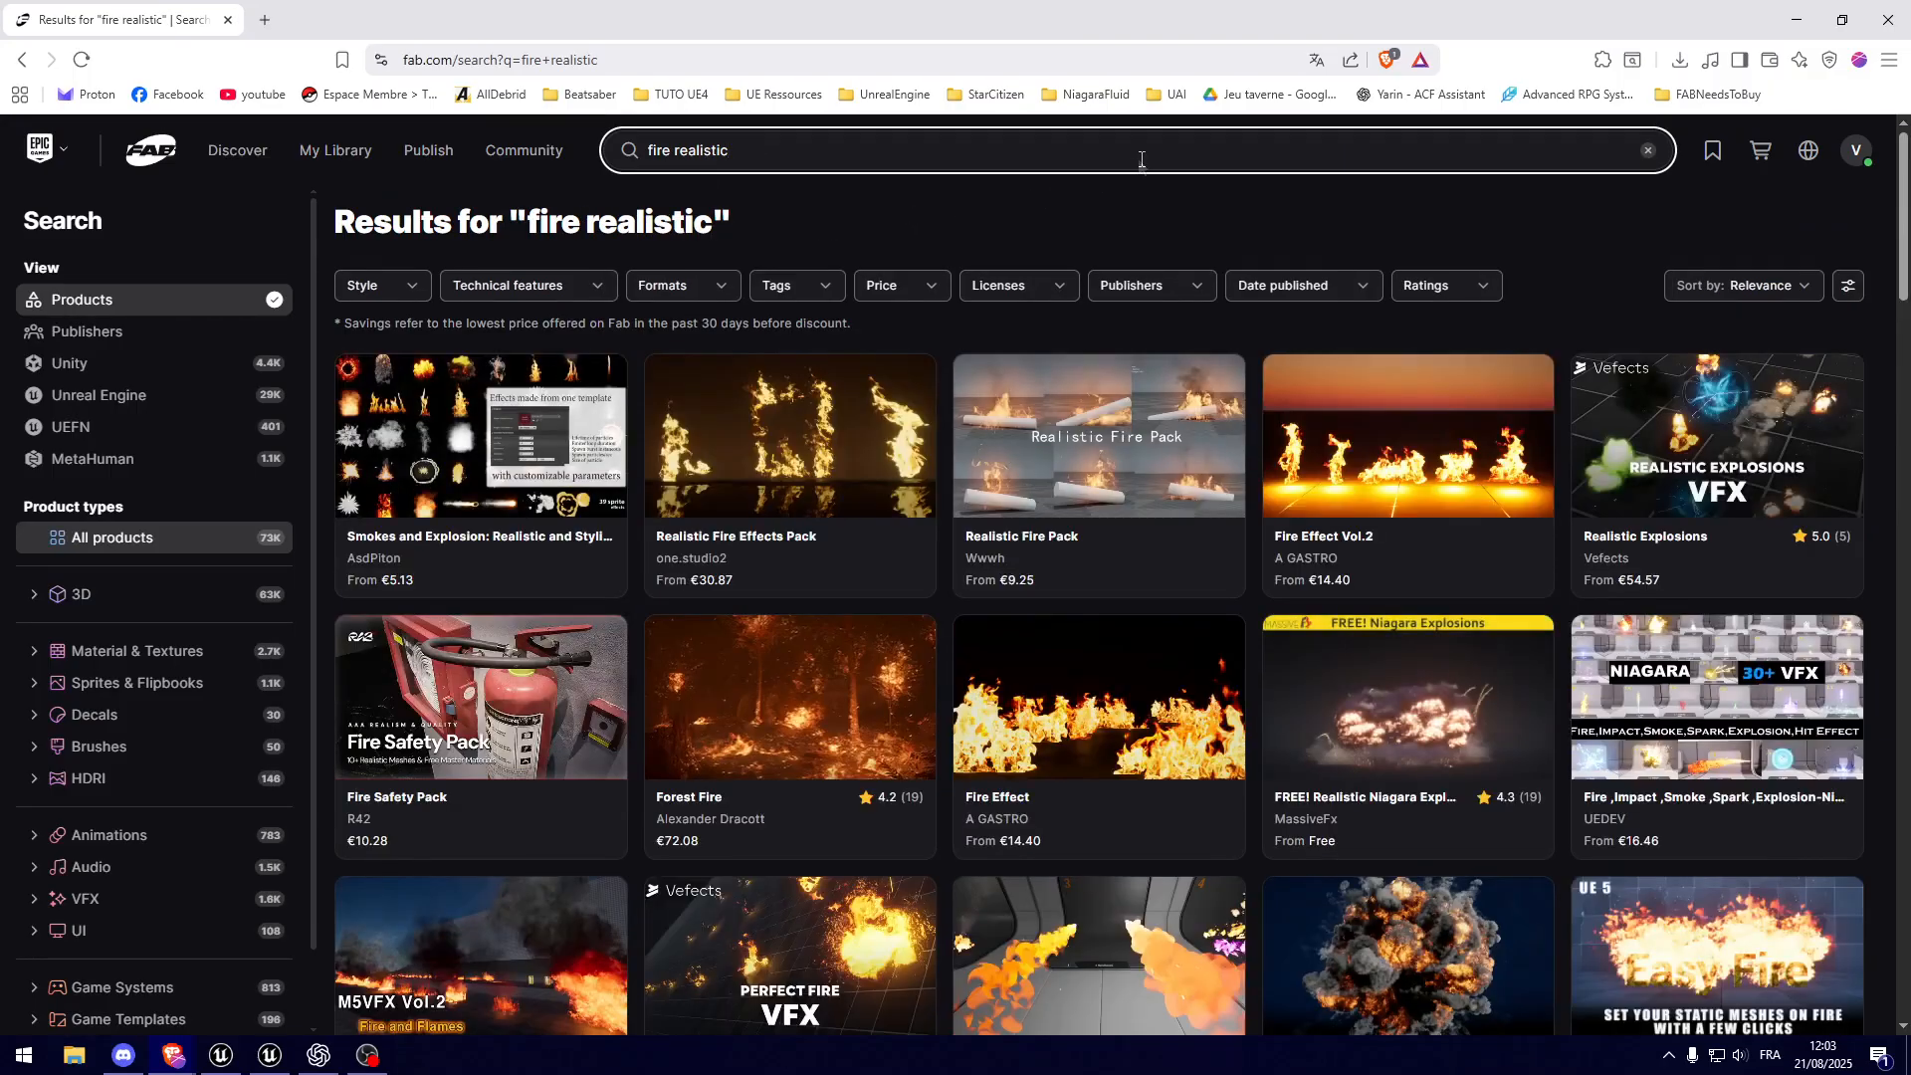
Step: Filter the fire realistic results to free products in Unreal Engine format and open the M5 VFX Vol2. Fire and Flames listing
left_click(886, 287)
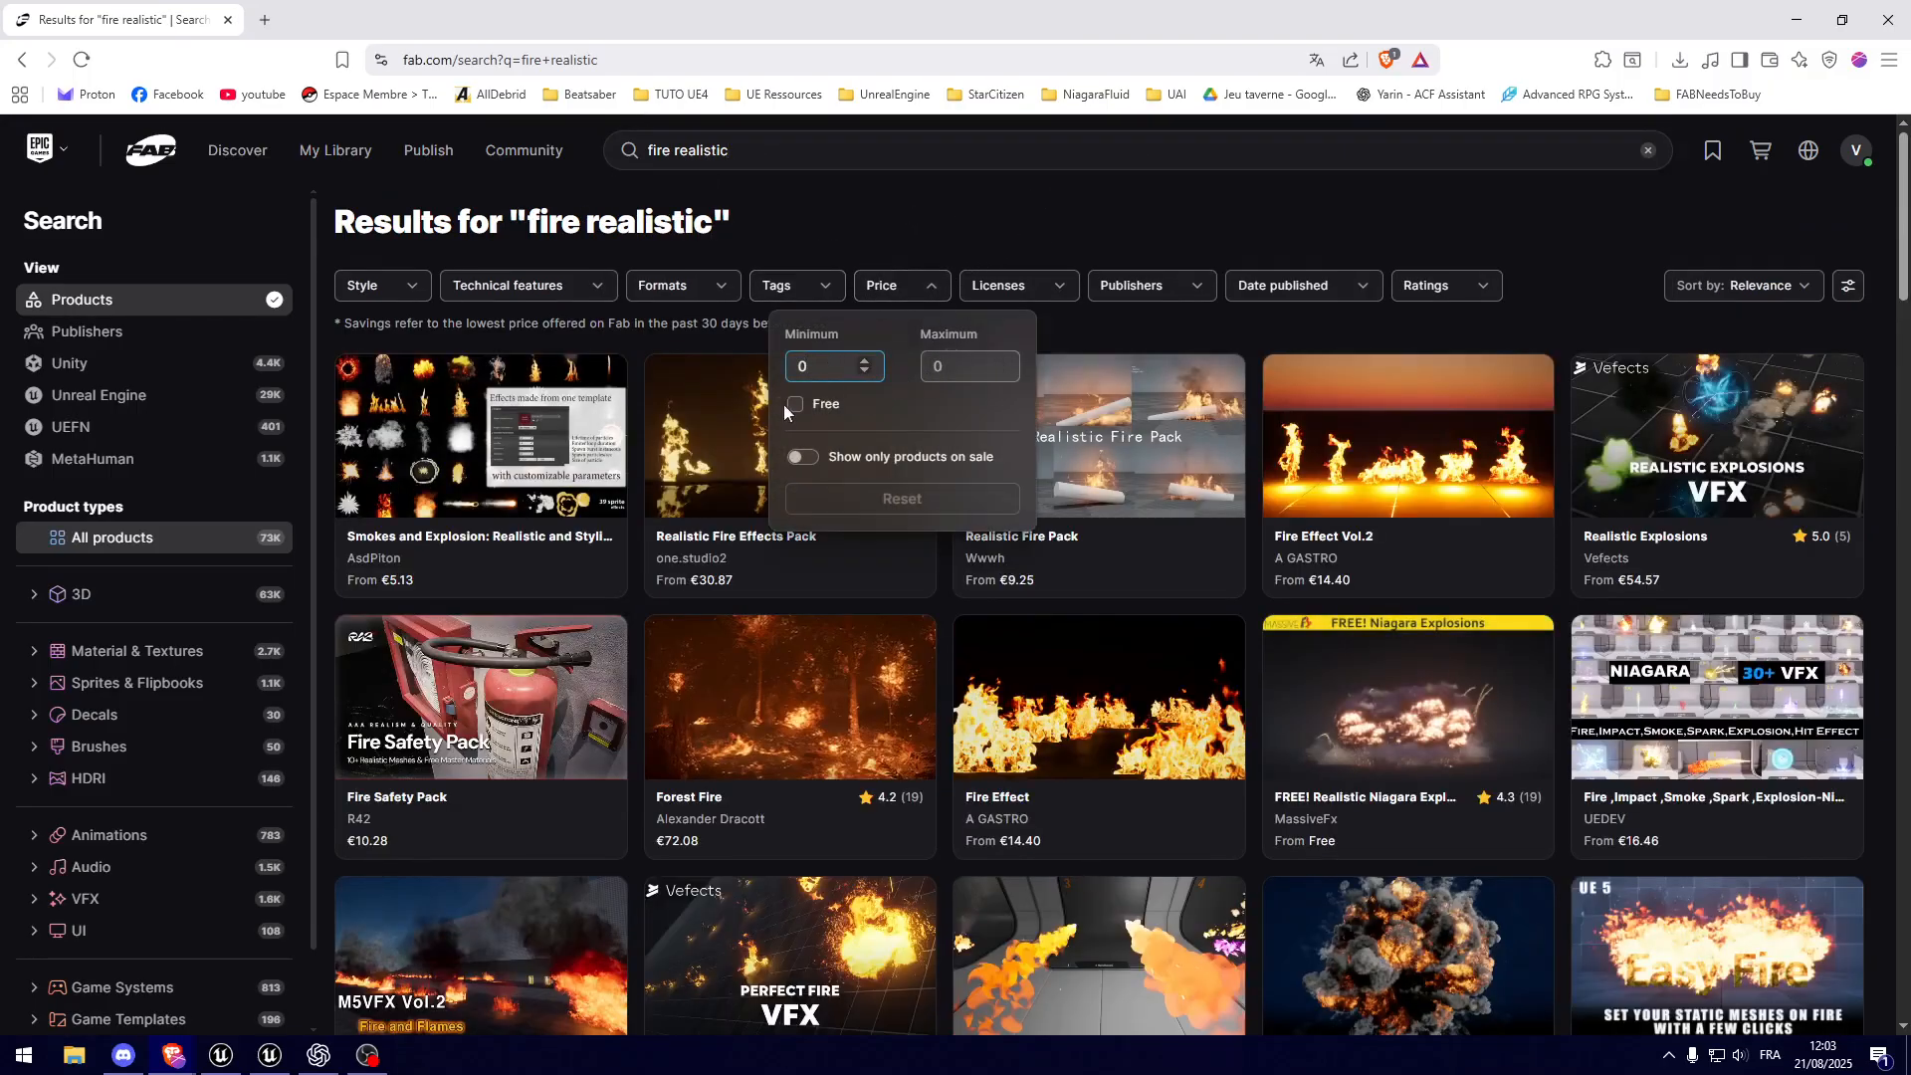
left_click(796, 408)
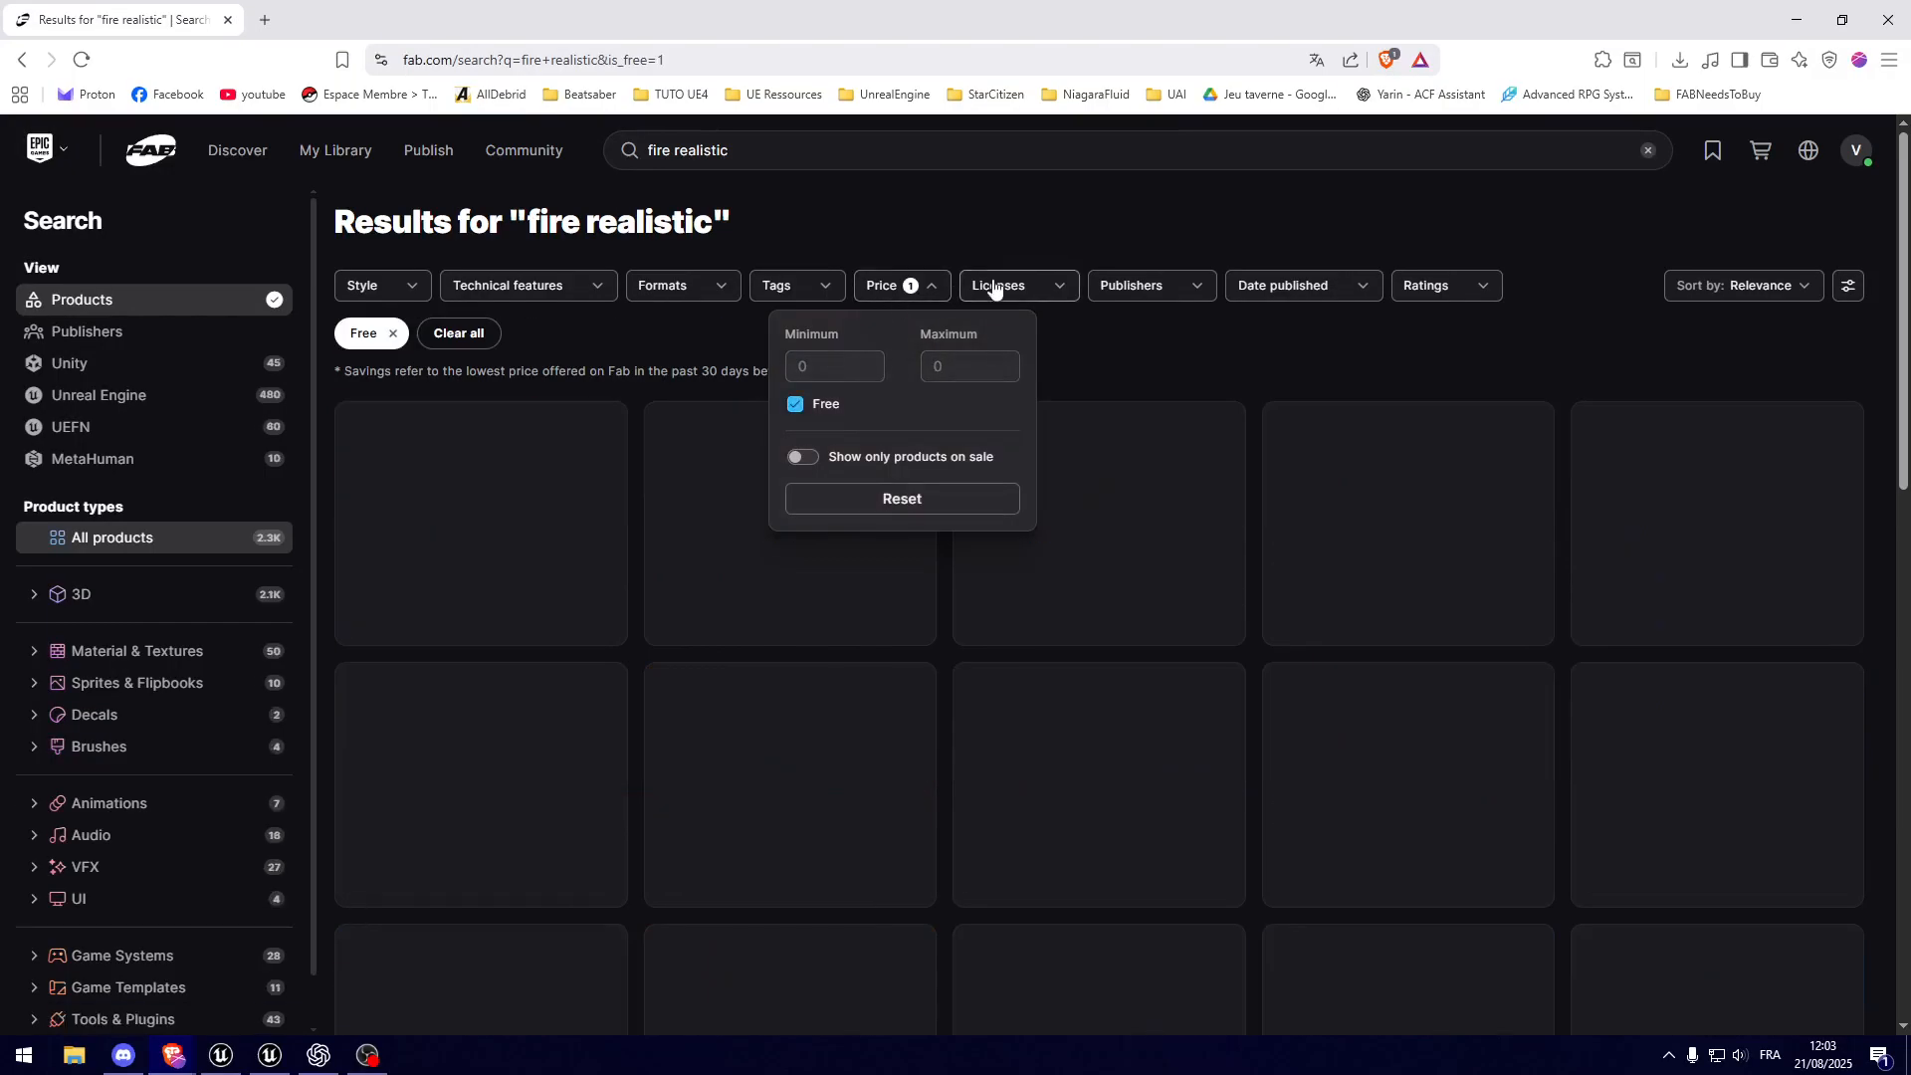
left_click(764, 294)
left_click(683, 286)
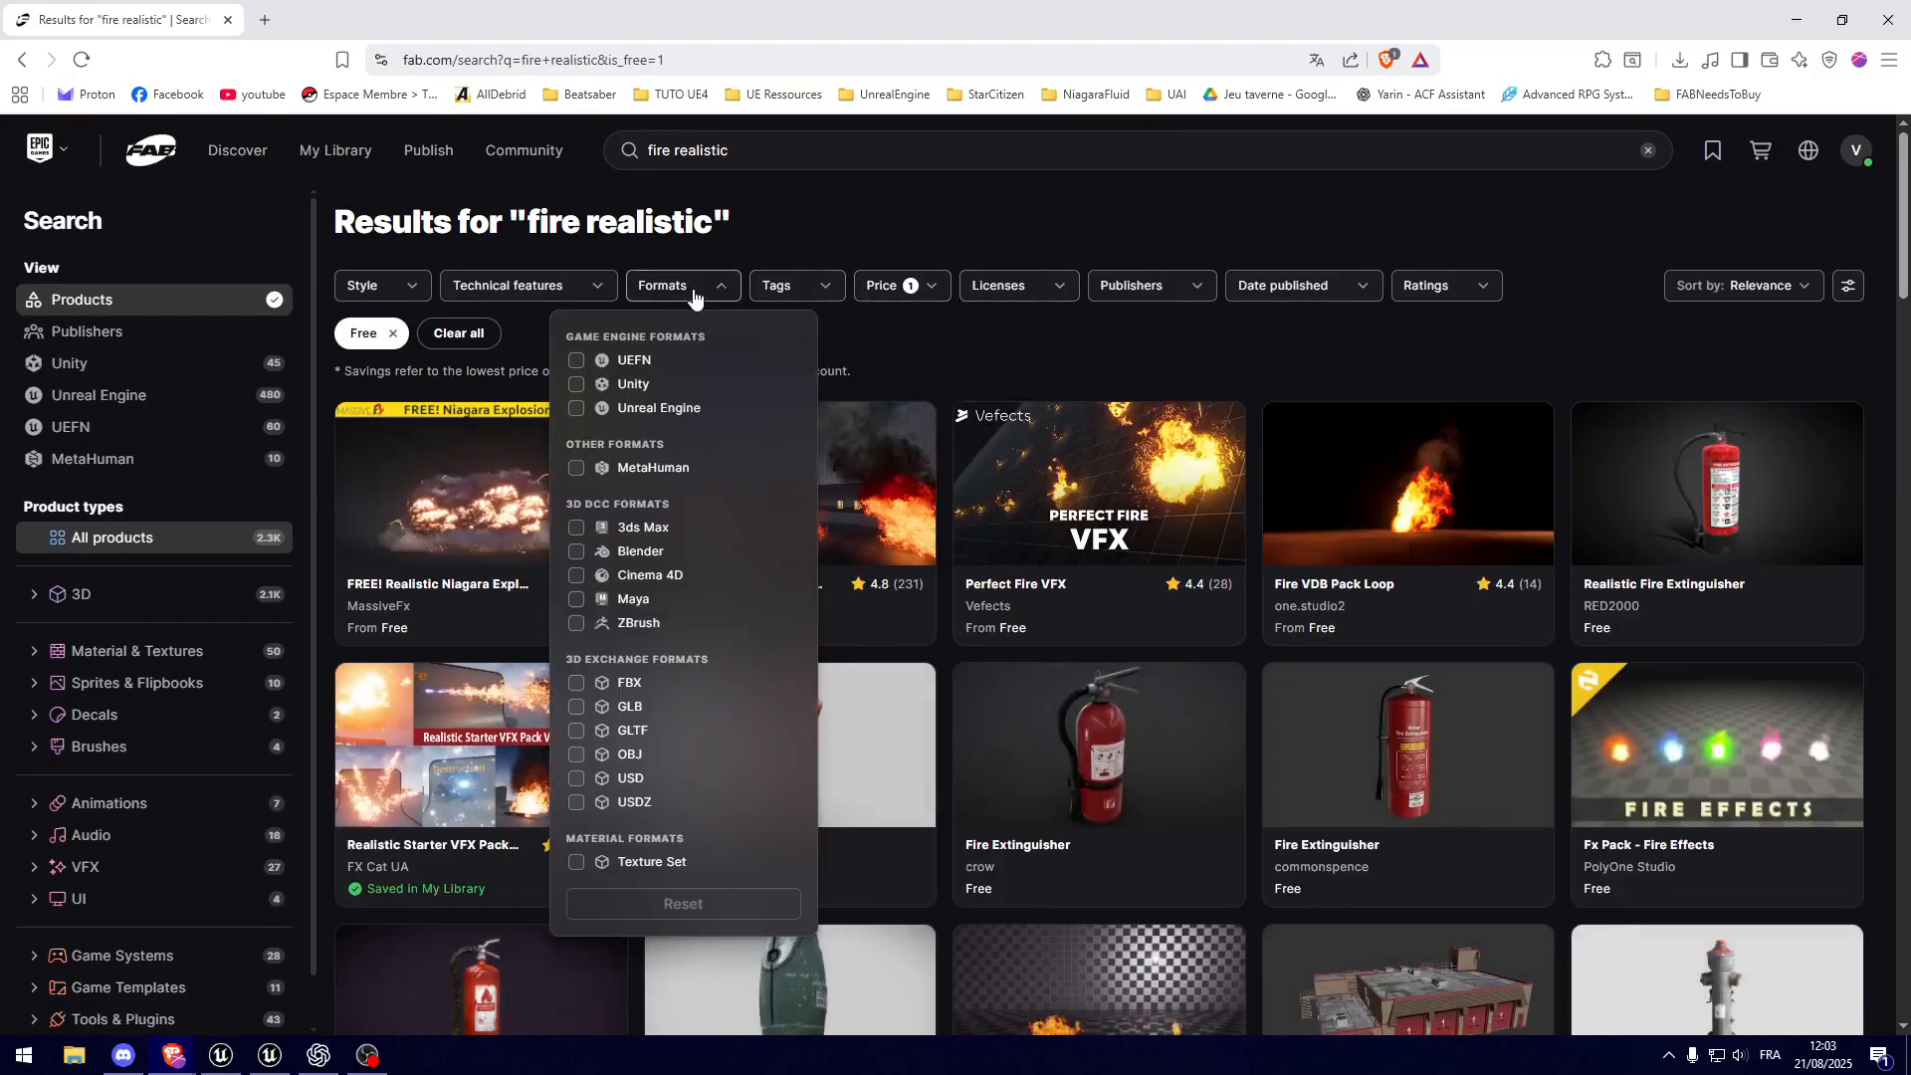
left_click(594, 410)
left_click(970, 201)
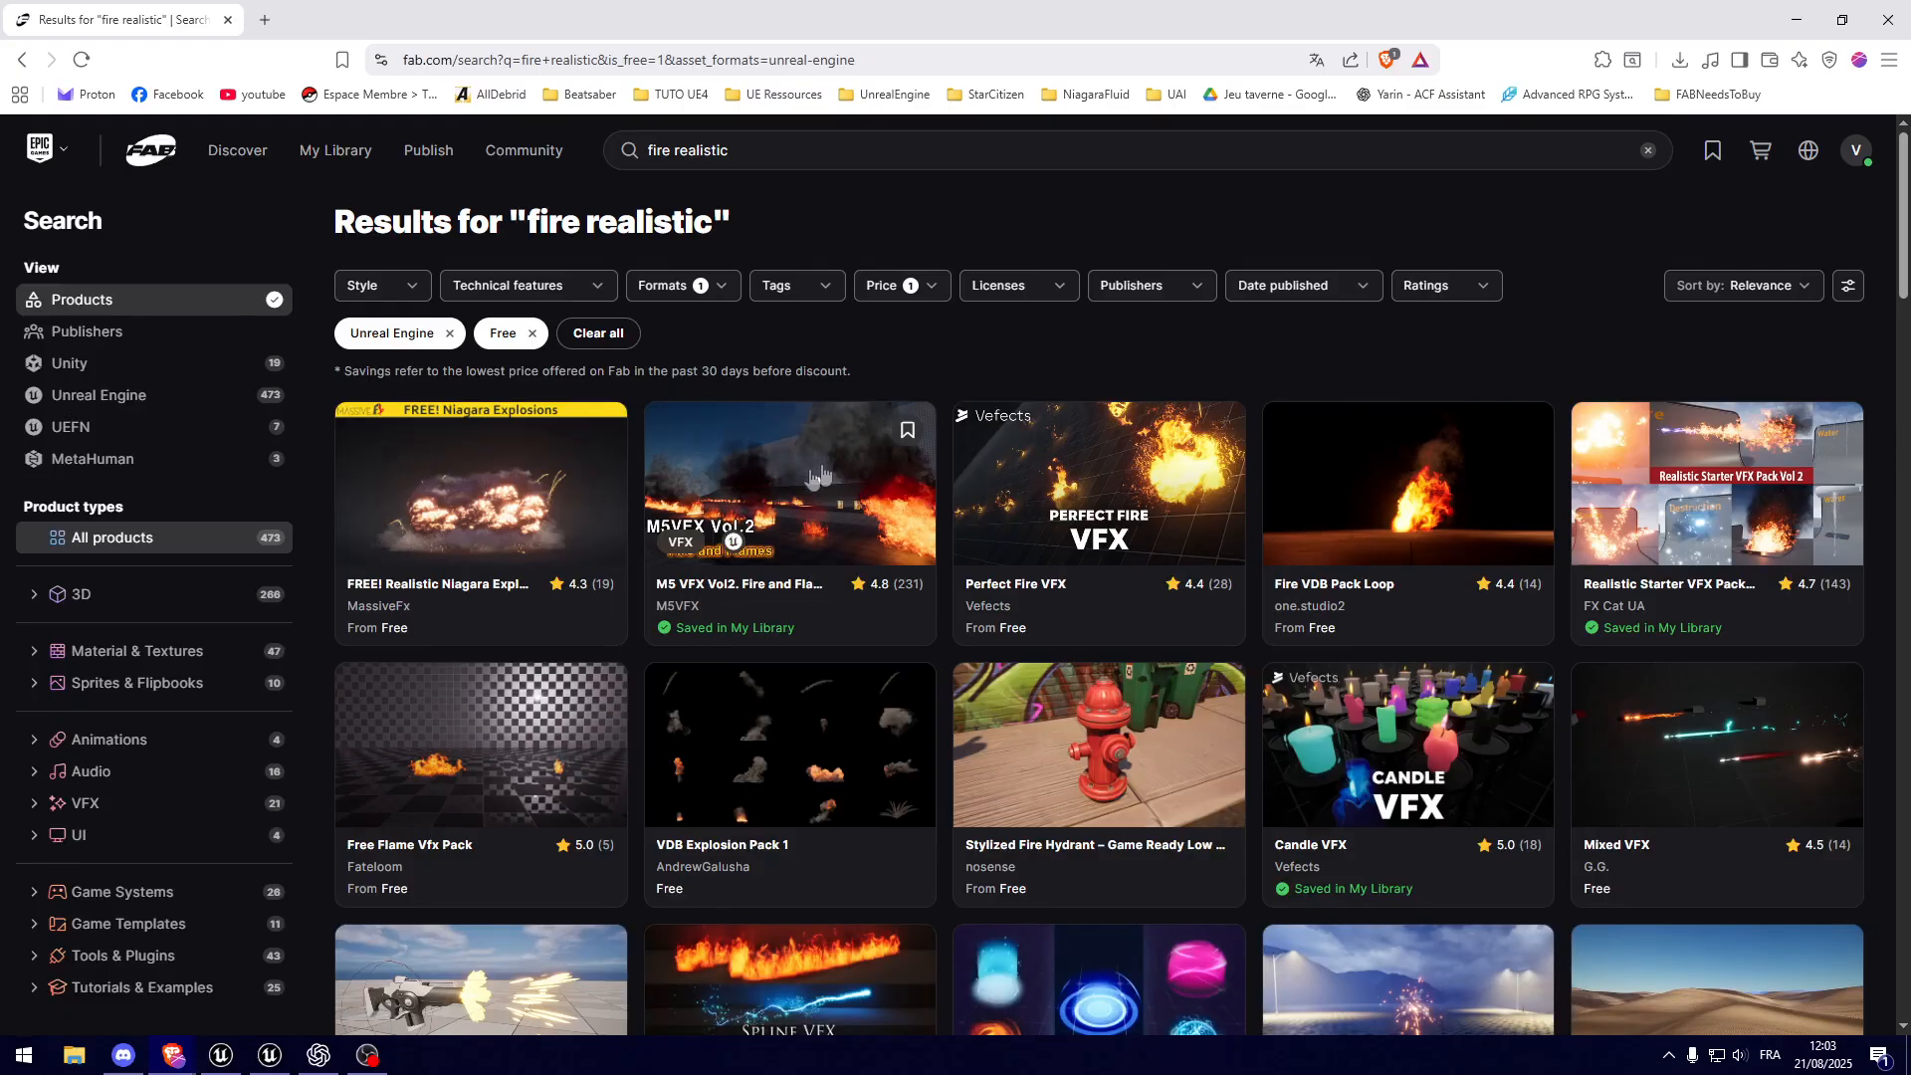
left_click(780, 594)
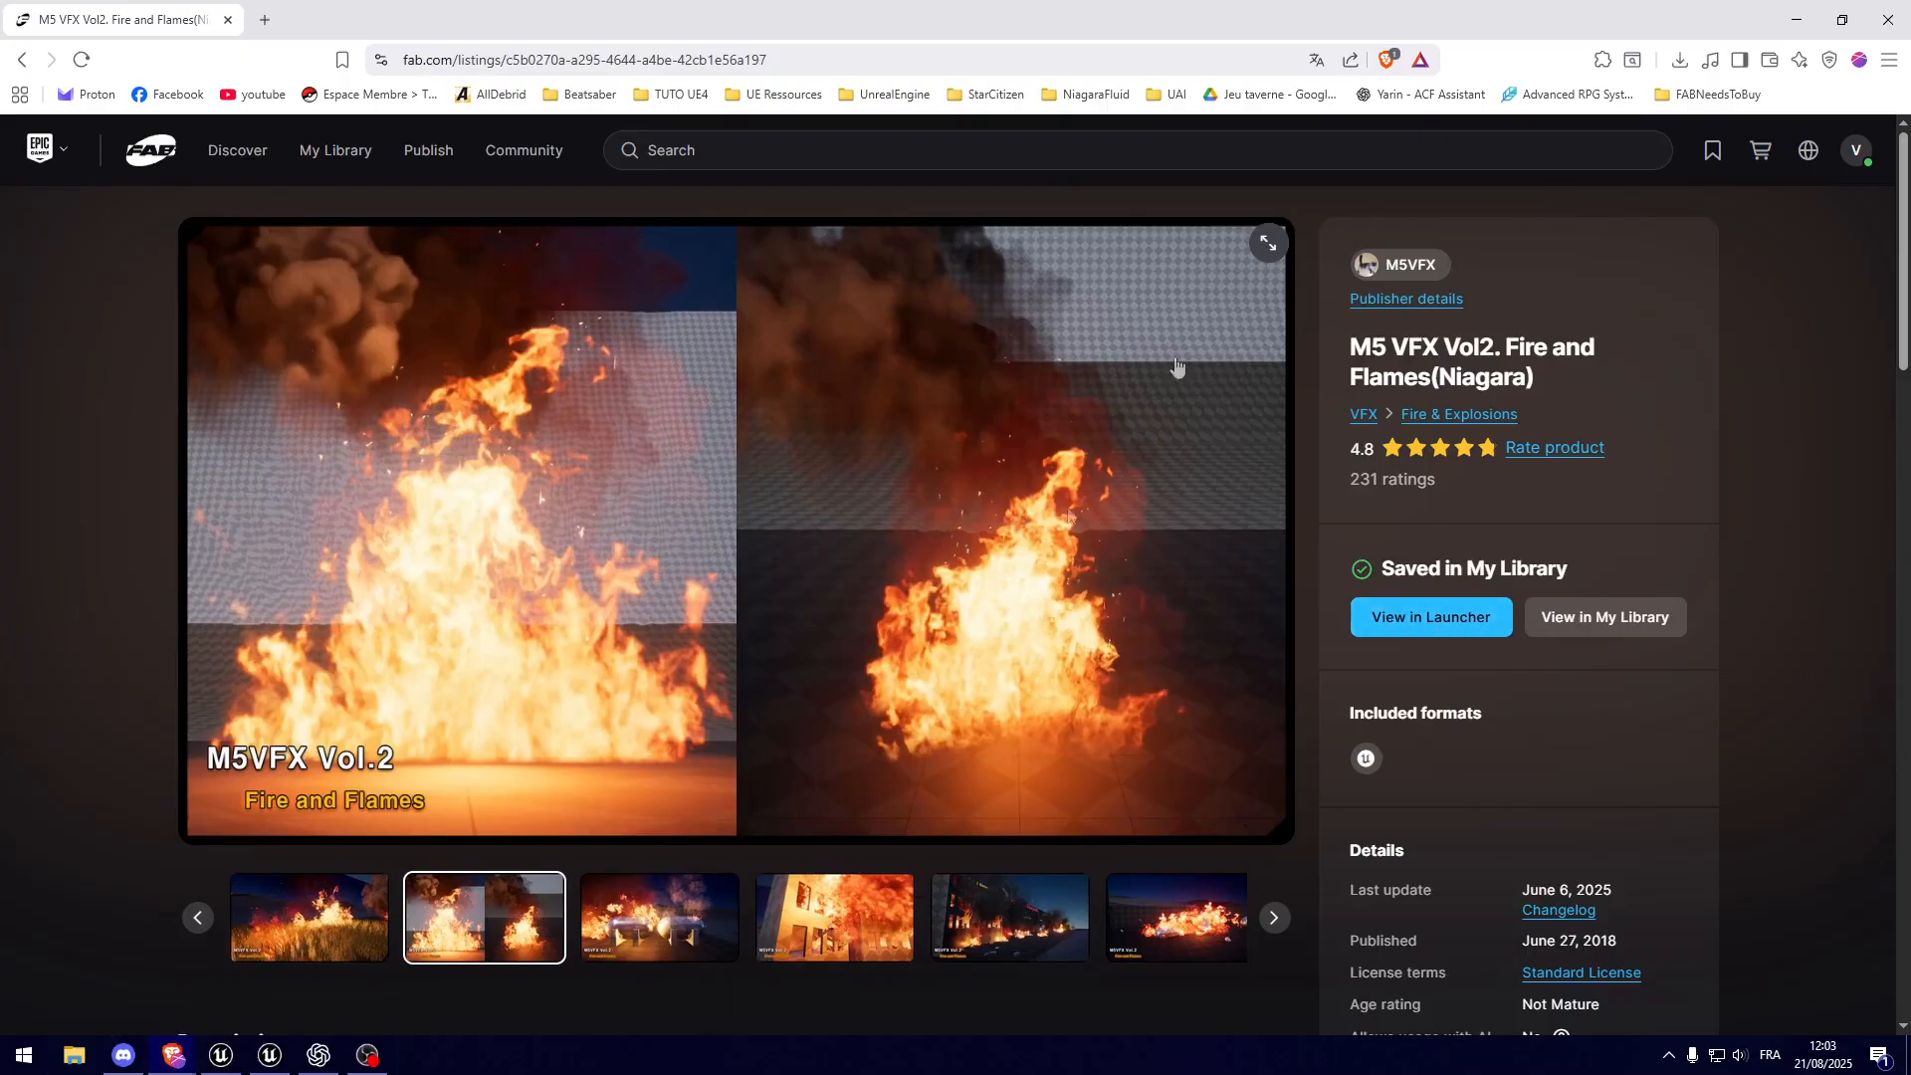
Step: Switch to the Epic Games Launcher and search the Unreal Engine Fab Library for m5
left_click(1669, 1056)
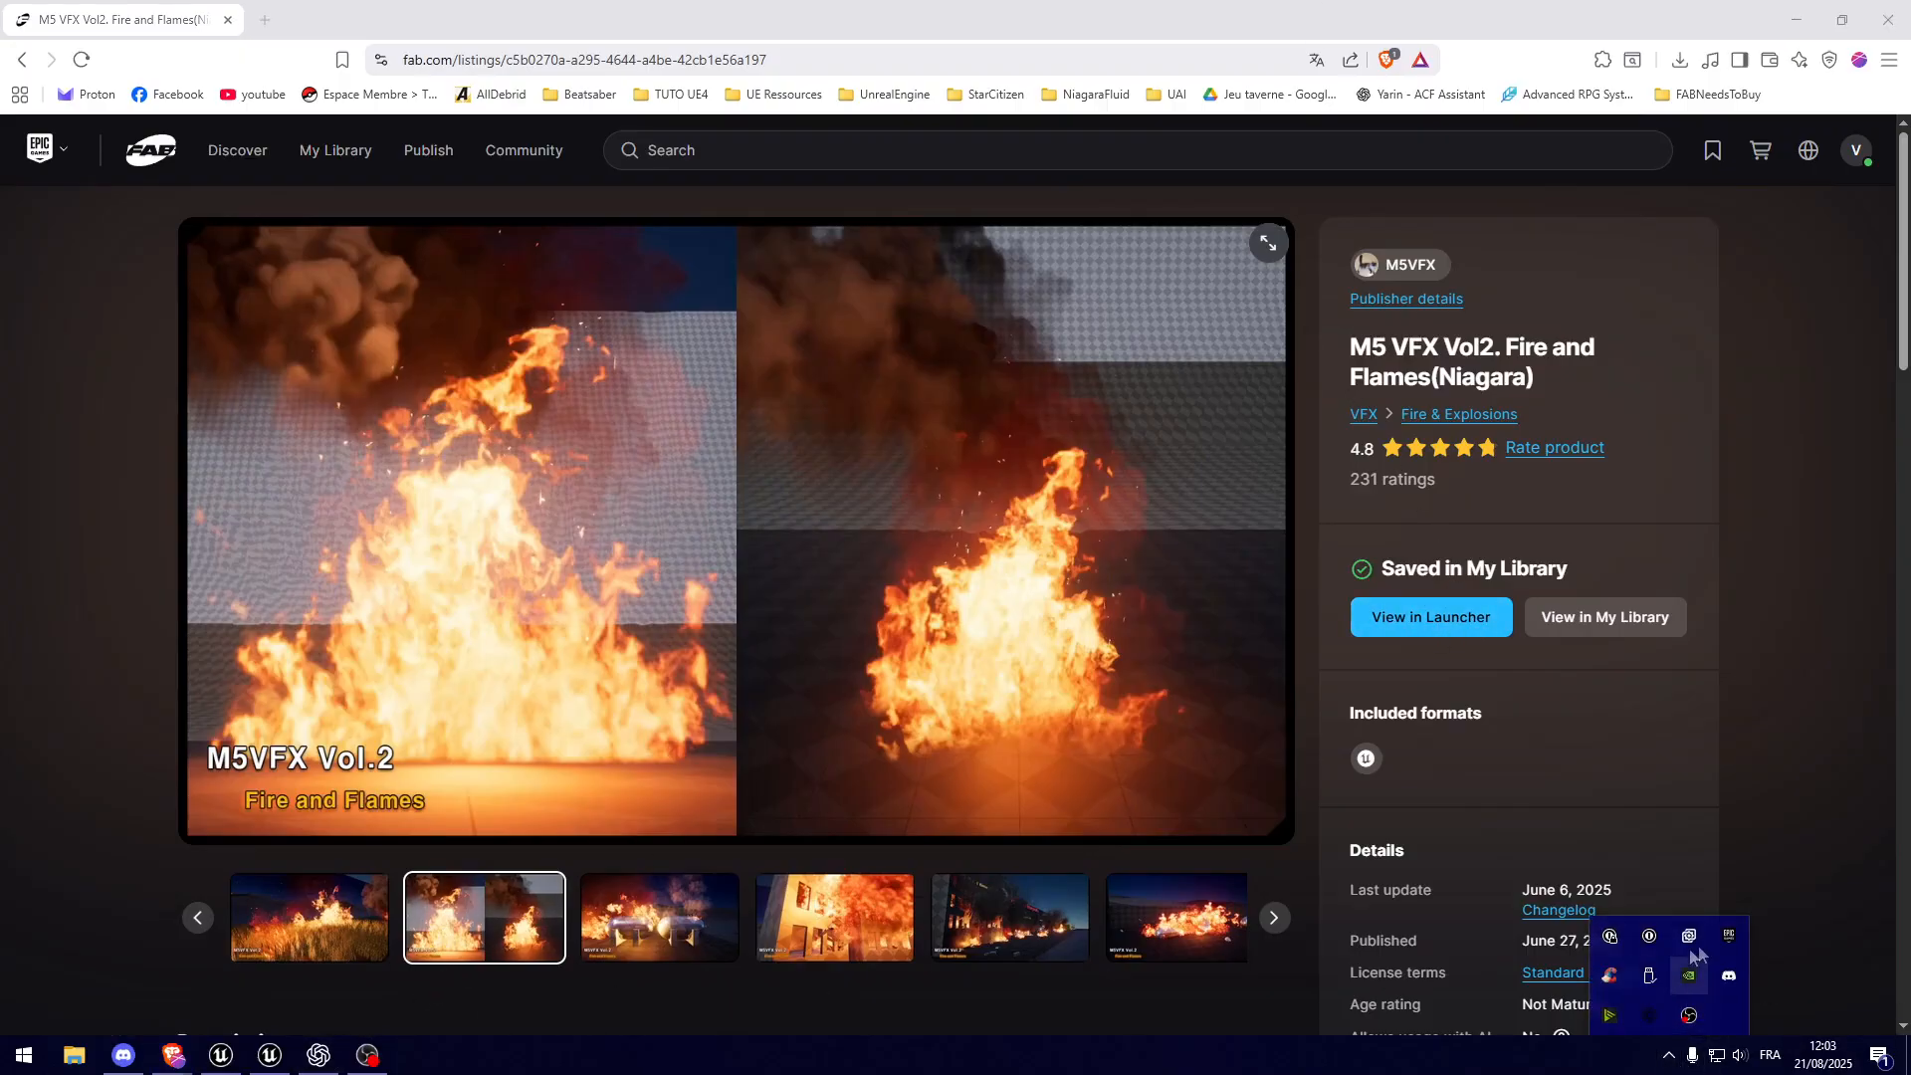
left_click(1728, 939)
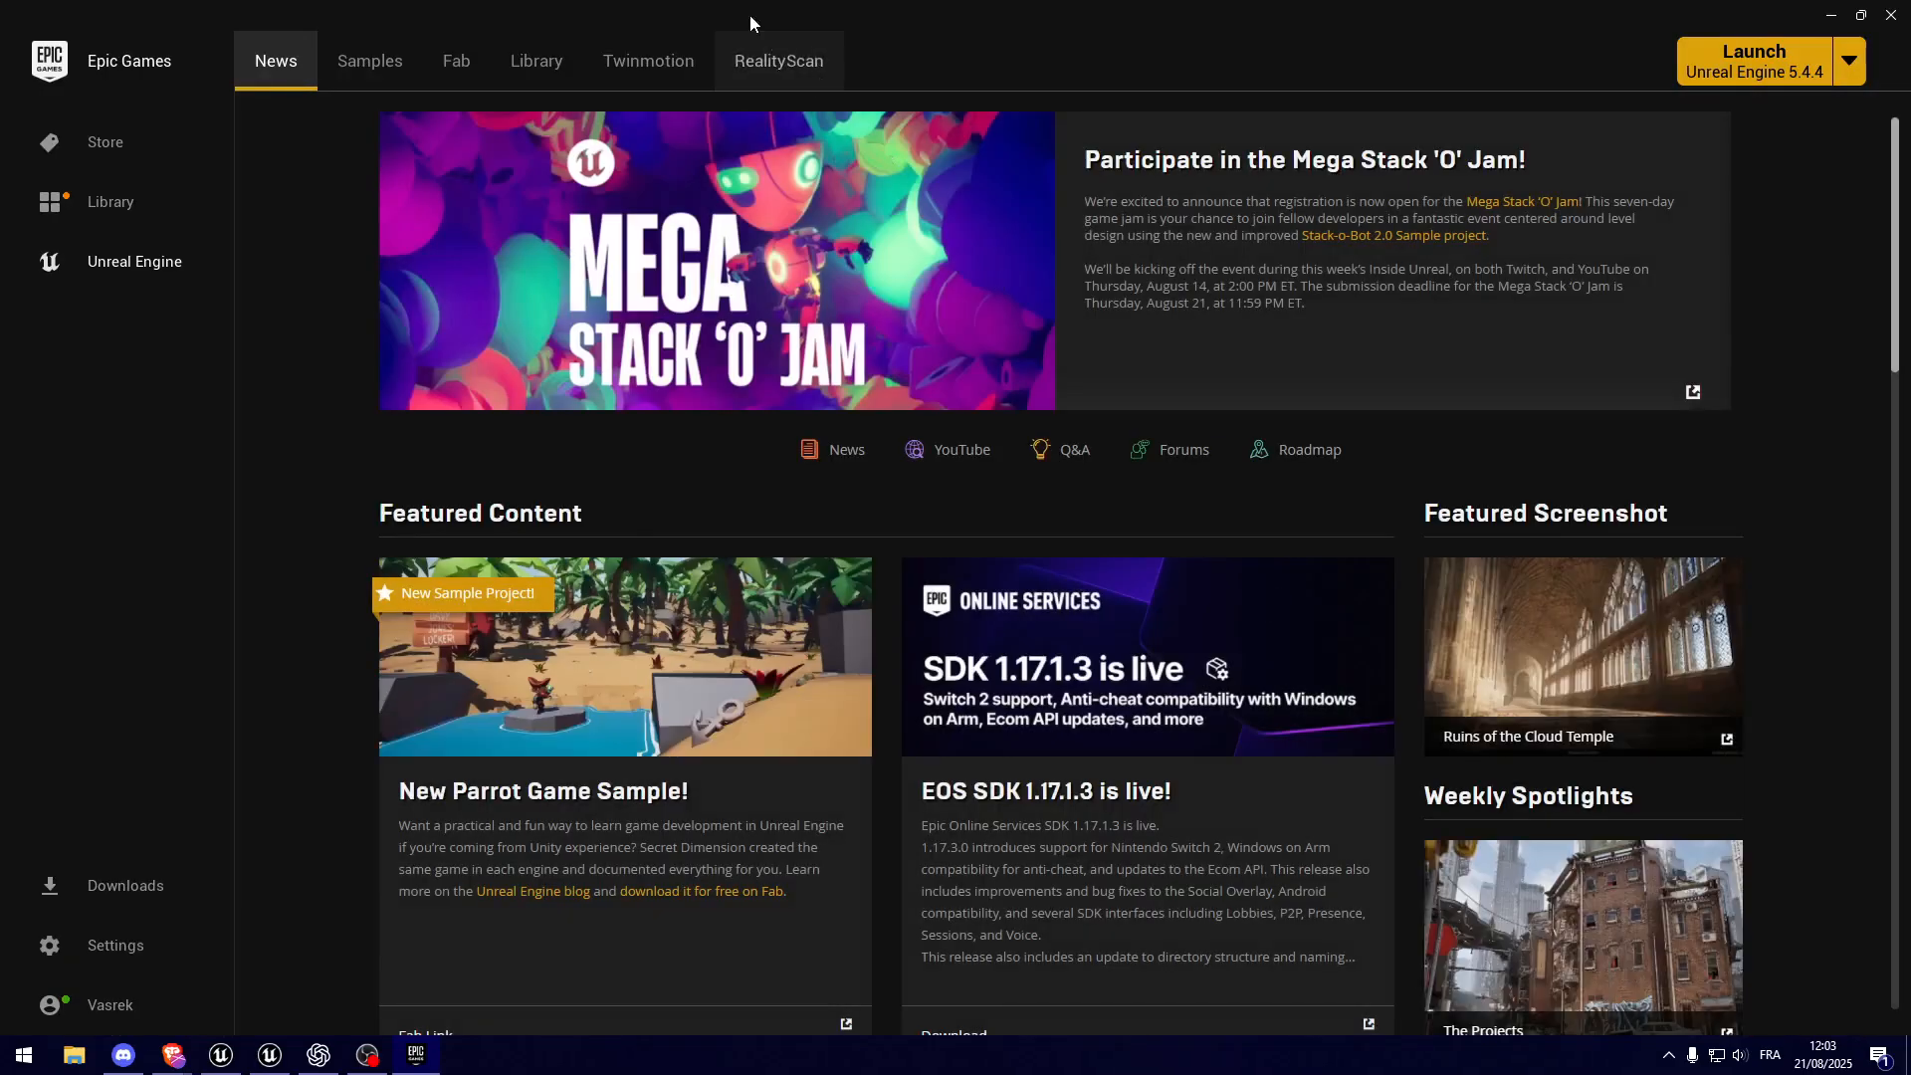
left_click(536, 61)
scroll(1184, 665, "down", 2)
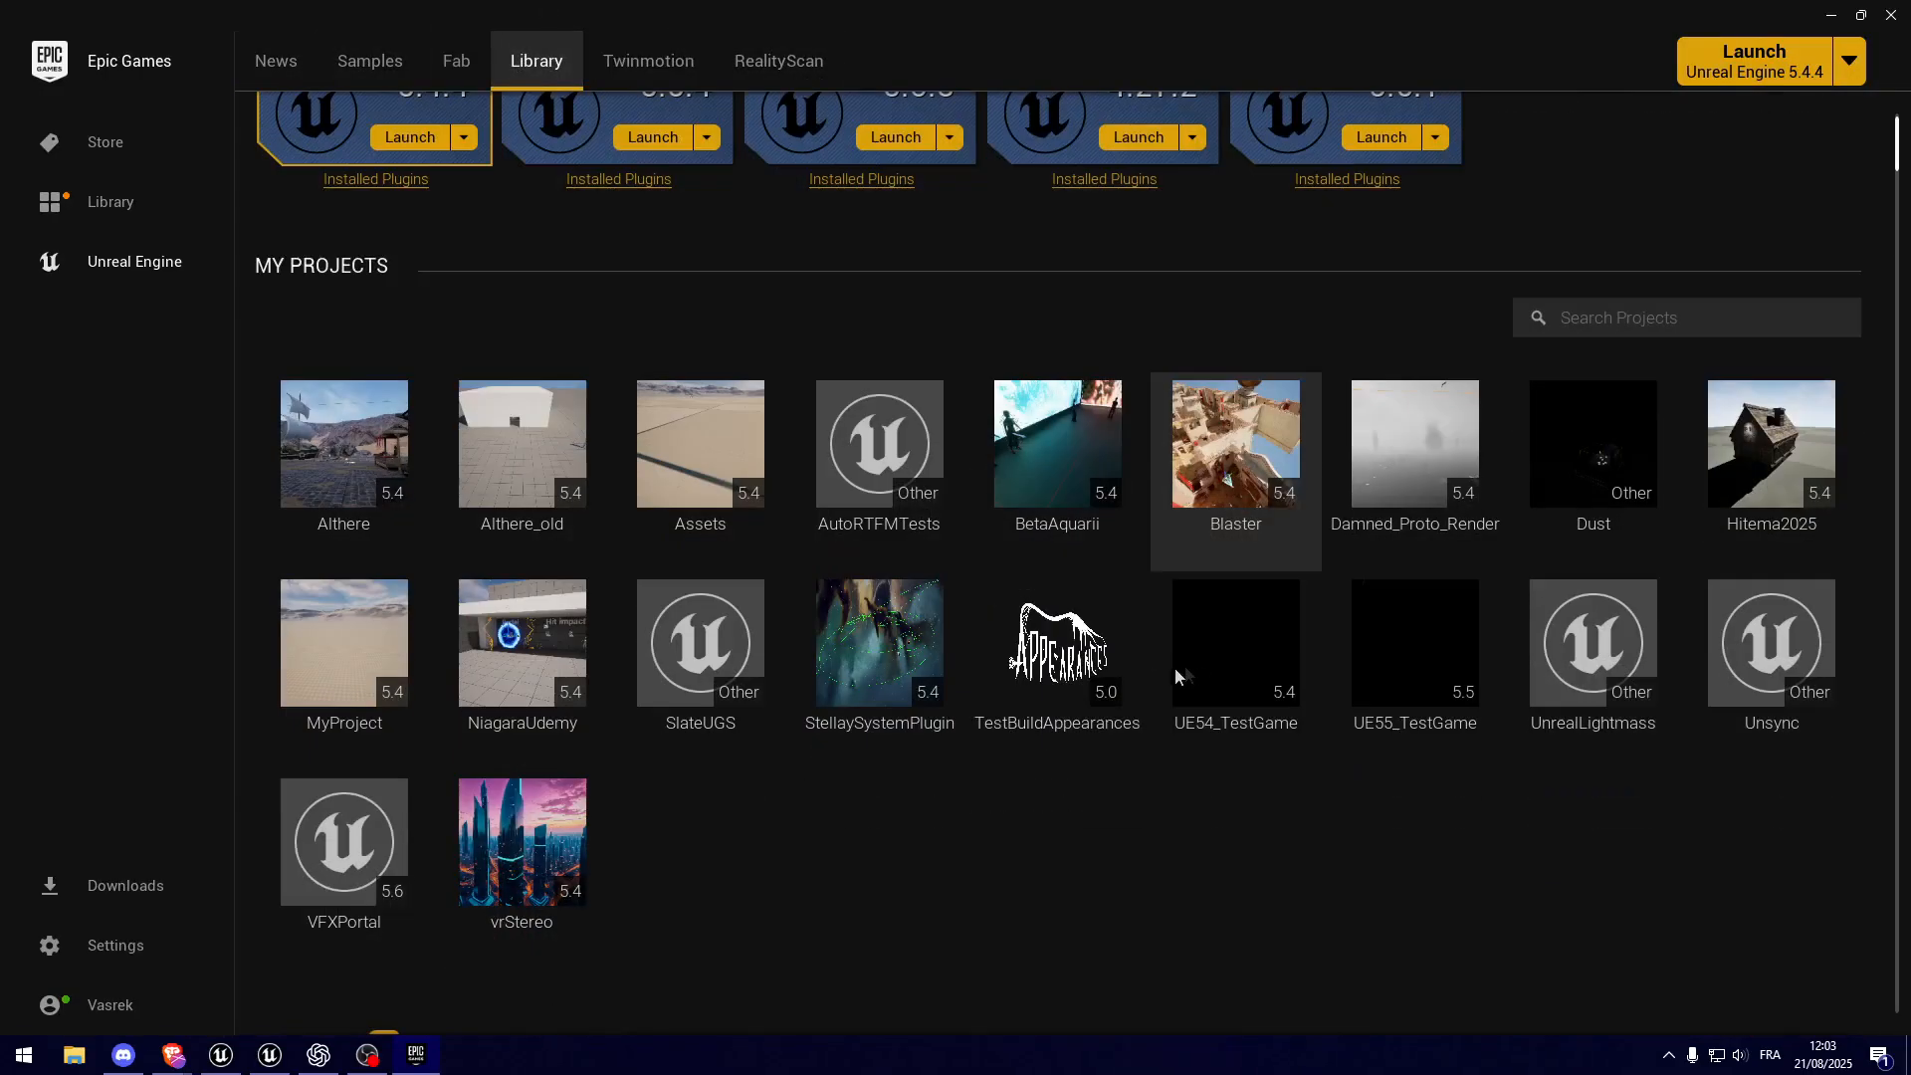
scroll(893, 841, "down", 5)
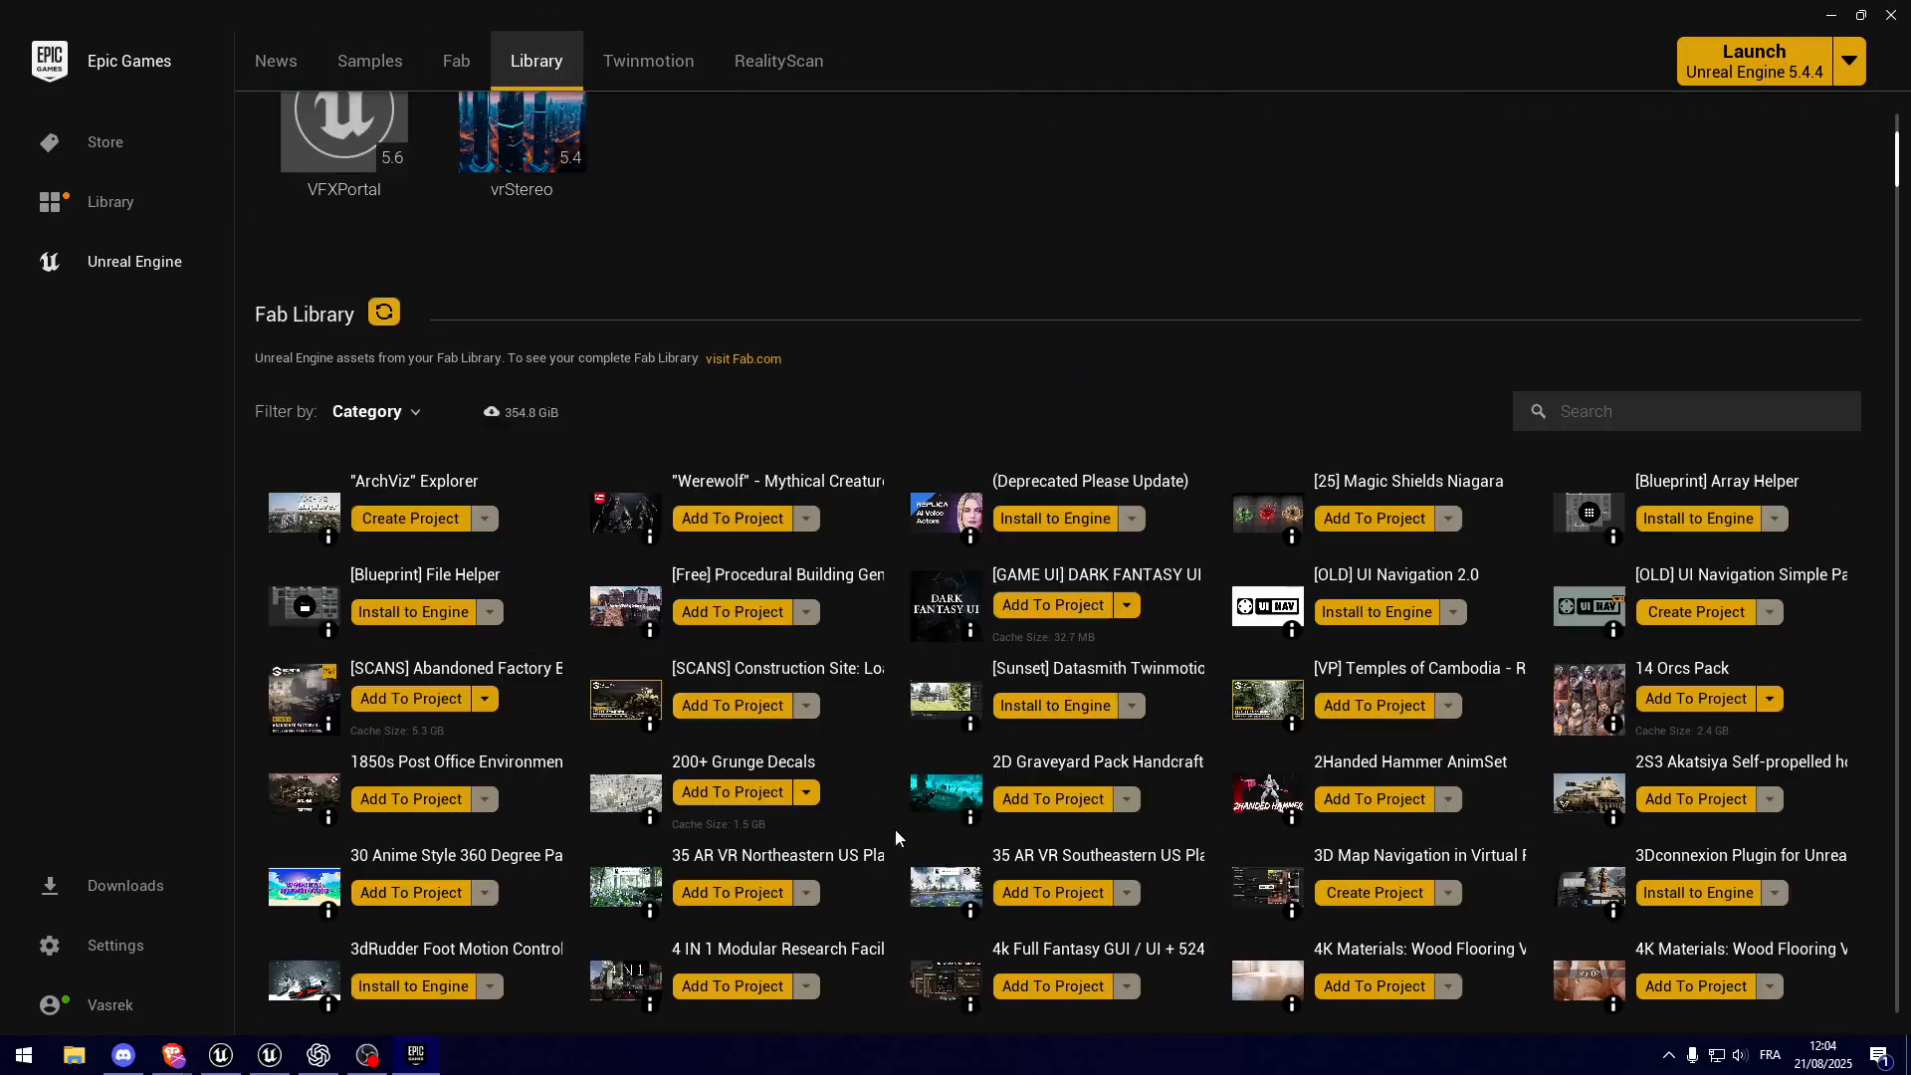
left_click(1661, 409)
type("m5")
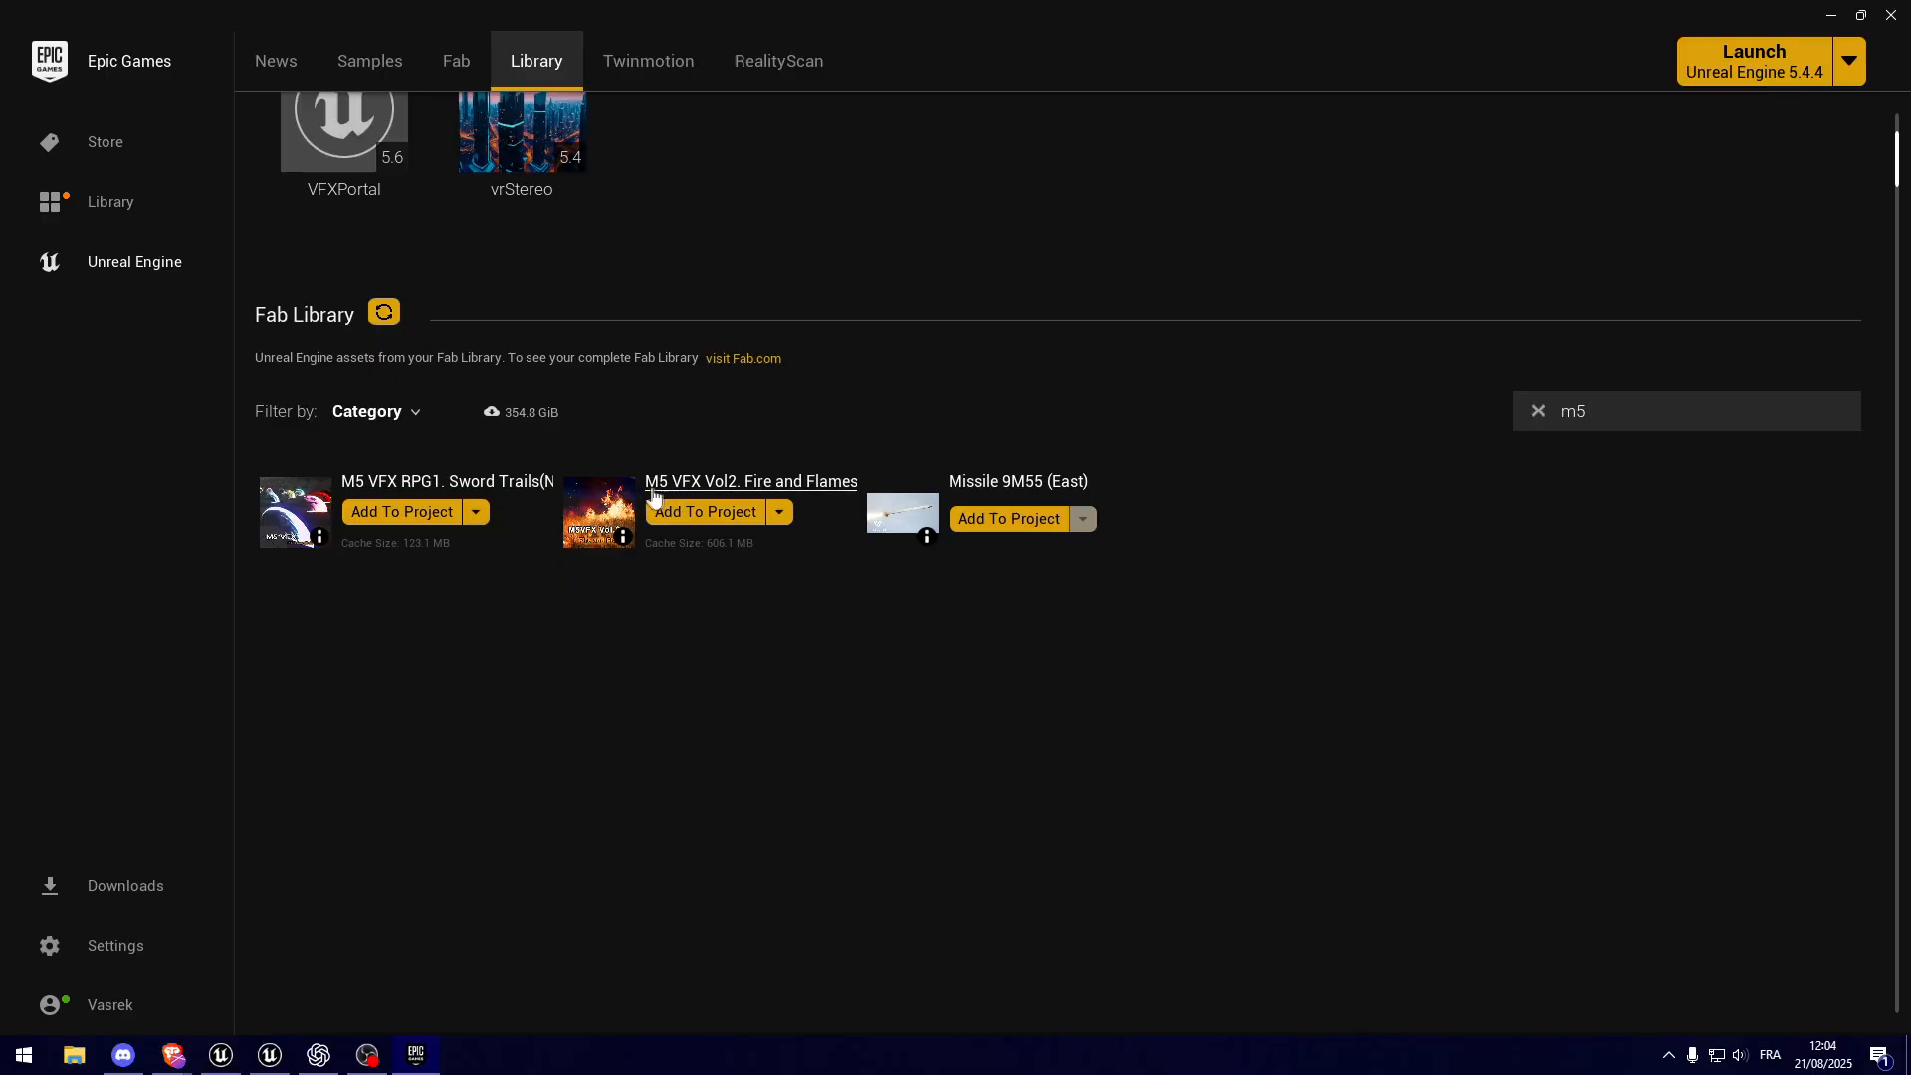
Step: Start adding M5 VFX Vol2. Fire and Flames to a project, showing all projects and selecting VFXPortal
left_click(706, 513)
scroll(978, 392, "down", 5)
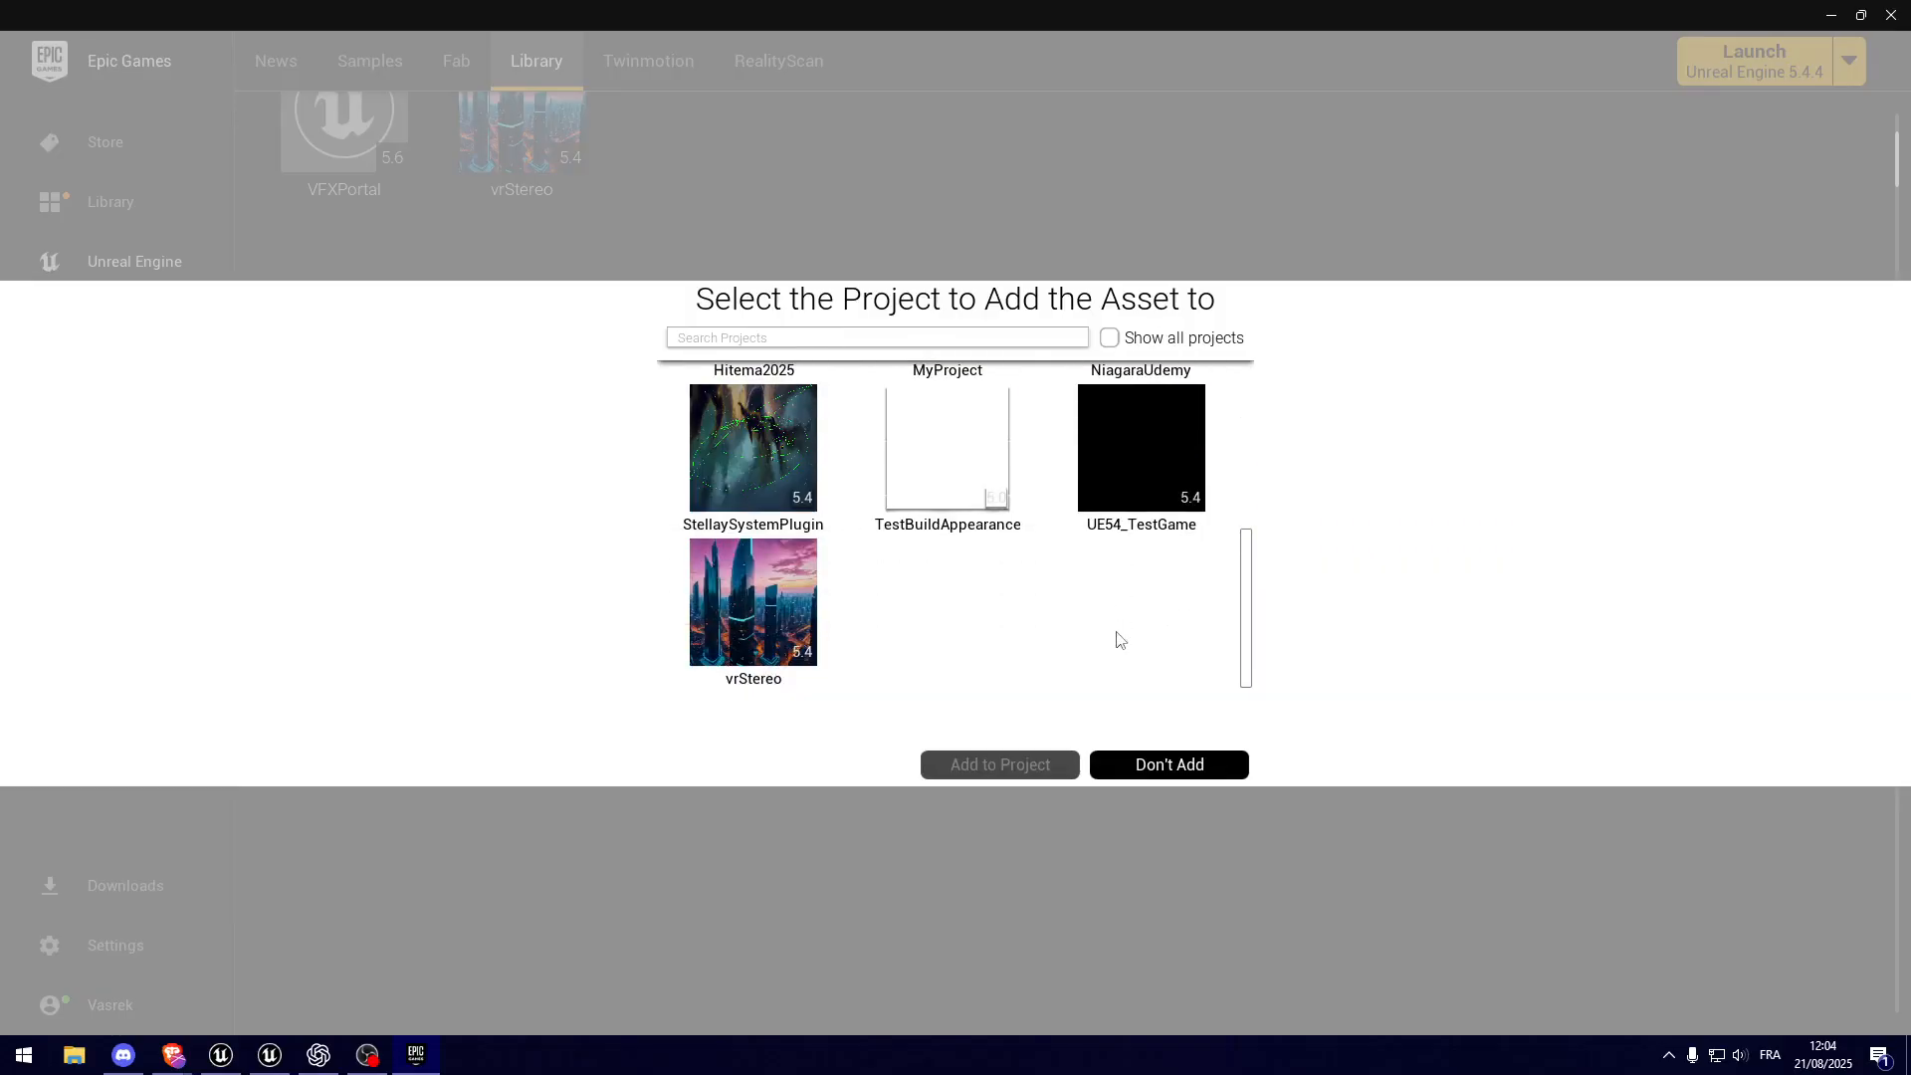
scroll(1119, 640, "up", 6)
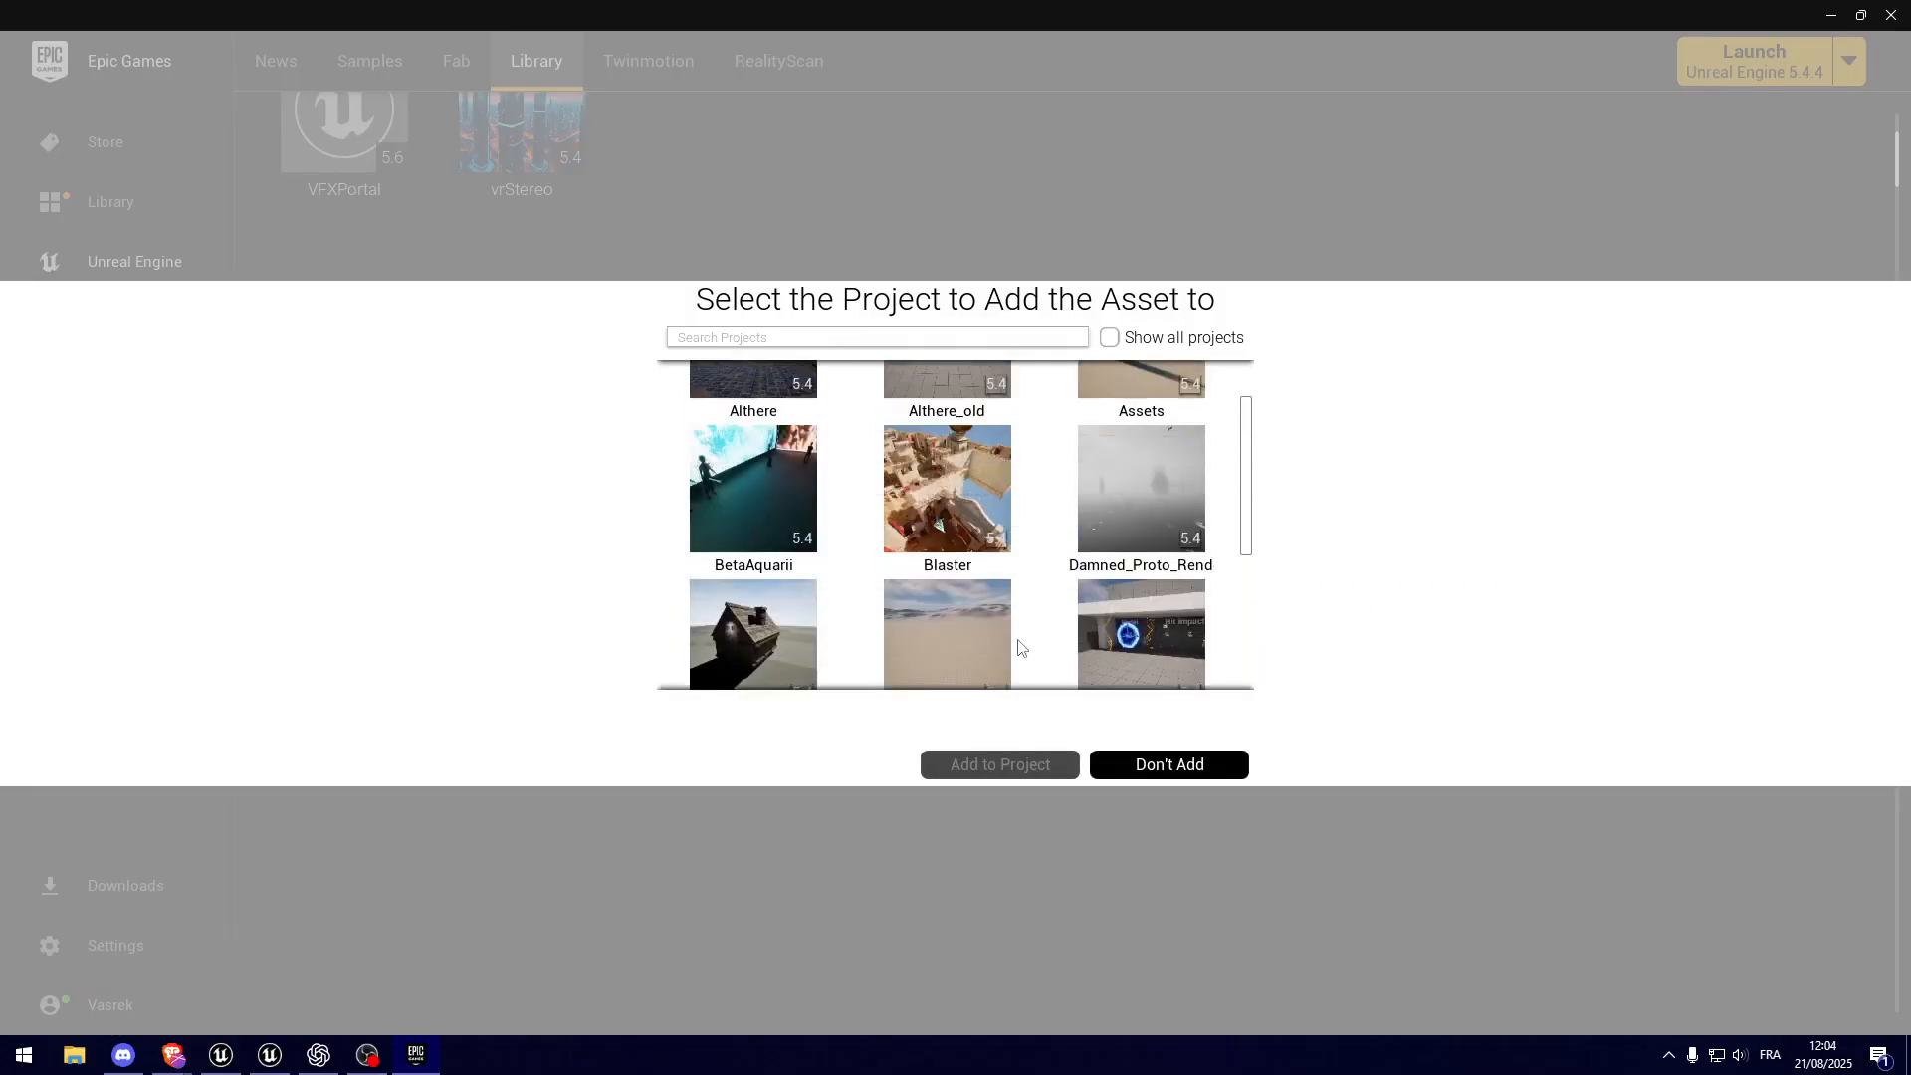
scroll(1020, 648, "down", 5)
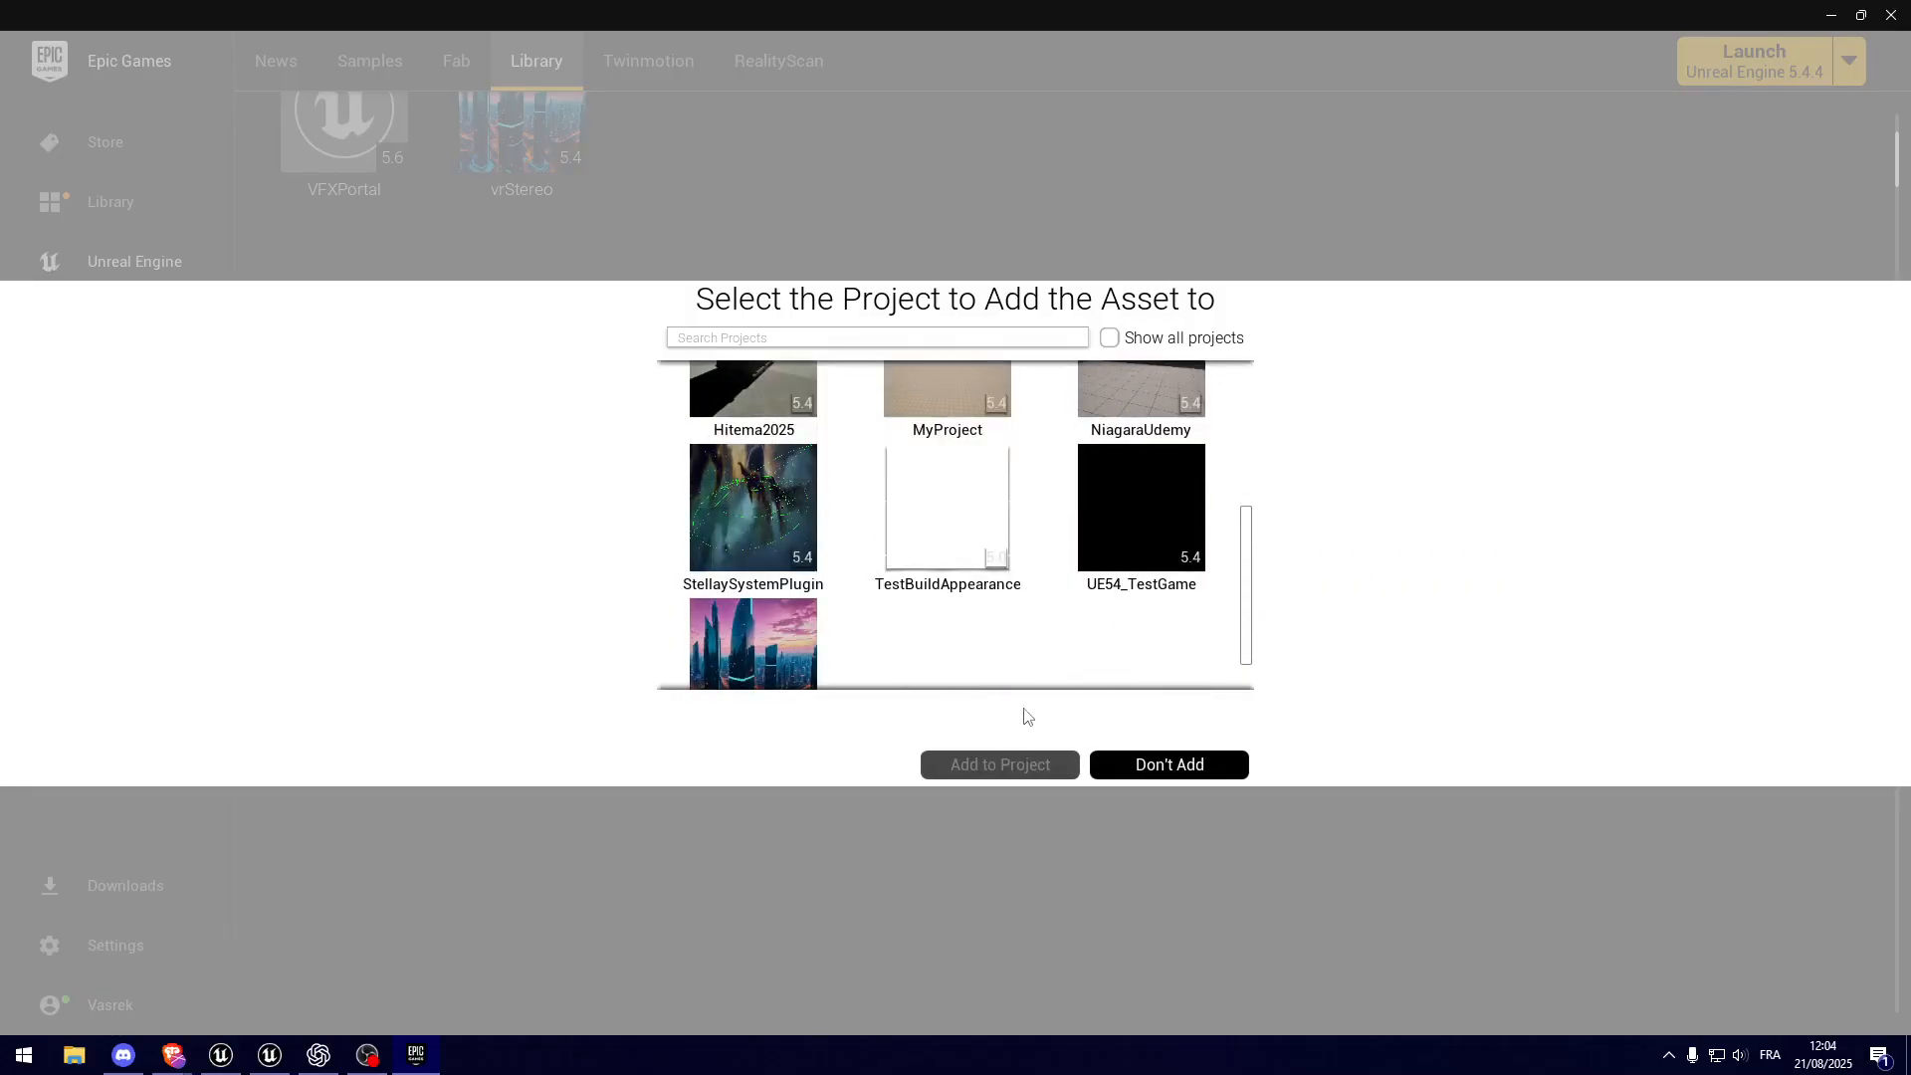
left_click(1111, 338)
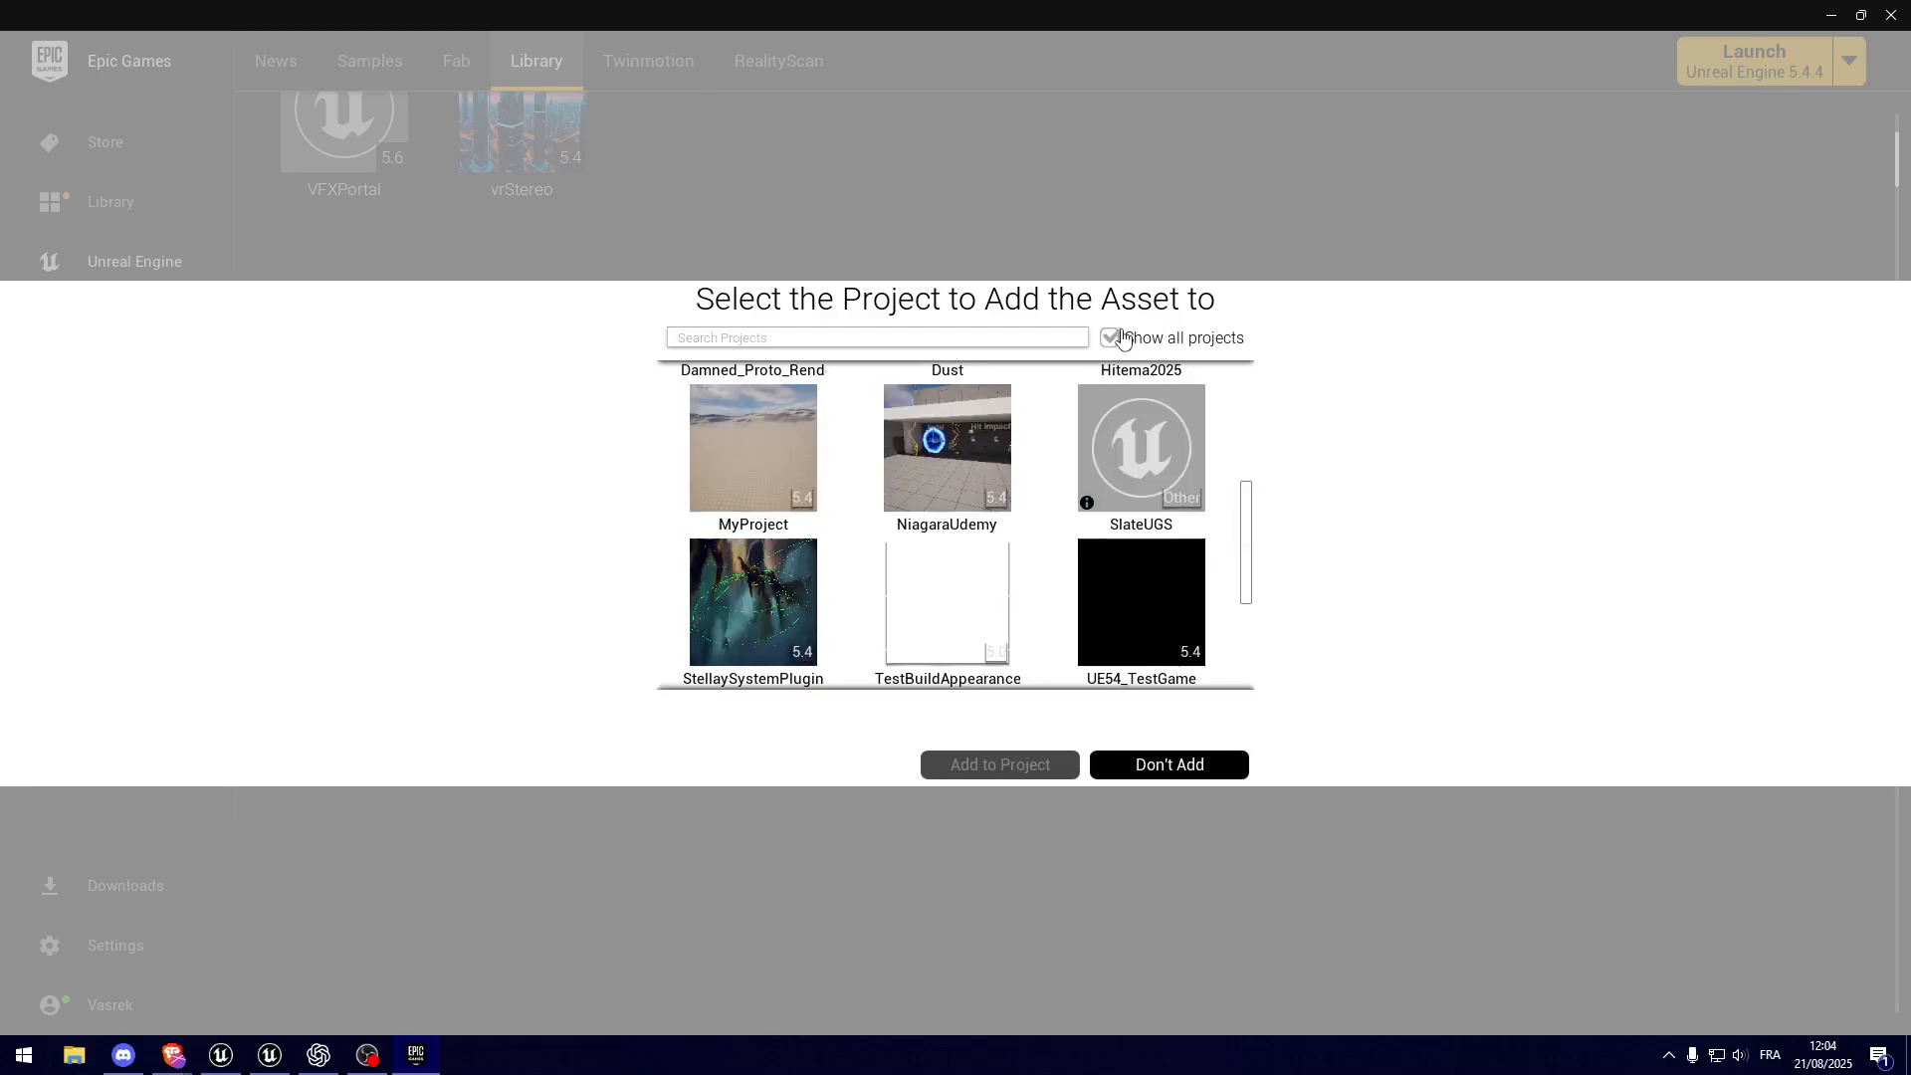
scroll(945, 617, "down", 5)
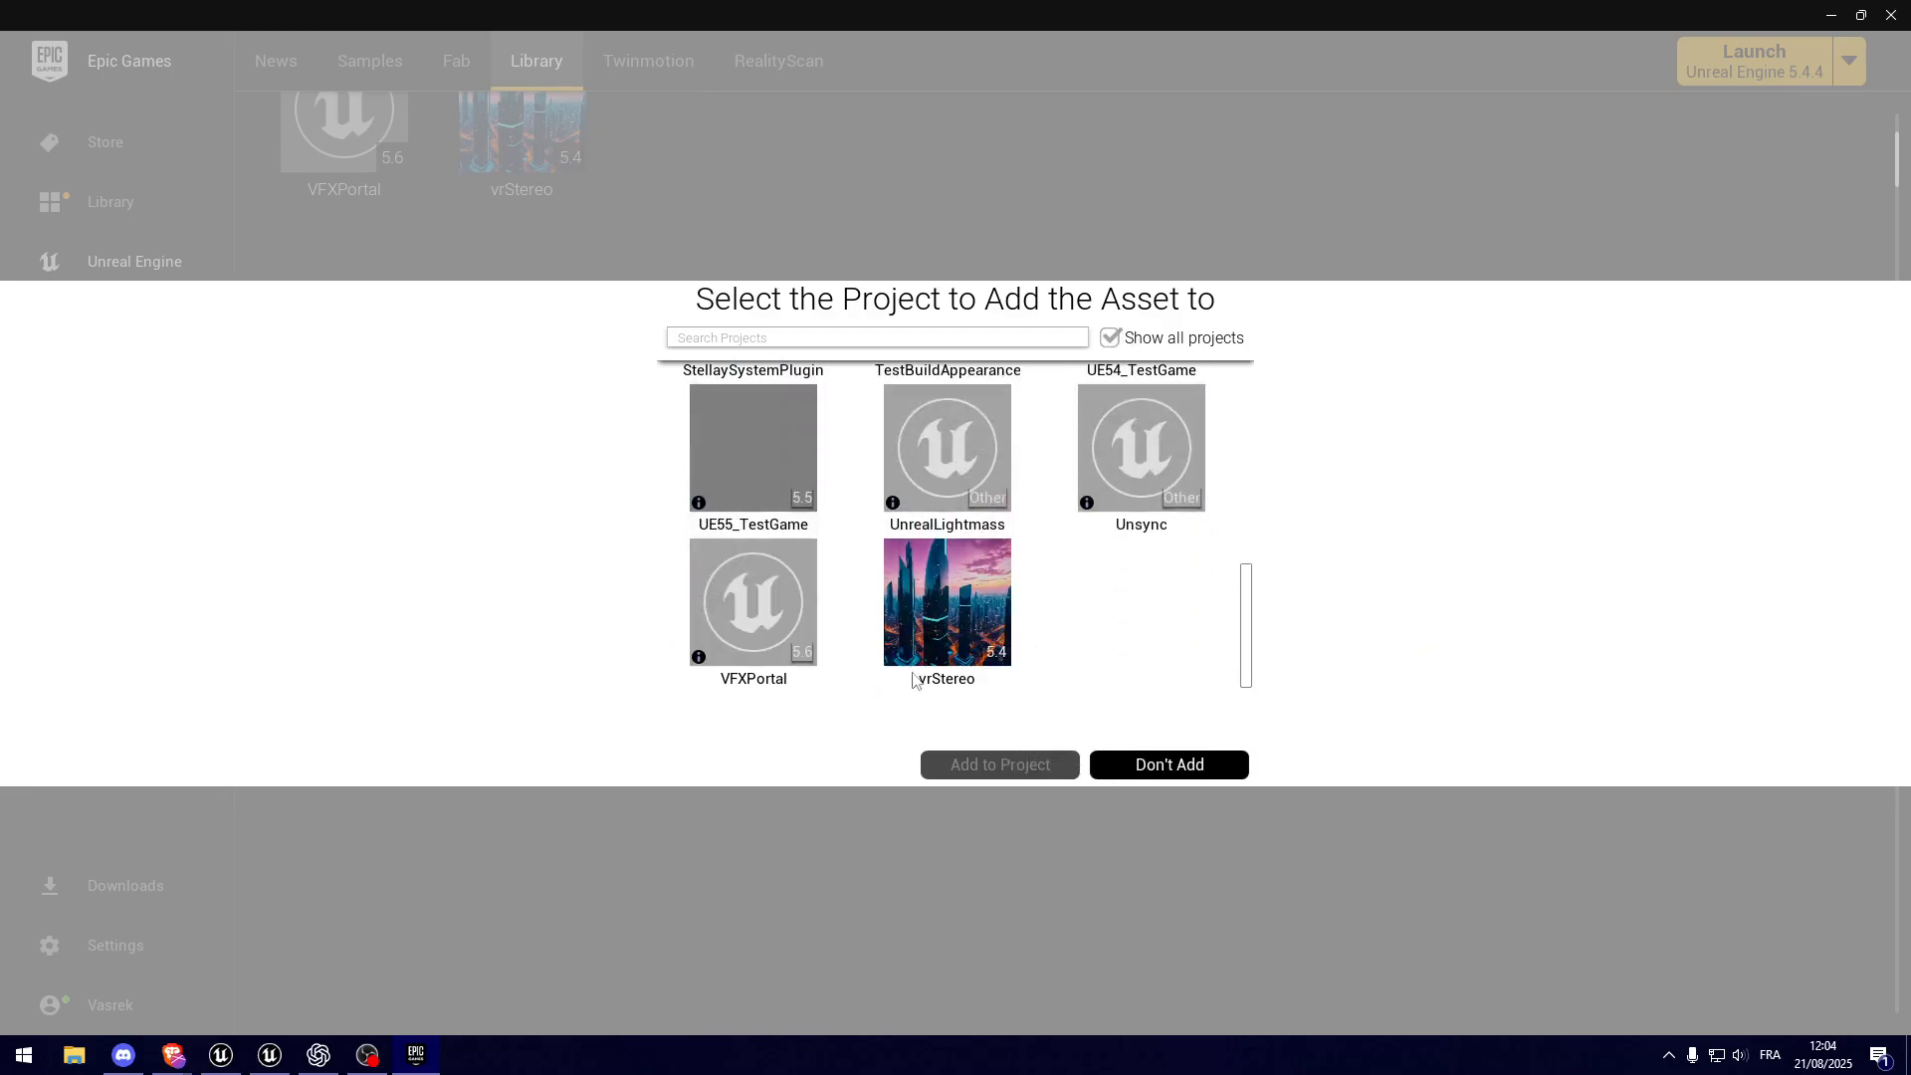
left_click(753, 679)
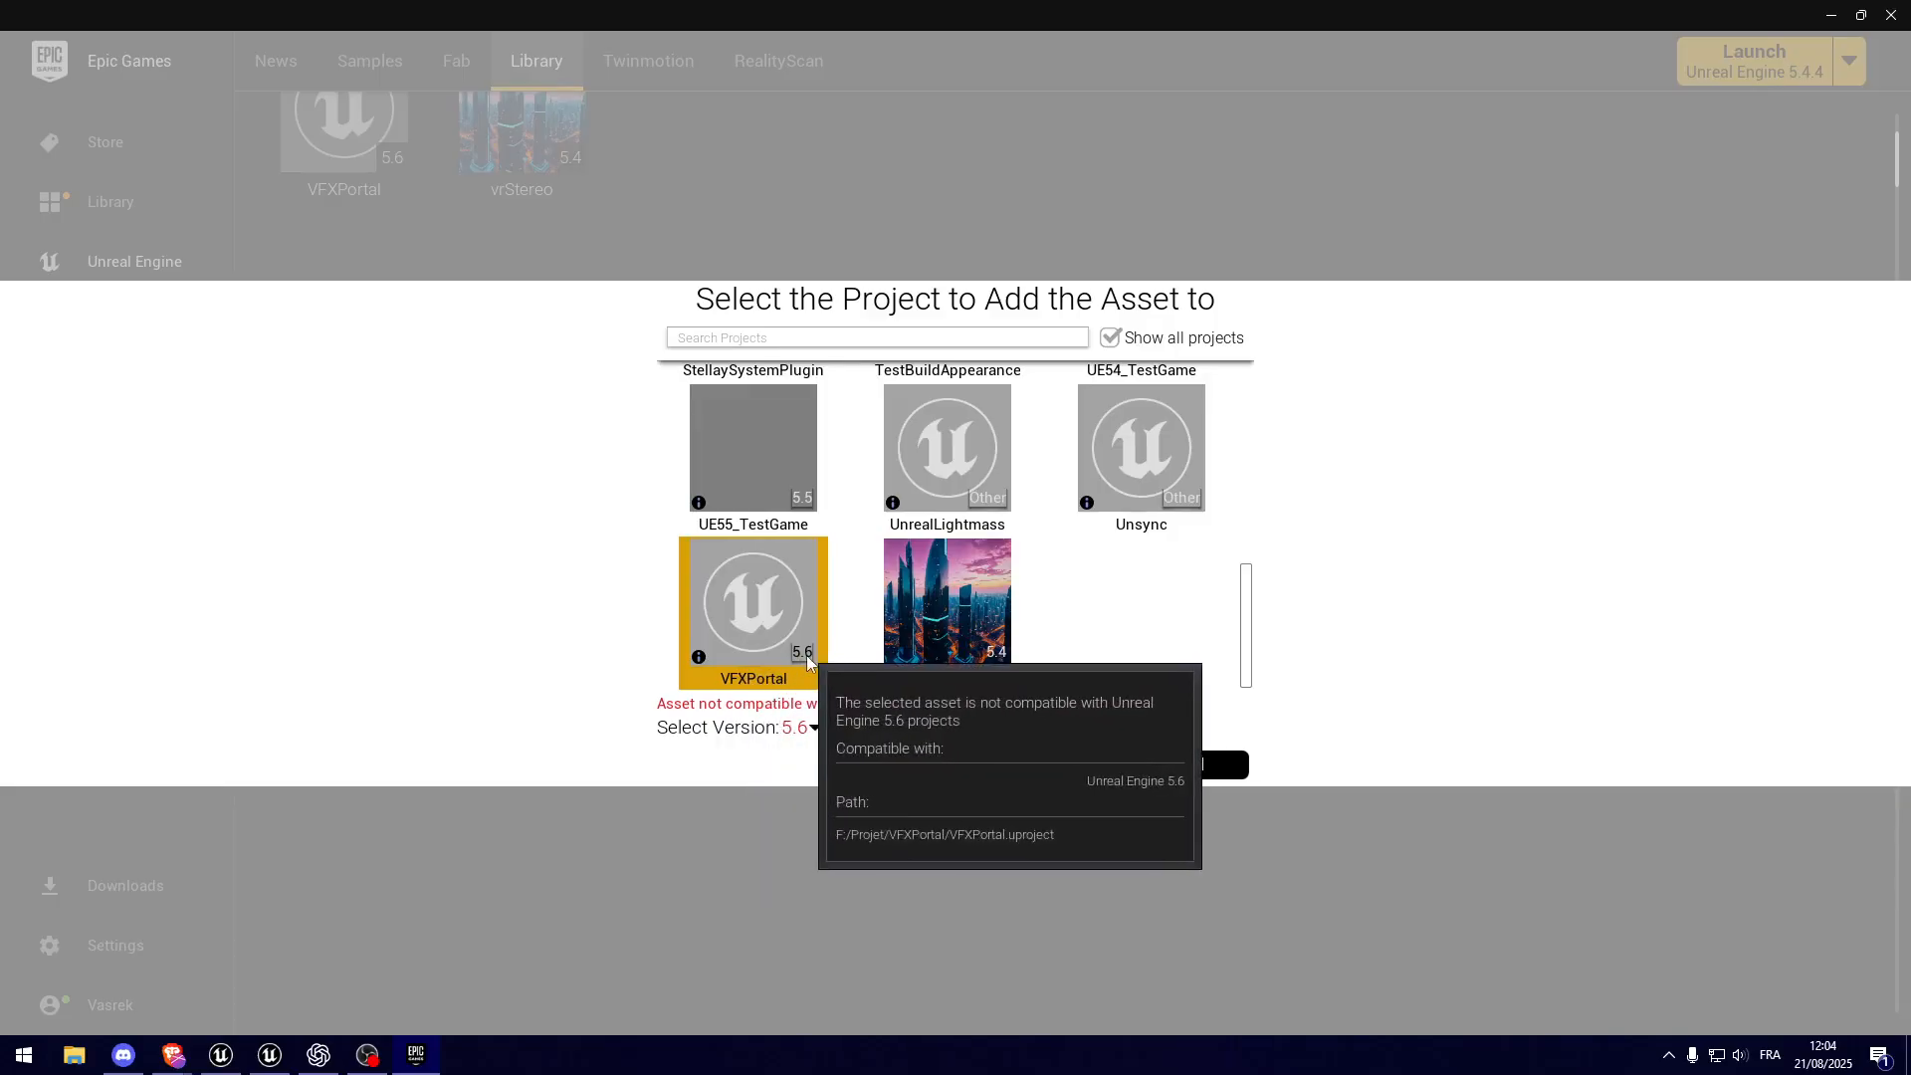
Step: Add the asset to the VFXPortal project with version 5.4 chosen, and close the launcher
left_click(811, 728)
left_click(808, 866)
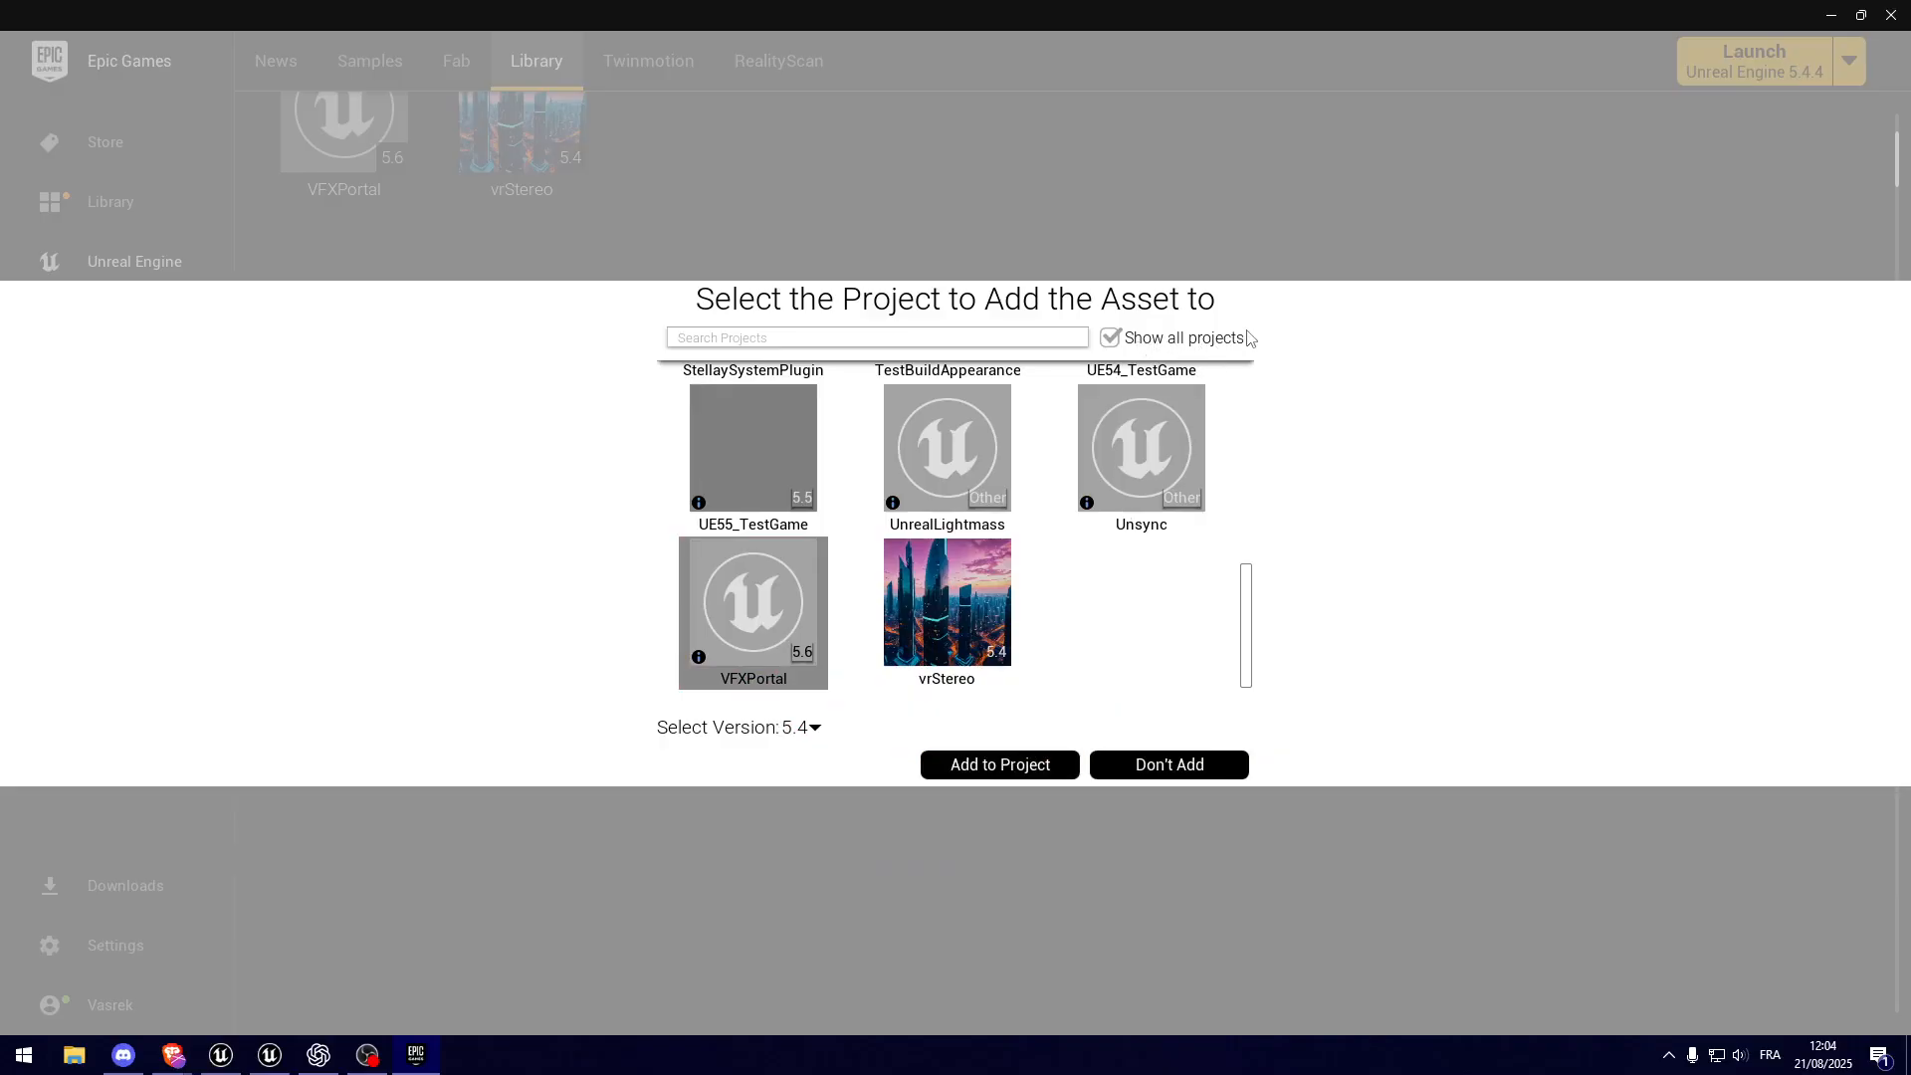
left_click(762, 598)
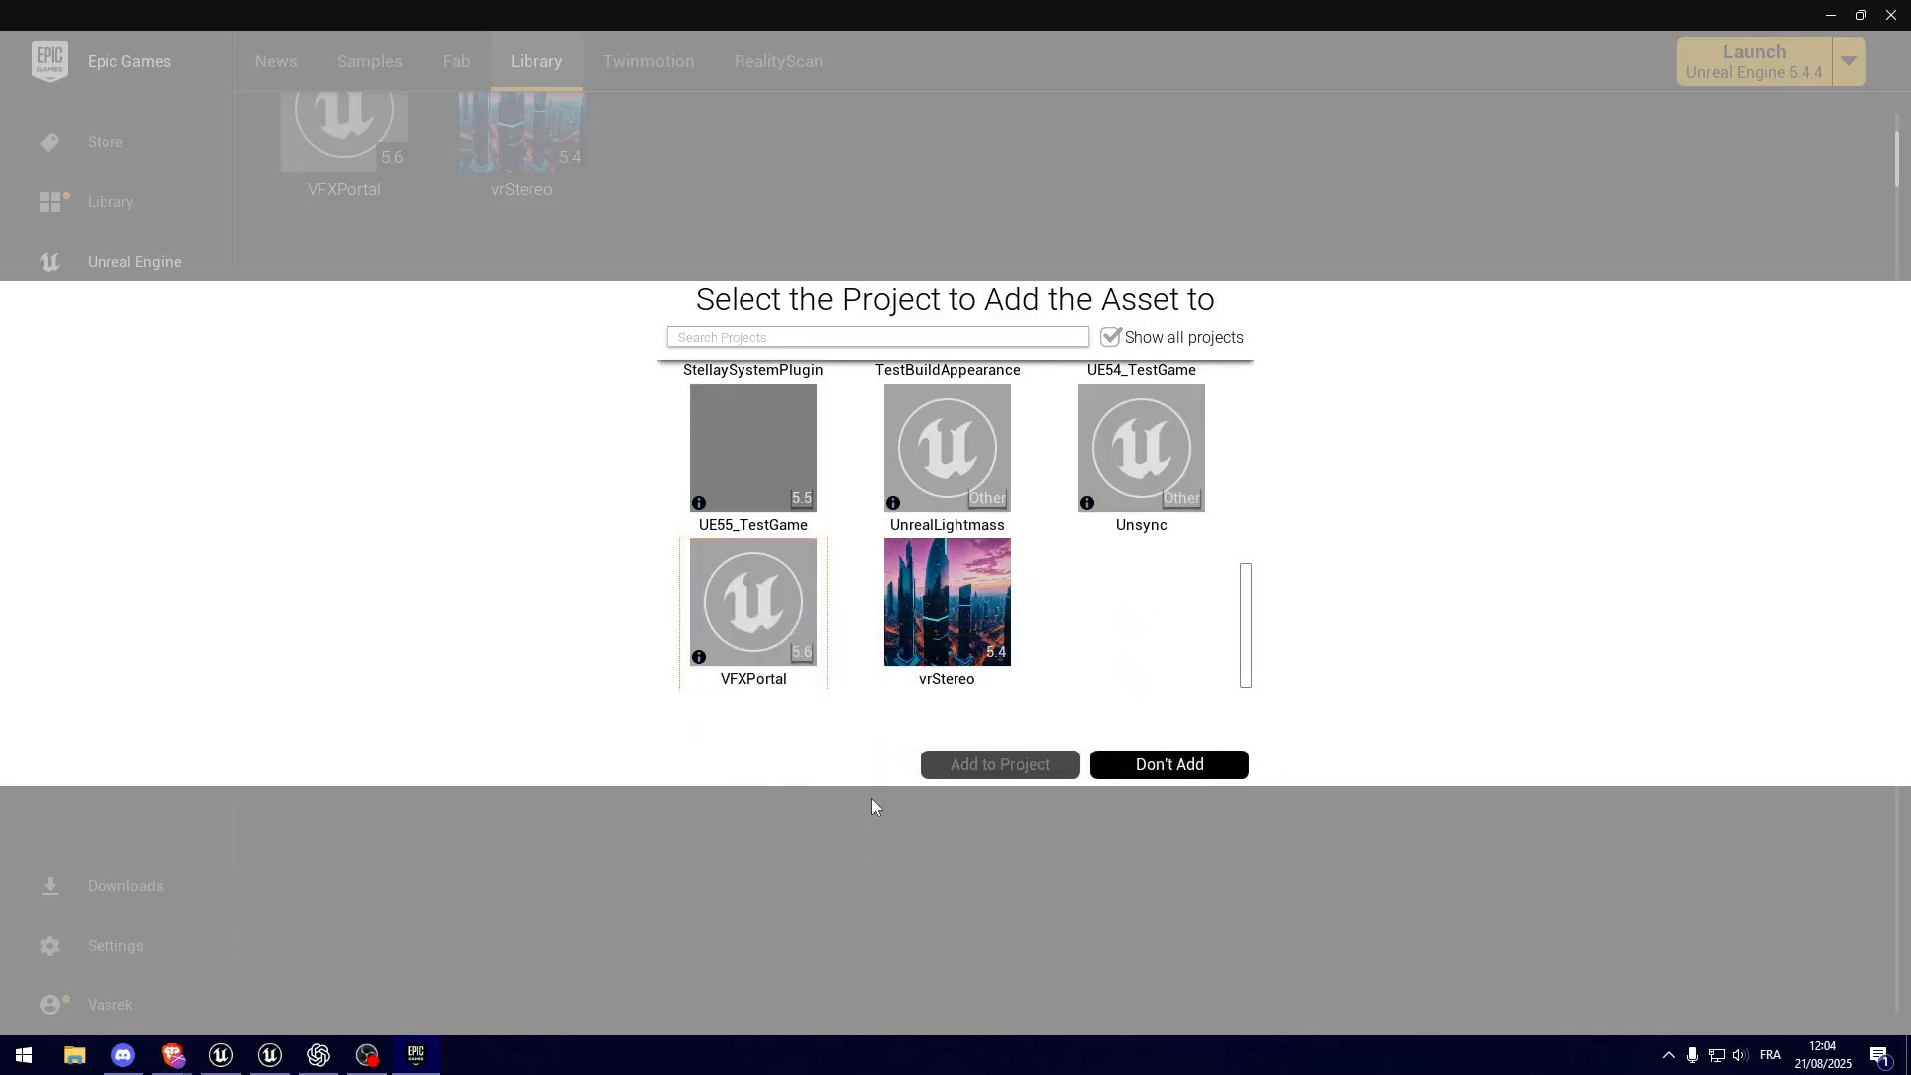
left_click(804, 668)
left_click(812, 727)
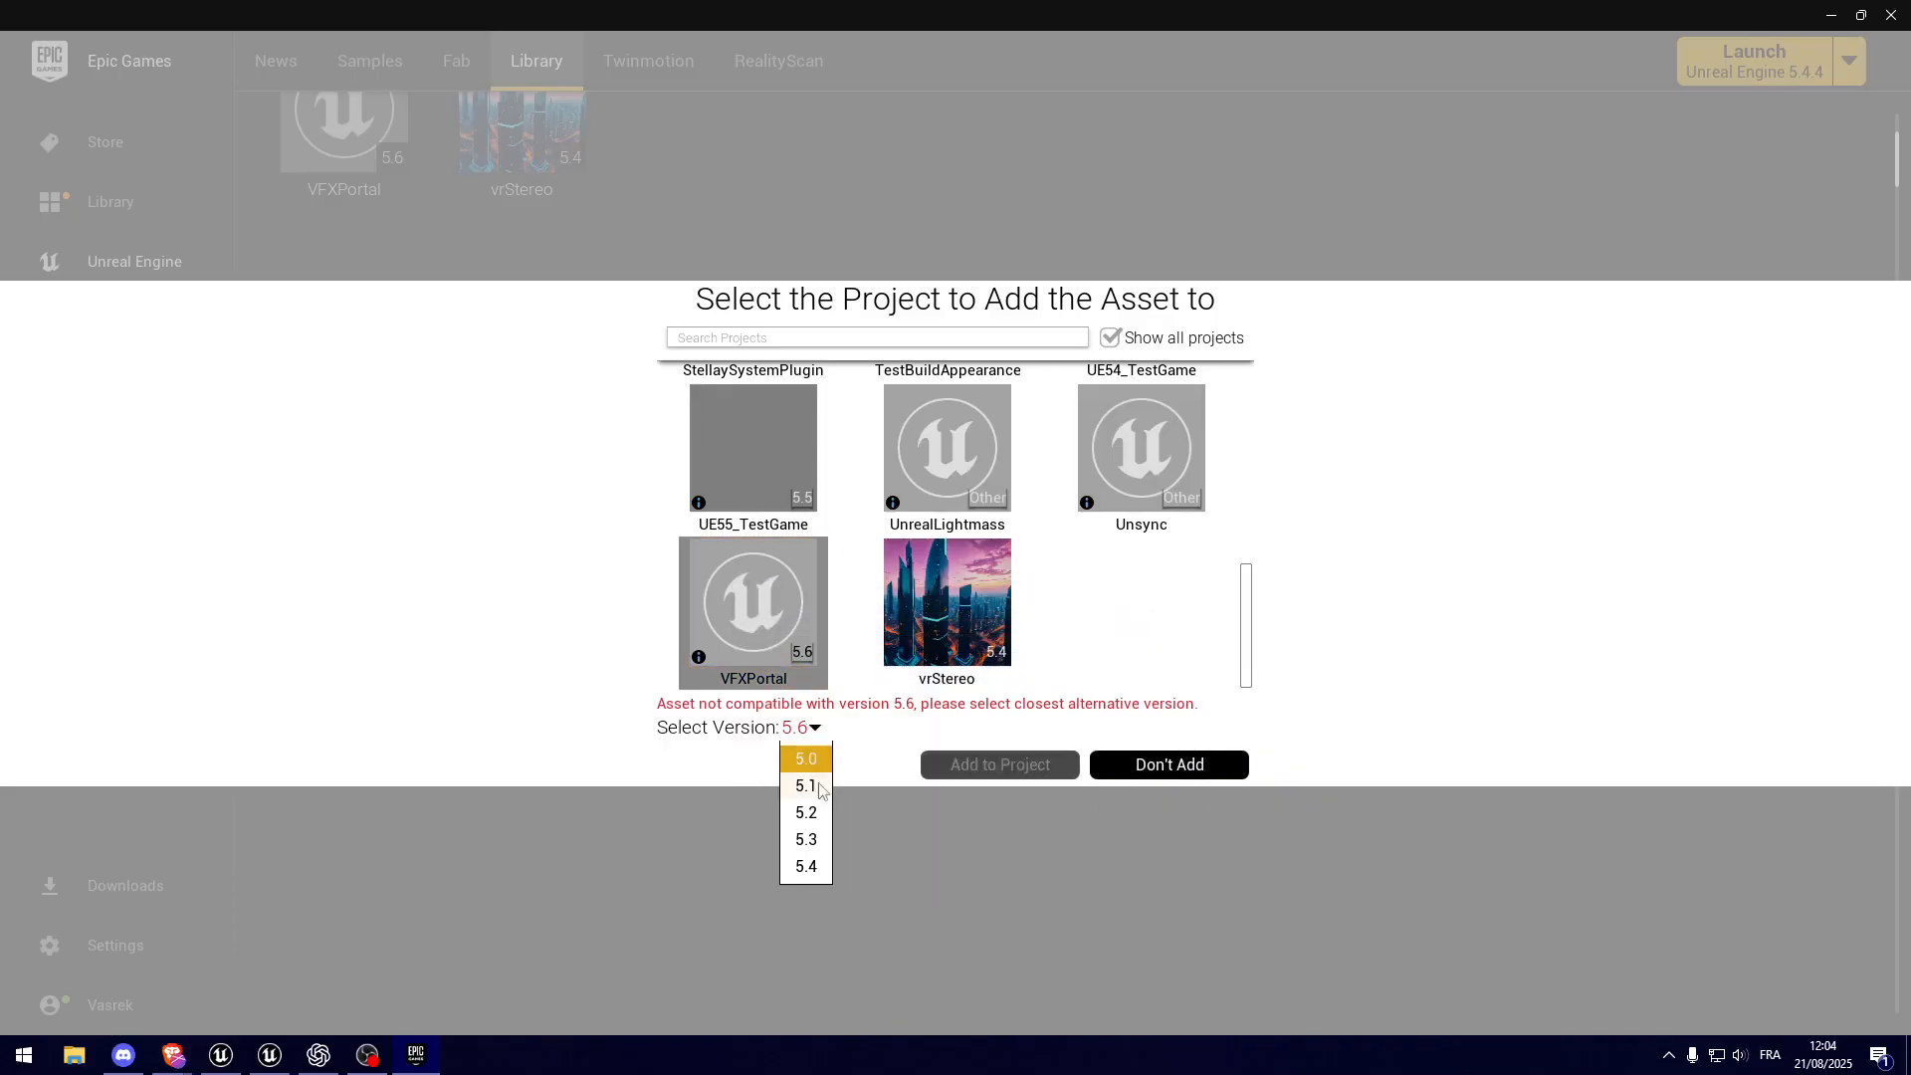
left_click(804, 867)
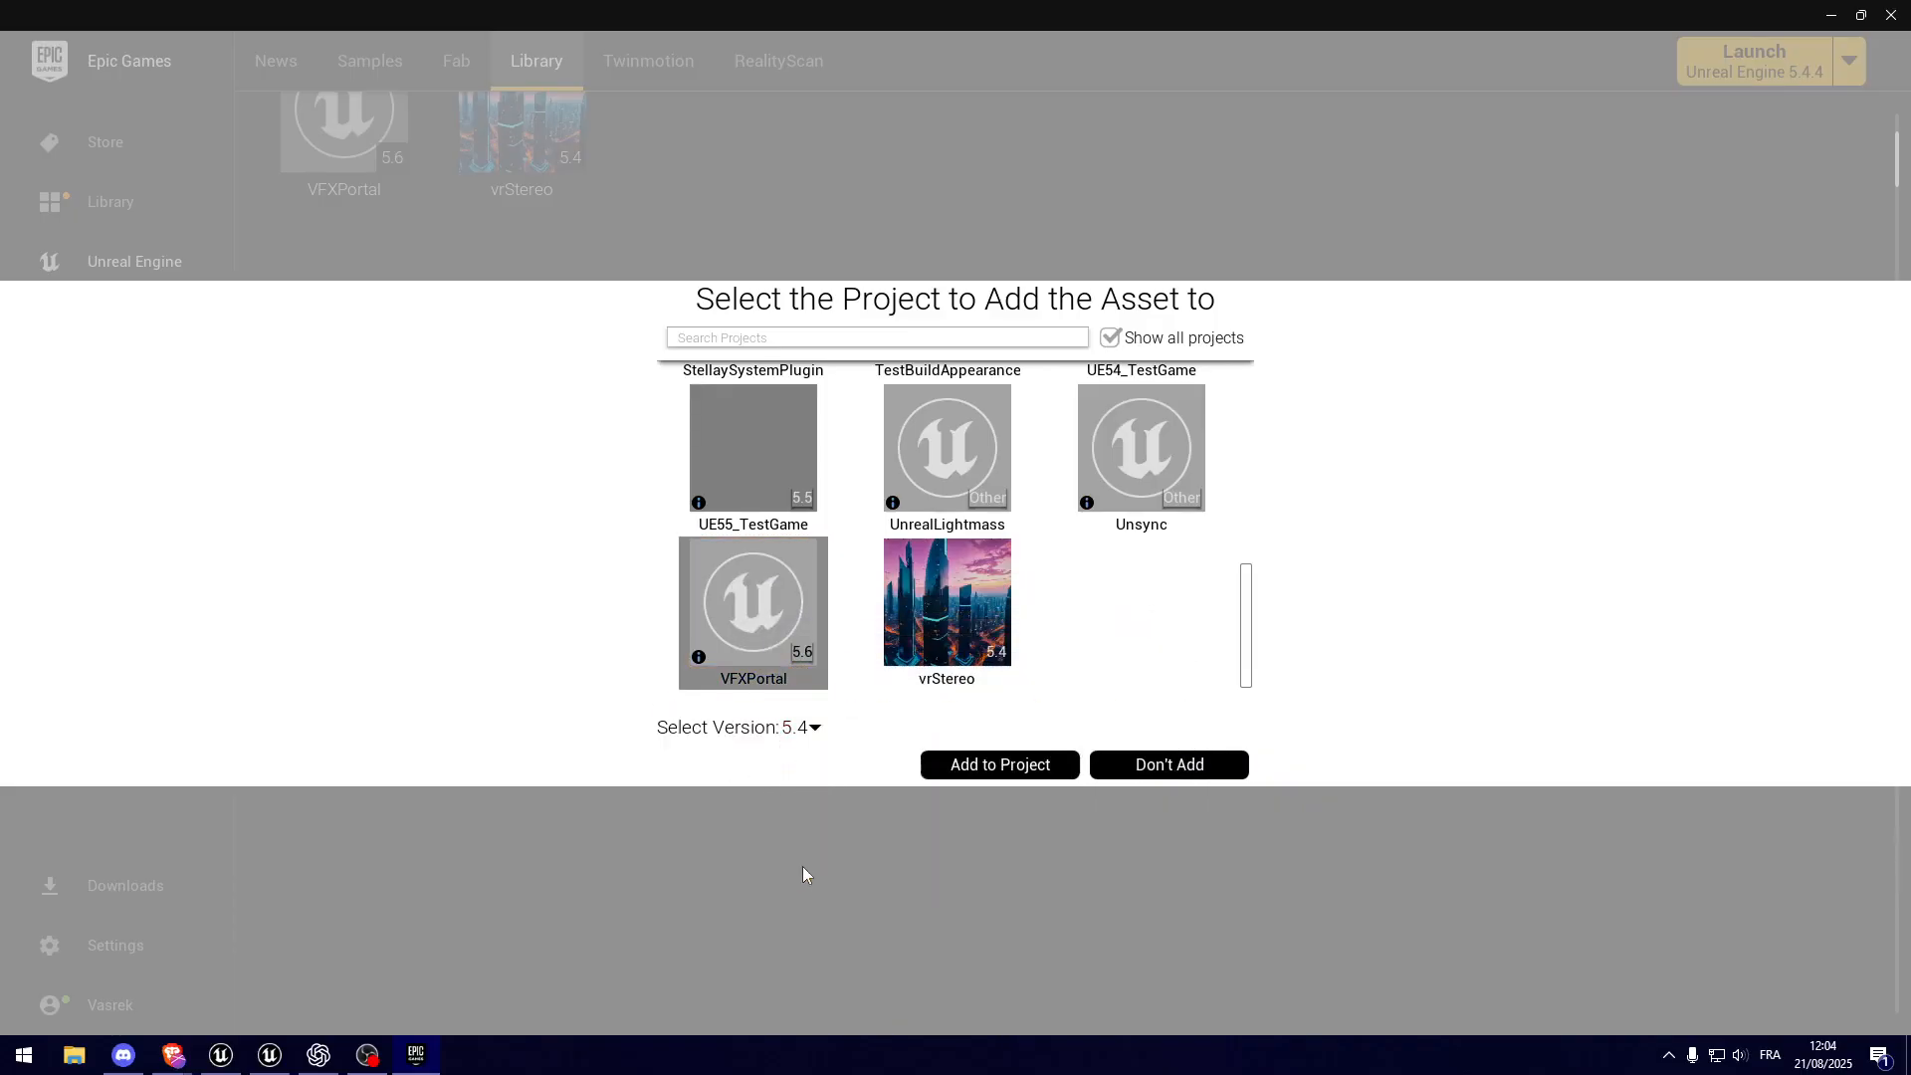
left_click(985, 763)
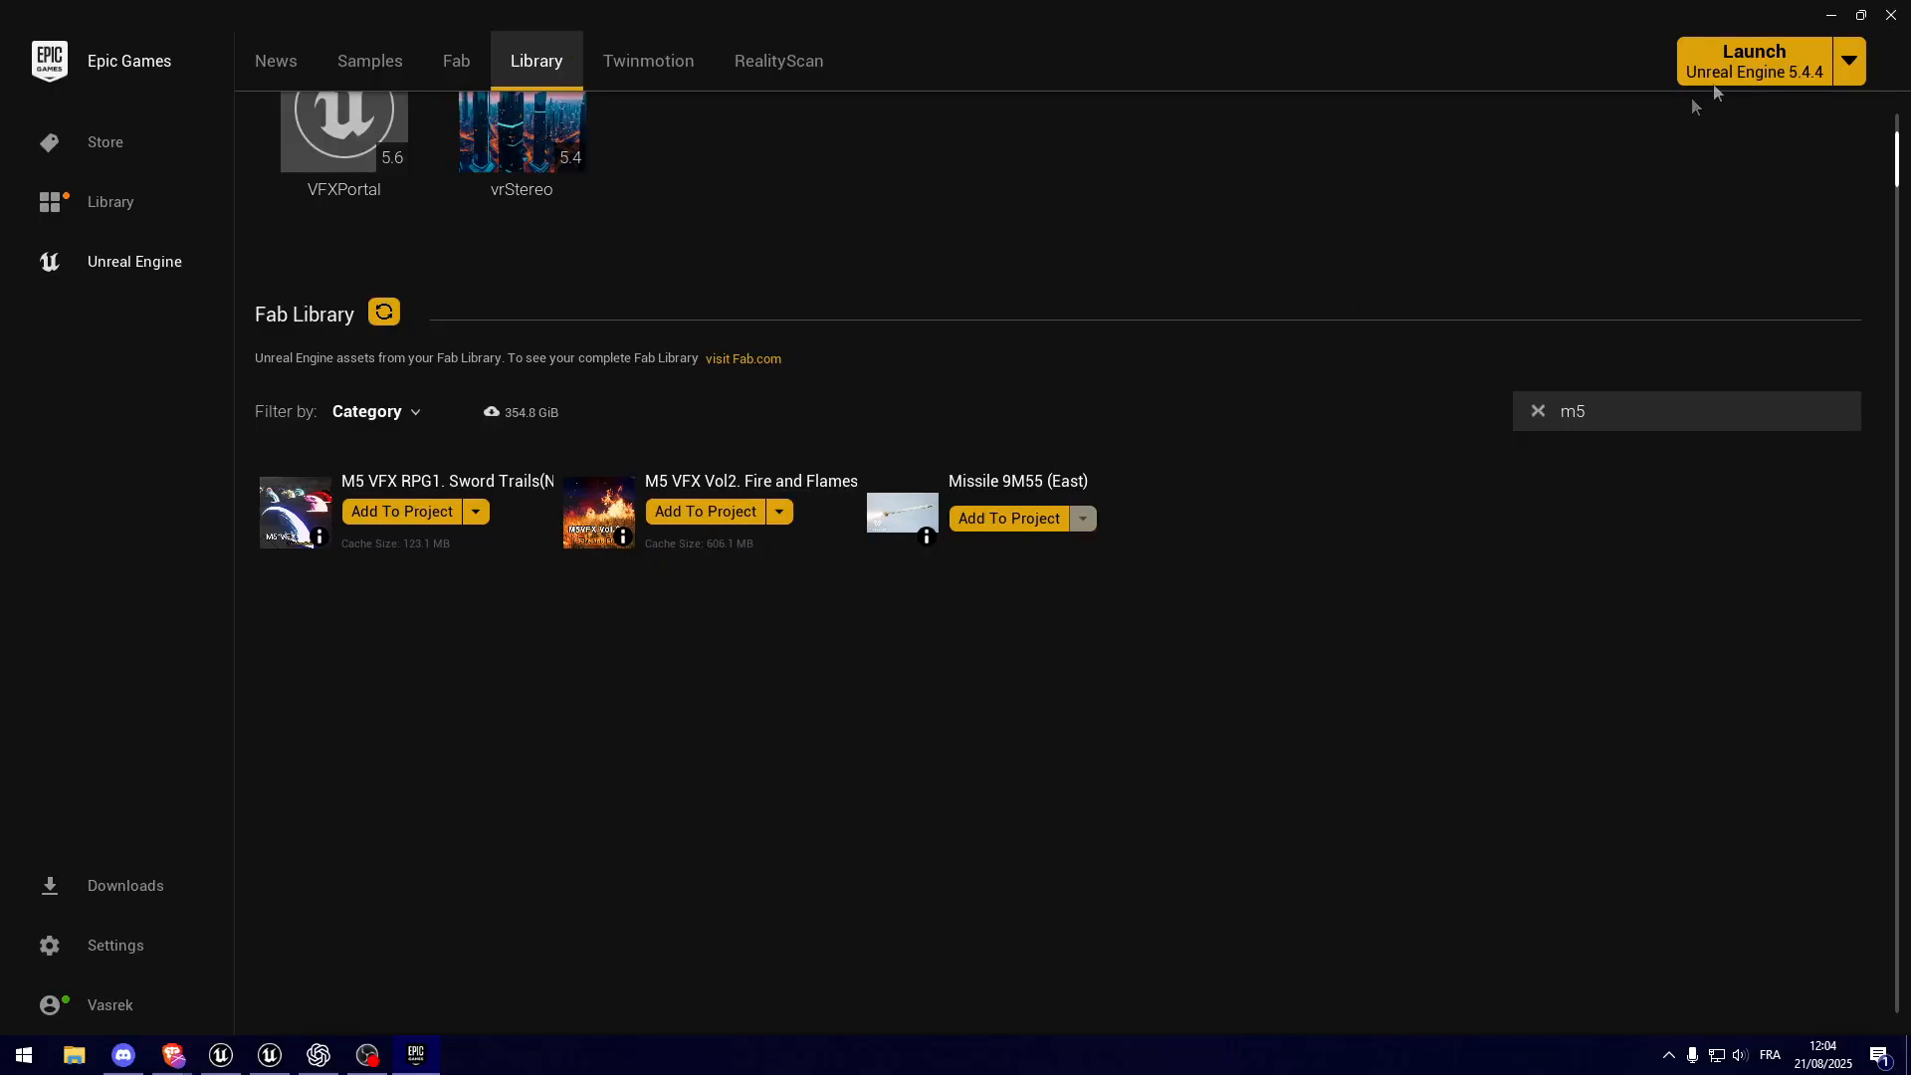
left_click(1891, 15)
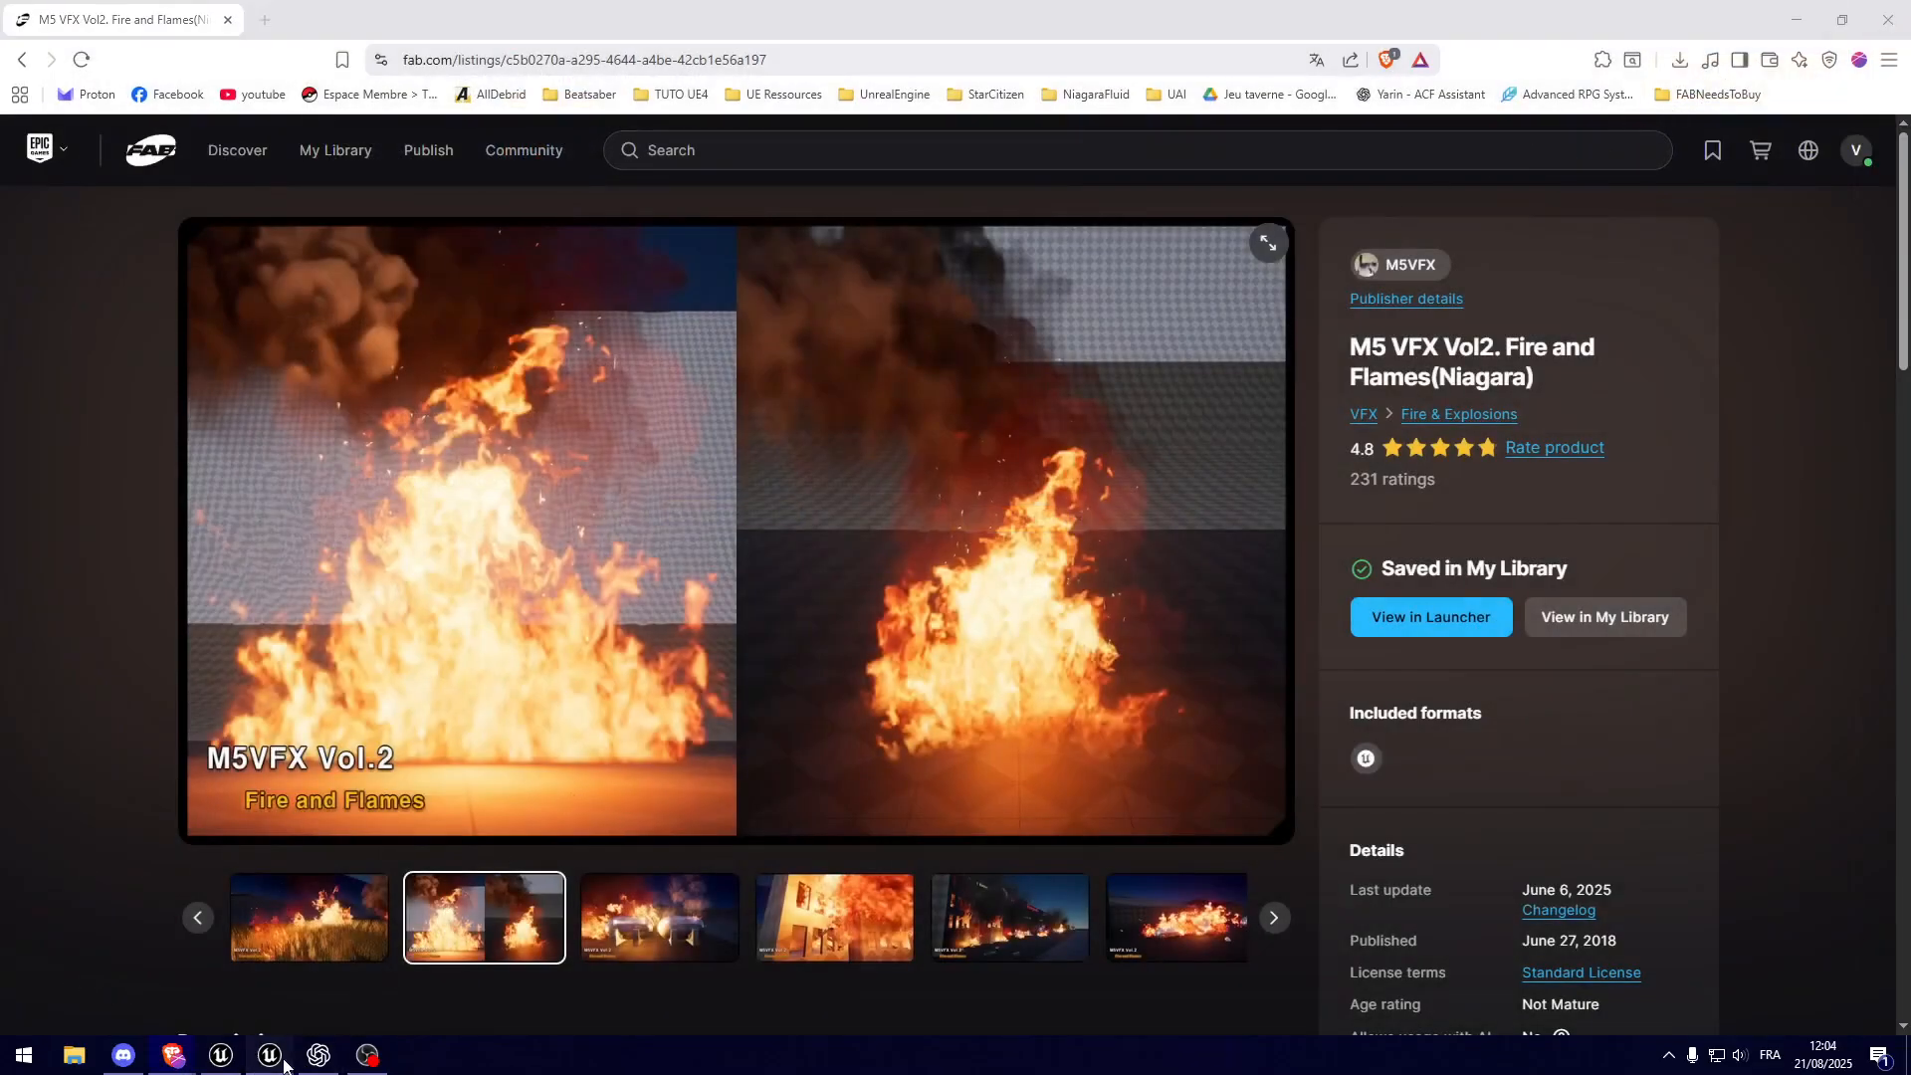
Step: Switch to the Unreal Editor and open the bigfire_fwd texture from M5VFXVOL2/Textures/Fire, docked beside the level tab
left_click(227, 1062)
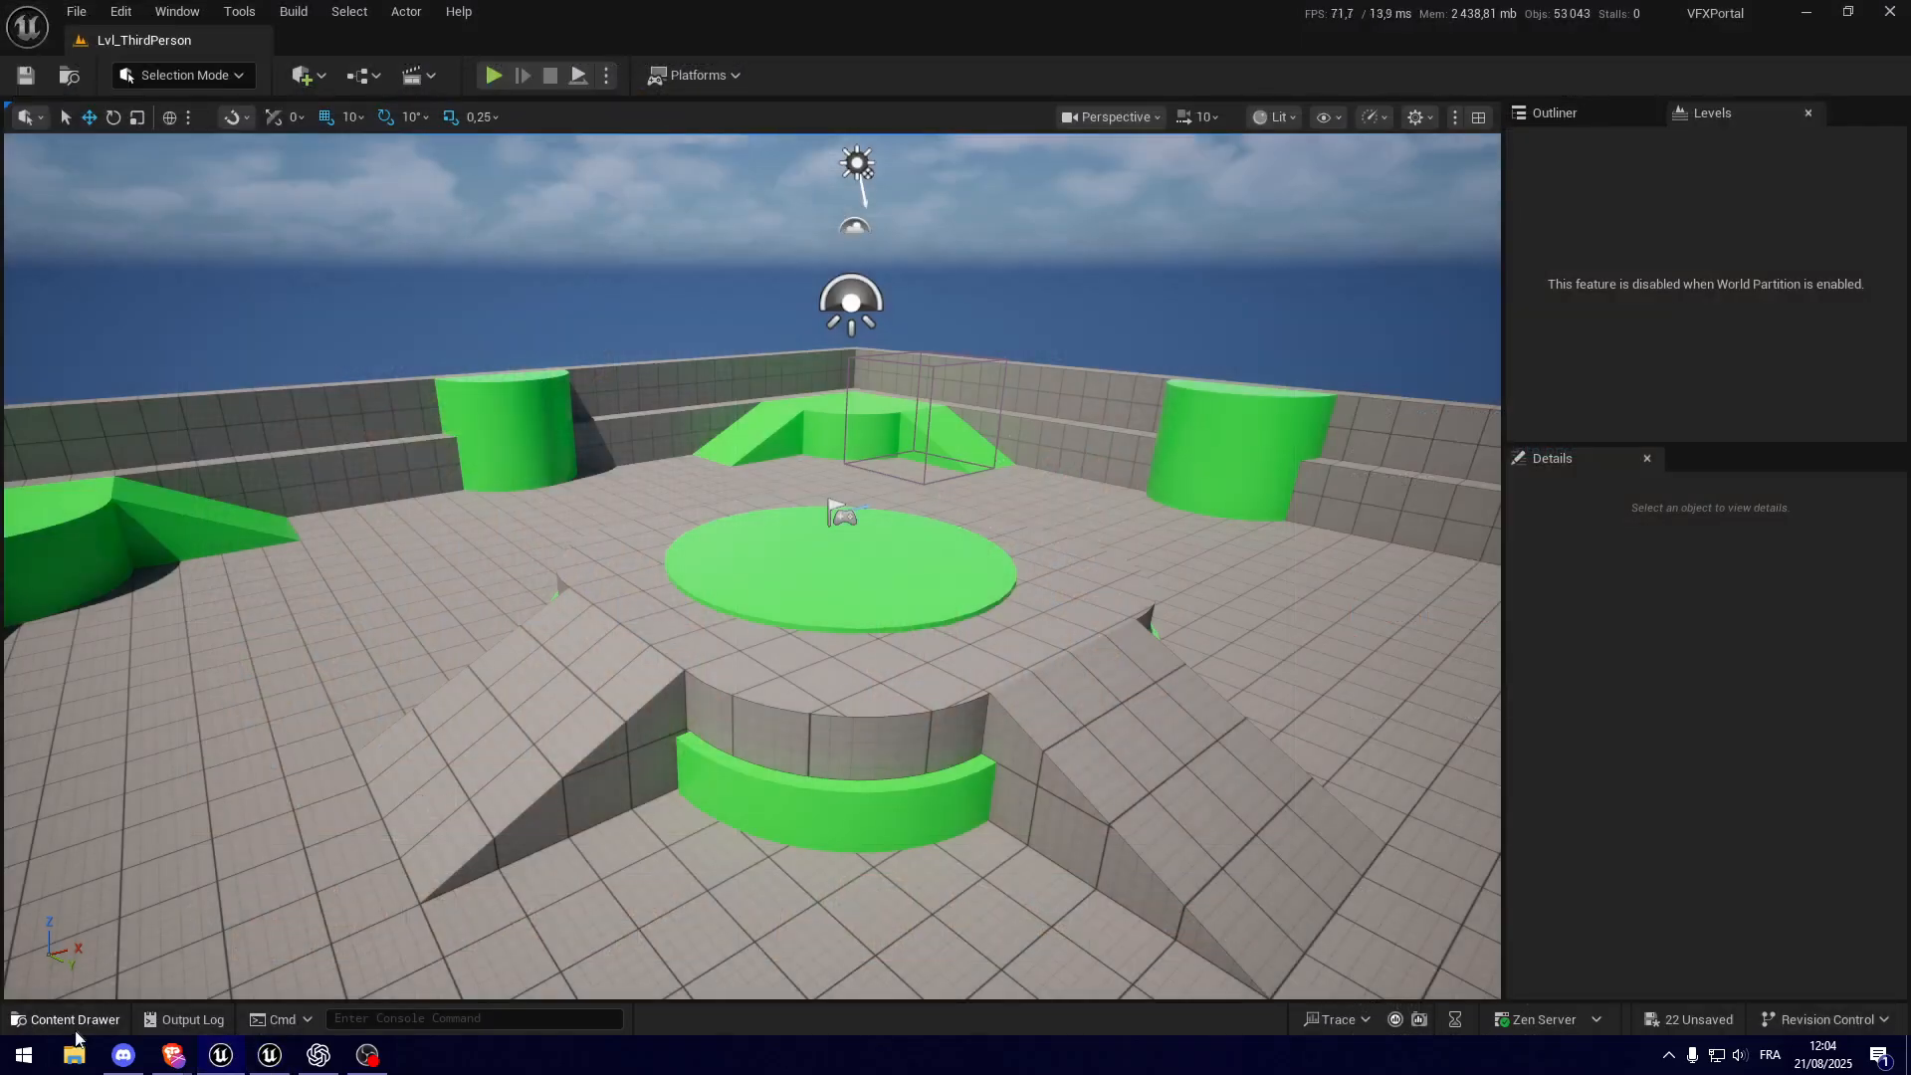
left_click(68, 1020)
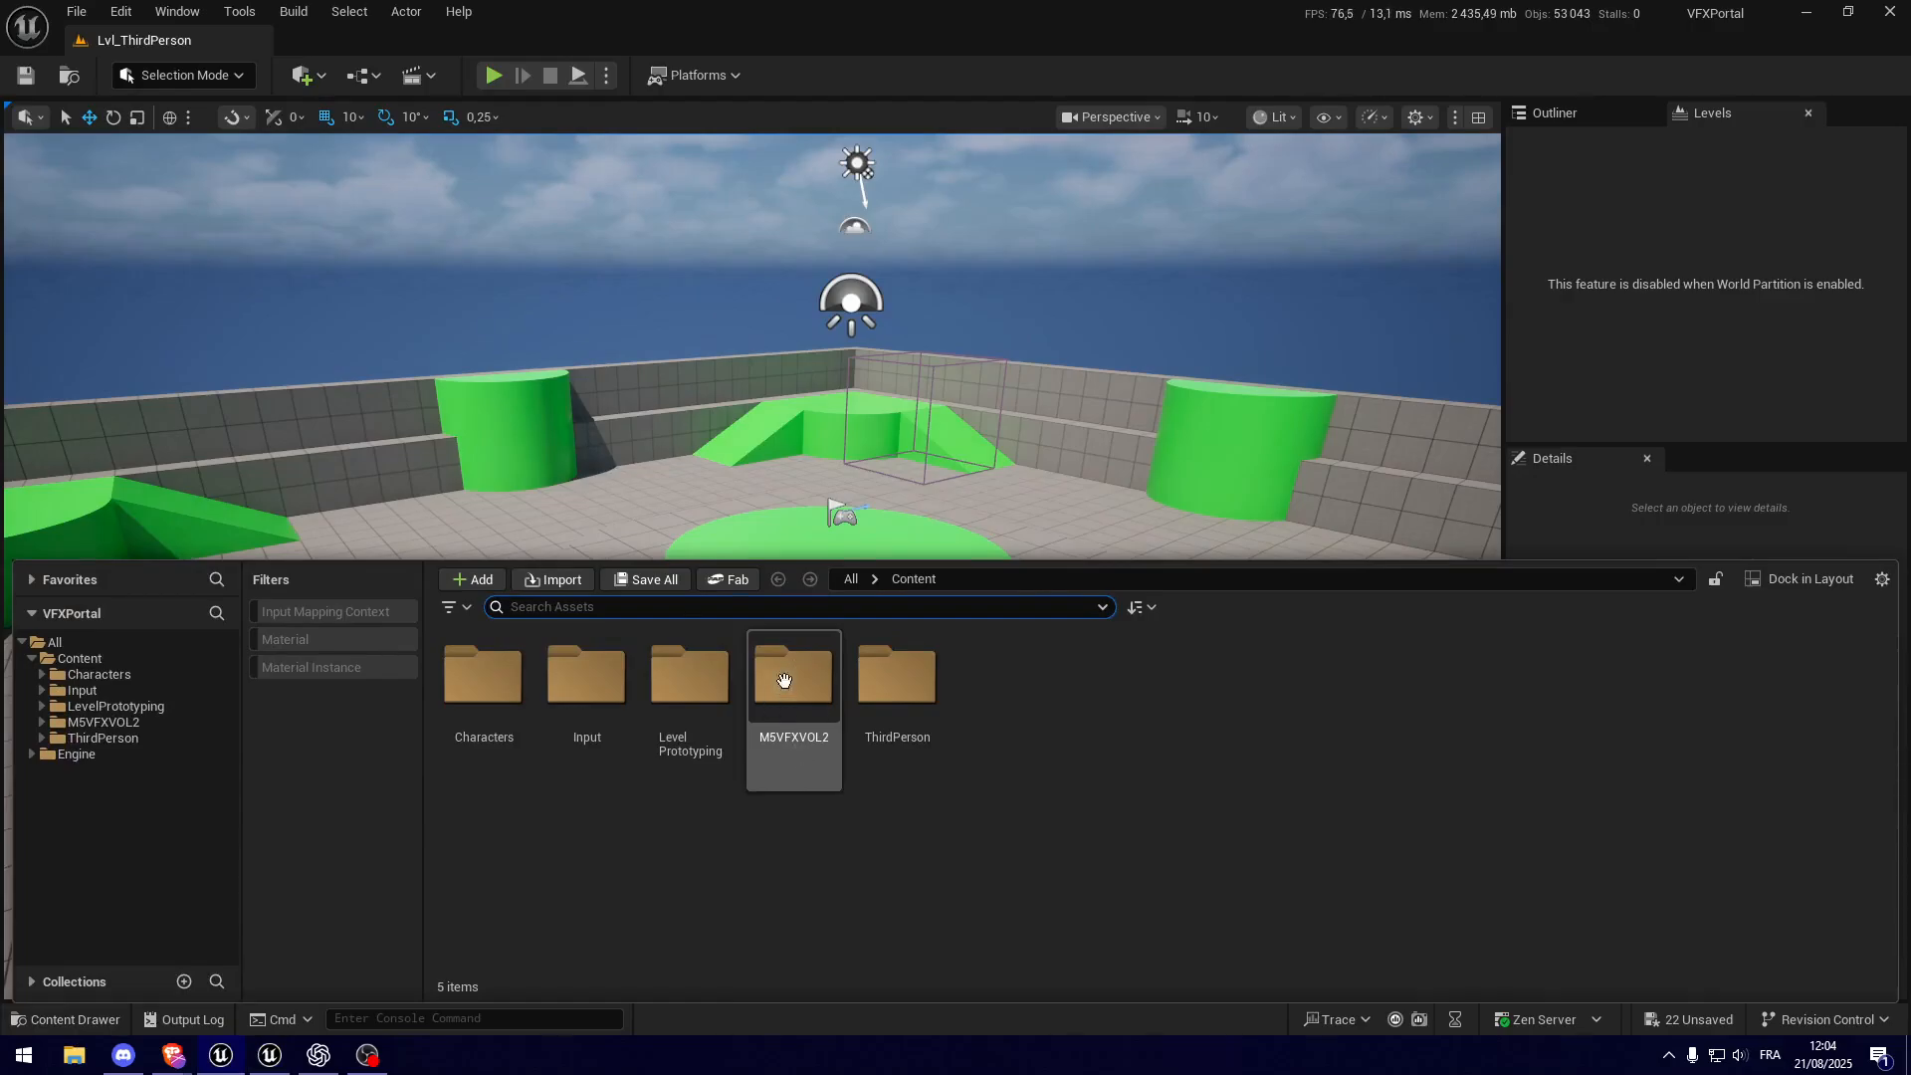
left_click(818, 747)
double_click(819, 746)
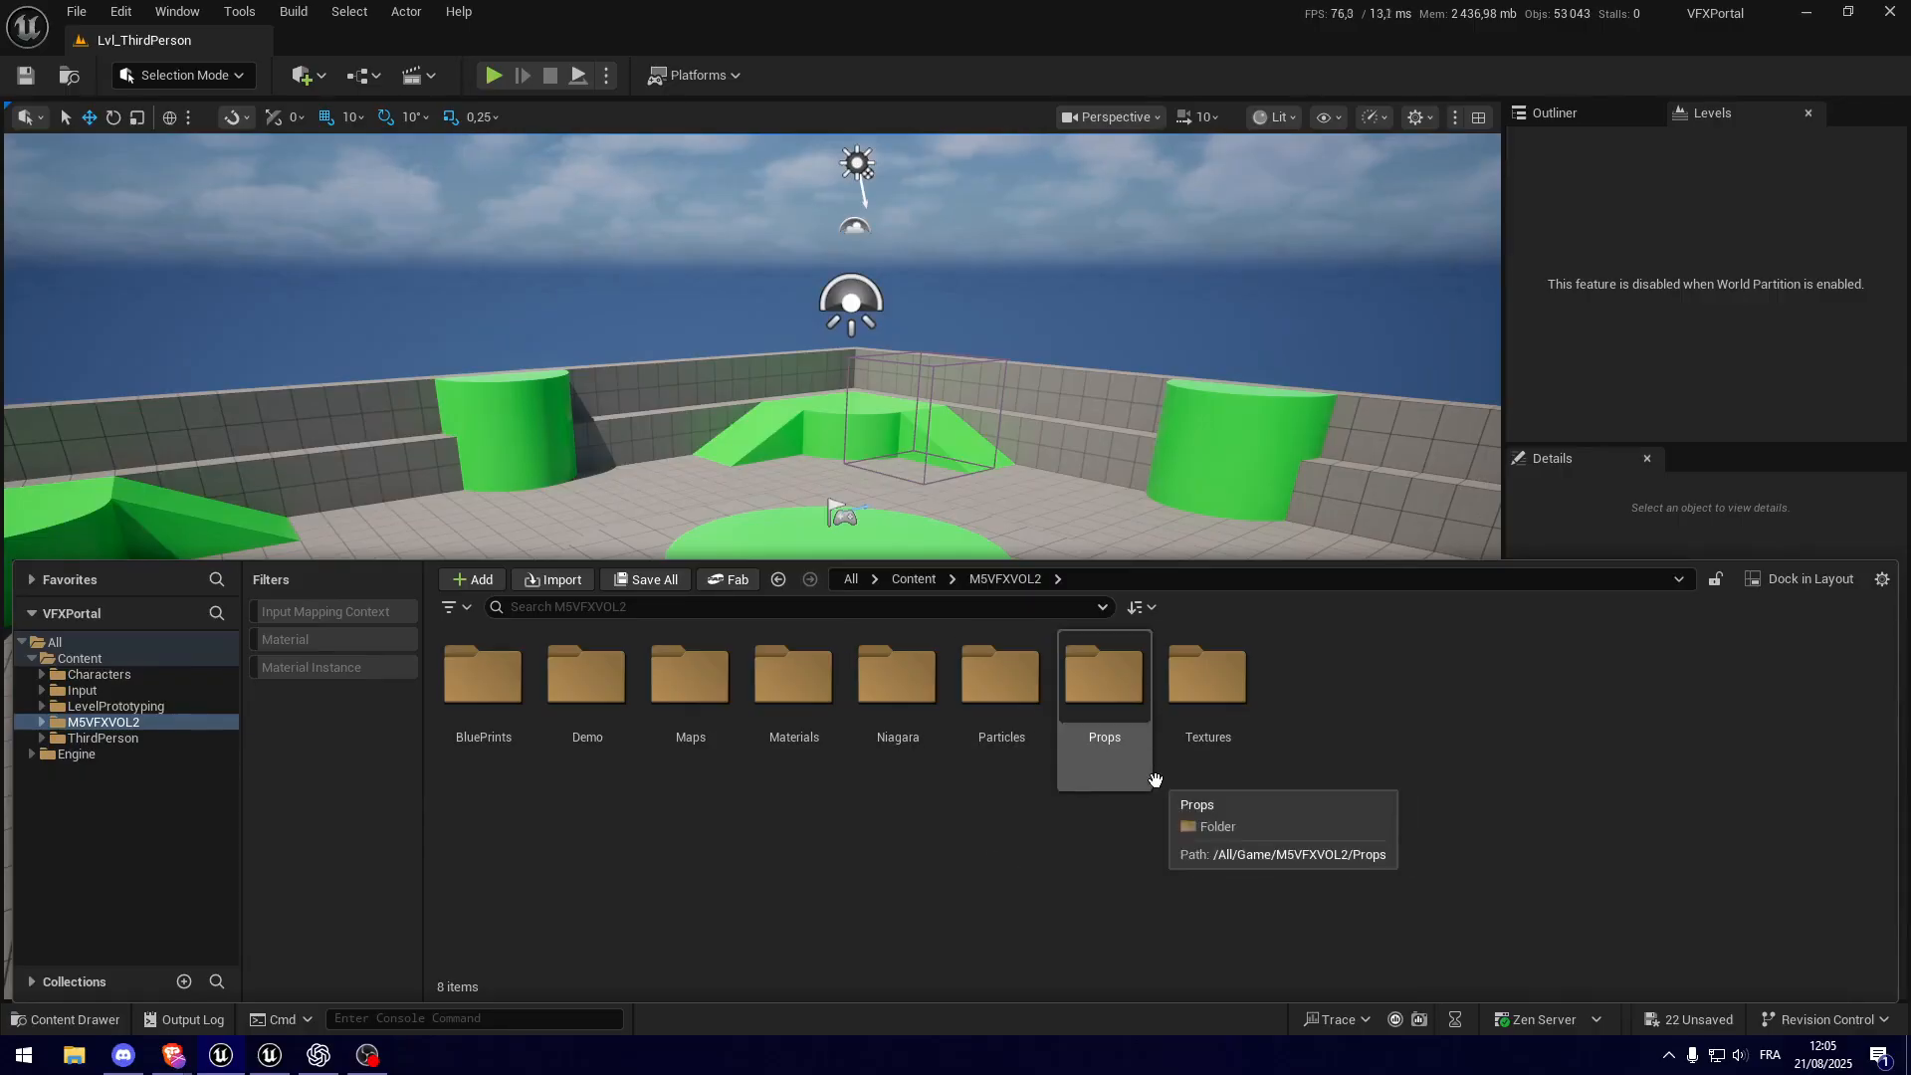
double_click(1208, 748)
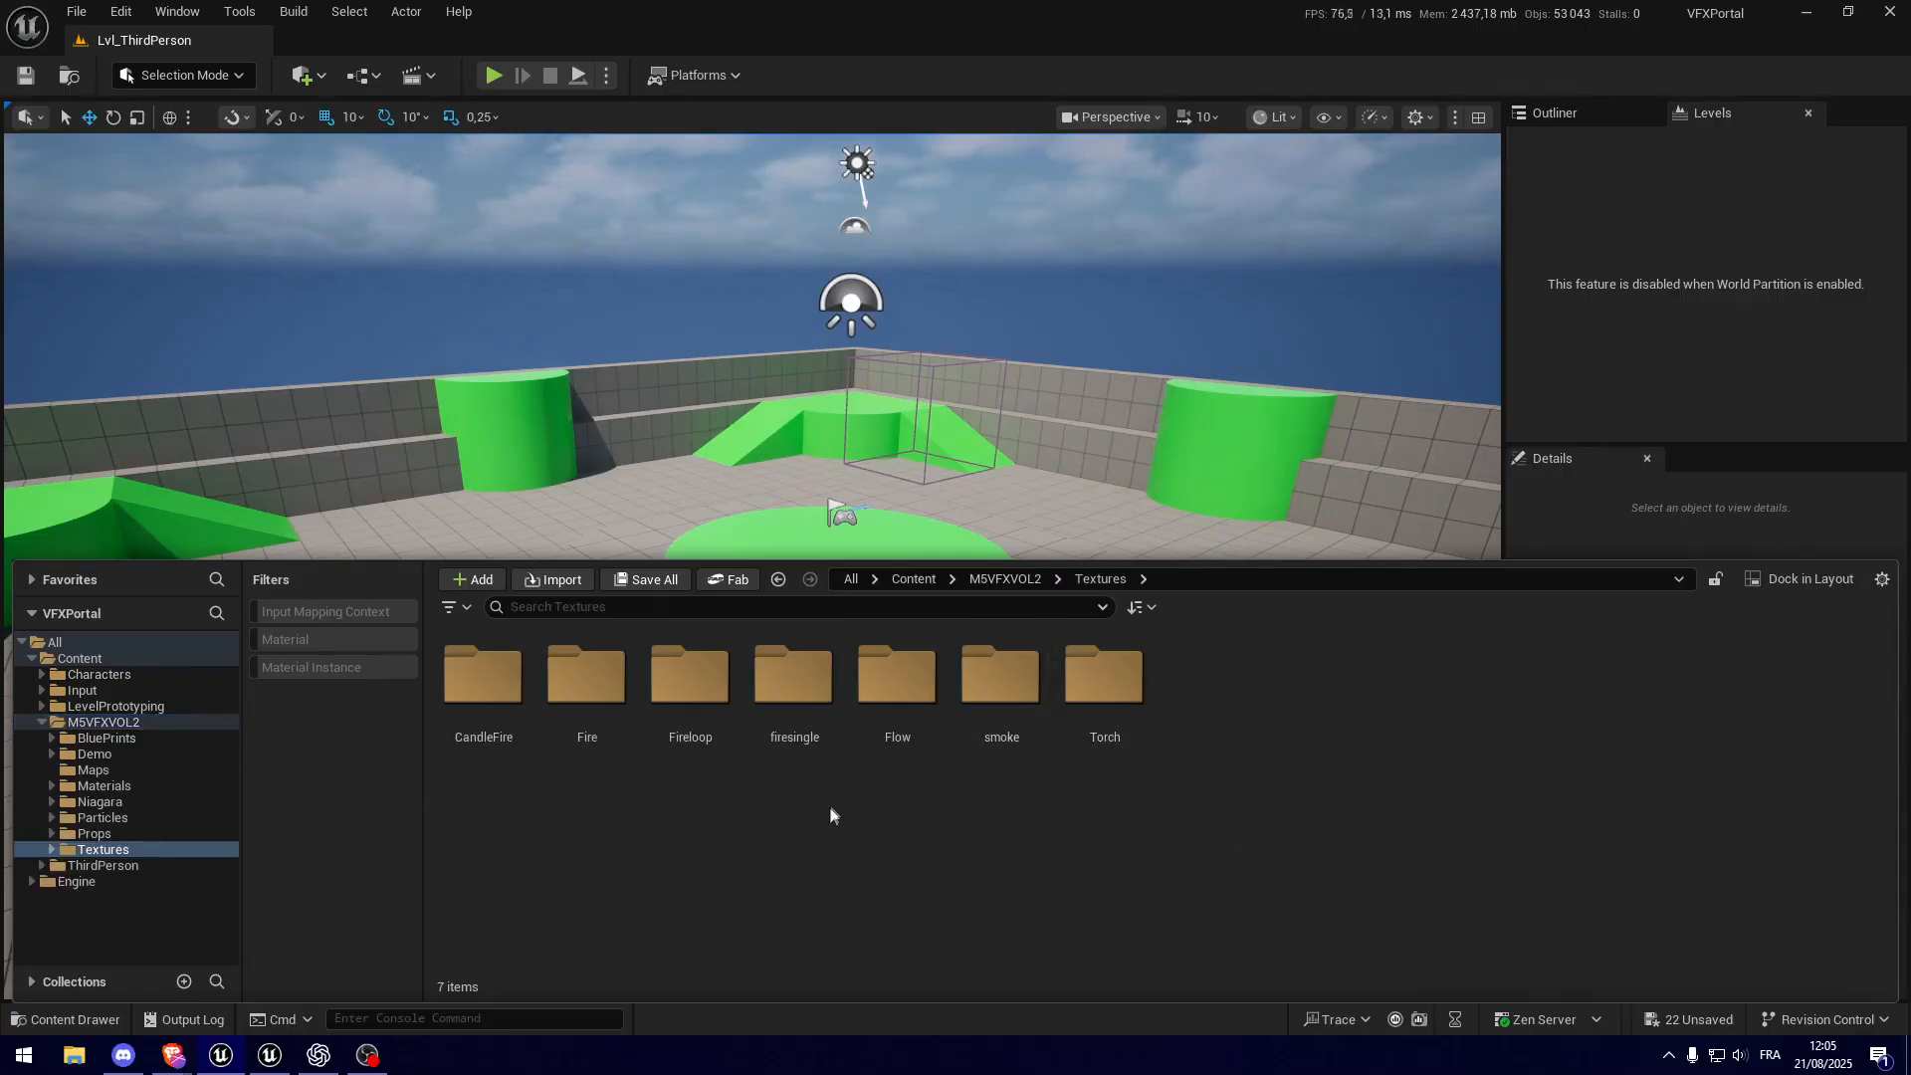
double_click(587, 679)
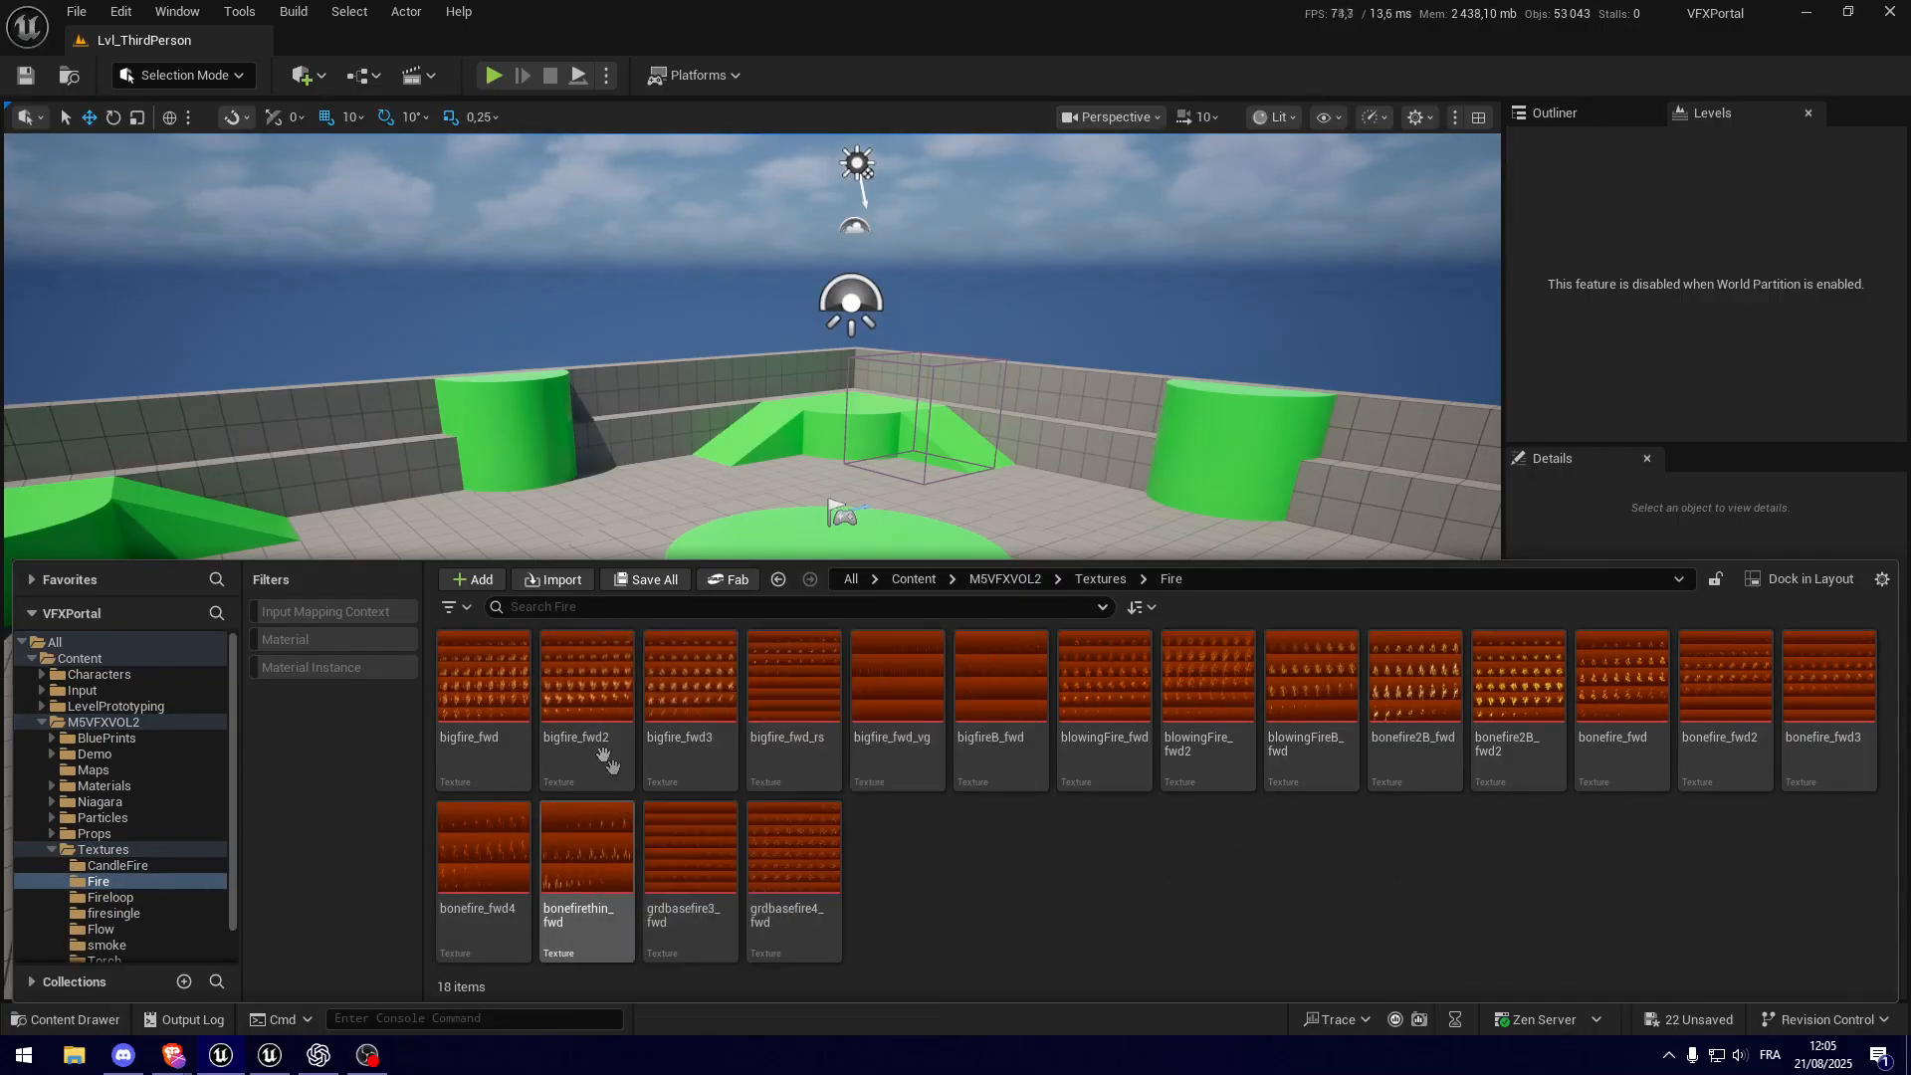
left_click(486, 673)
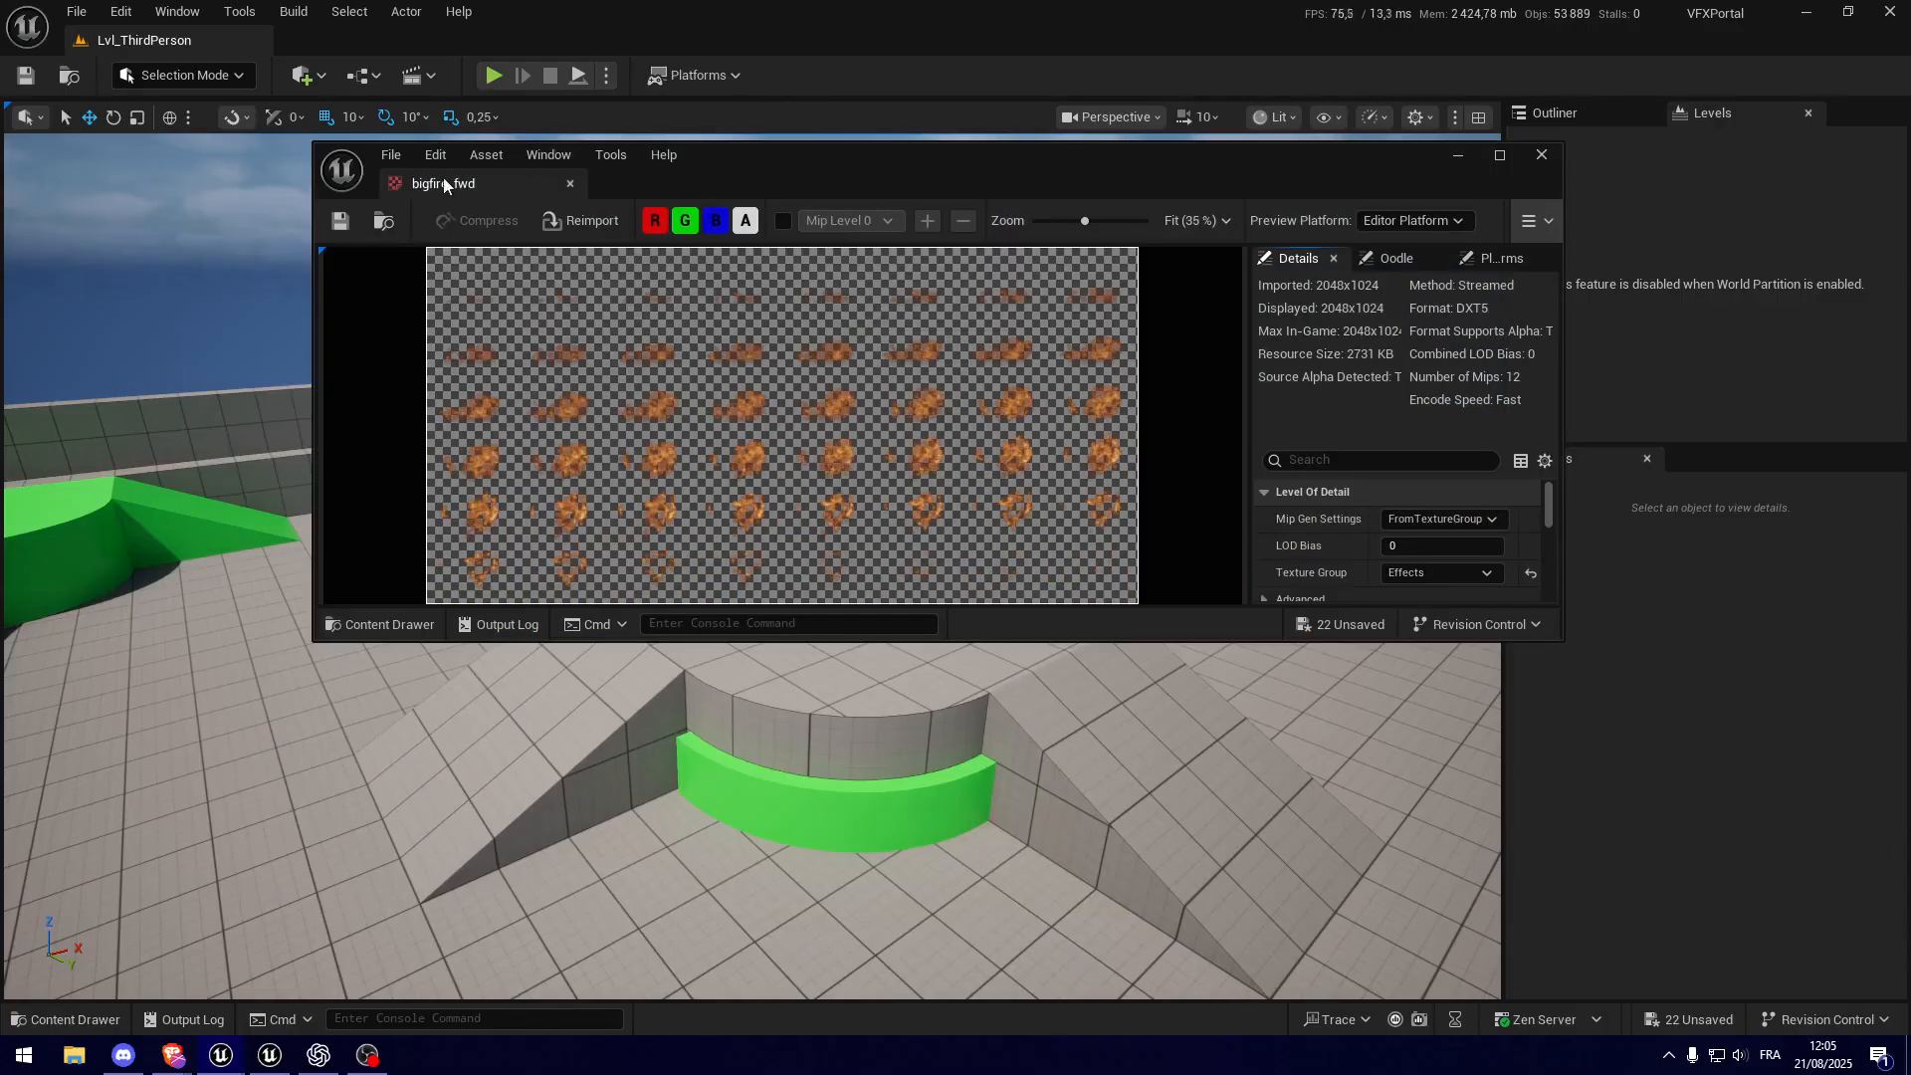
left_click_drag(444, 183, 852, 44)
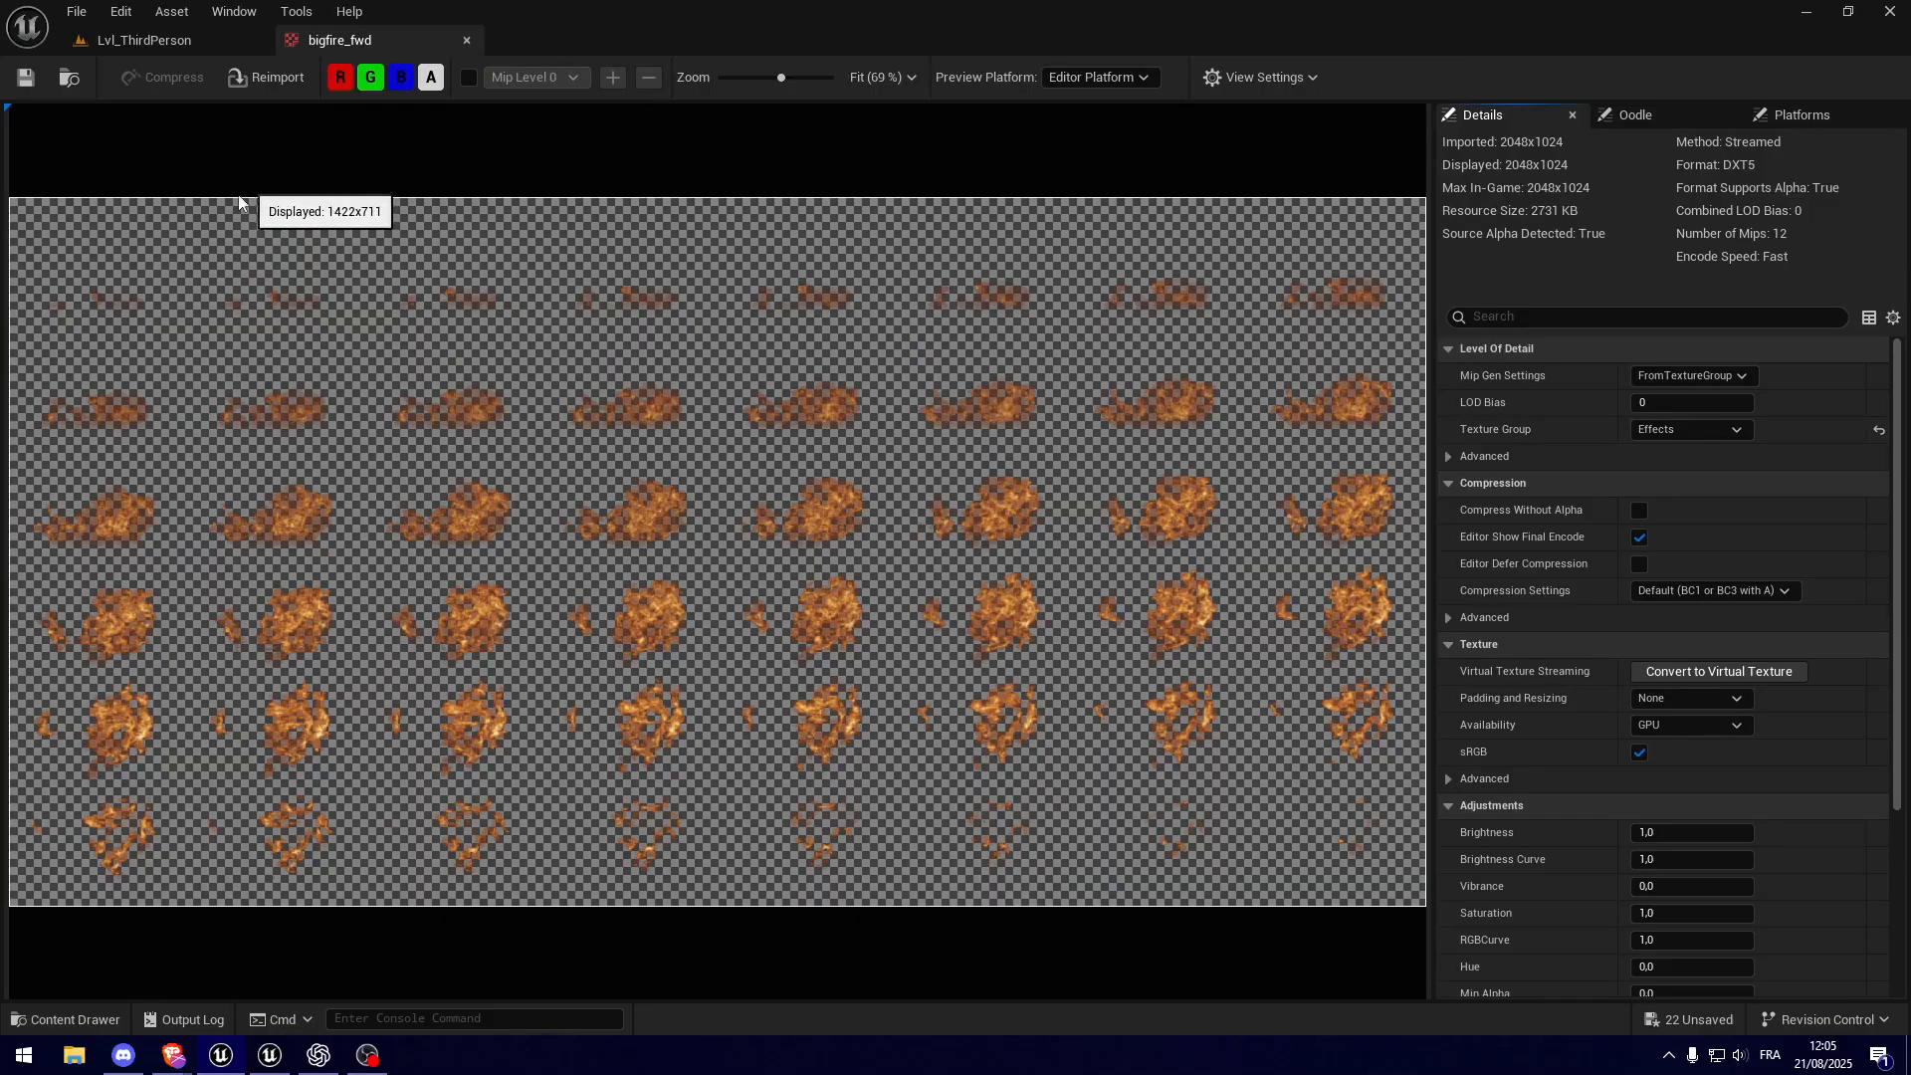
Step: Return to the Lvl_ThirdPerson level, create a folder named 01-Niagara in the Content folder, and open it
left_click(205, 50)
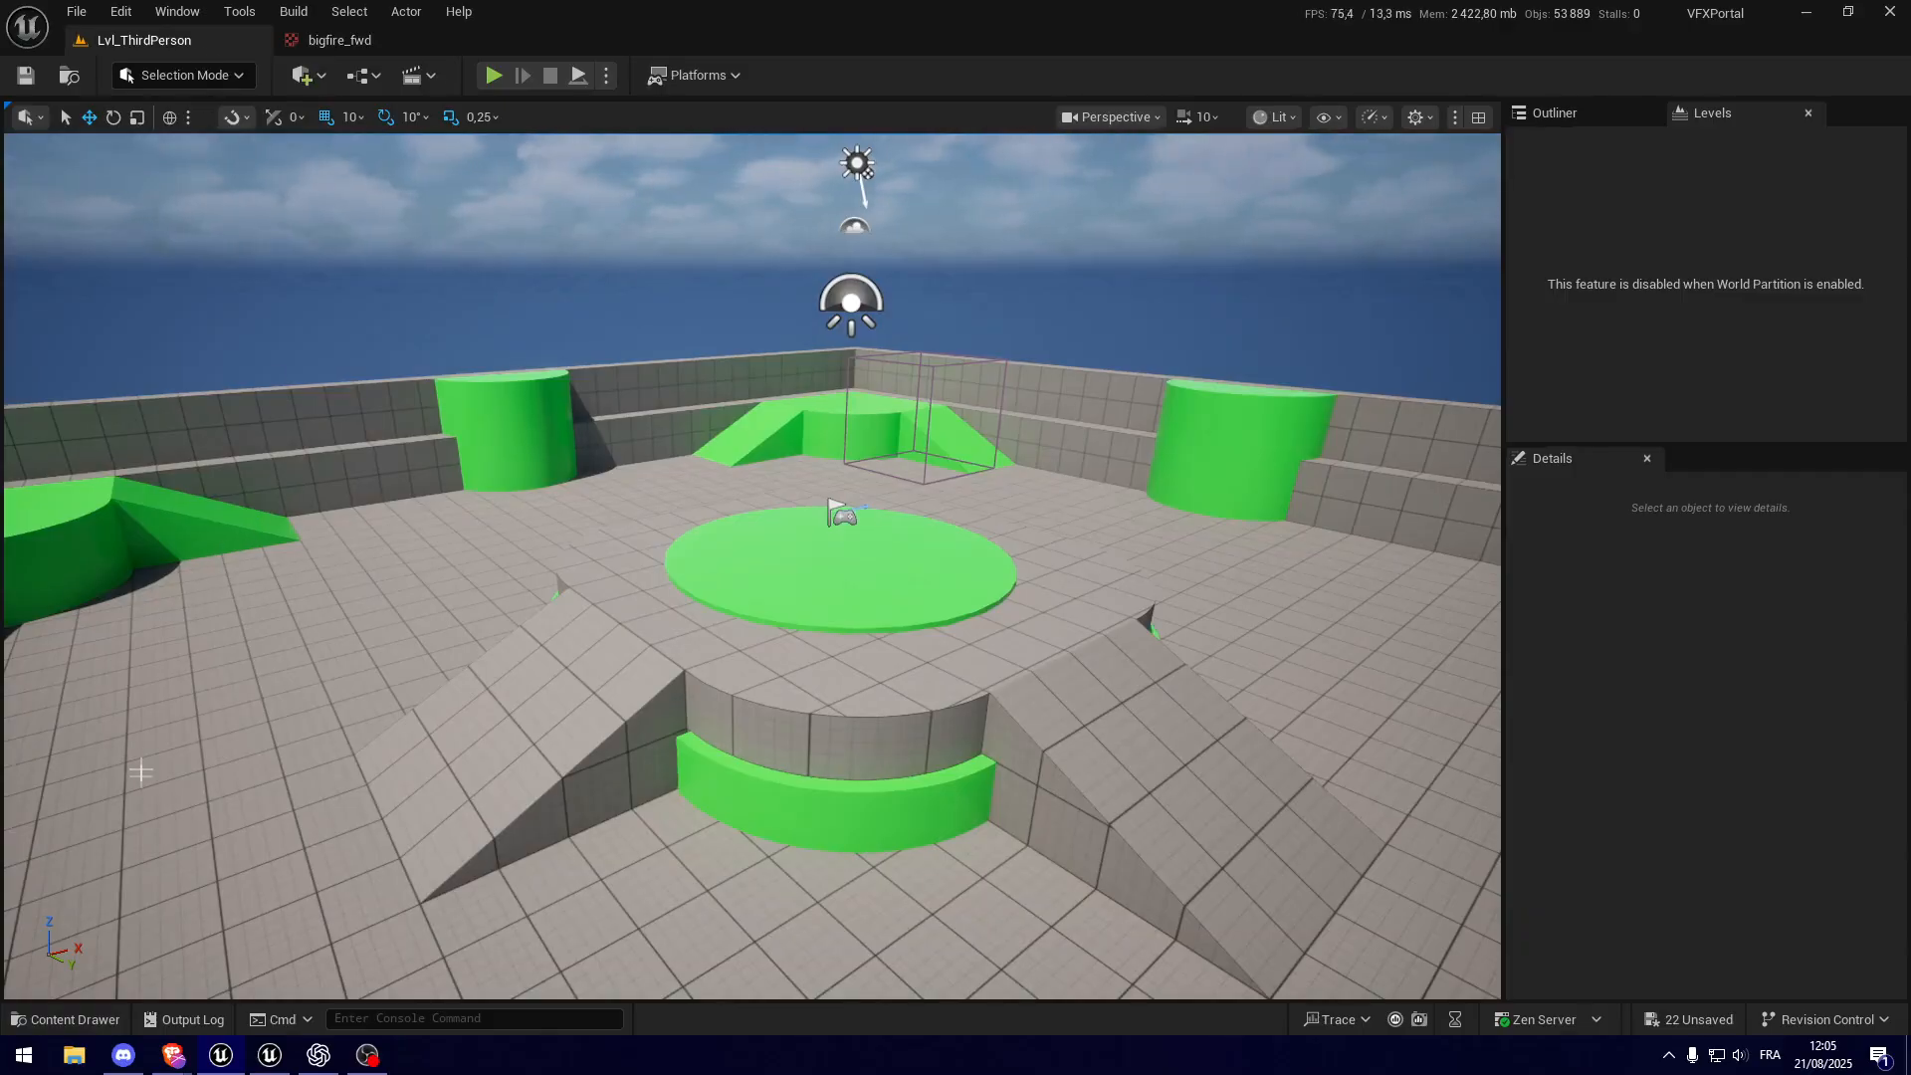
right_click_drag(296, 911, 285, 950)
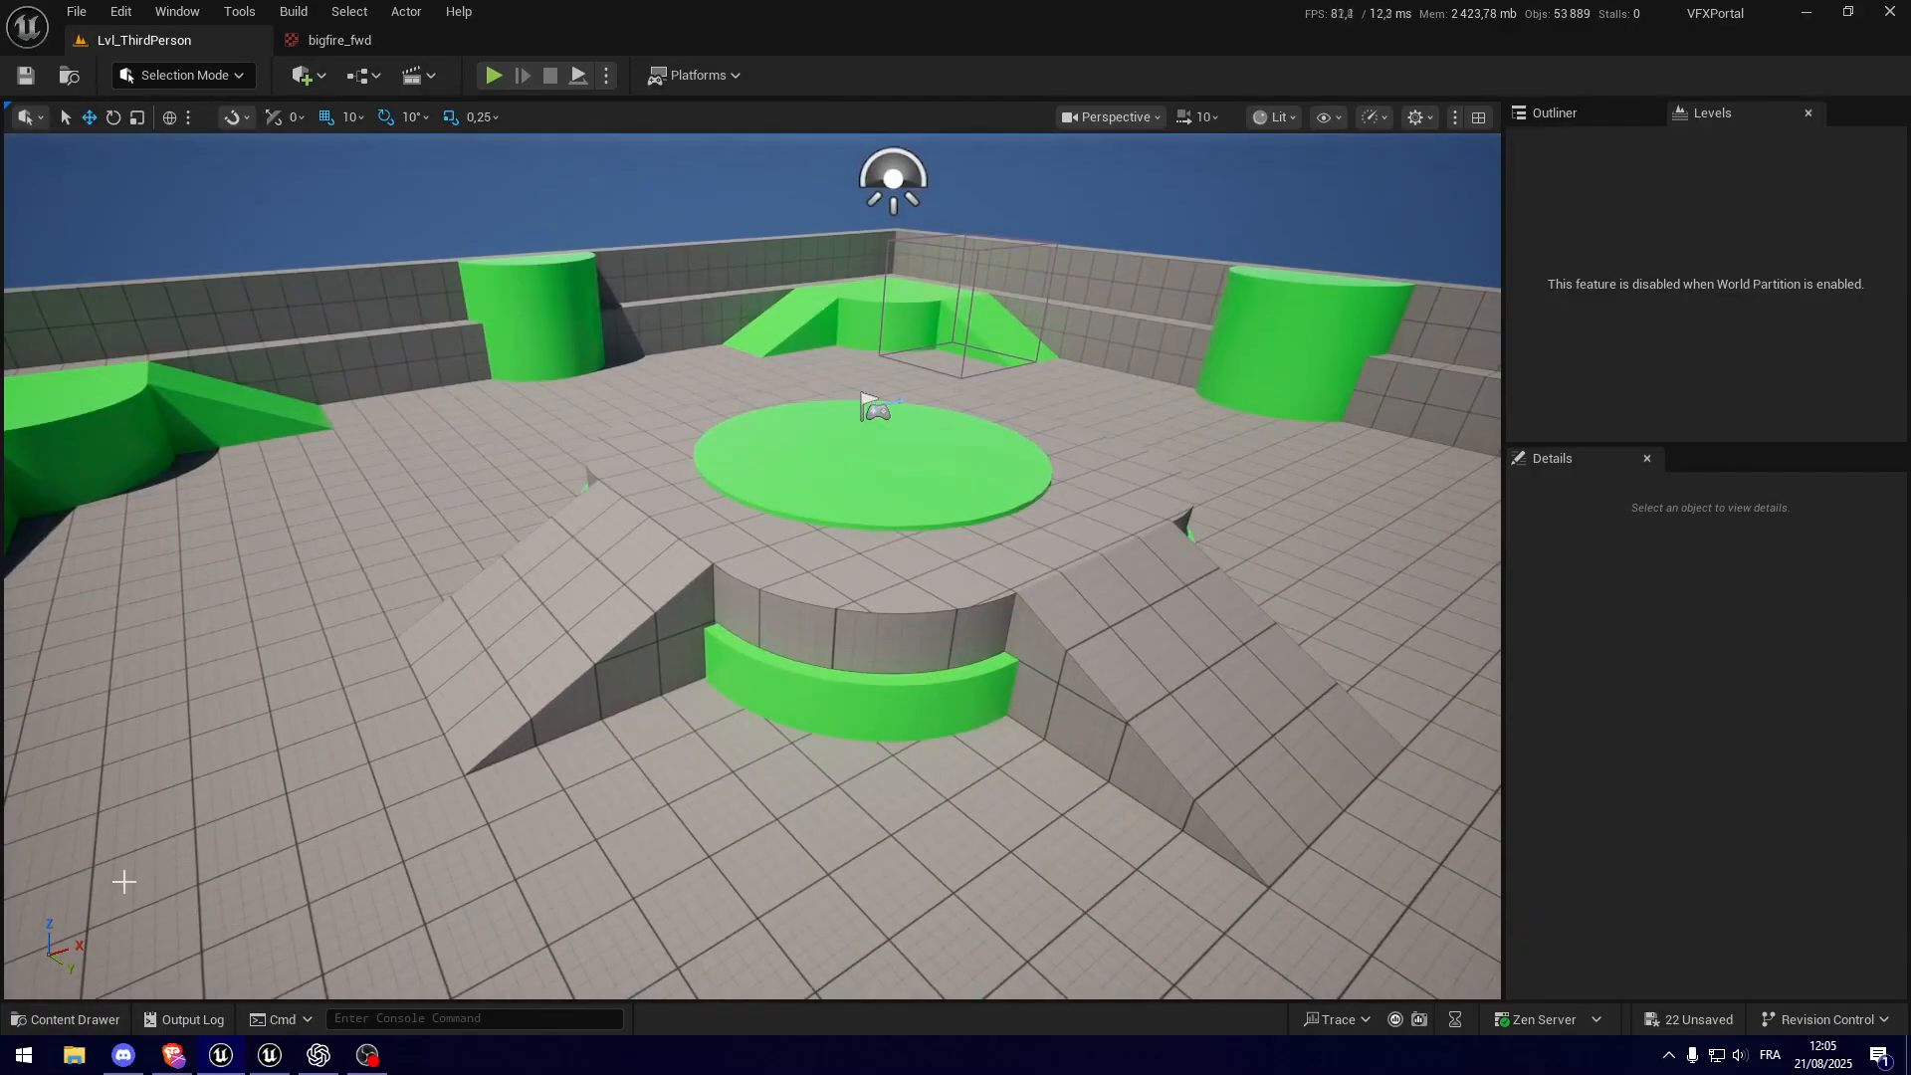
left_click(97, 1021)
left_click(78, 659)
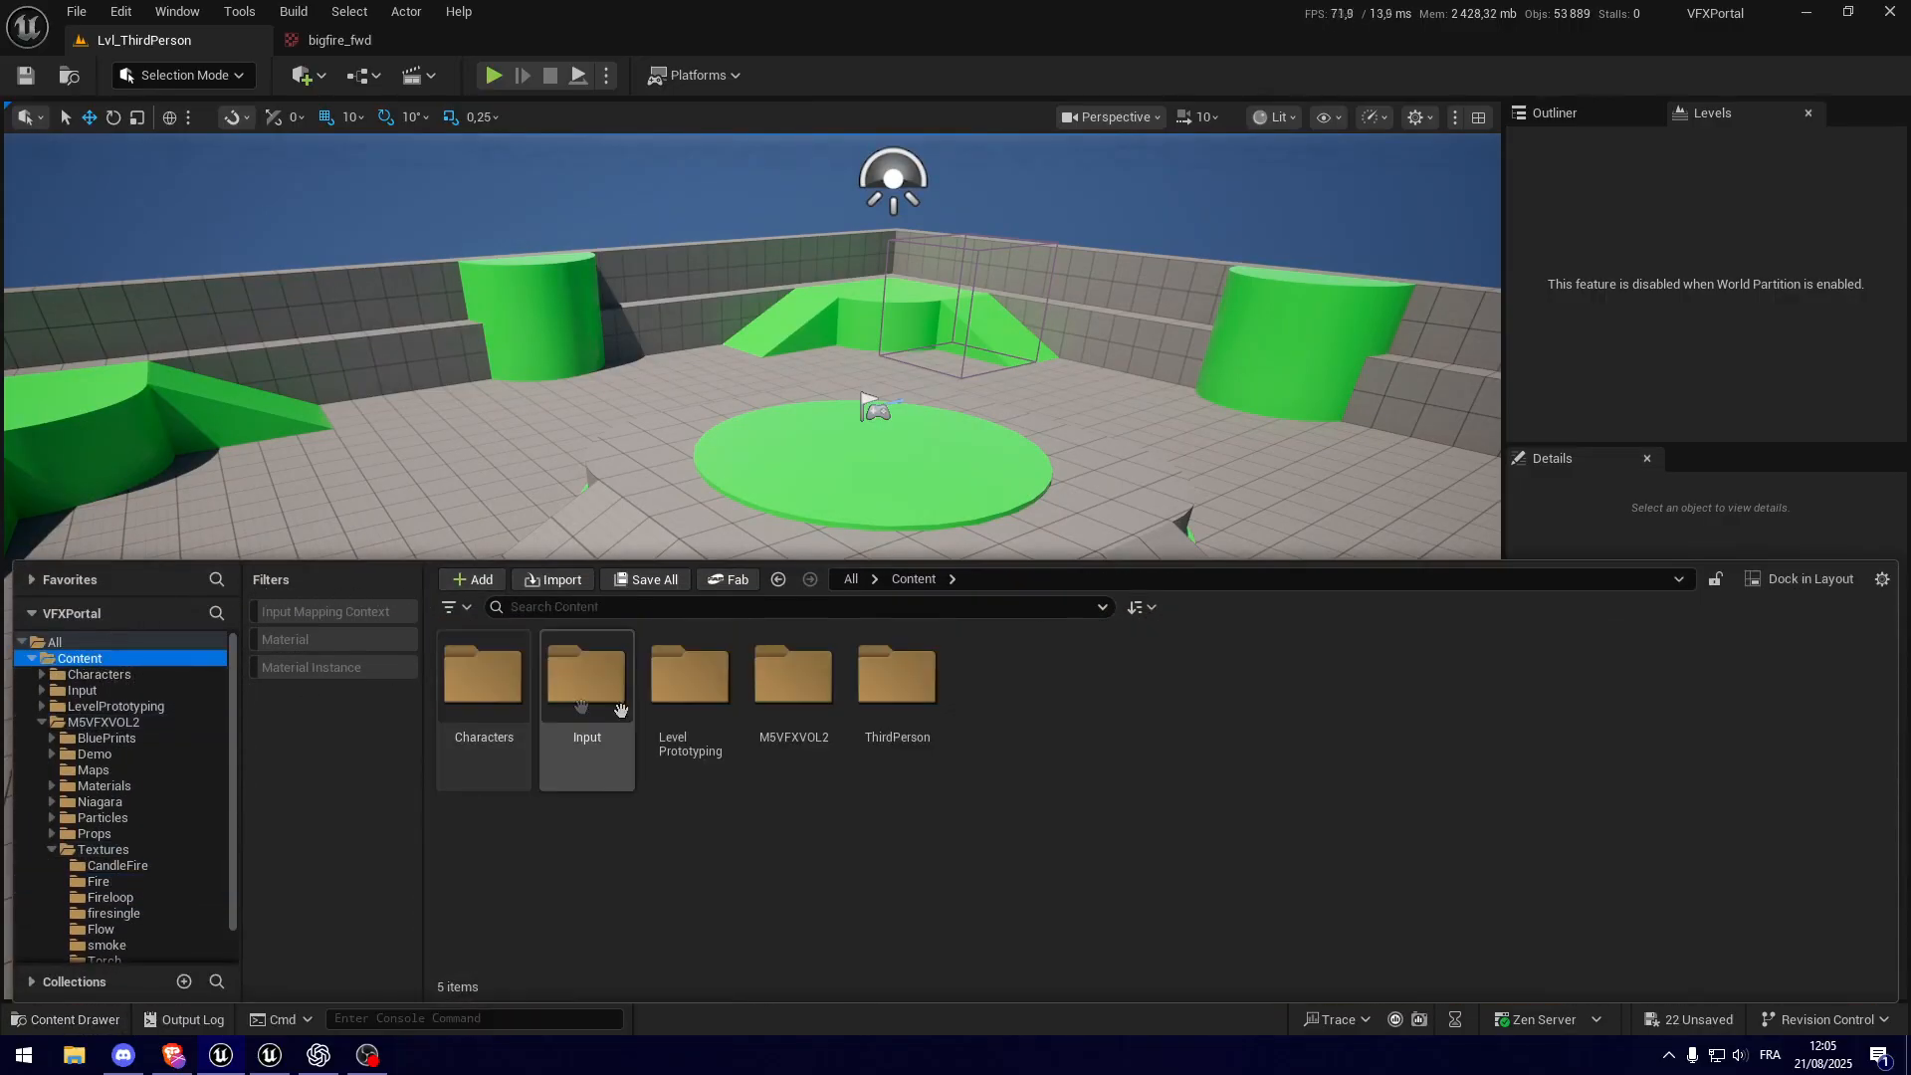
right_click(556, 870)
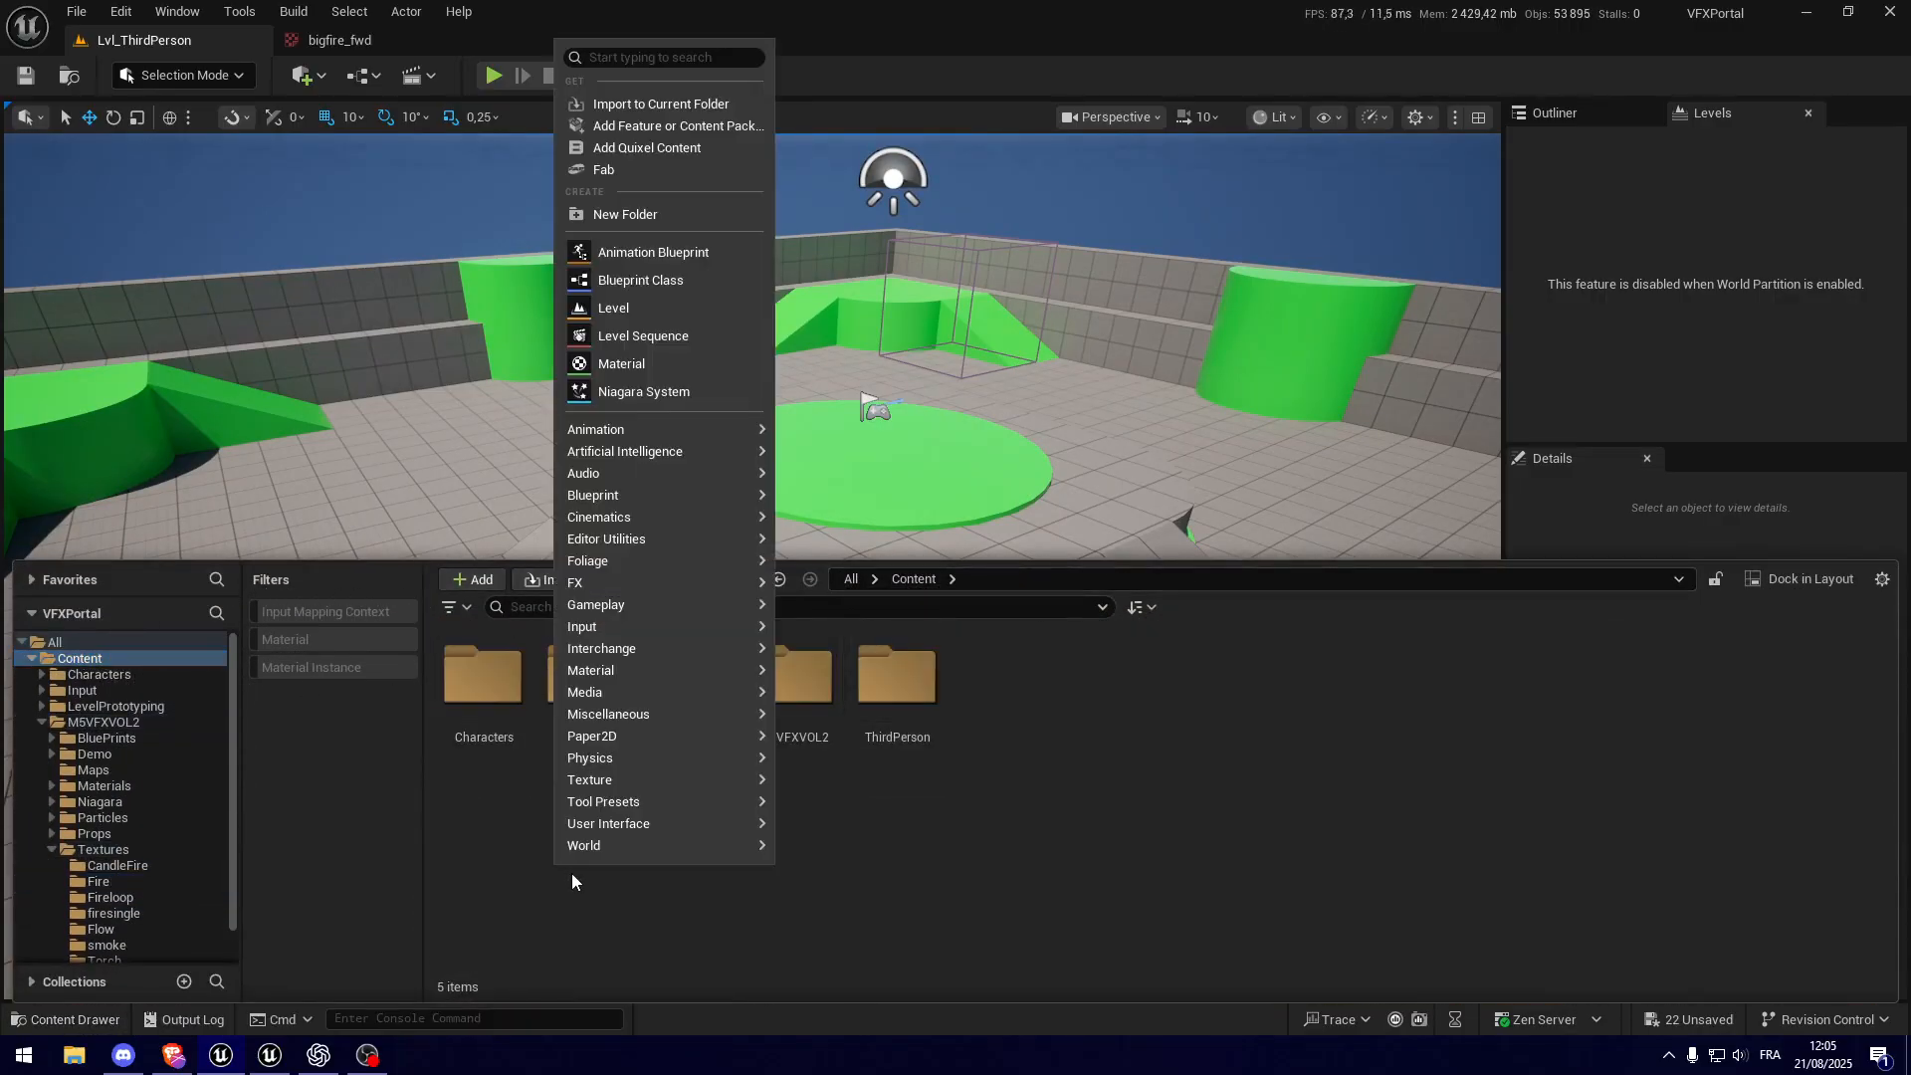
left_click(691, 215)
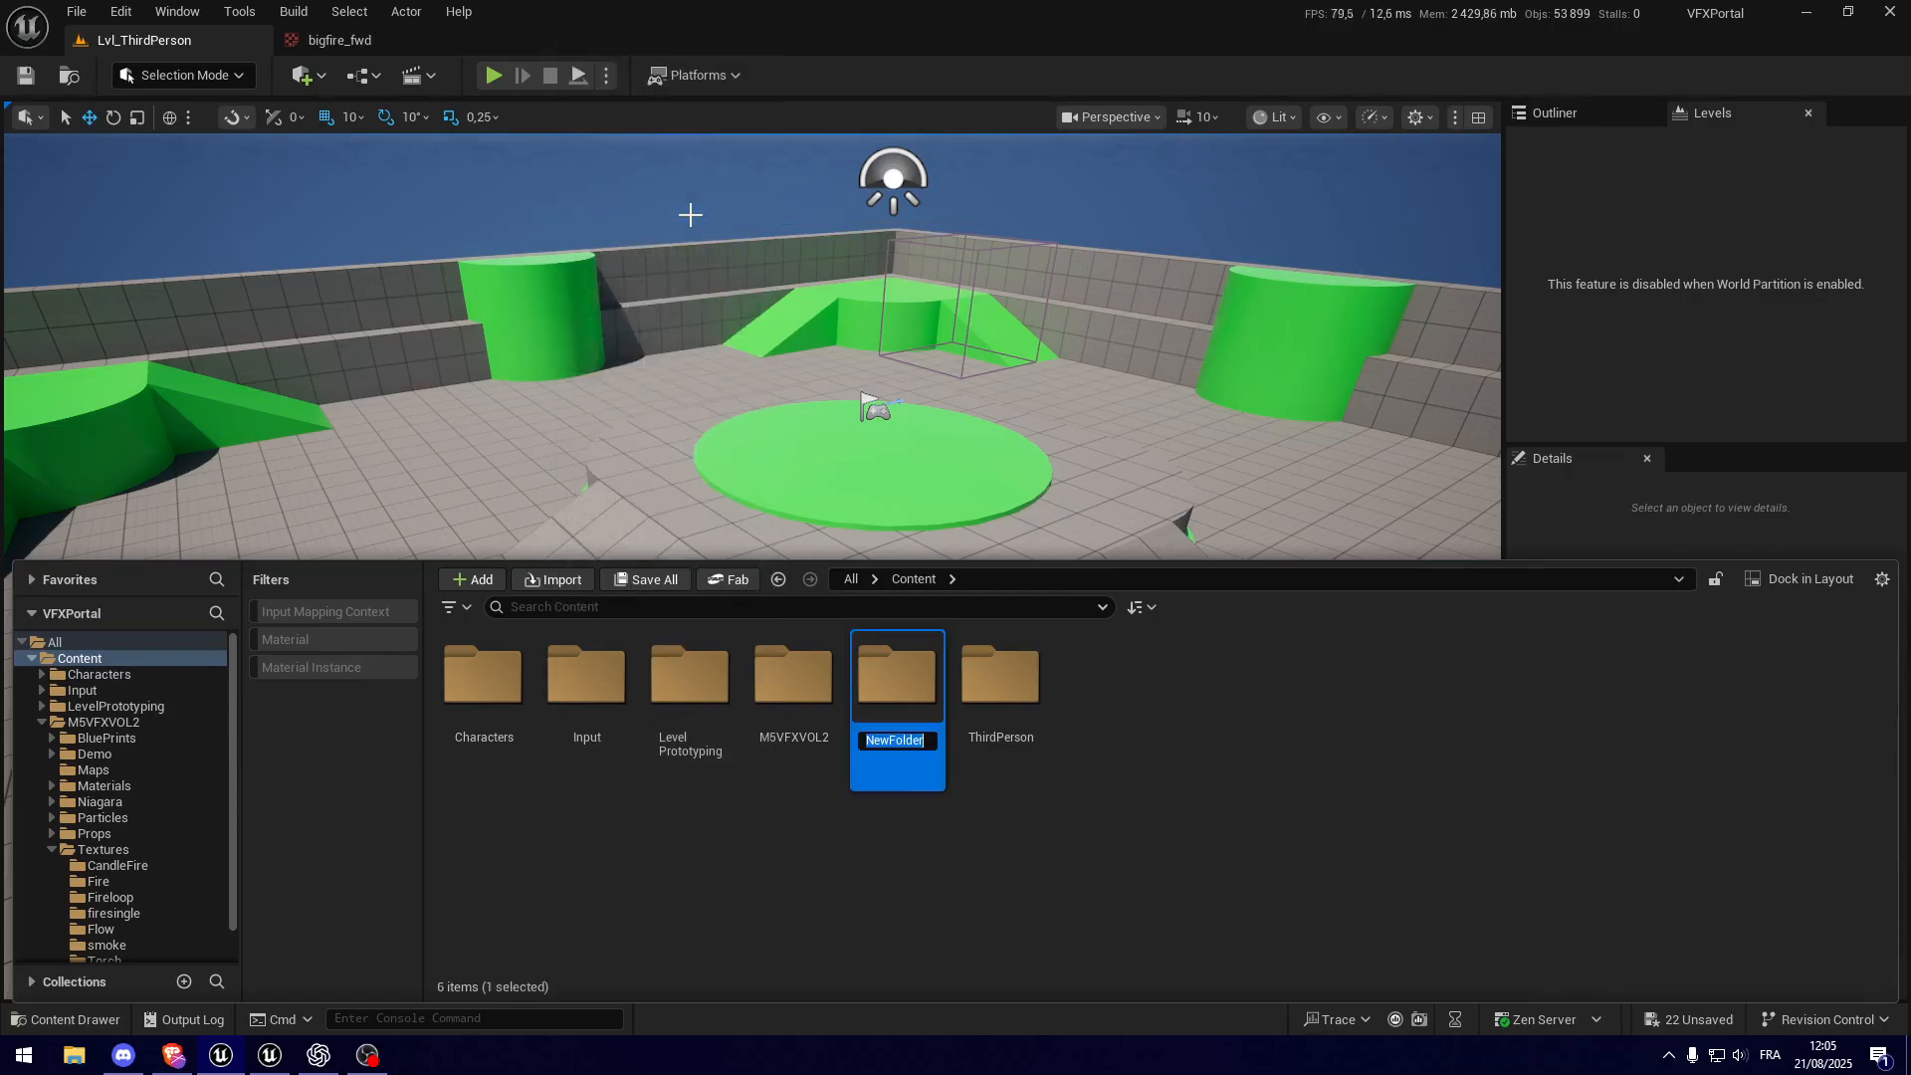
type("01-Niagara")
key("Return")
key("Return")
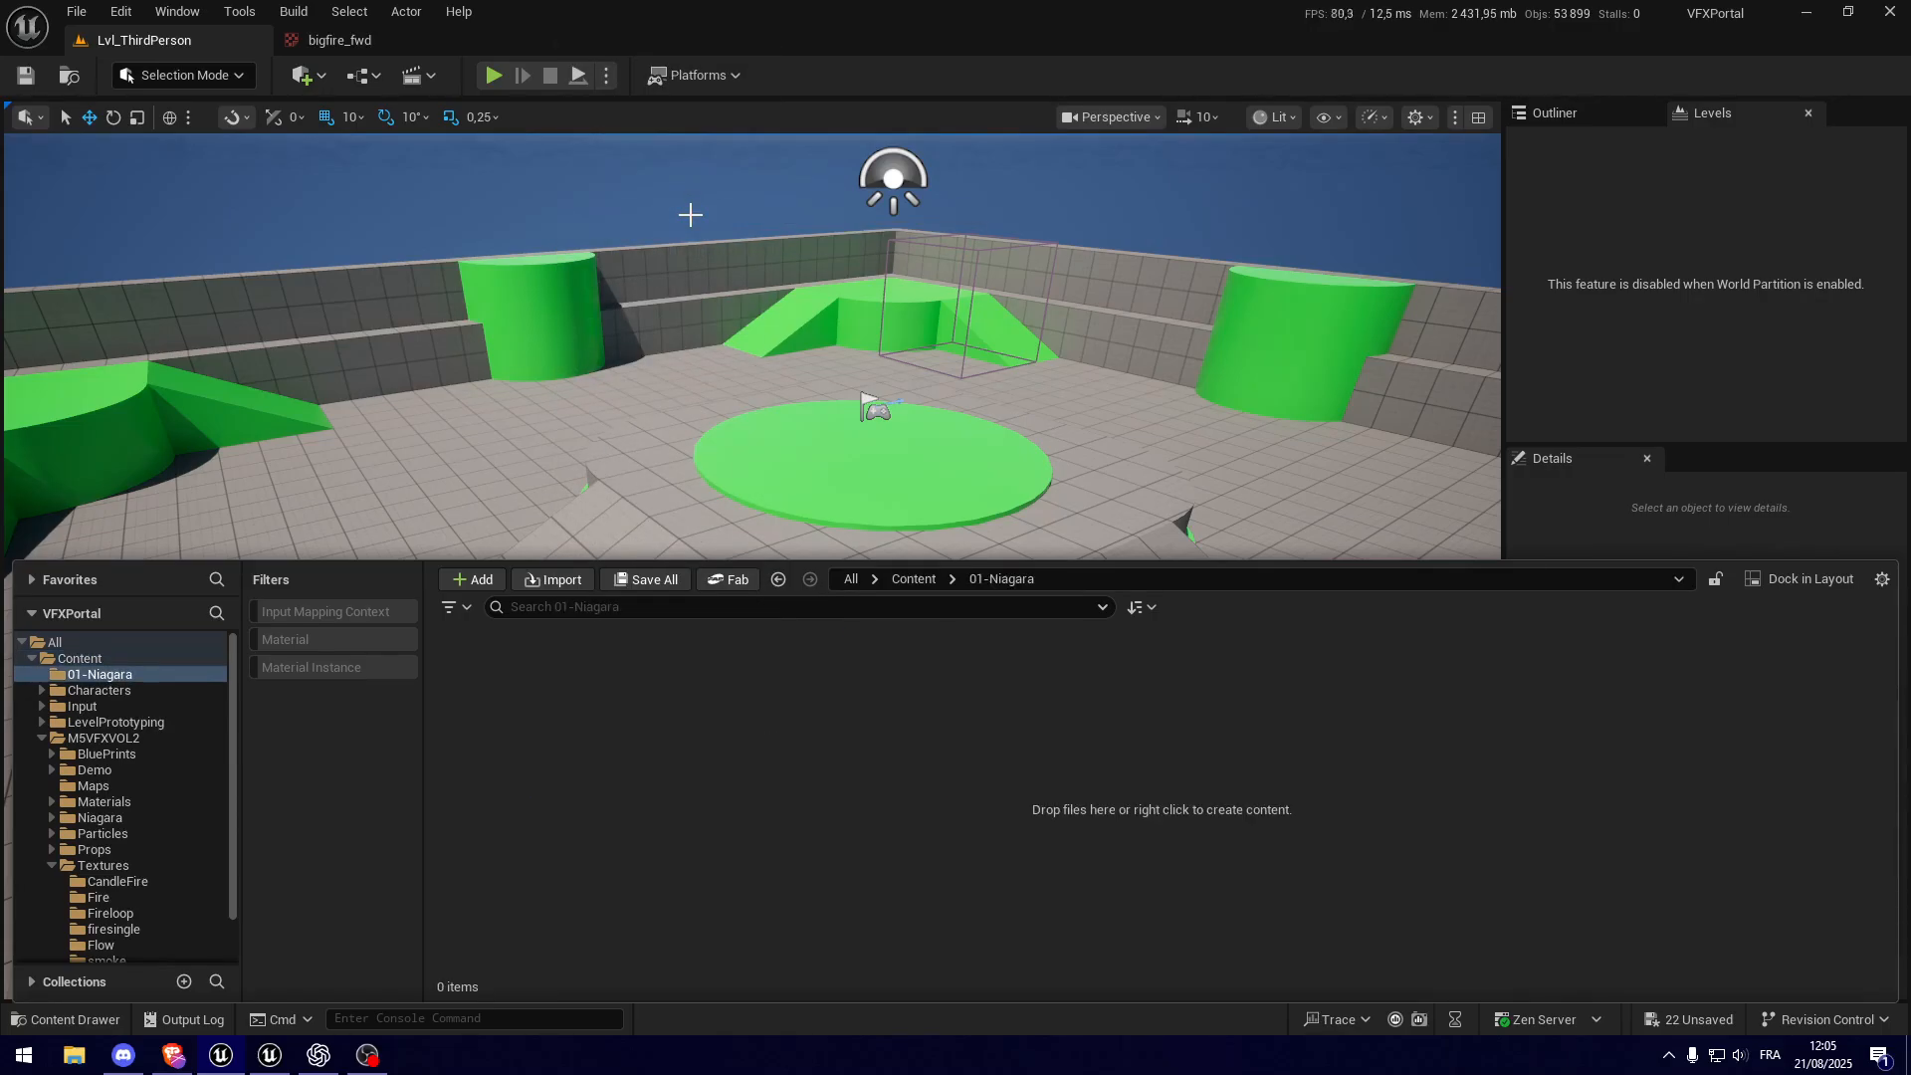
Step: Create a subfolder named Portals inside the 01-Niagara folder
right_click(635, 735)
left_click(711, 376)
type("Portals")
key("Return")
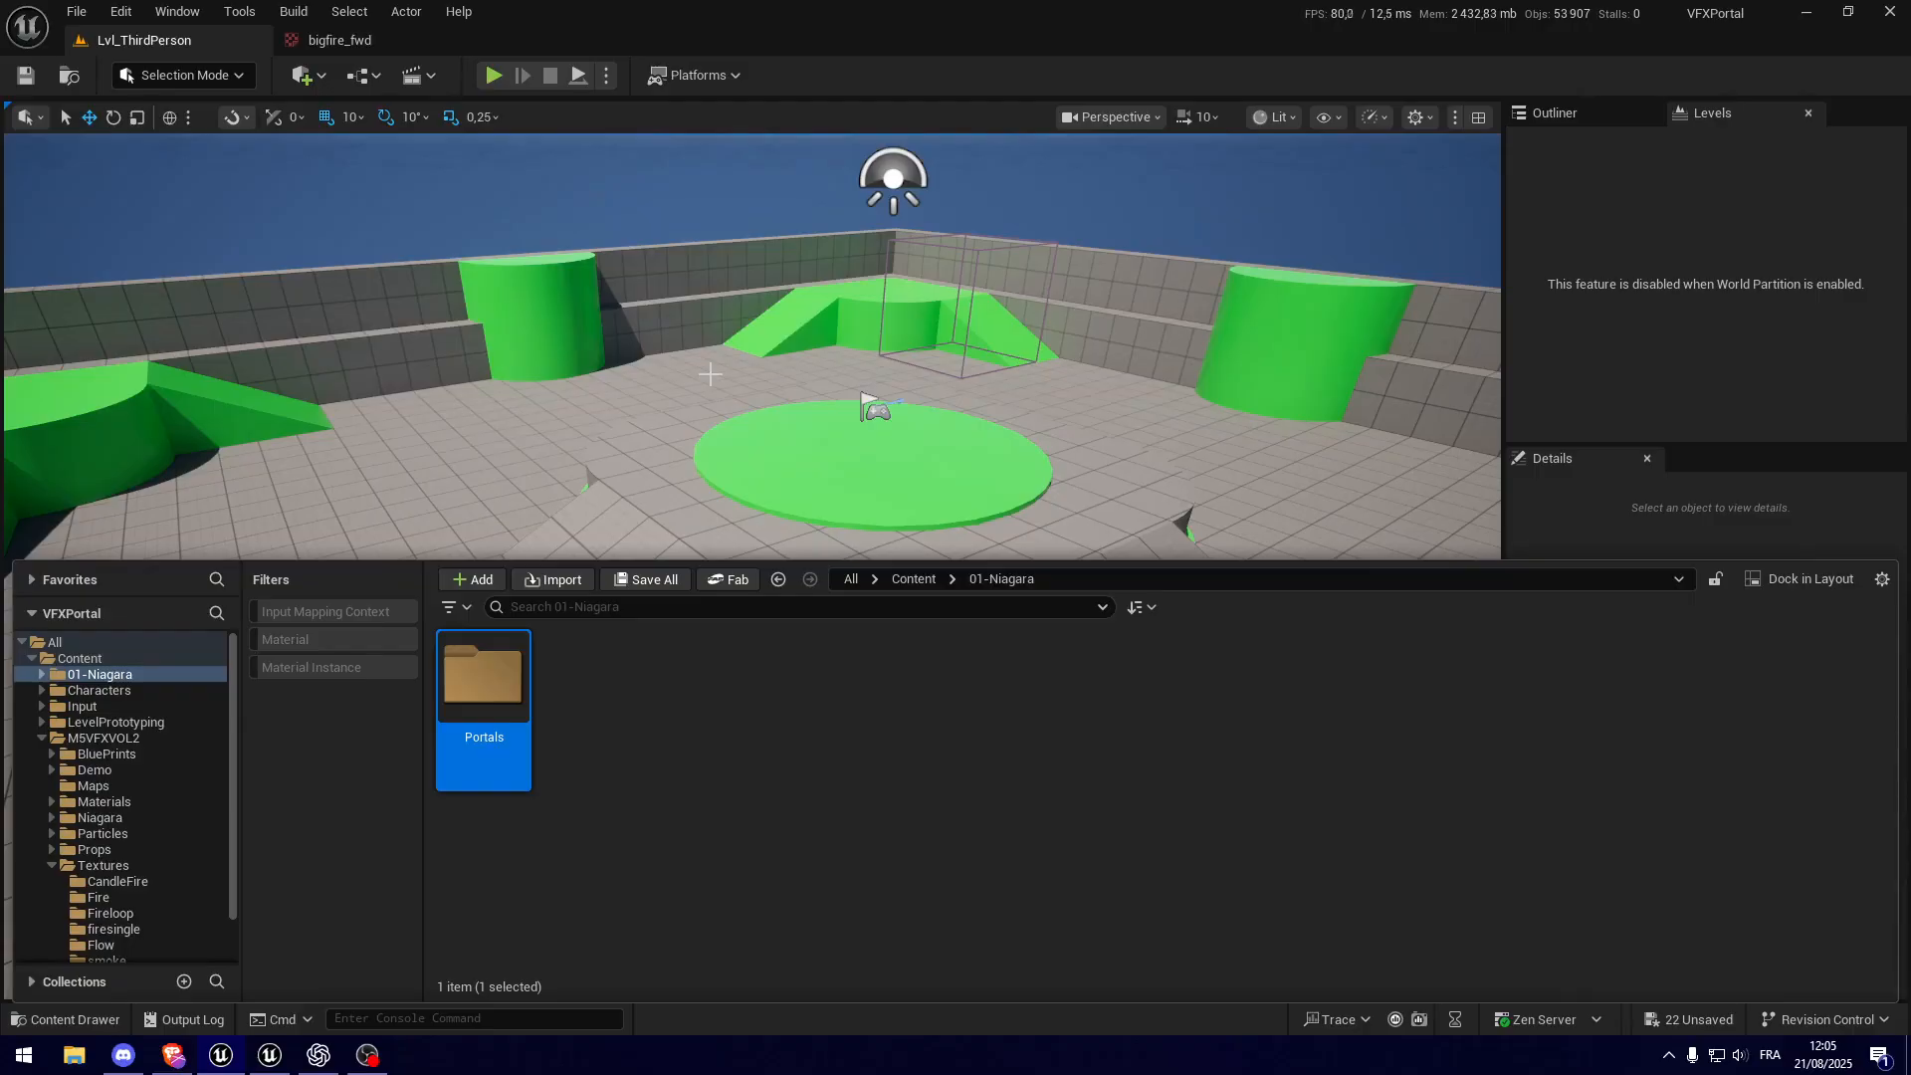
Step: Start a new Niagara System inside the Portals folder and browse the emitters and systems offered as a base
double_click(504, 685)
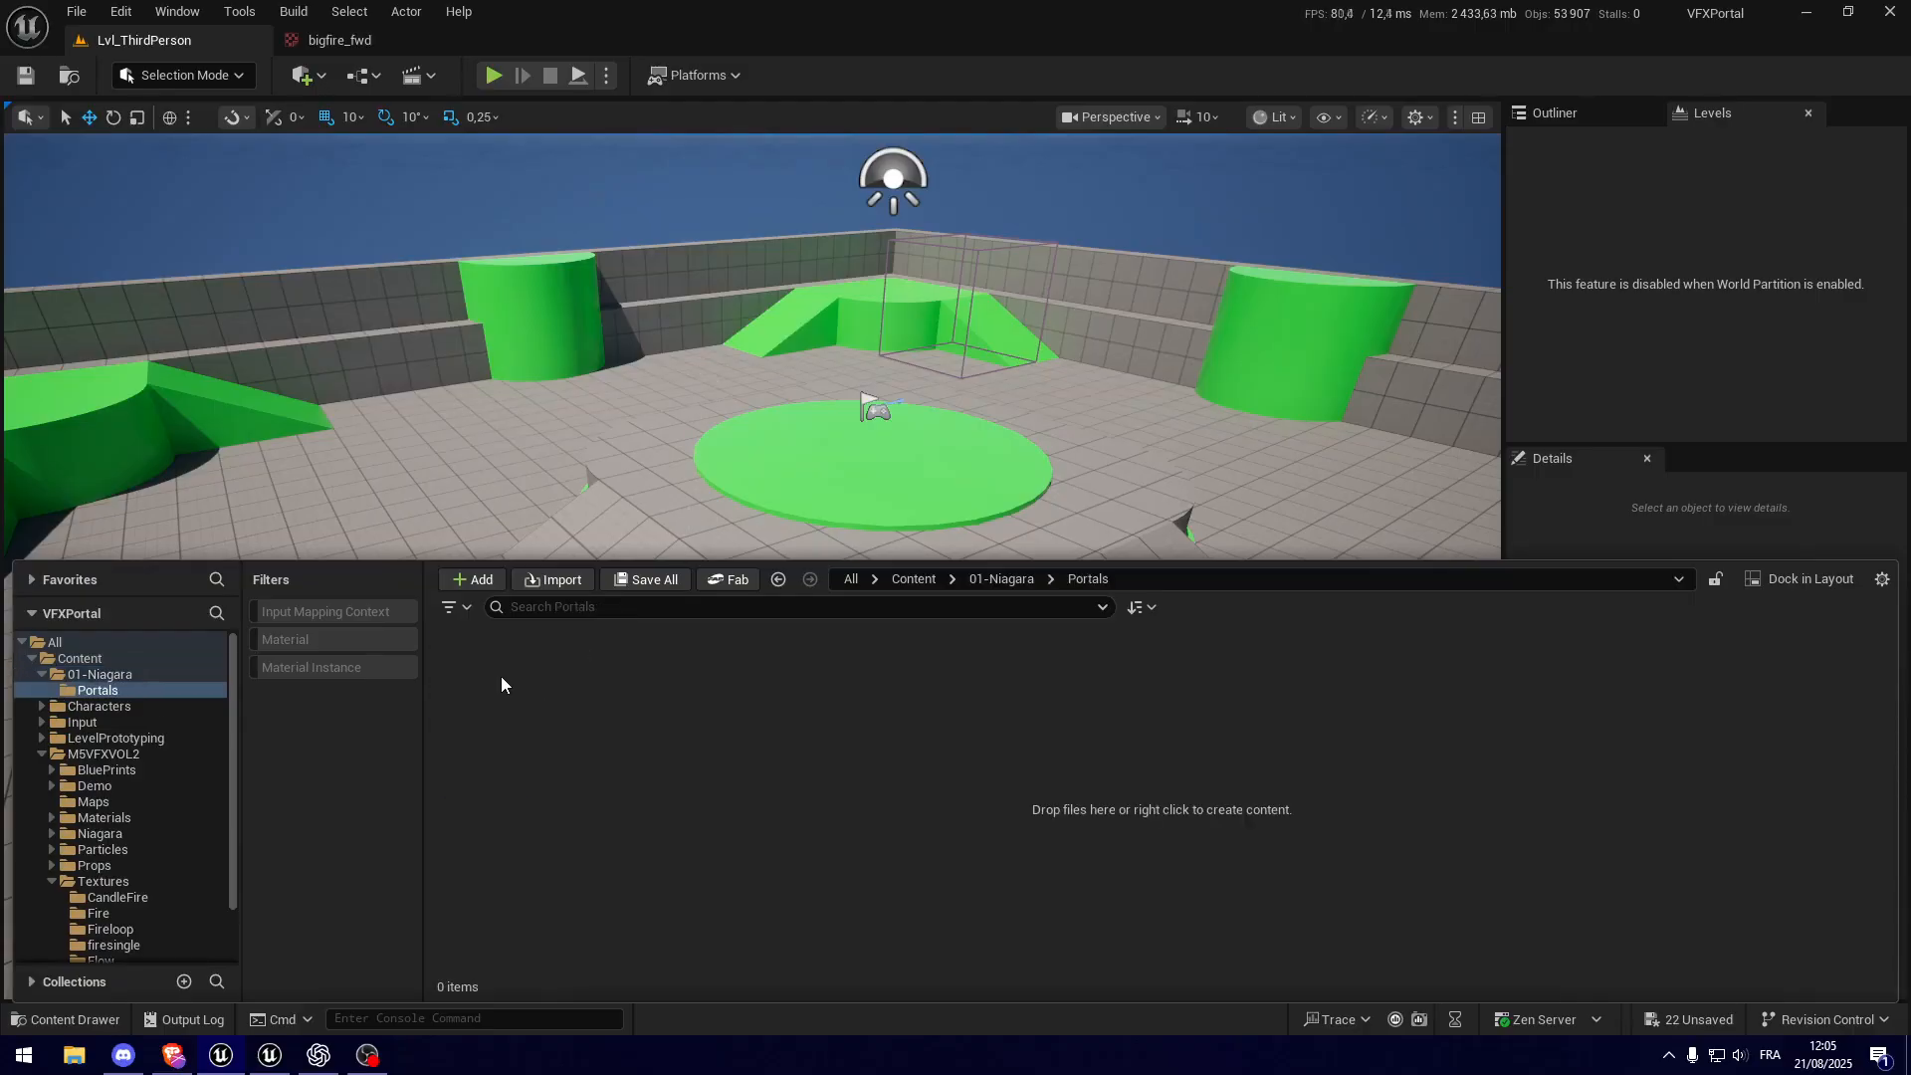
right_click(500, 677)
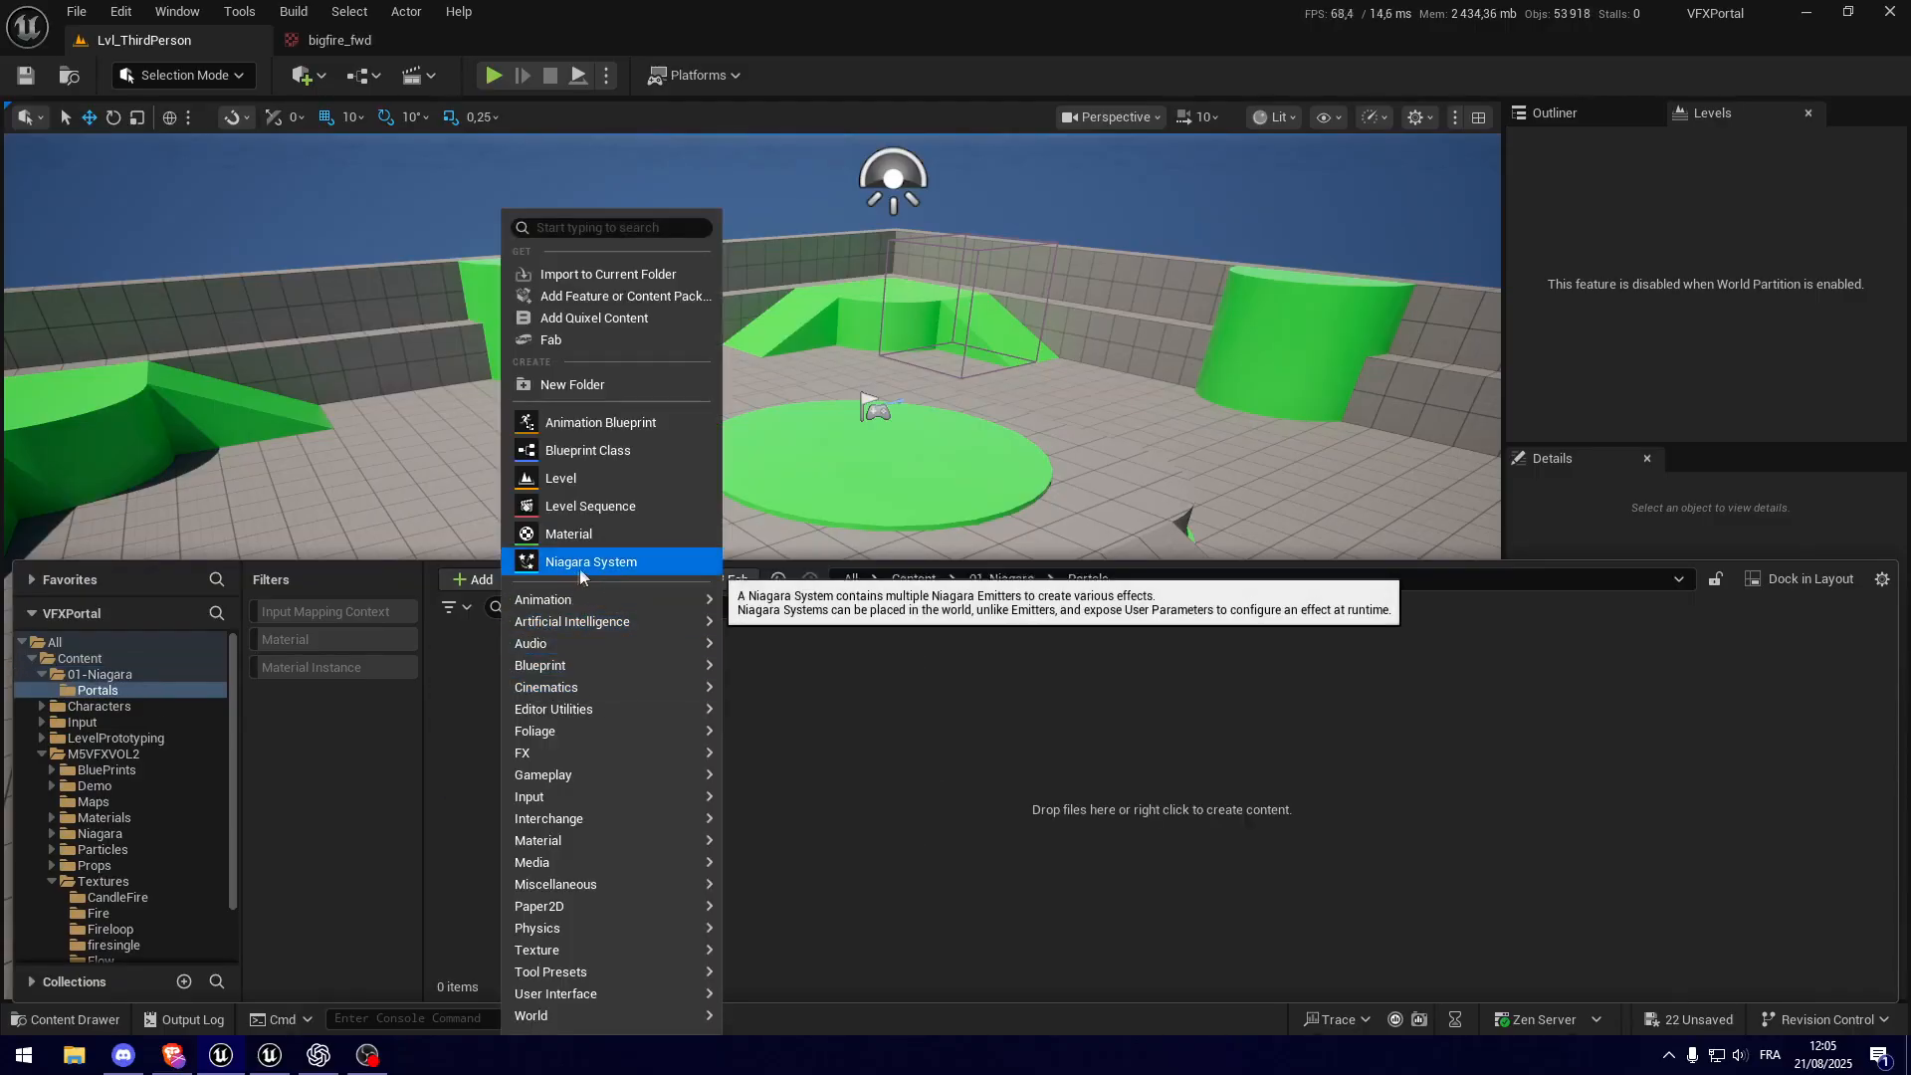
left_click(585, 564)
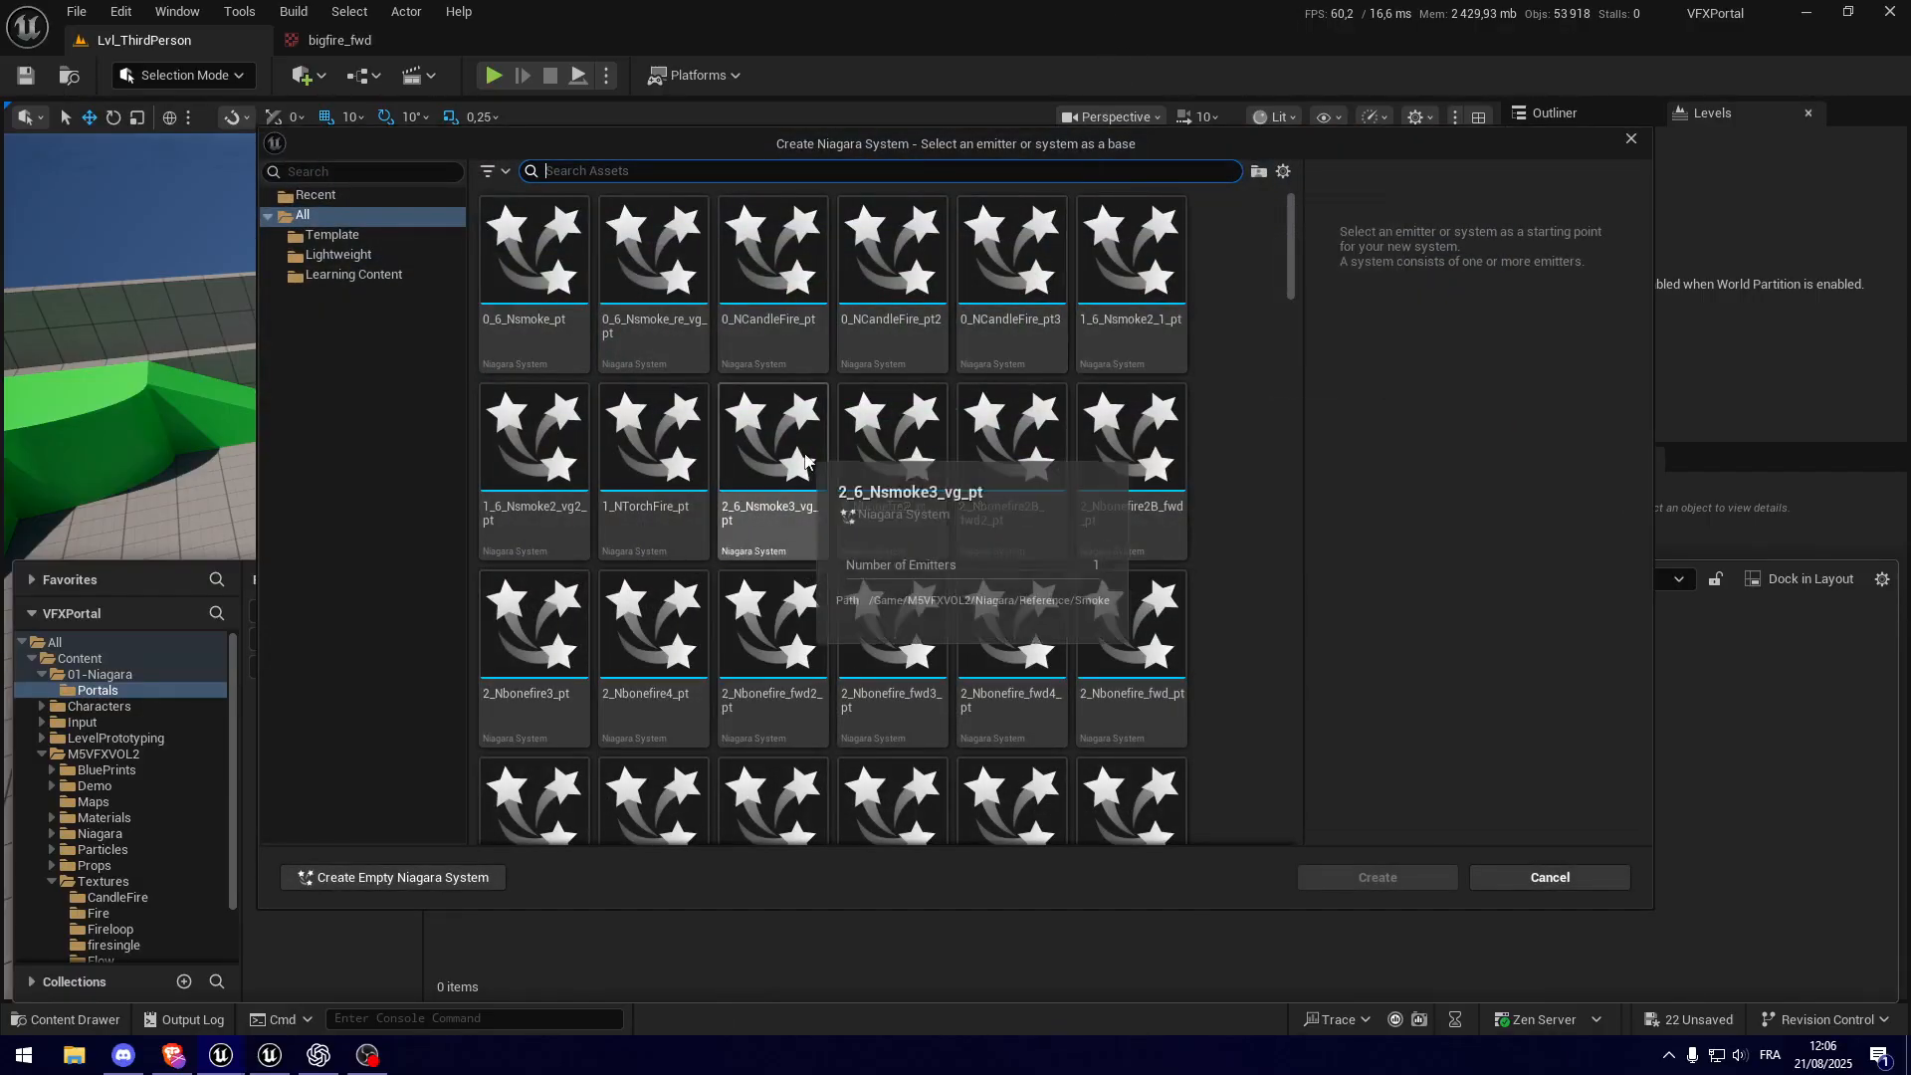
scroll(986, 443, "down", 5)
scroll(1067, 370, "down", 2)
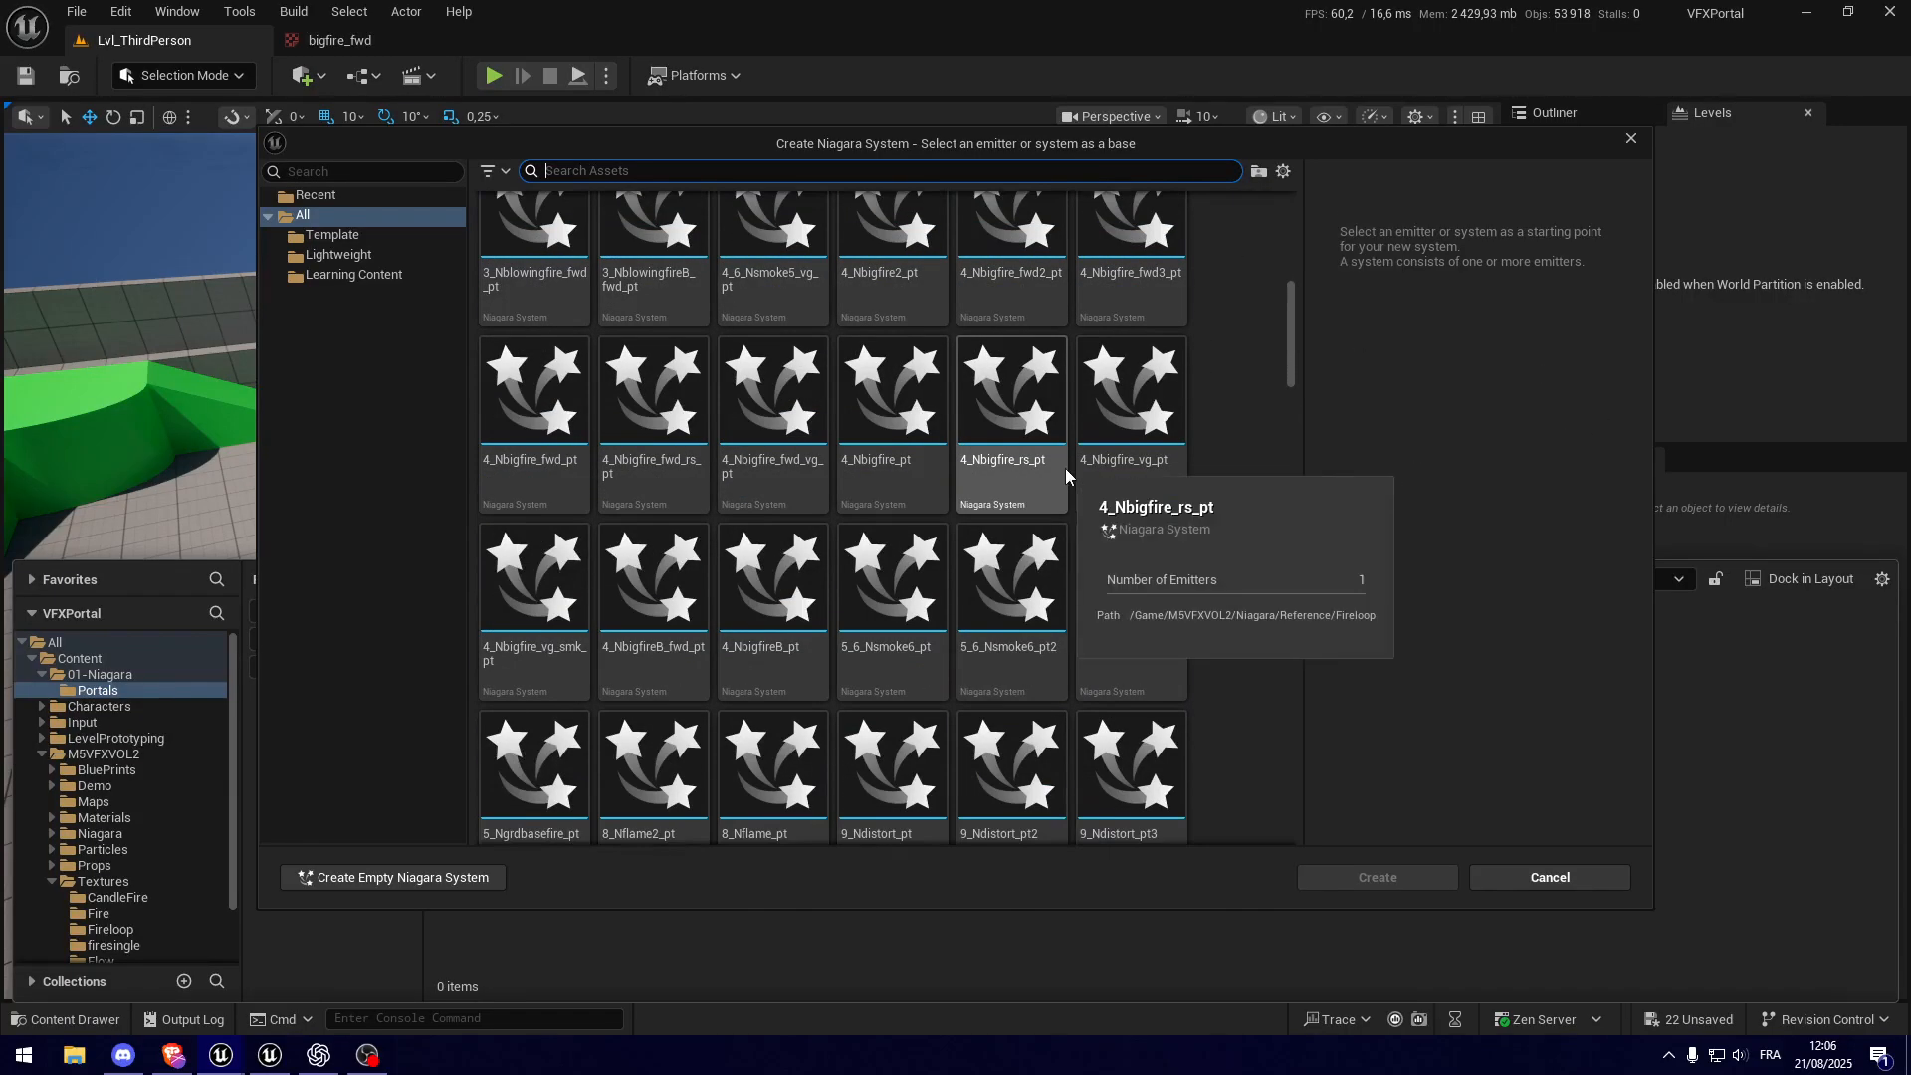
scroll(1063, 478, "down", 5)
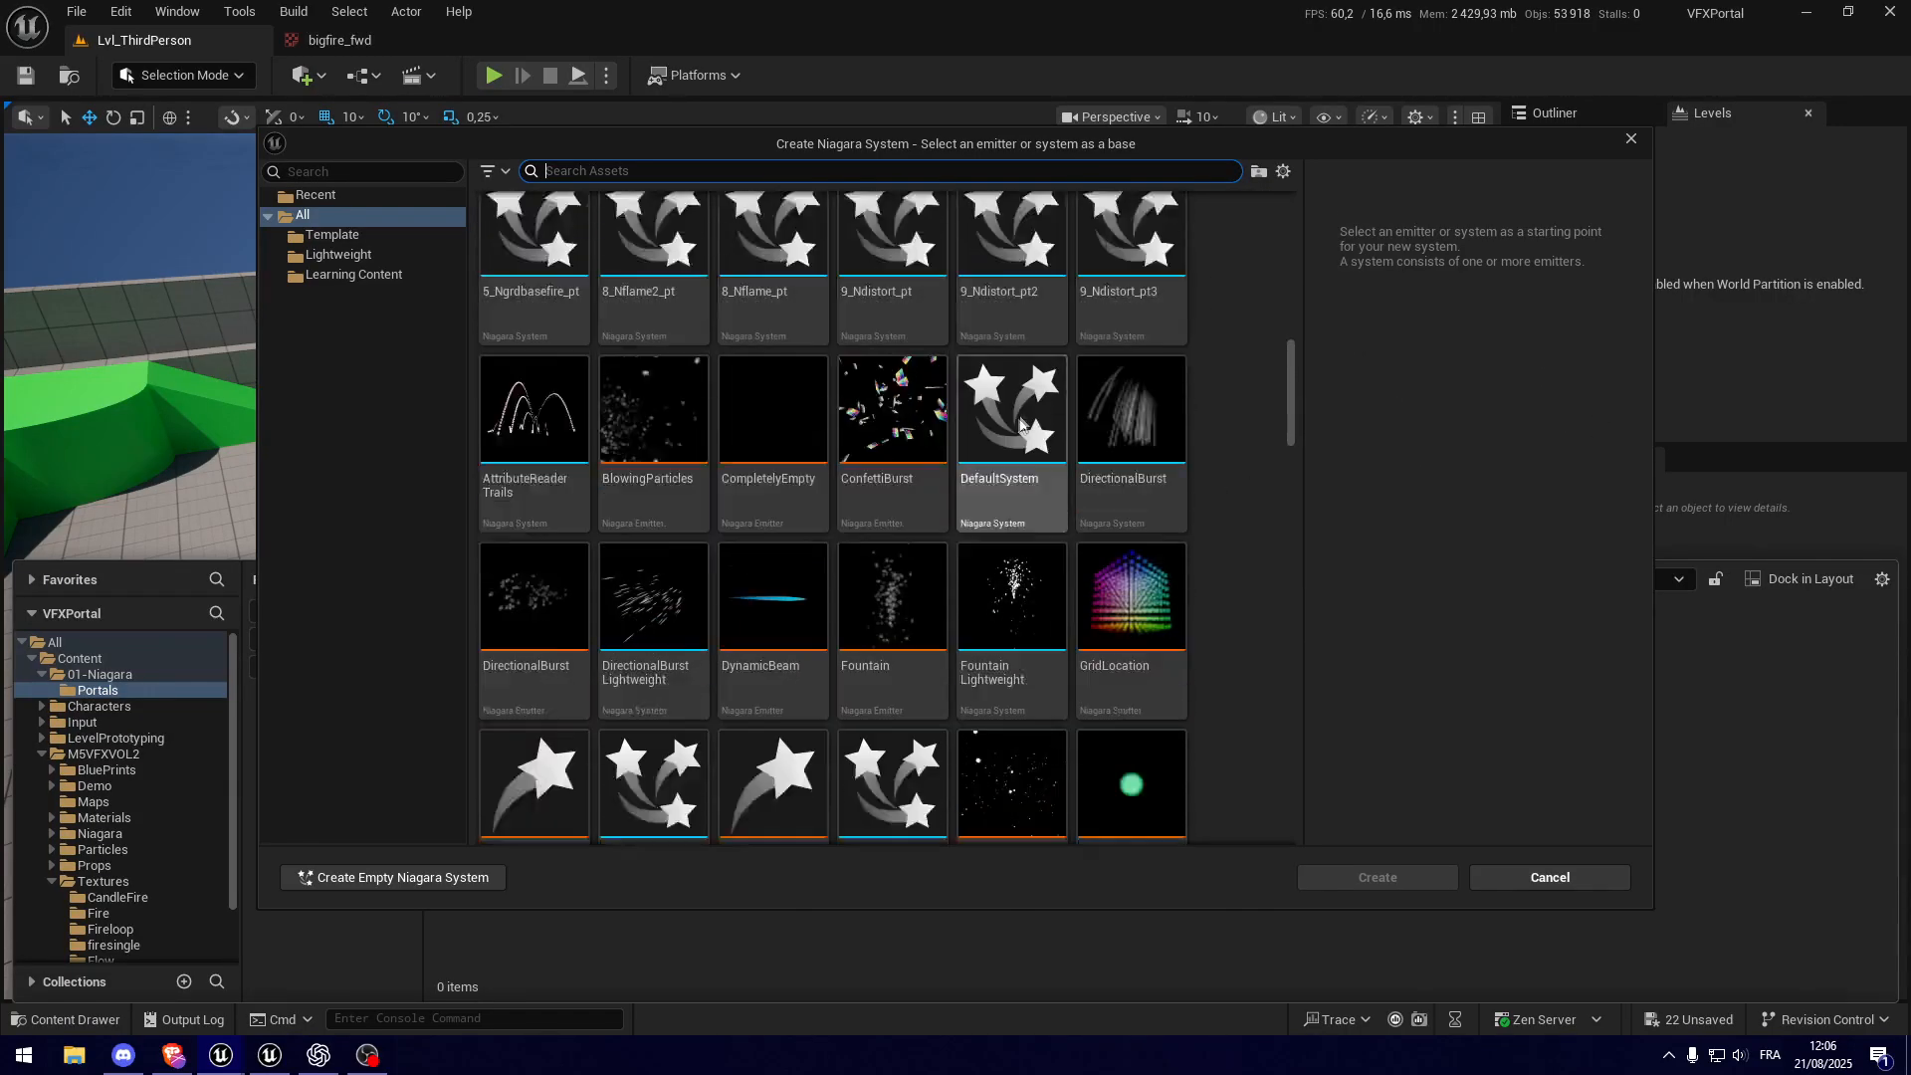
scroll(1035, 509, "down", 4)
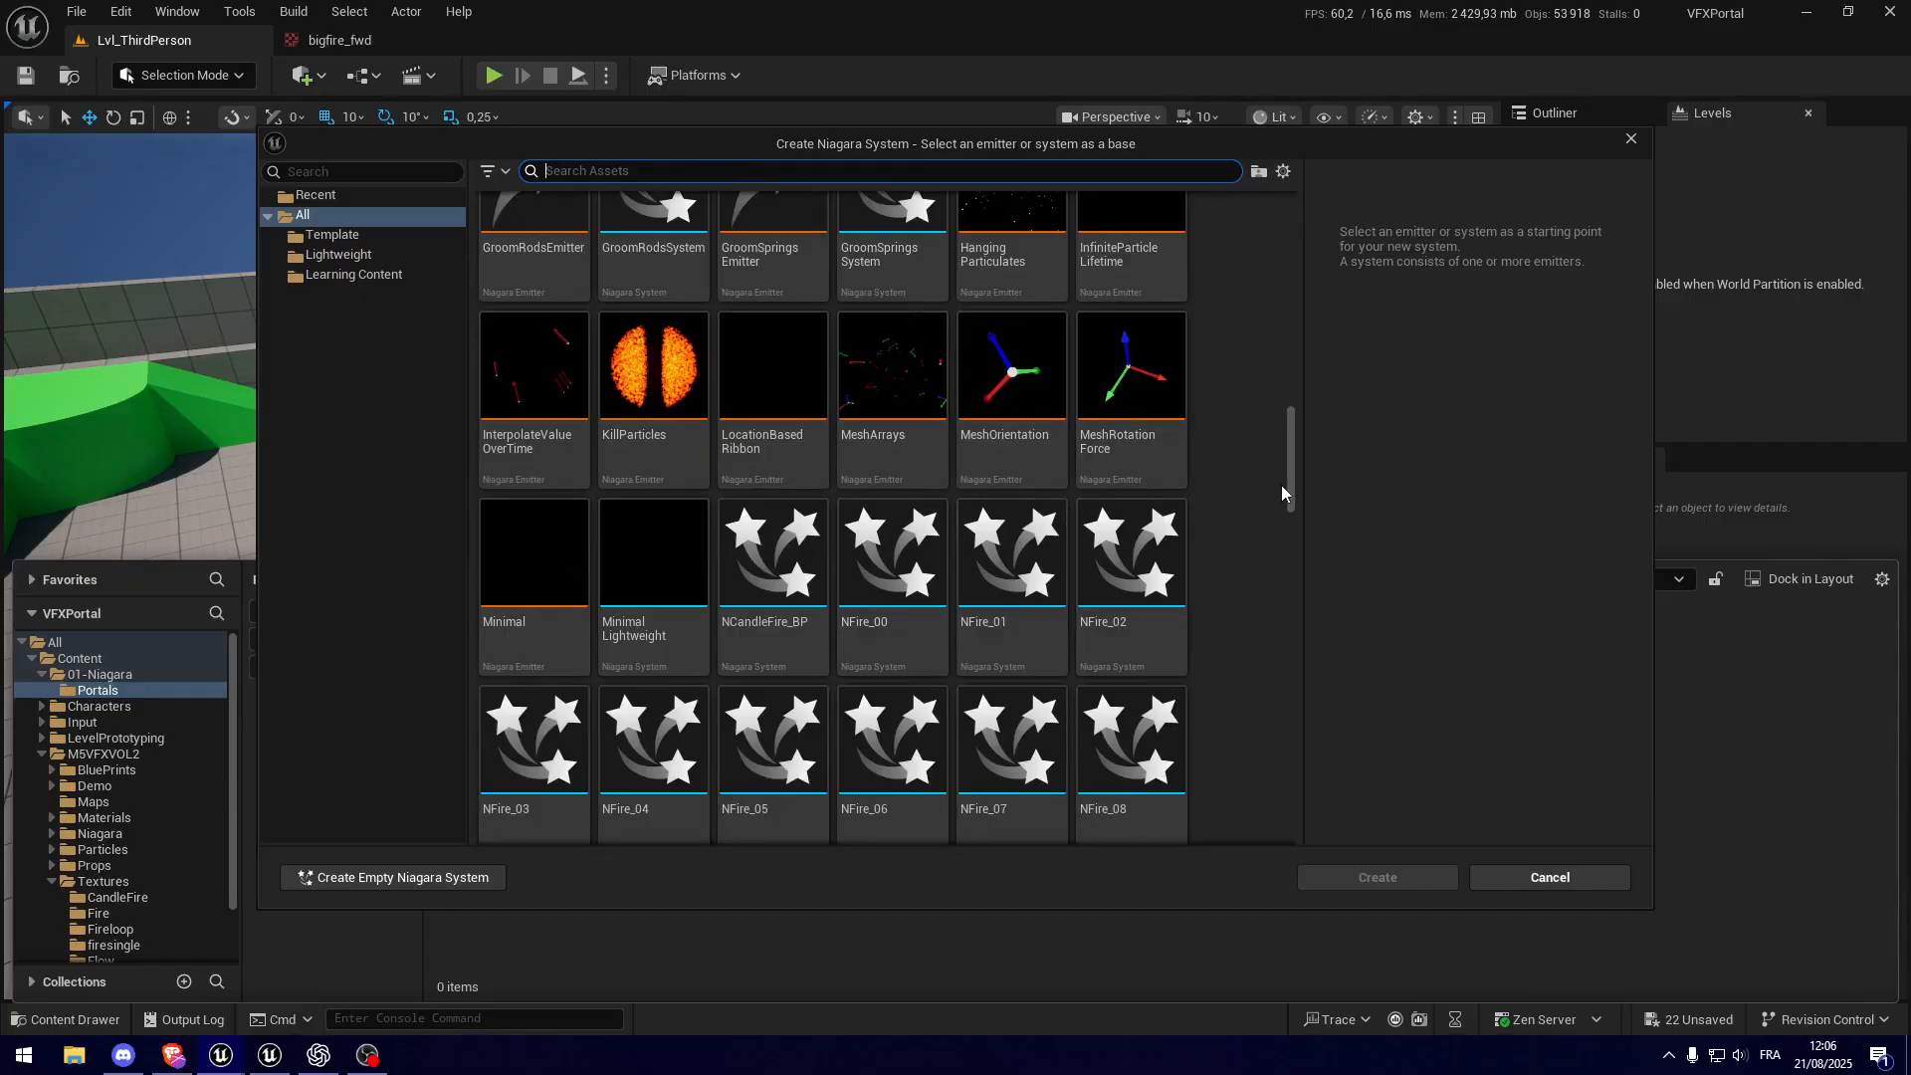
scroll(1281, 485, "up", 10)
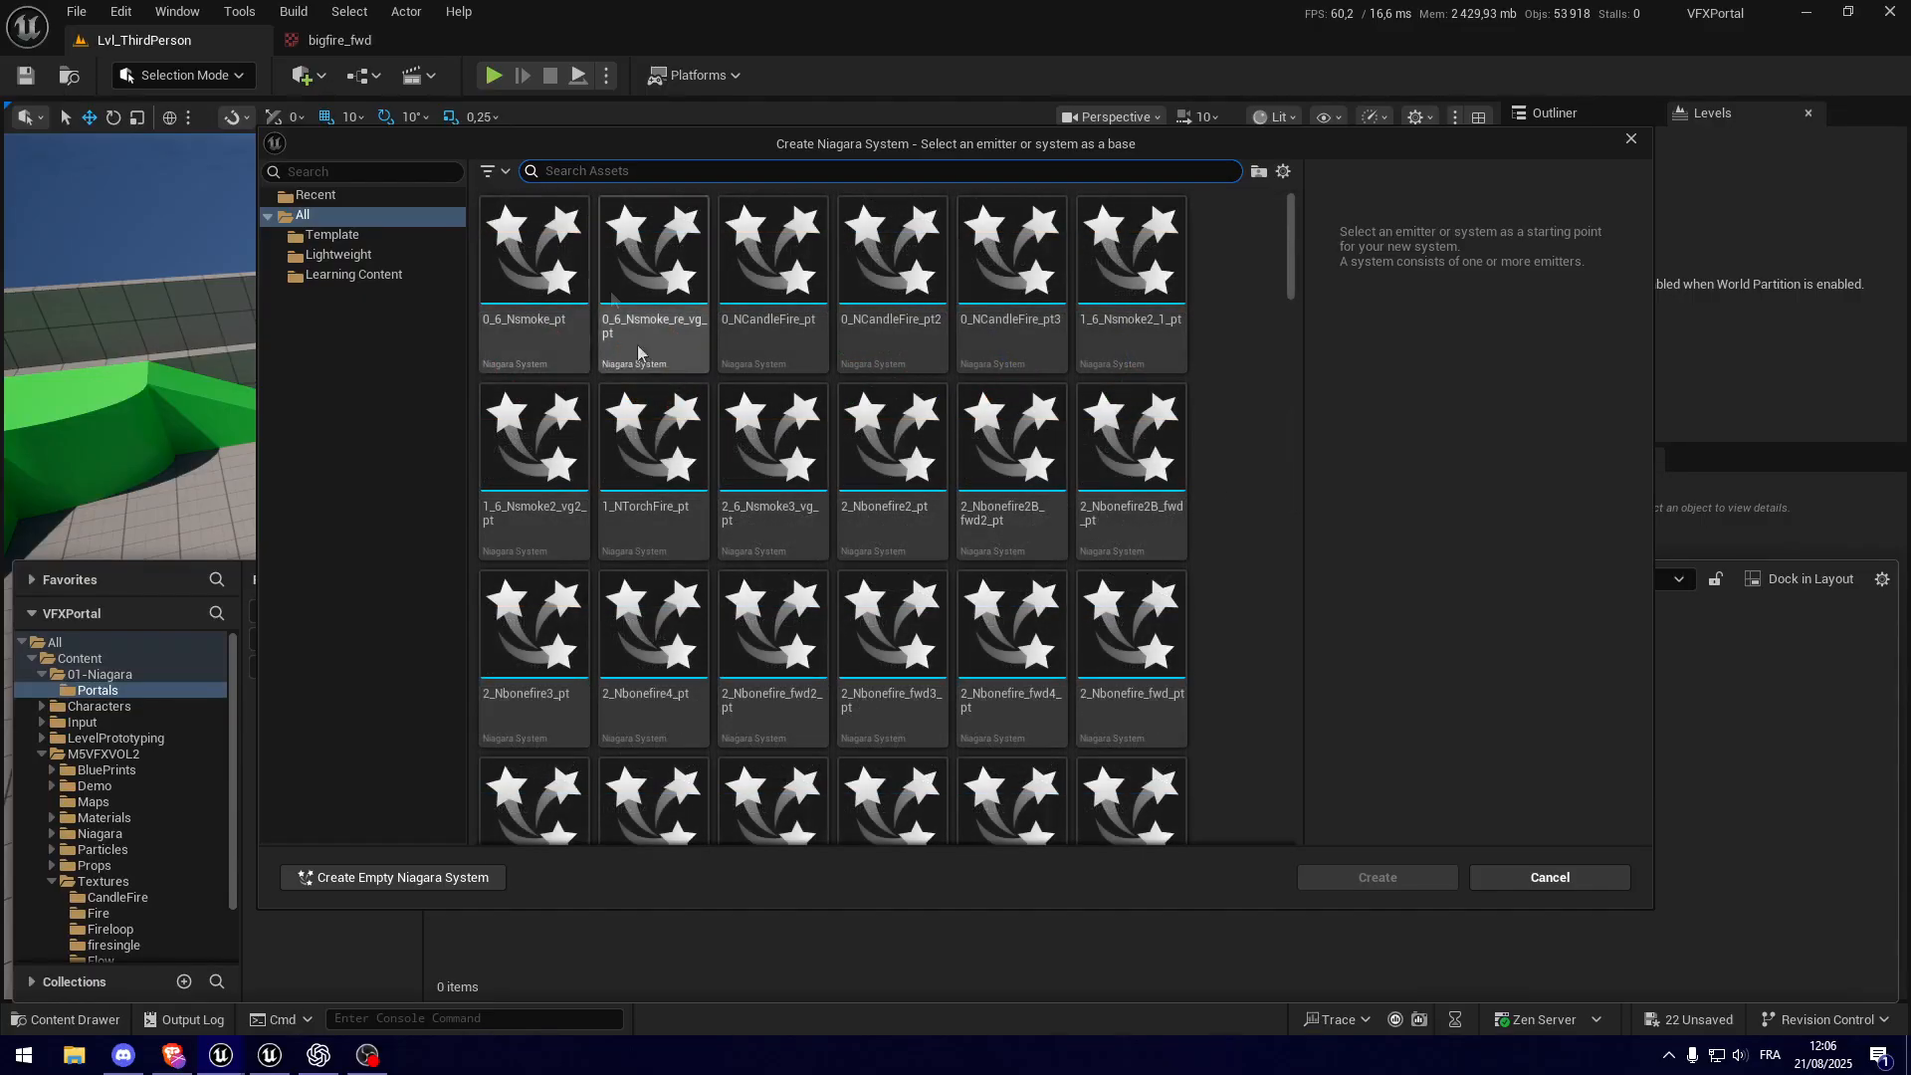
scroll(731, 498, "down", 6)
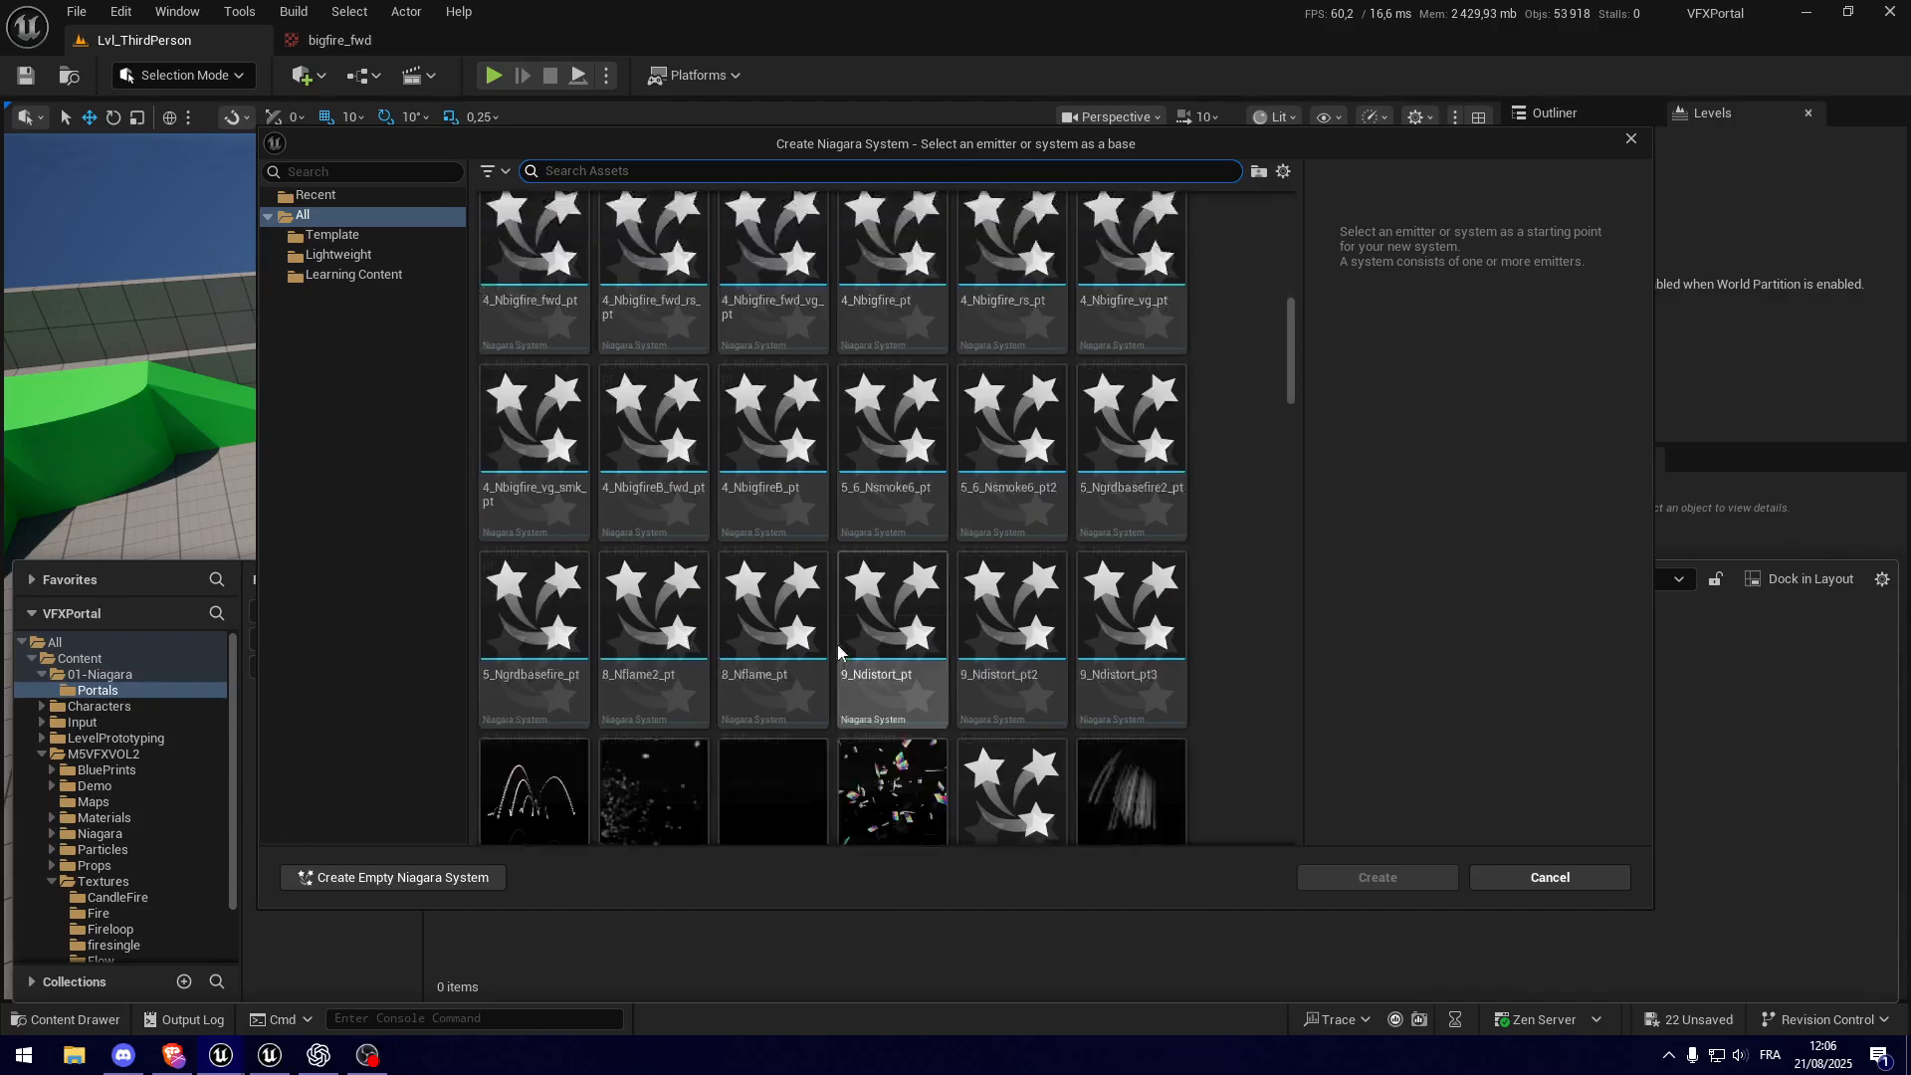
scroll(844, 607, "down", 4)
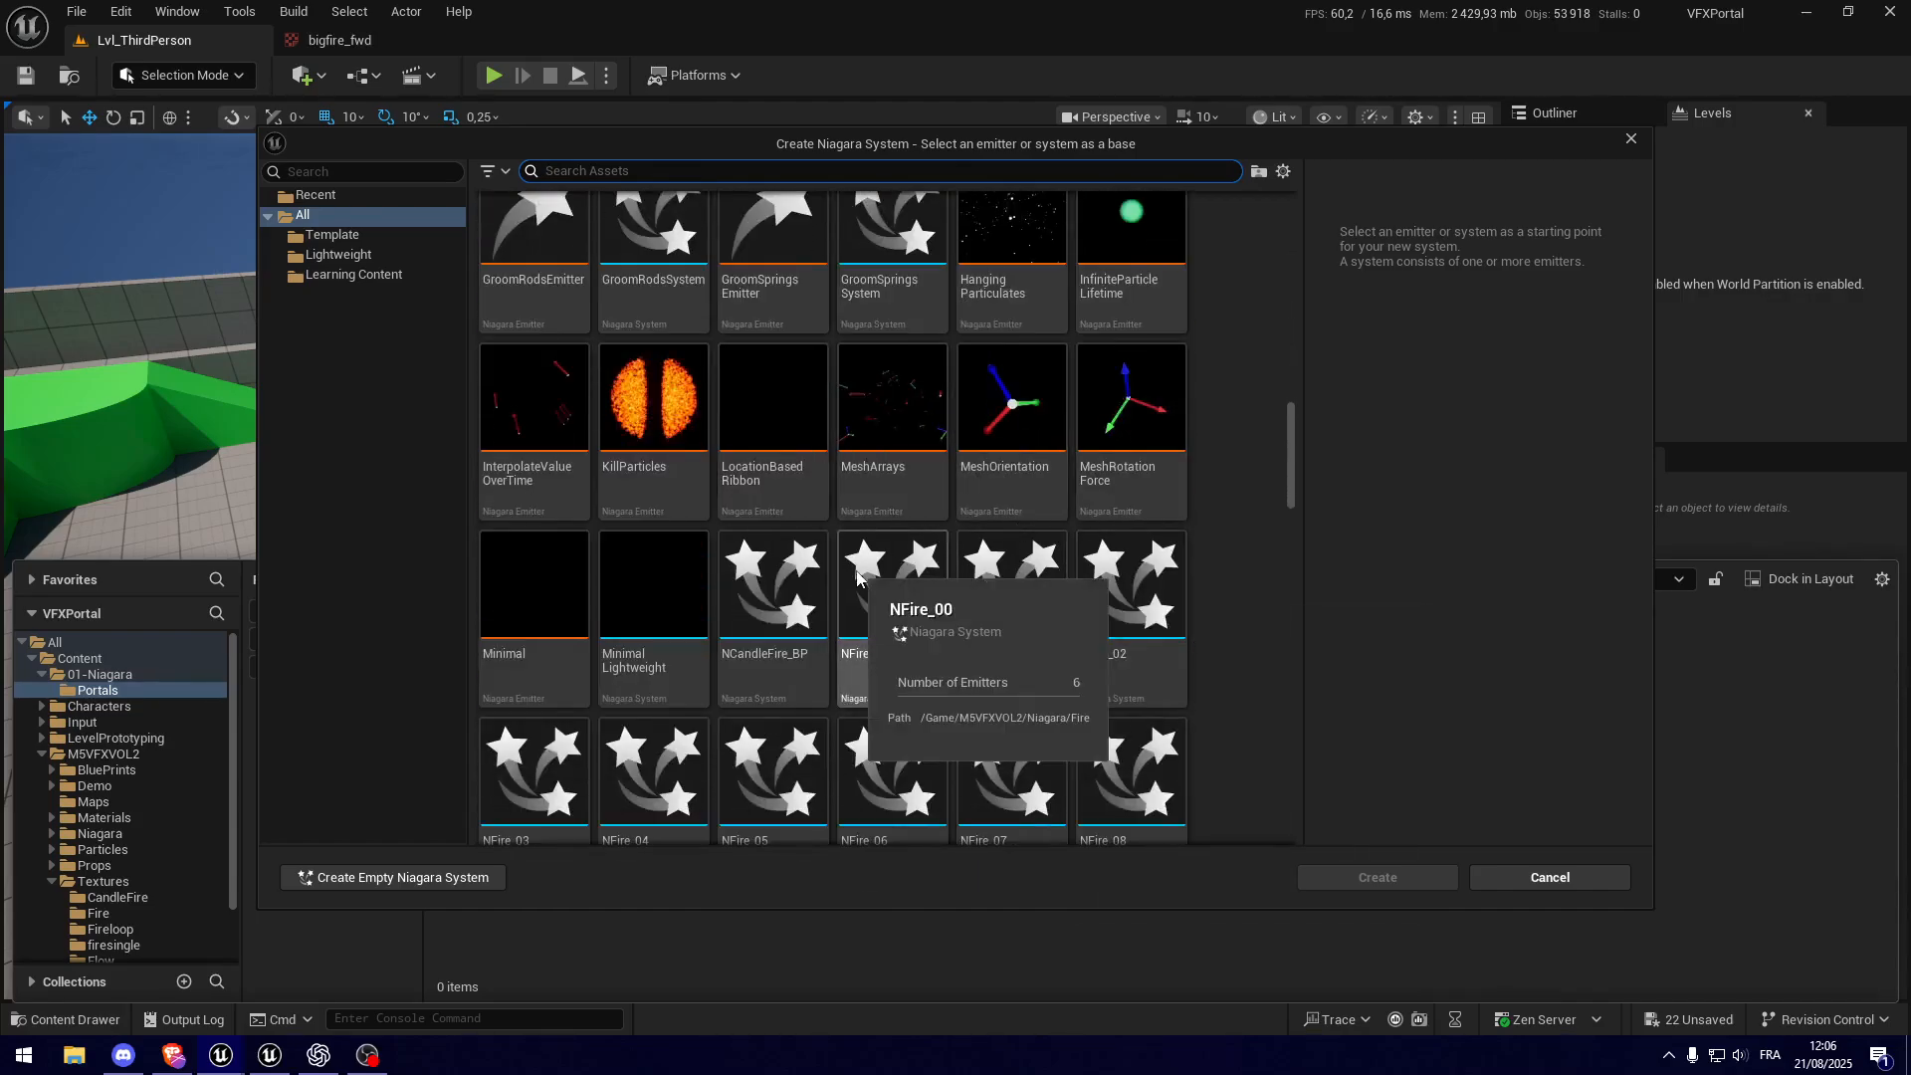
Step: Find the SimpleSpriteBurst emitter with the search "simple sprite", create the Niagara System from it, and name it NS_Portal
type("simple sprite")
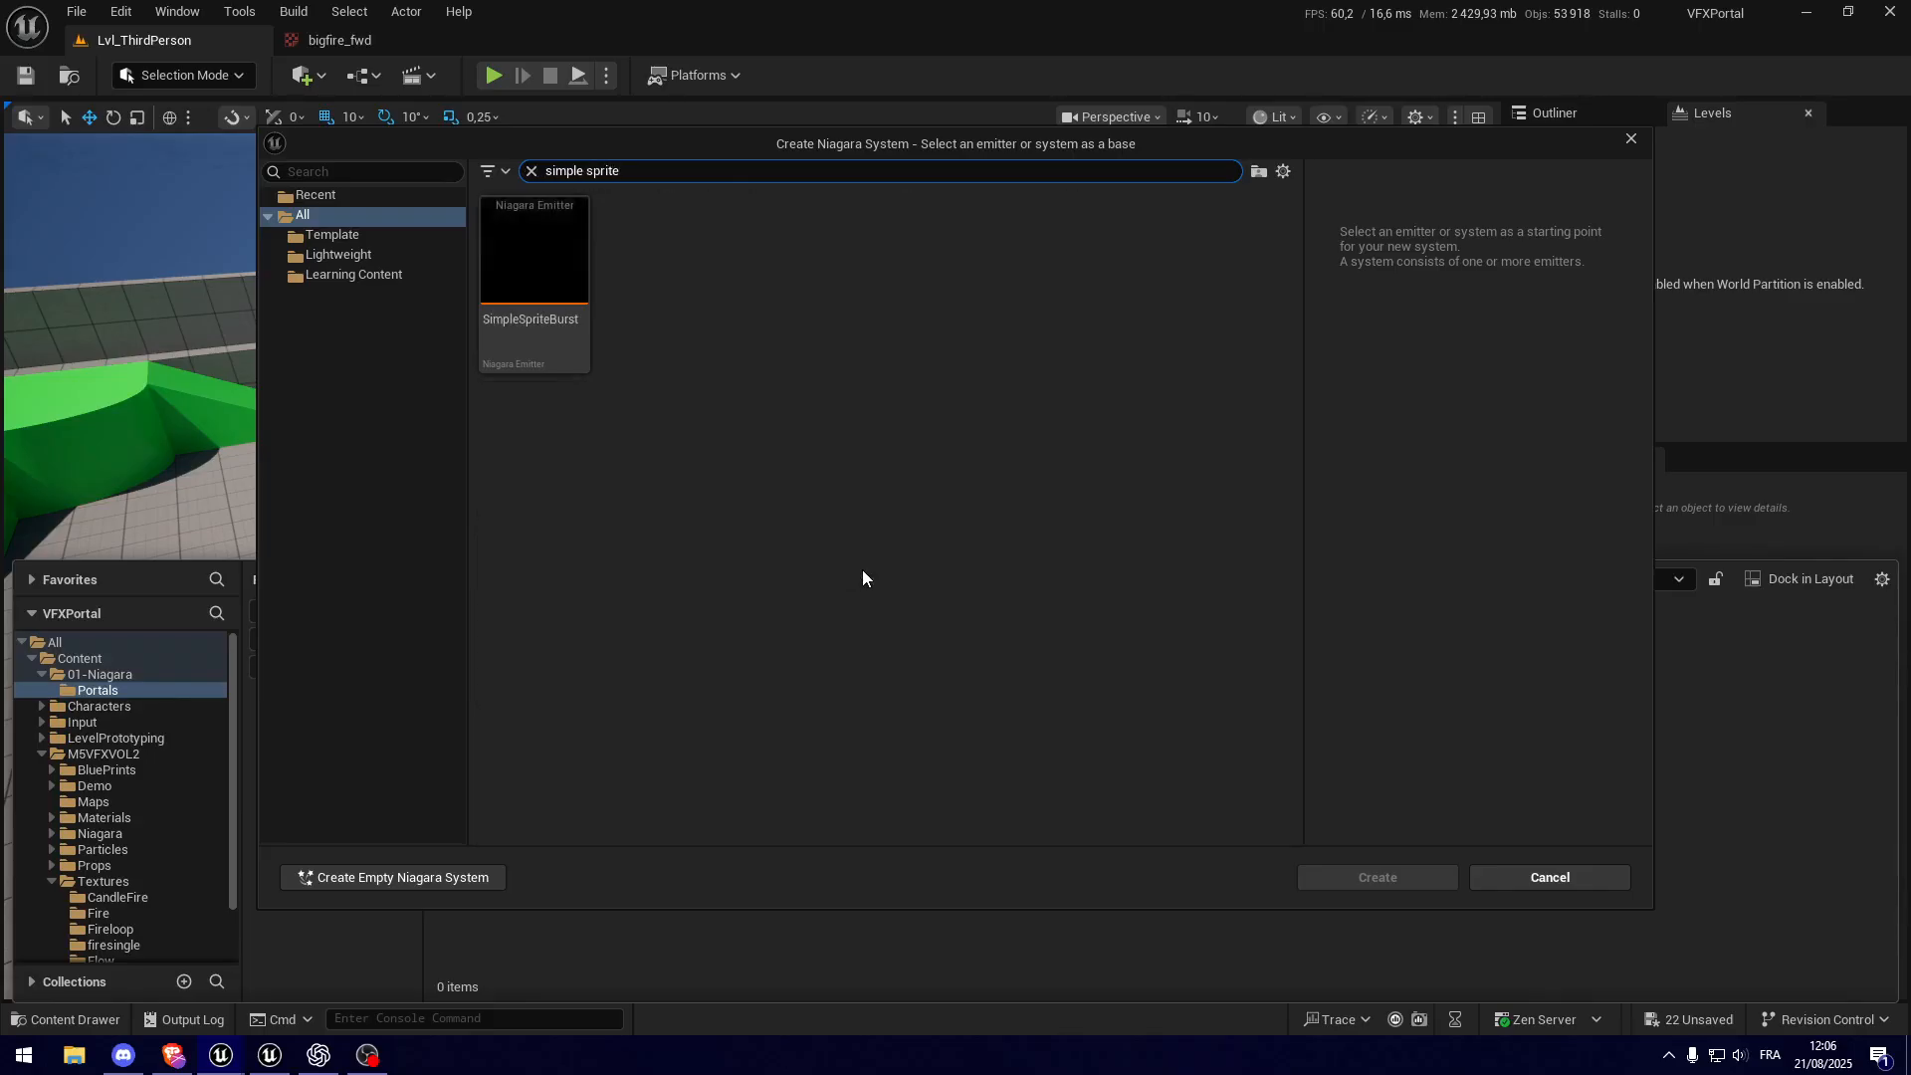
mouse_move(541, 341)
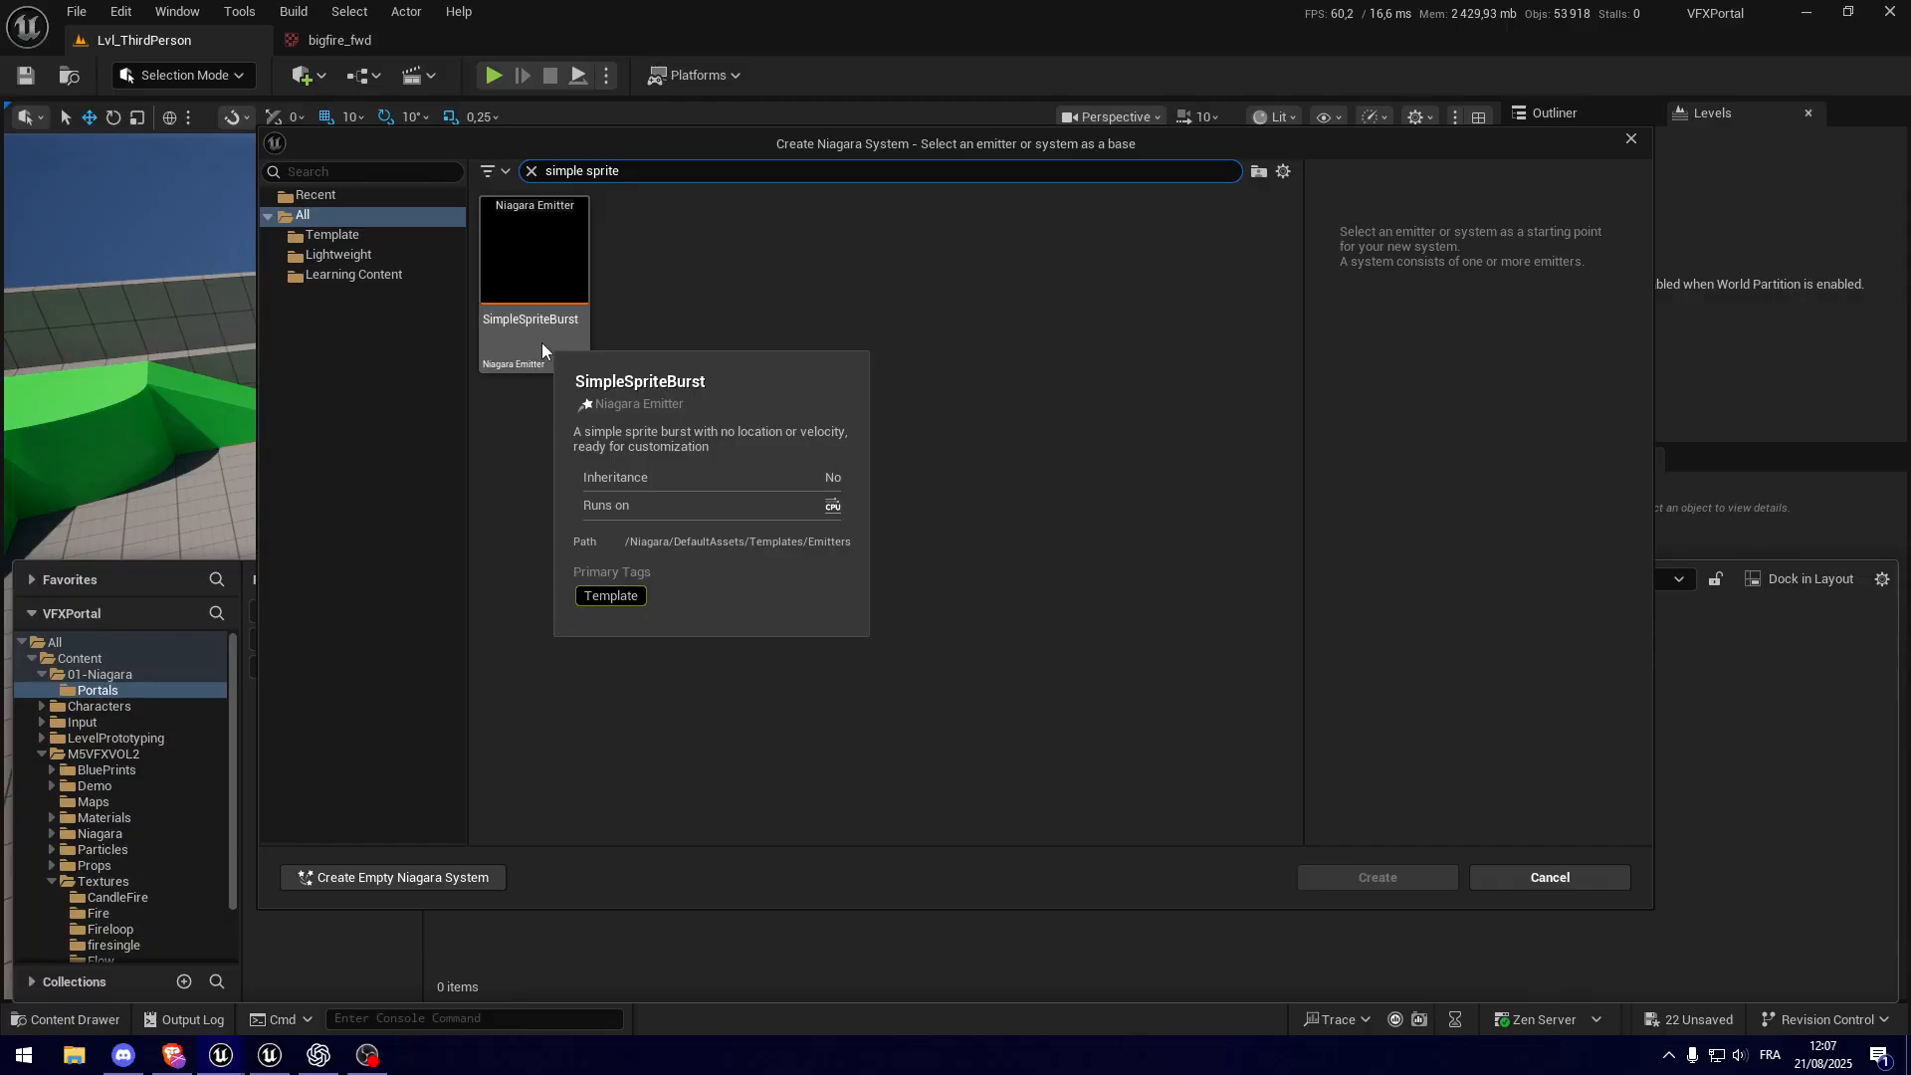
left_click(541, 342)
left_click(1425, 884)
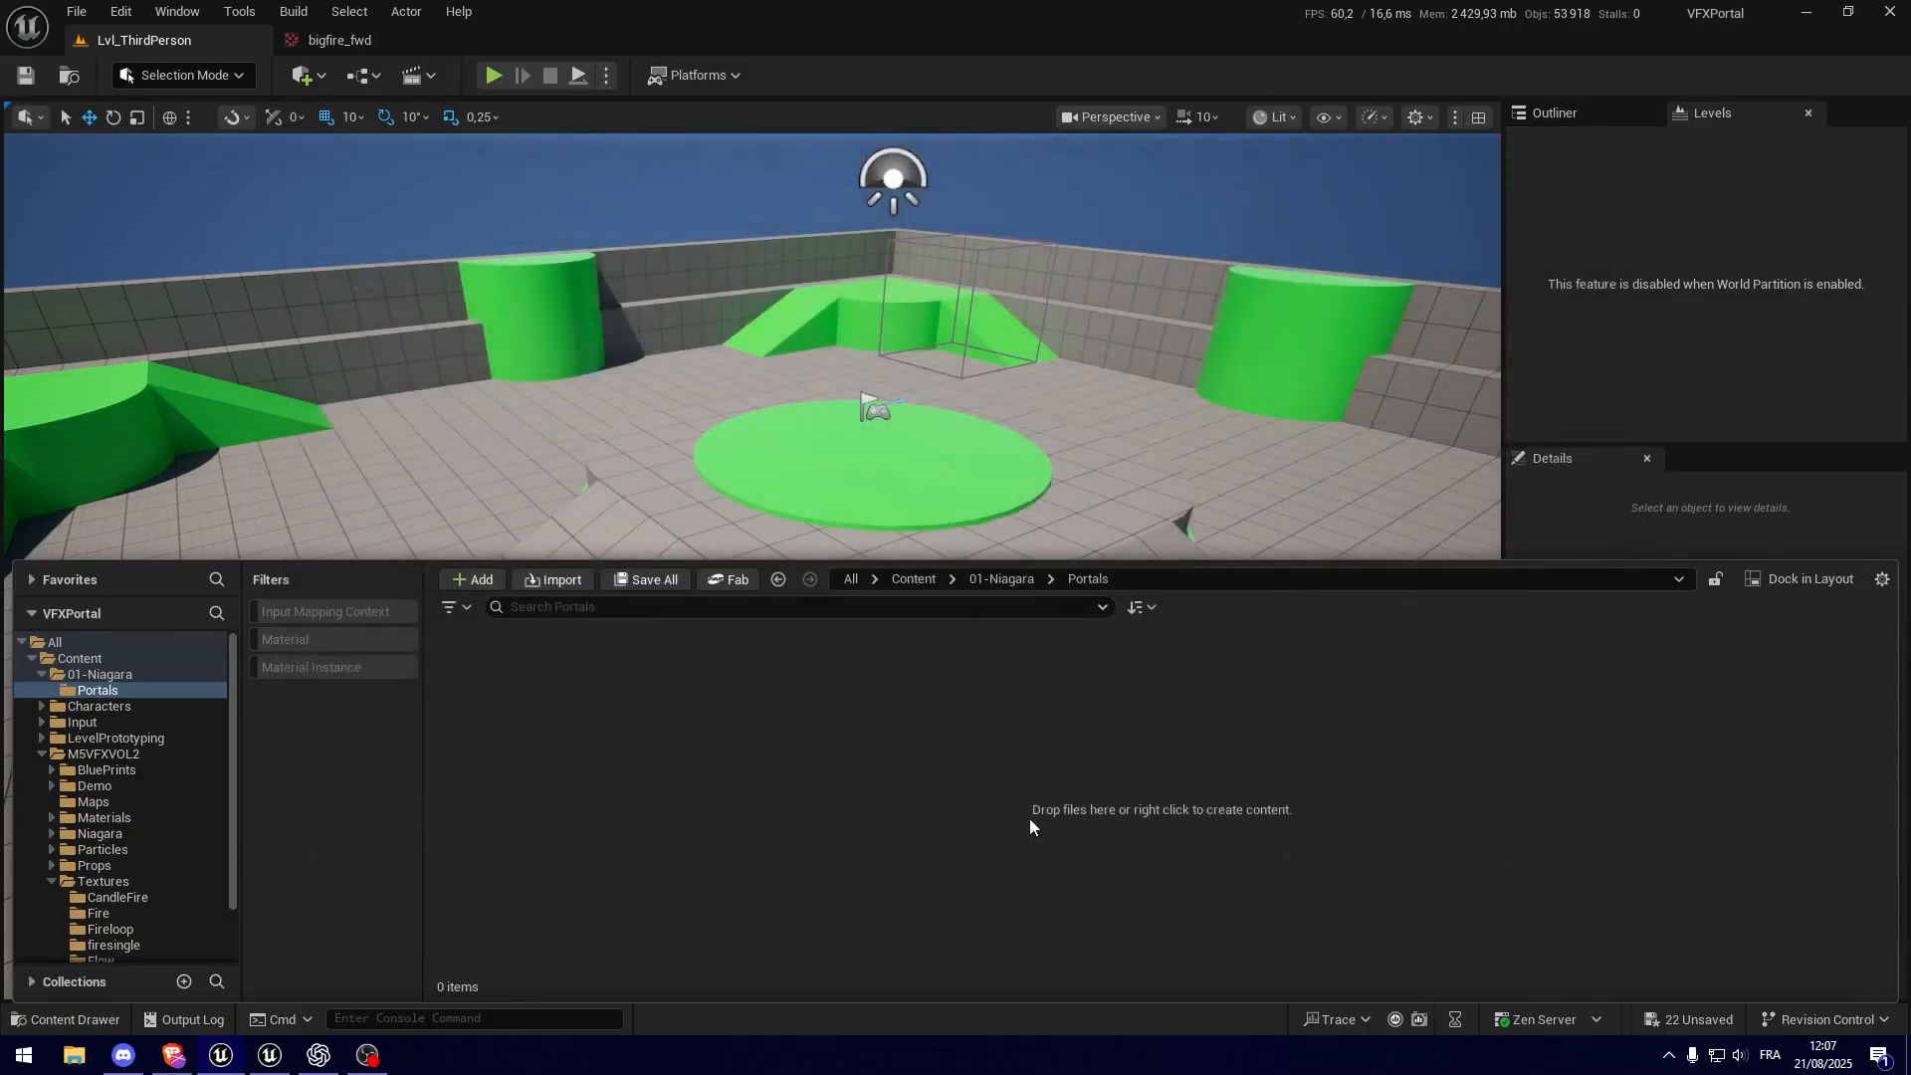
type("NS_Portal")
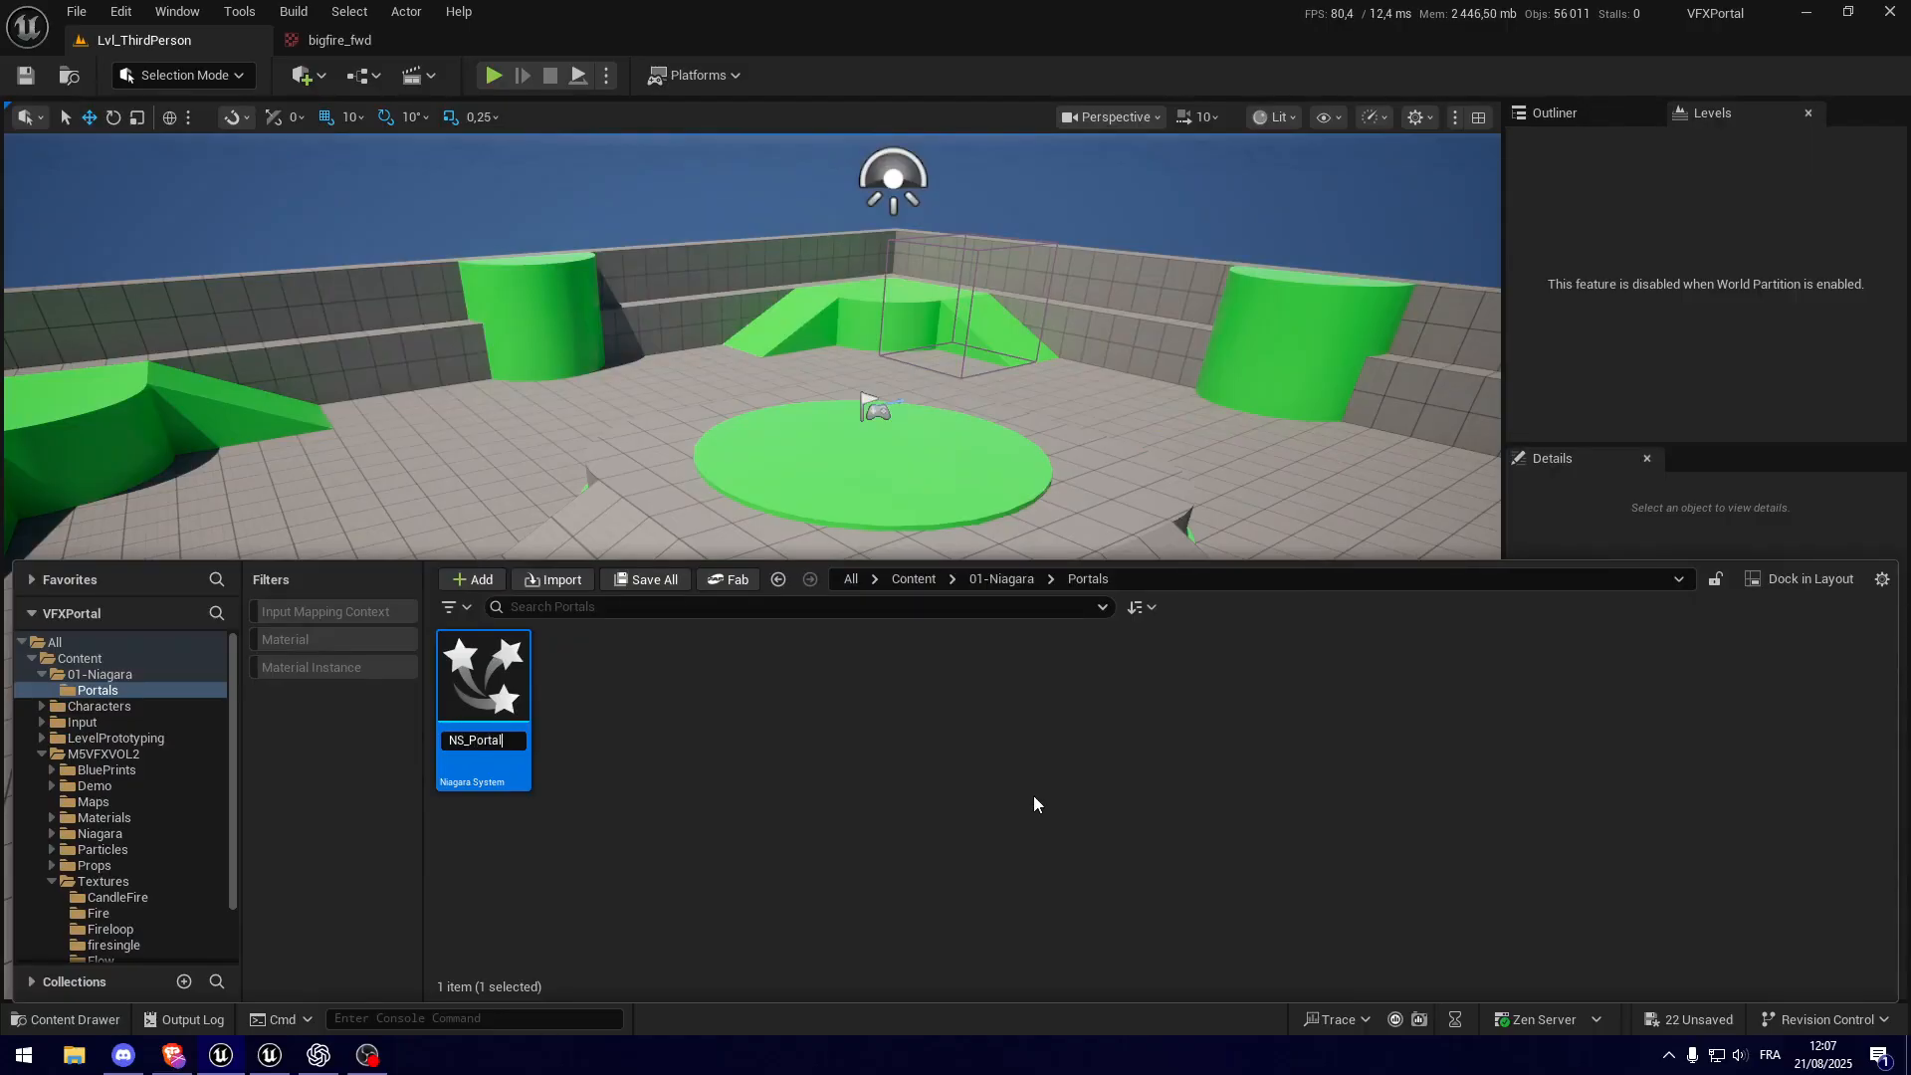
key("Return")
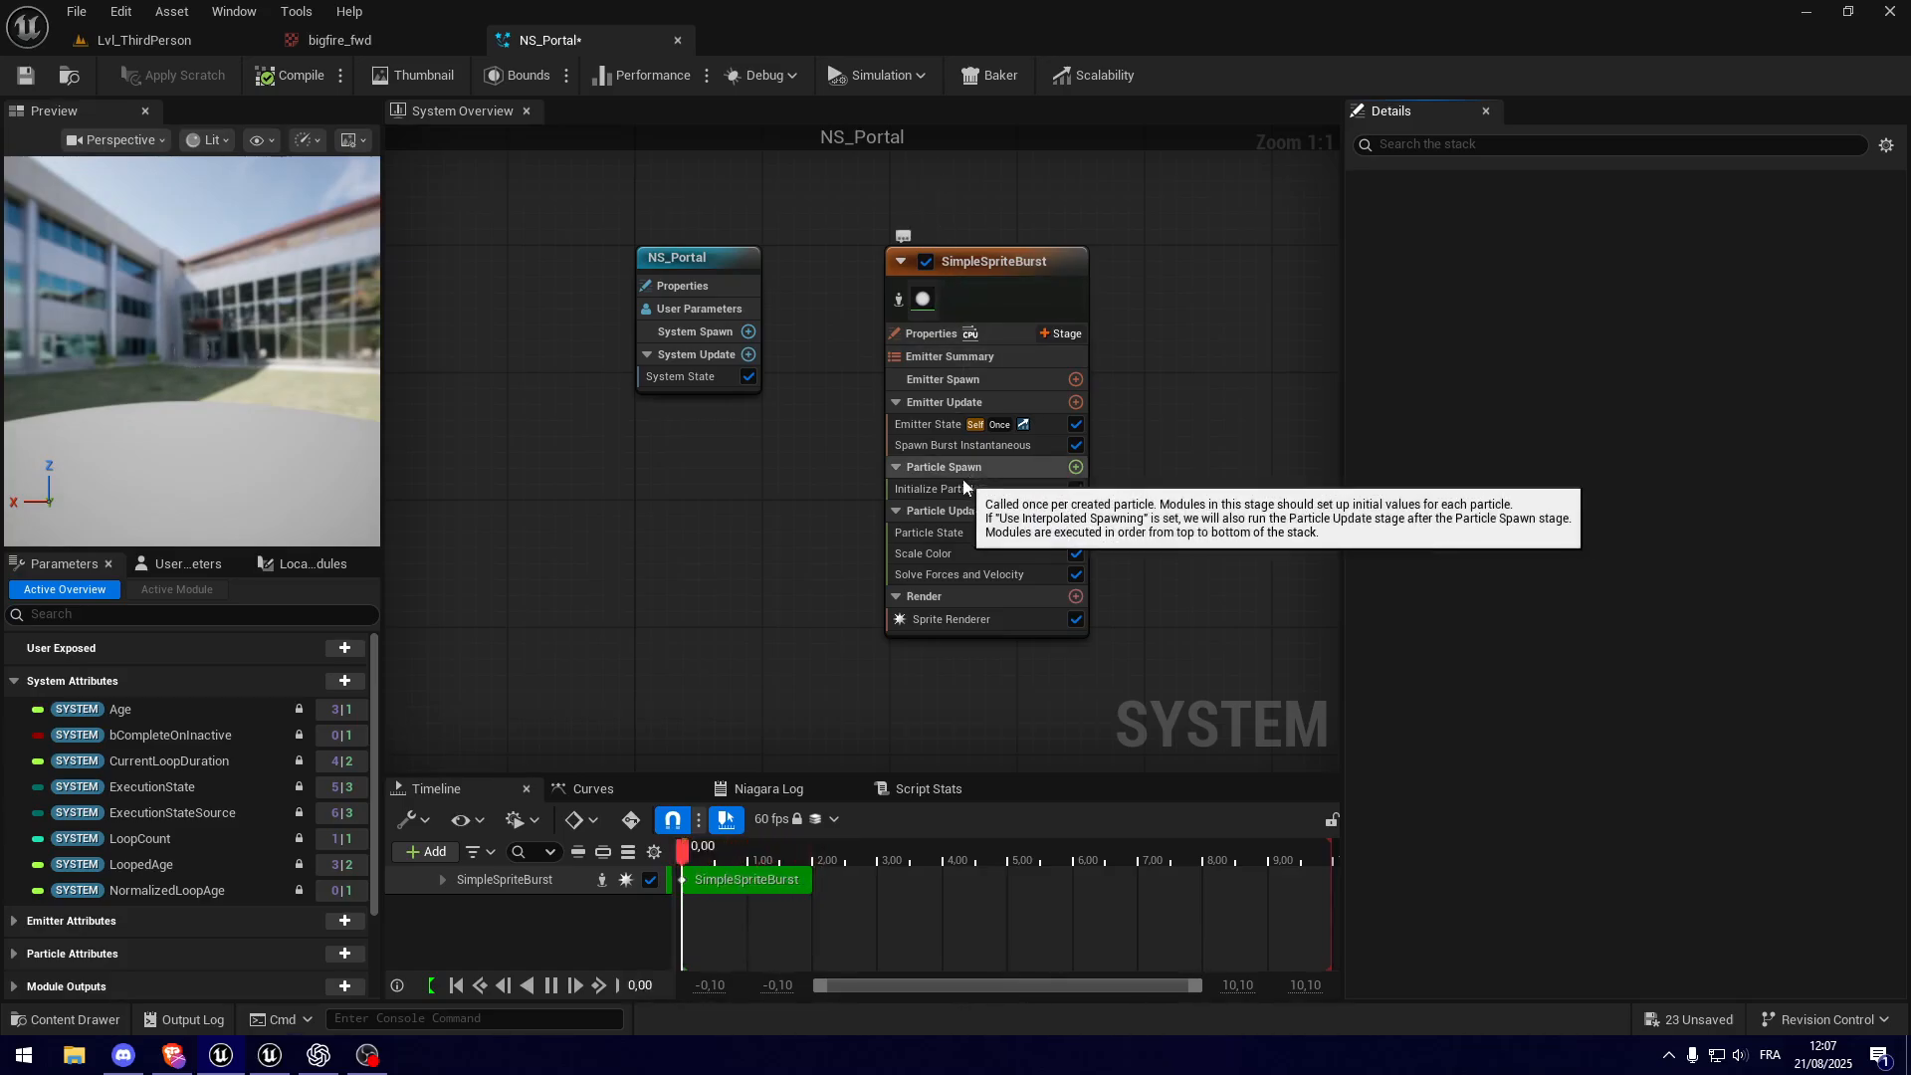
Step: Examine the NS_Portal system node and the SimpleSpriteBurst emitter node with their properties in the overview graph
right_click_drag(1115, 373, 804, 427)
left_click_drag(562, 260, 810, 706)
right_click_drag(633, 370, 862, 384)
left_click_drag(512, 269, 747, 519)
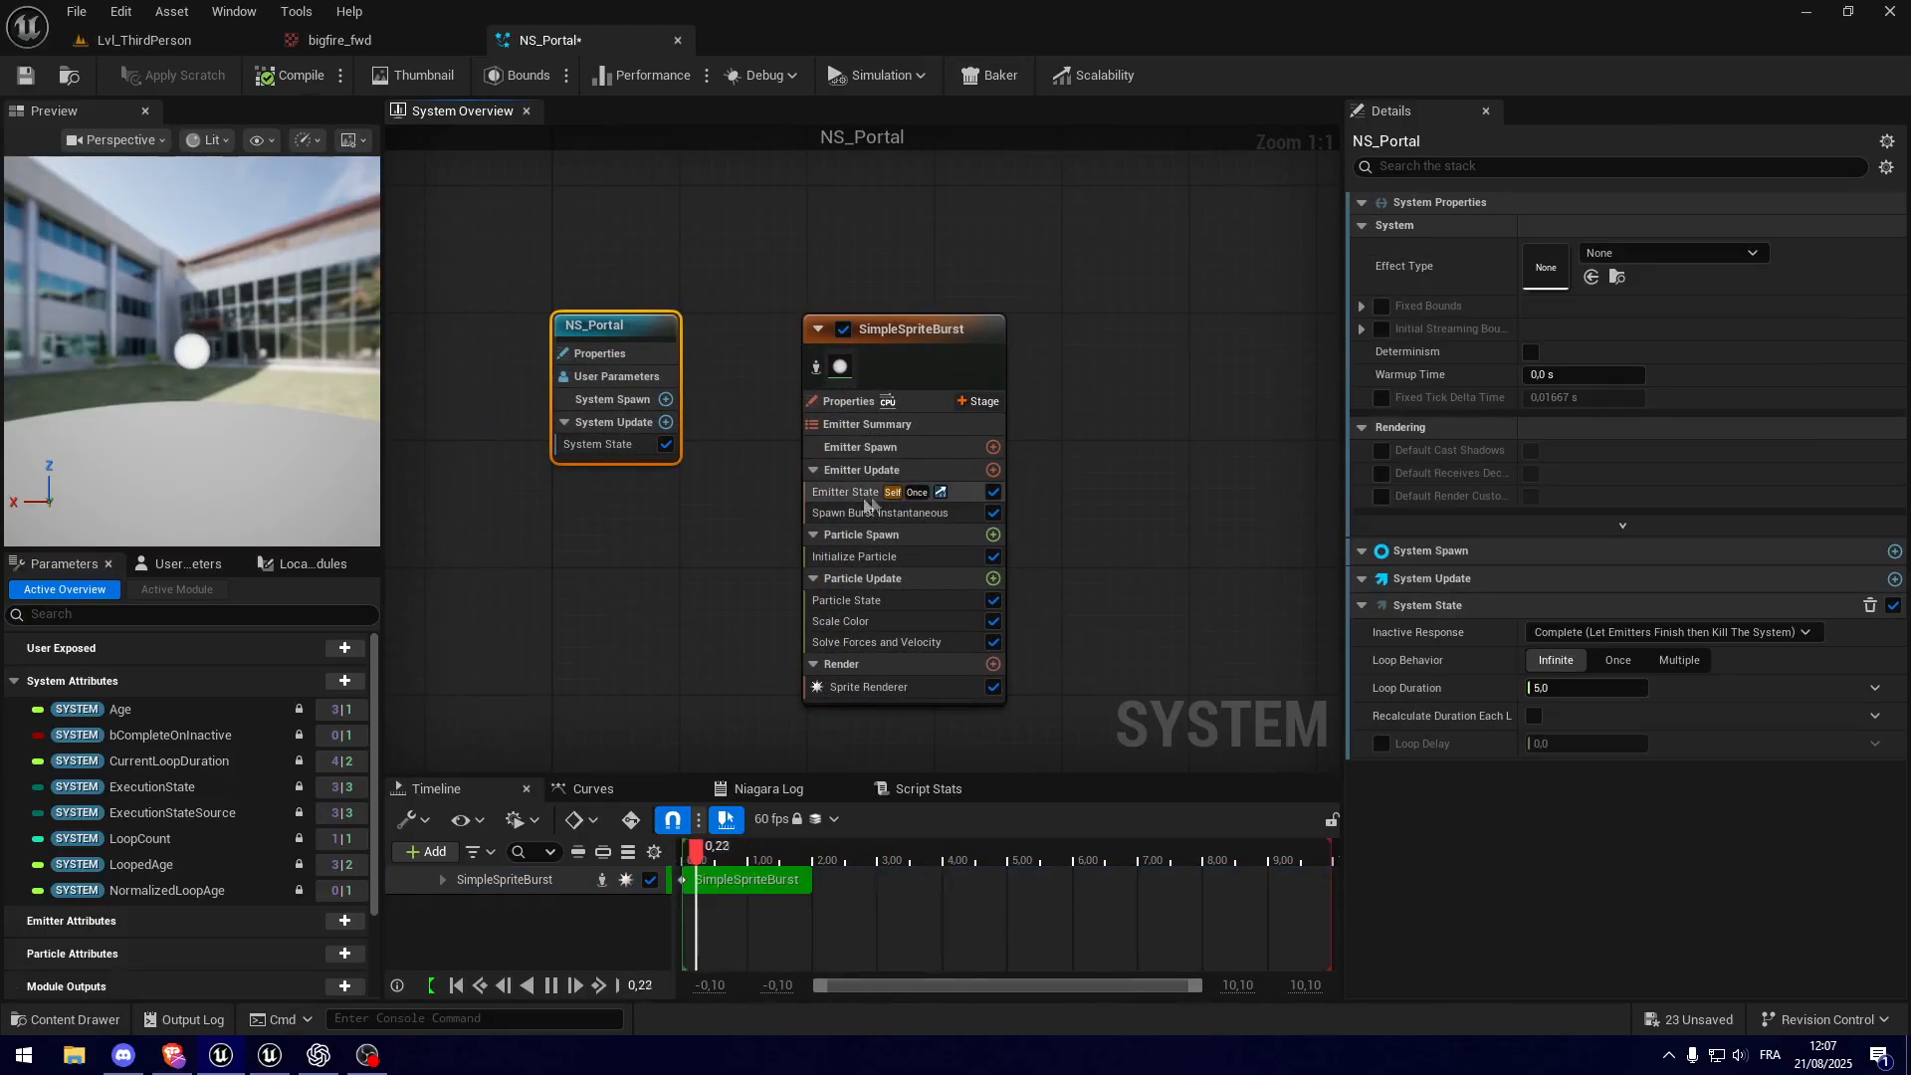
left_click_drag(779, 290, 1056, 747)
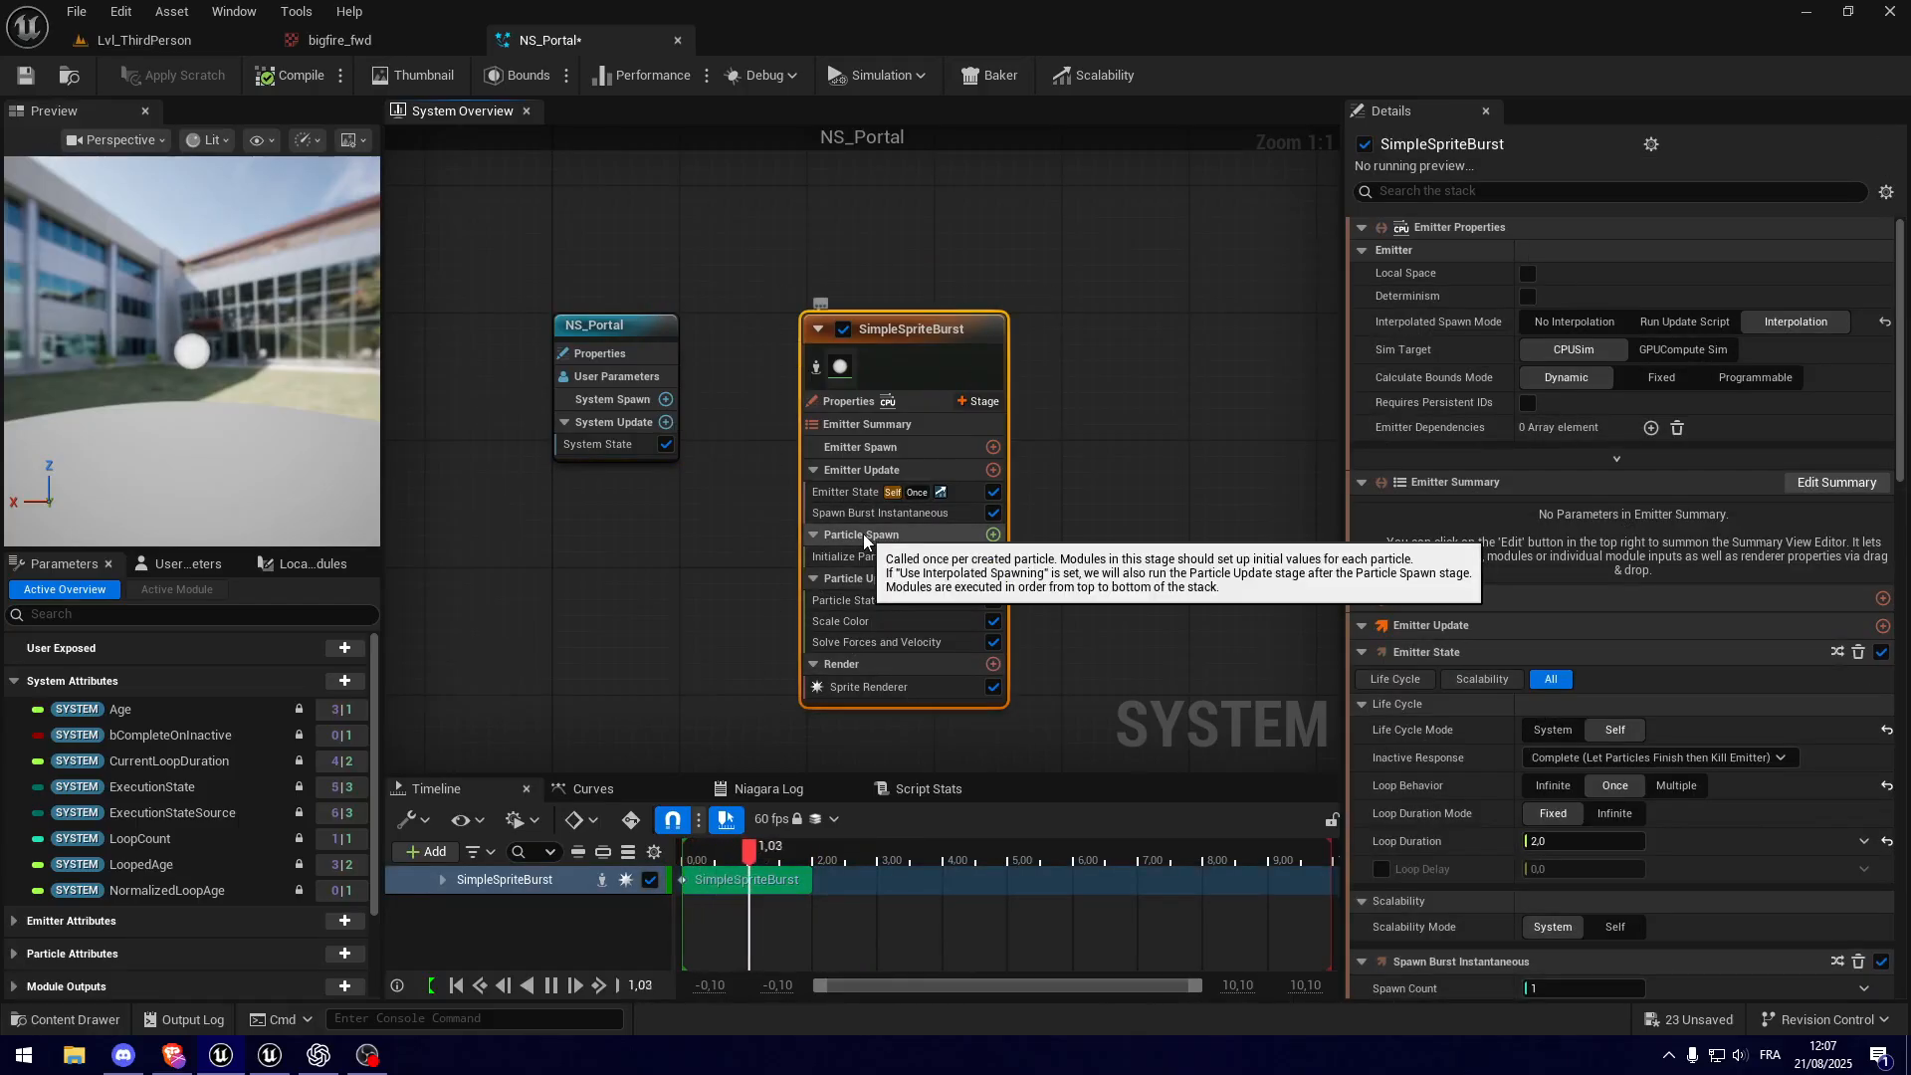
right_click_drag(864, 540, 644, 549)
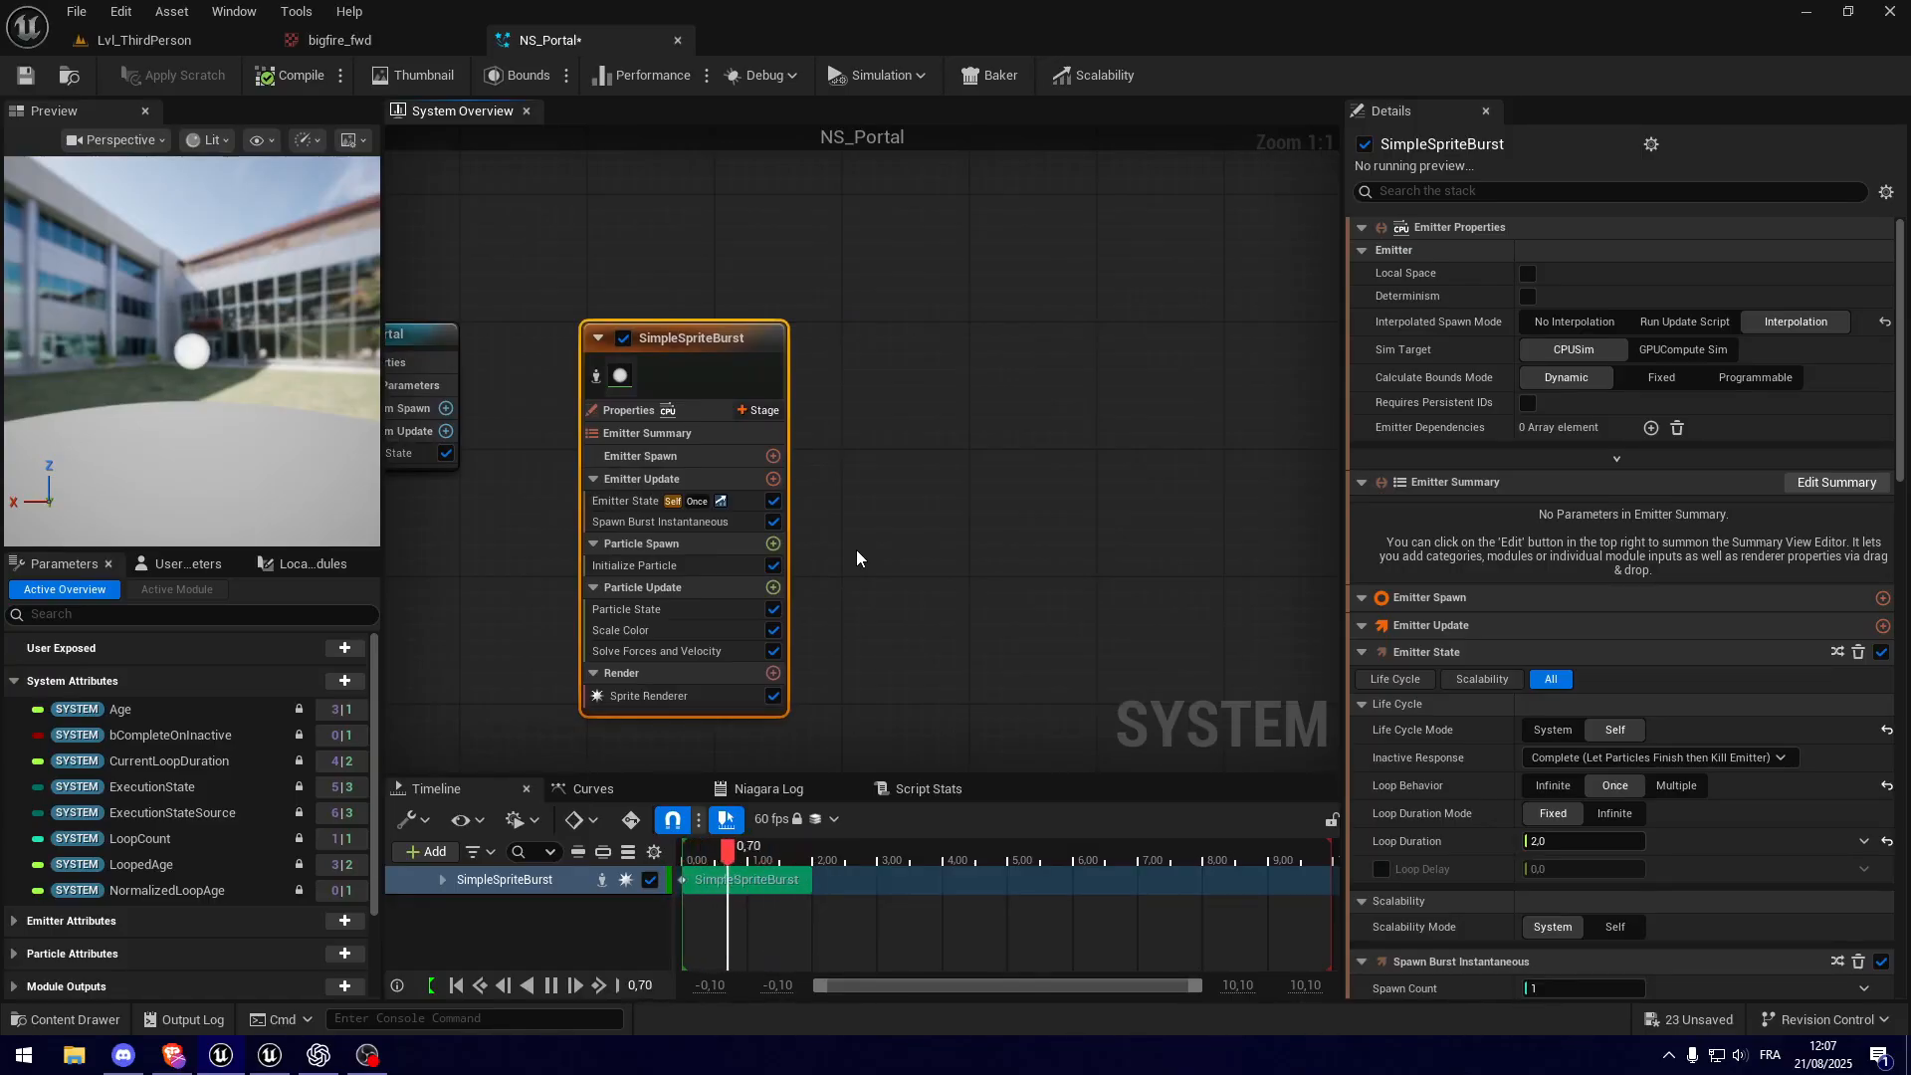
right_click_drag(839, 490, 894, 439)
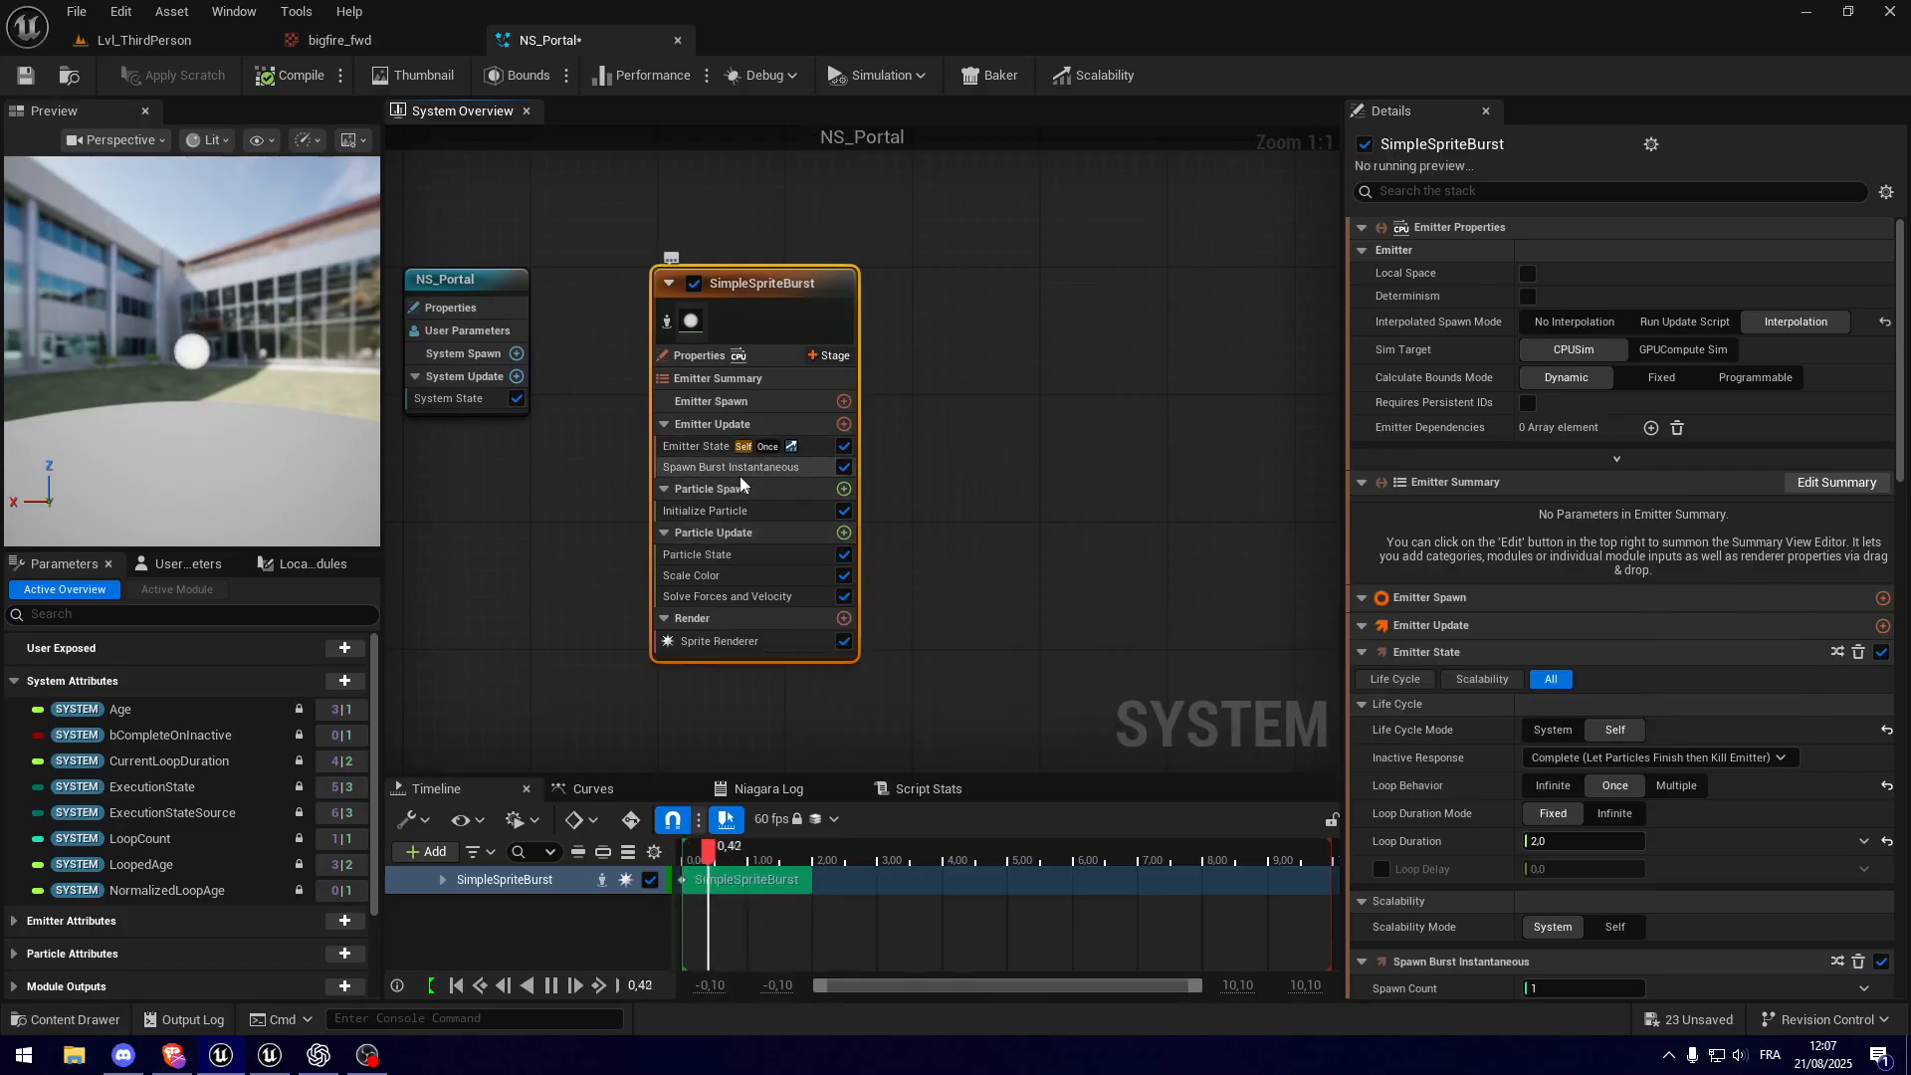
Step: Review the settings of the Emitter State and Spawn Burst Instantaneous modules in the SimpleSpriteBurst emitter
left_click(694, 448)
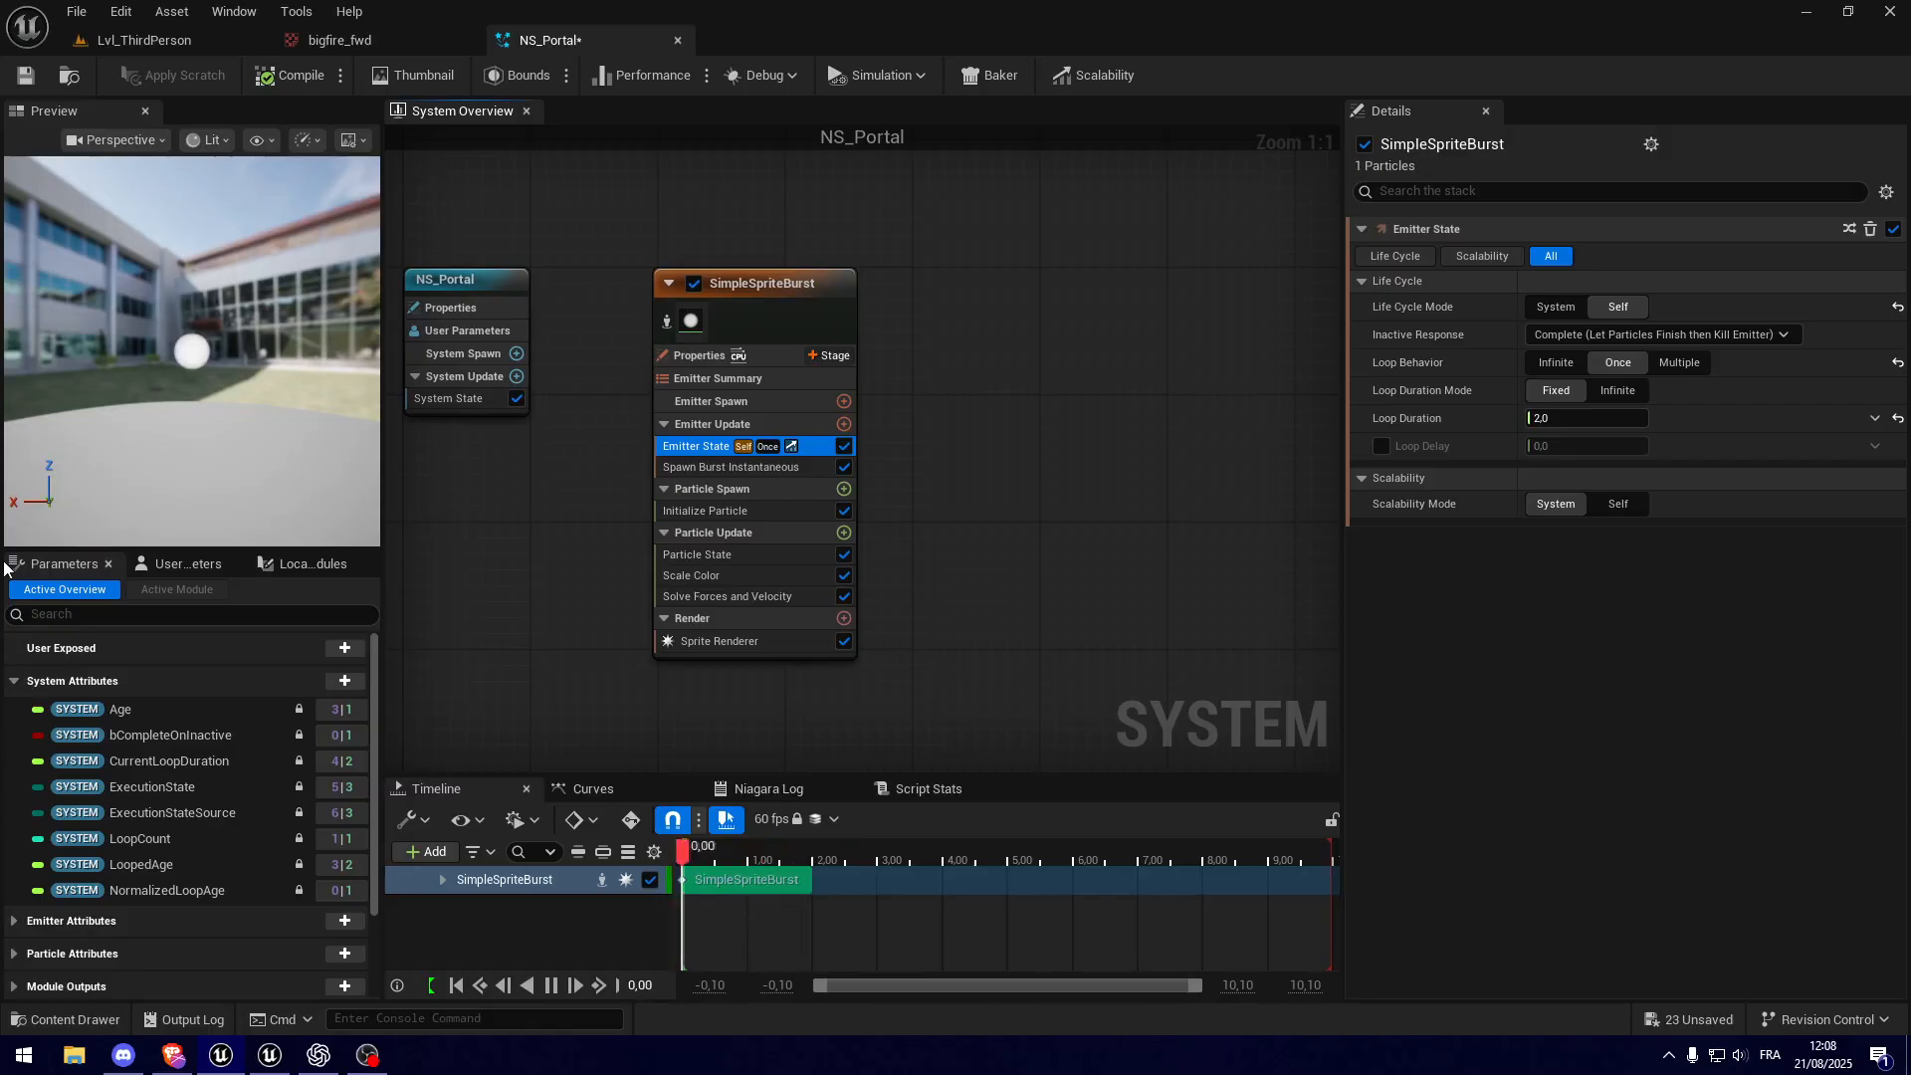
left_click(1616, 397)
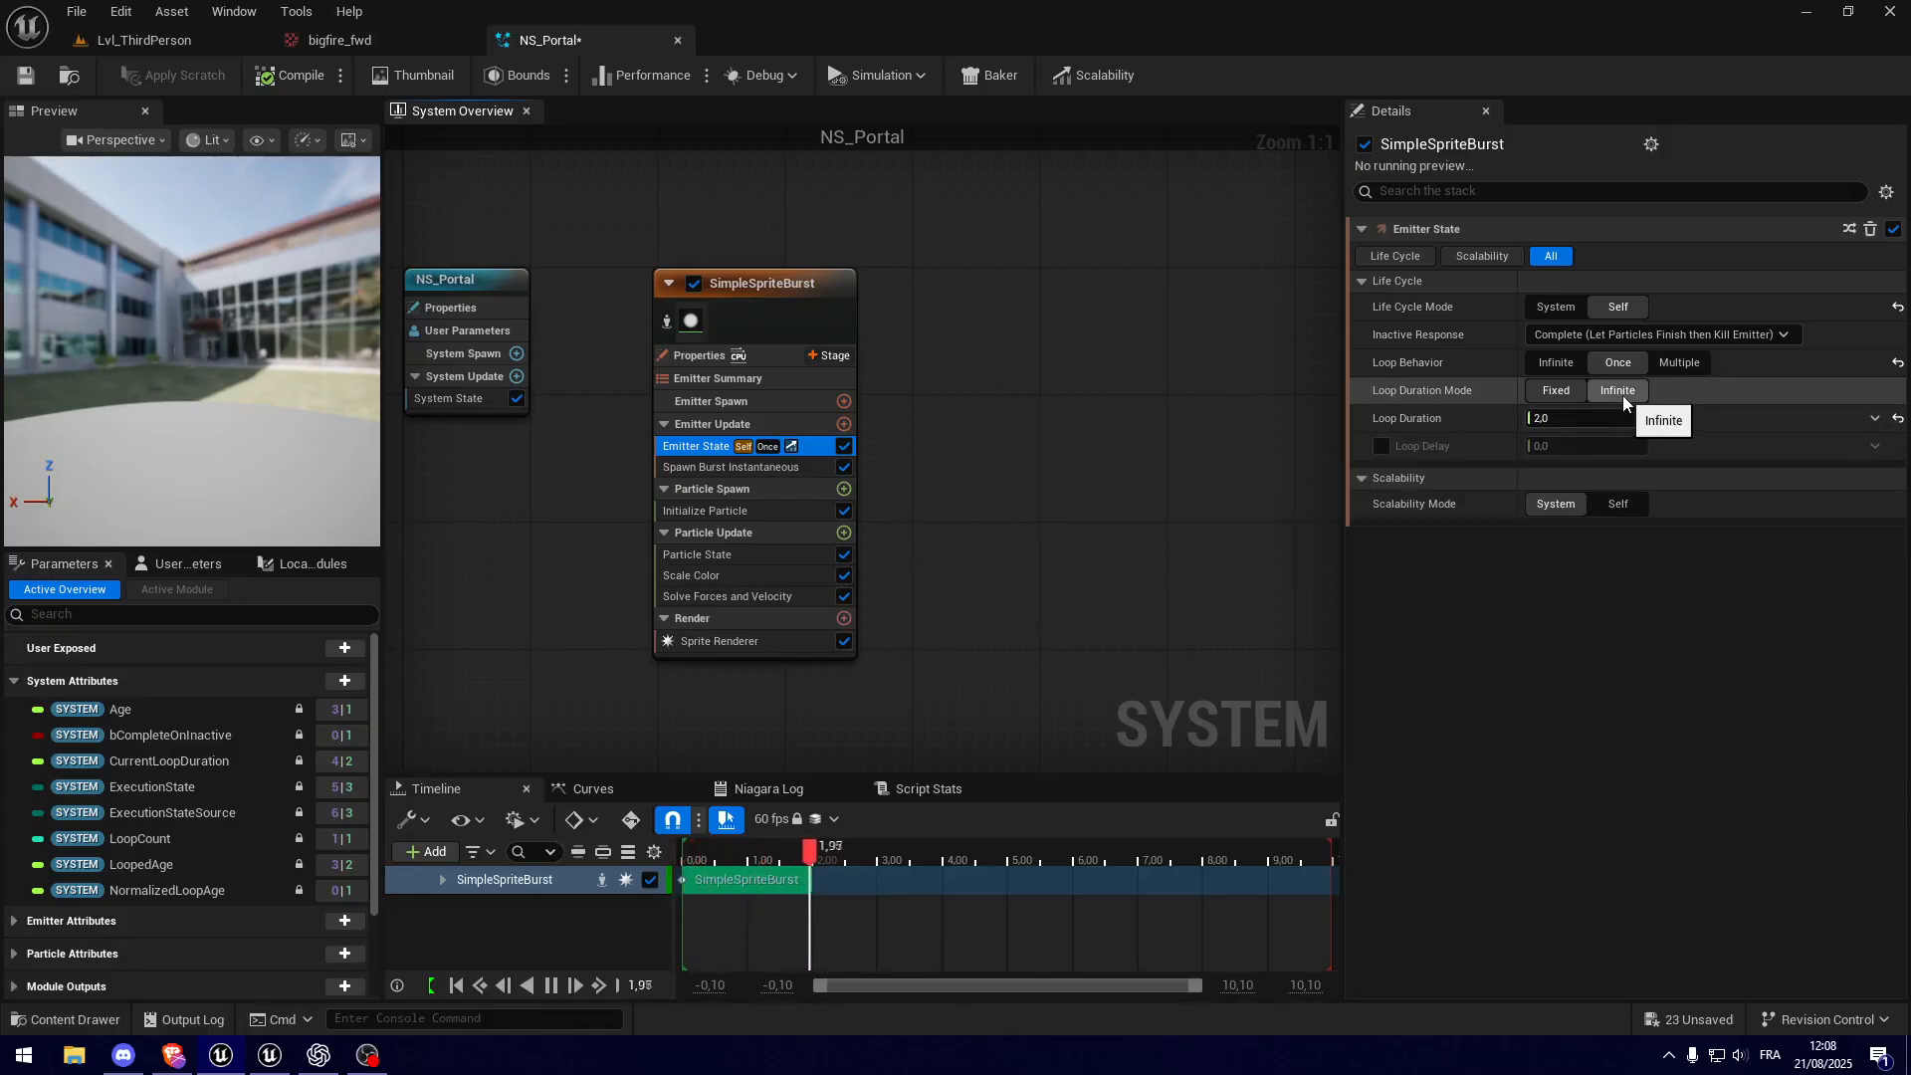
left_click(745, 468)
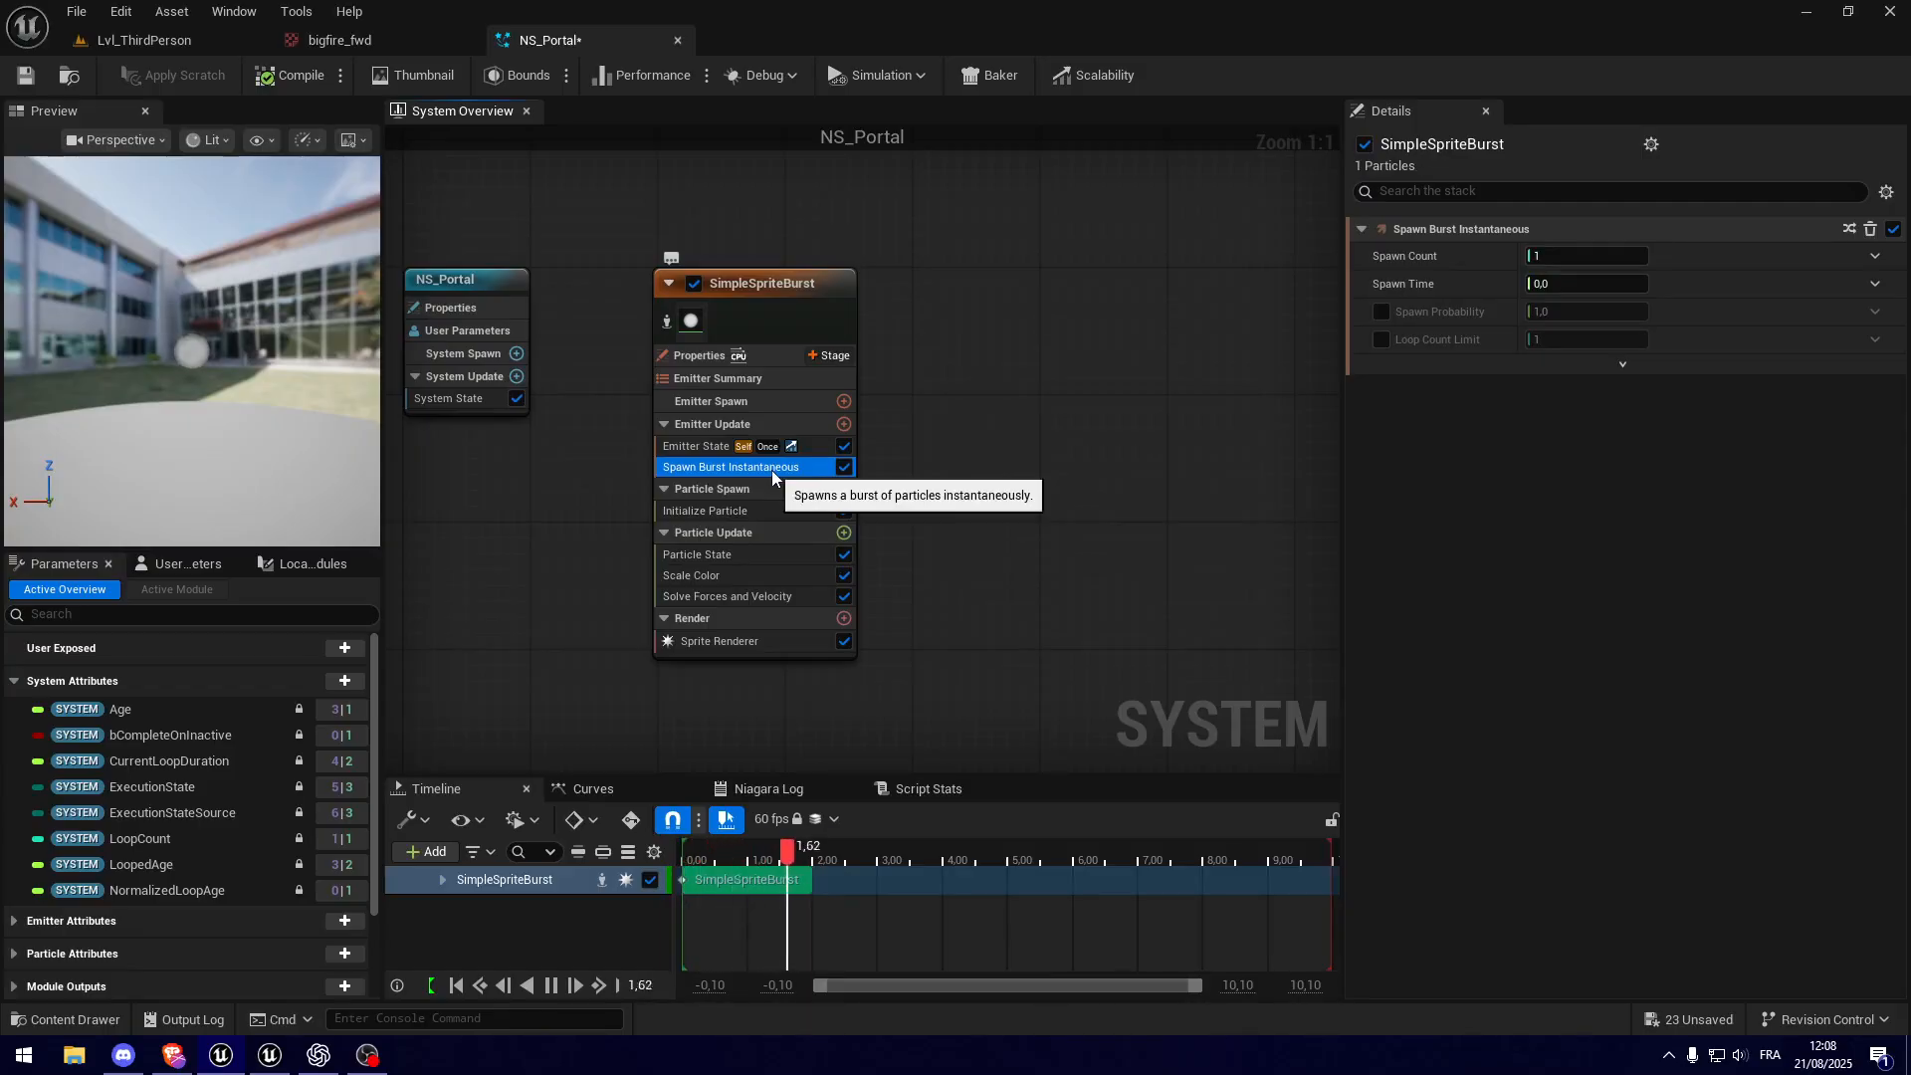
Step: Add a Spawn Rate module to Emitter Update and delete the Spawn Burst Instantaneous module
left_click(843, 425)
type("spawn")
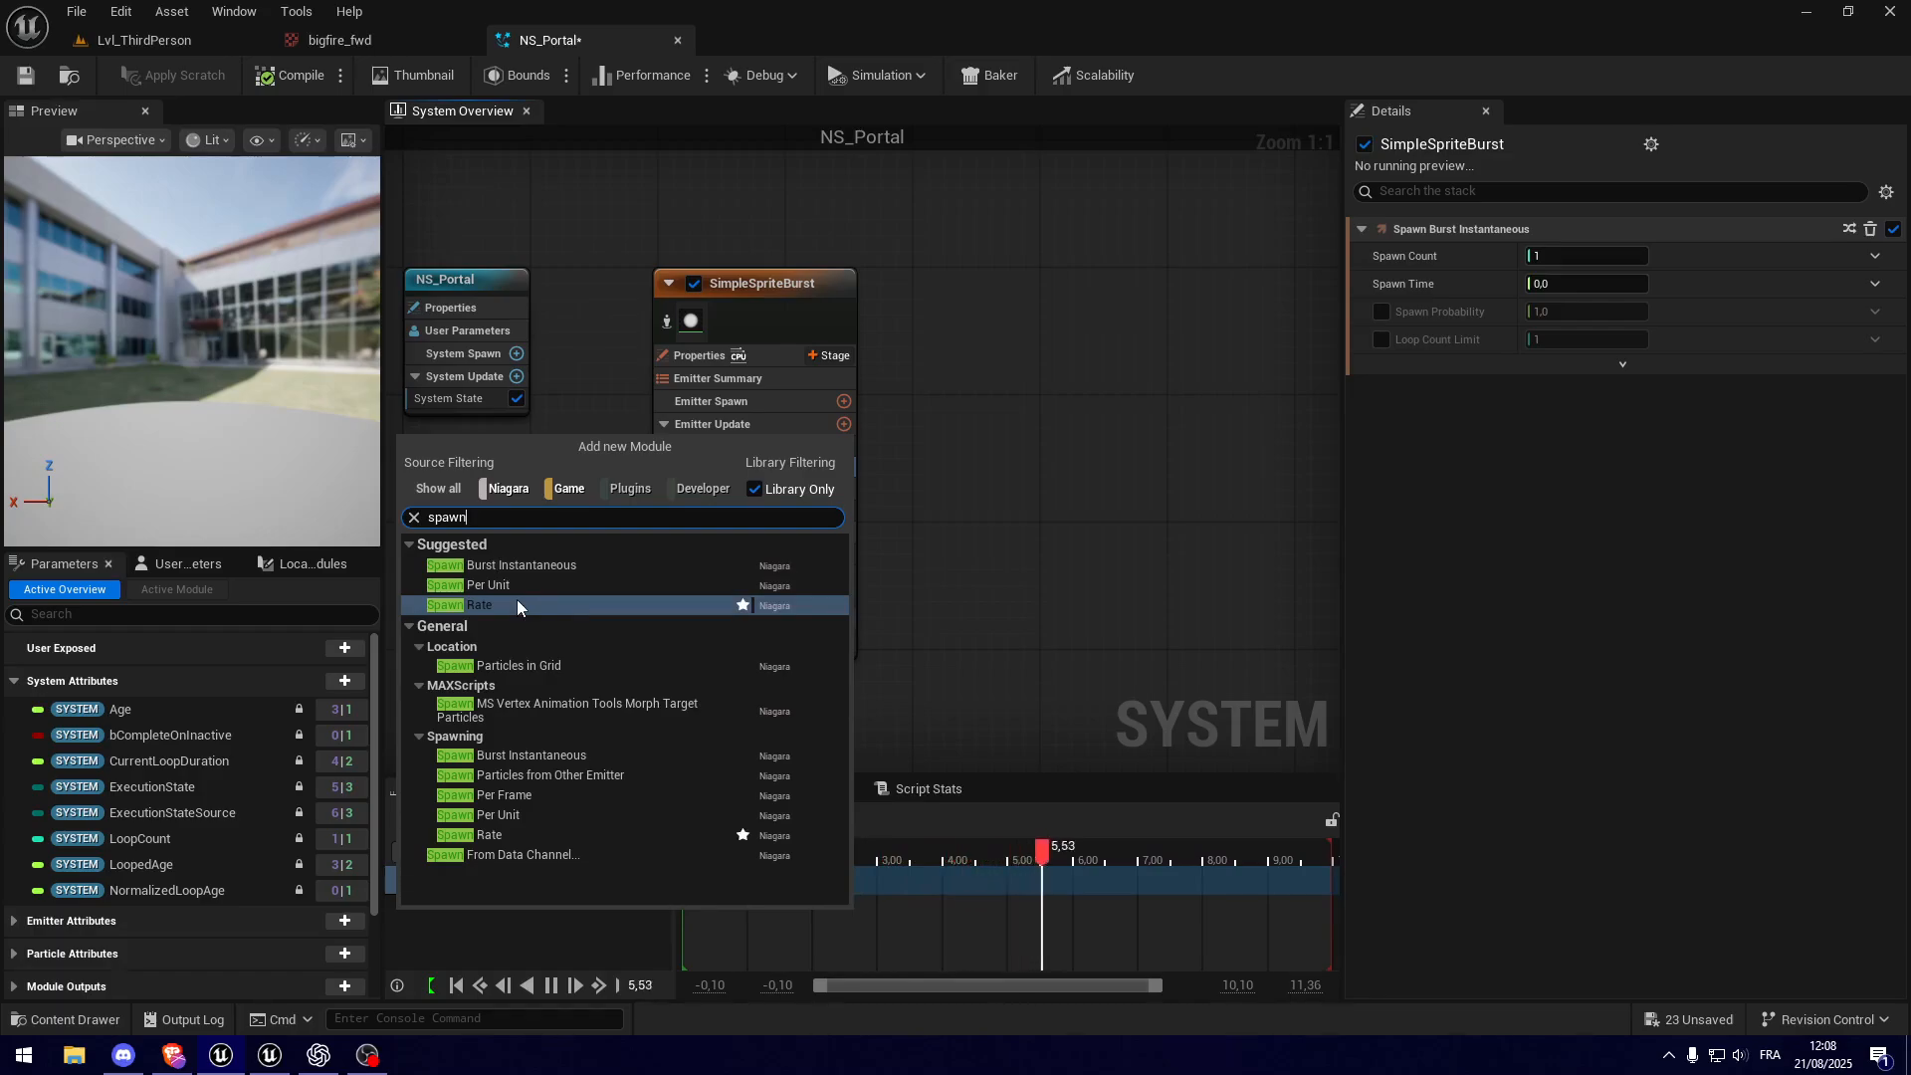
left_click(517, 605)
left_click(792, 486)
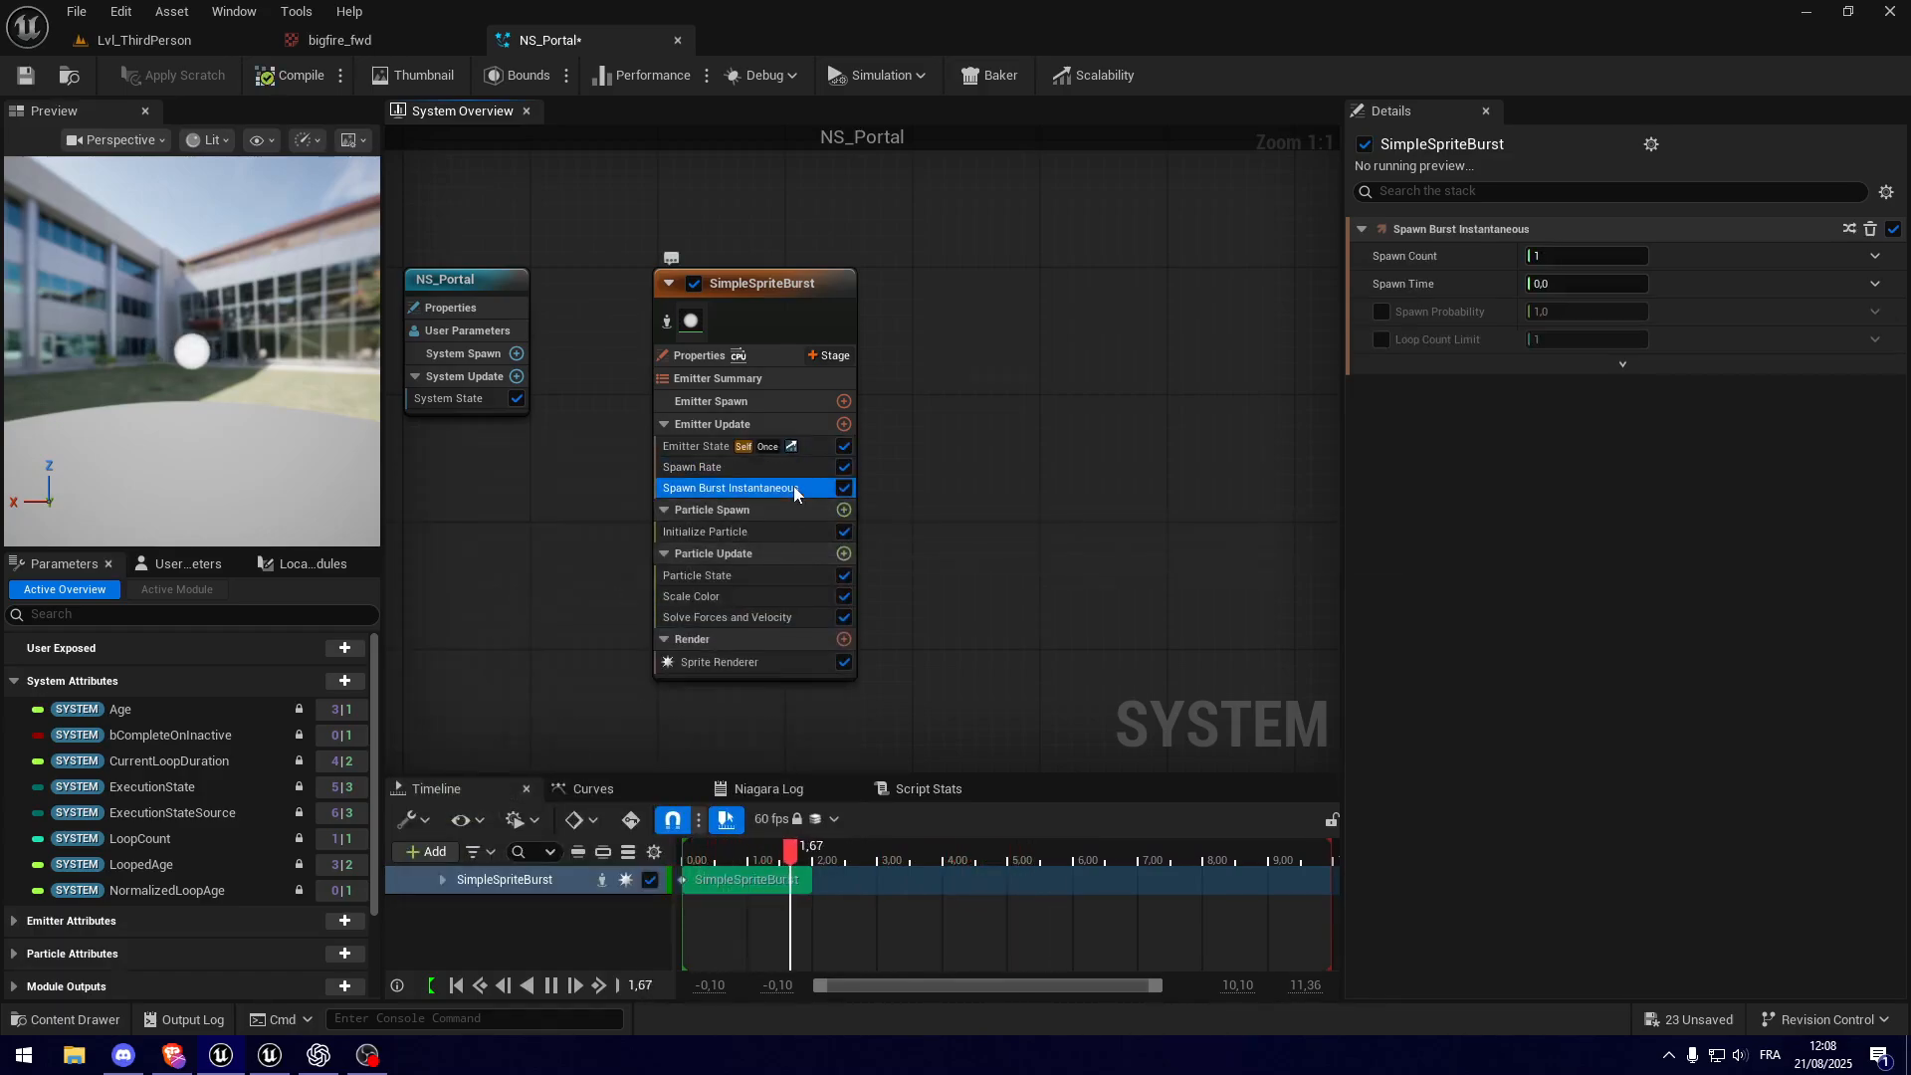
key("Delete")
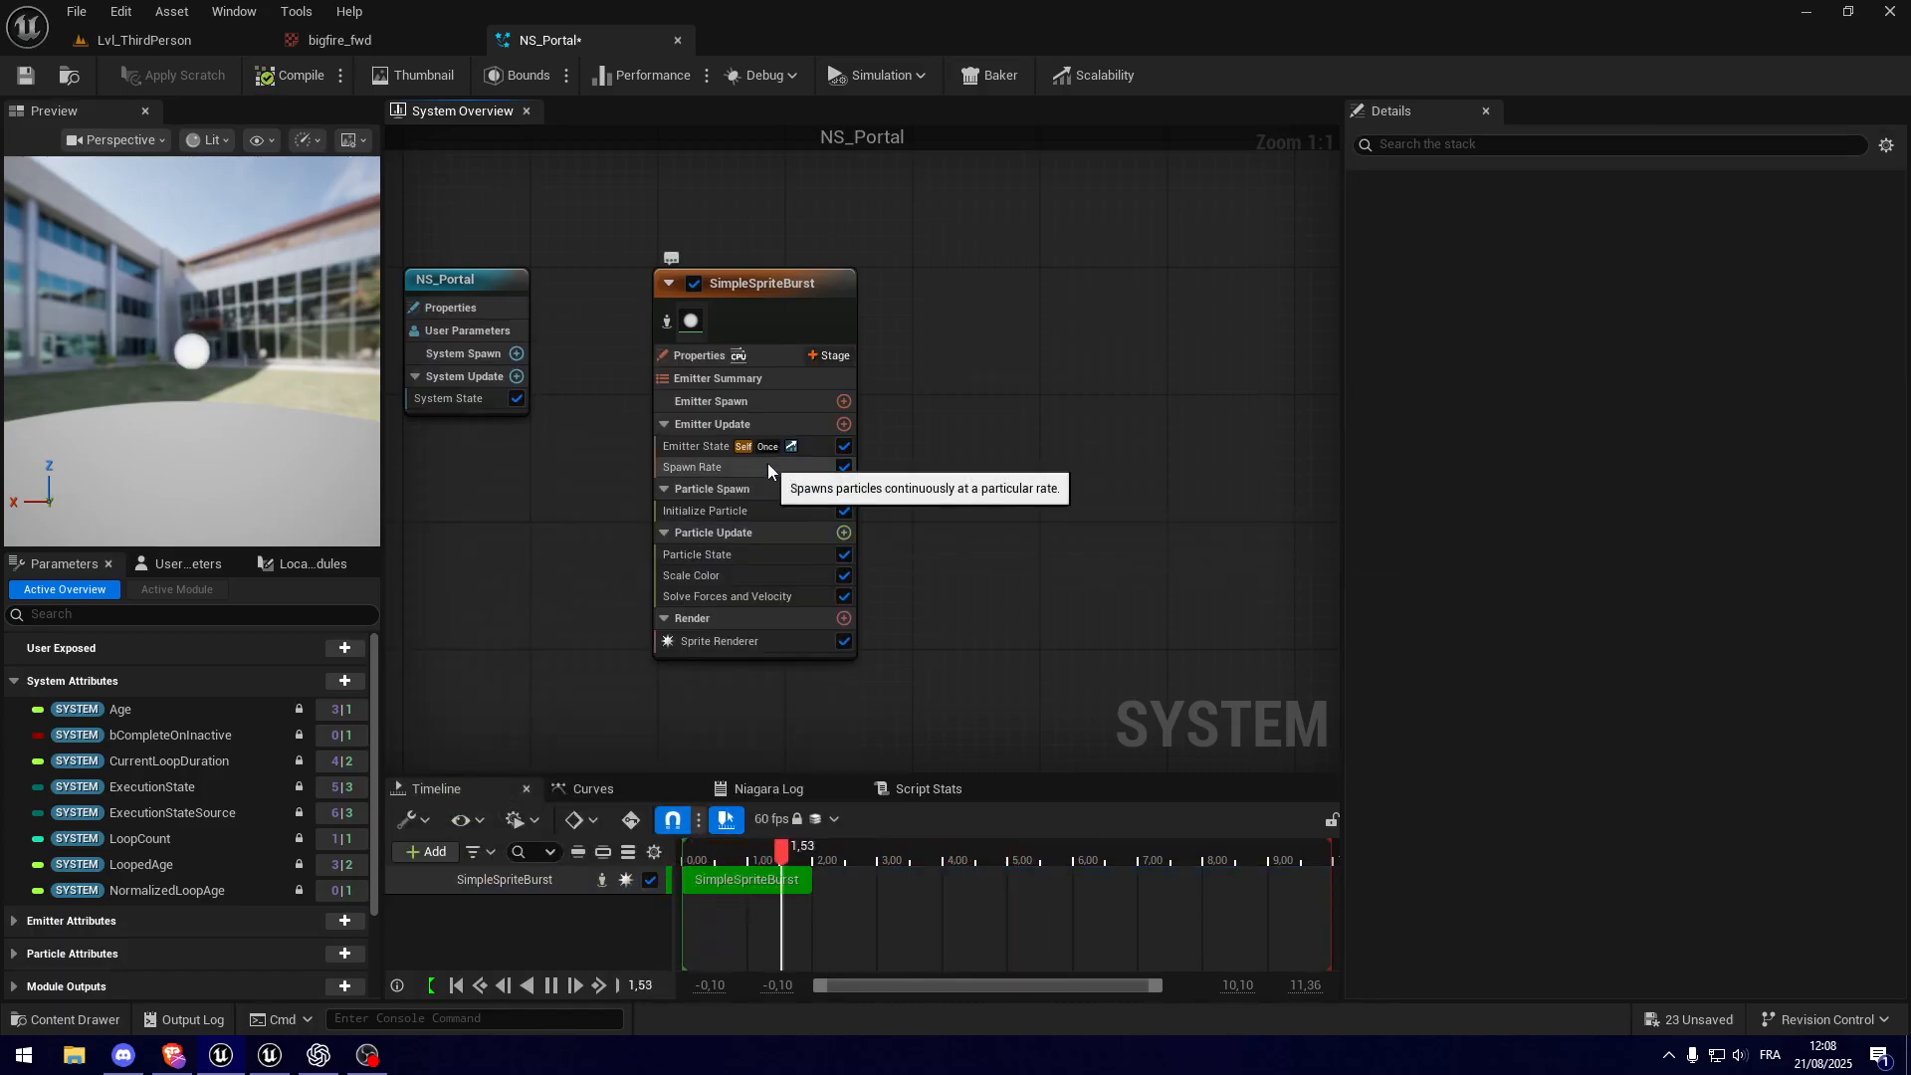
Step: Check the Initialize Particle settings and set the Spawn Rate module's SpawnRate to 5000
left_click(767, 465)
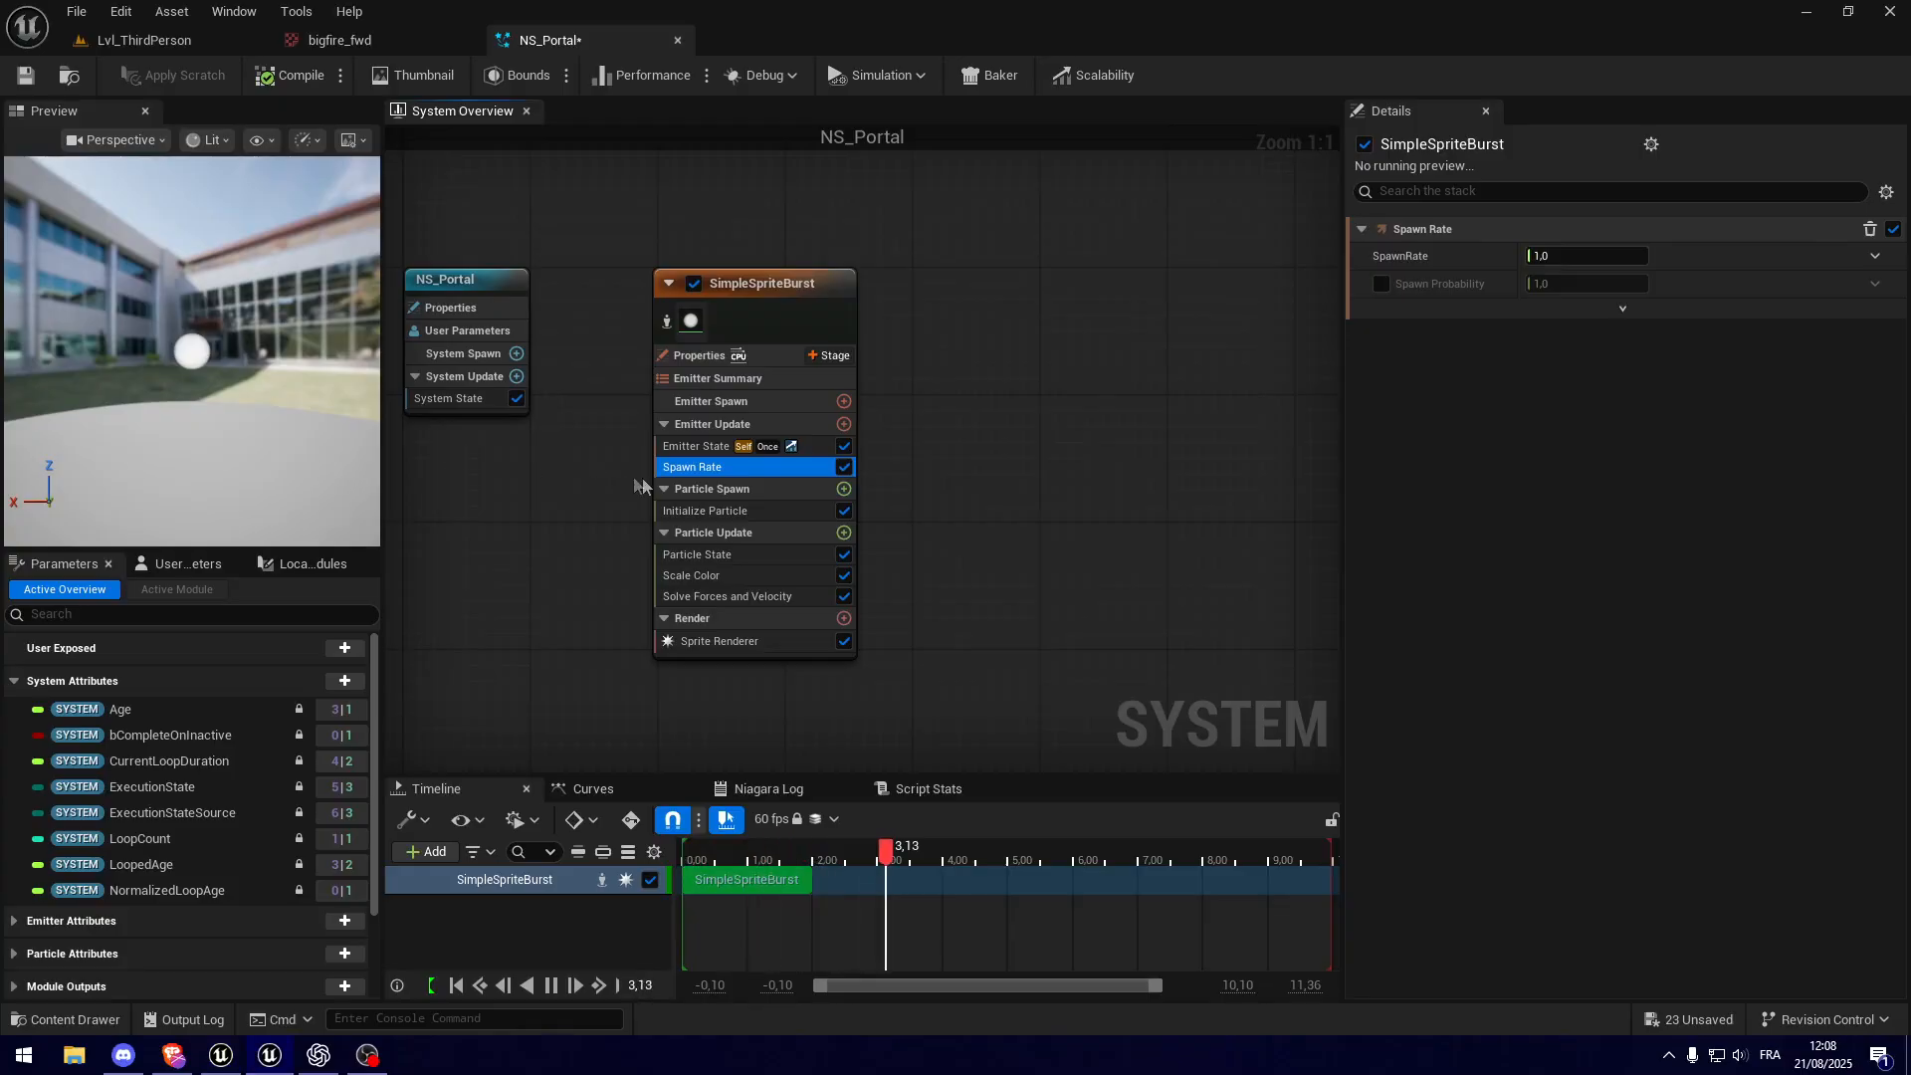
left_click(702, 511)
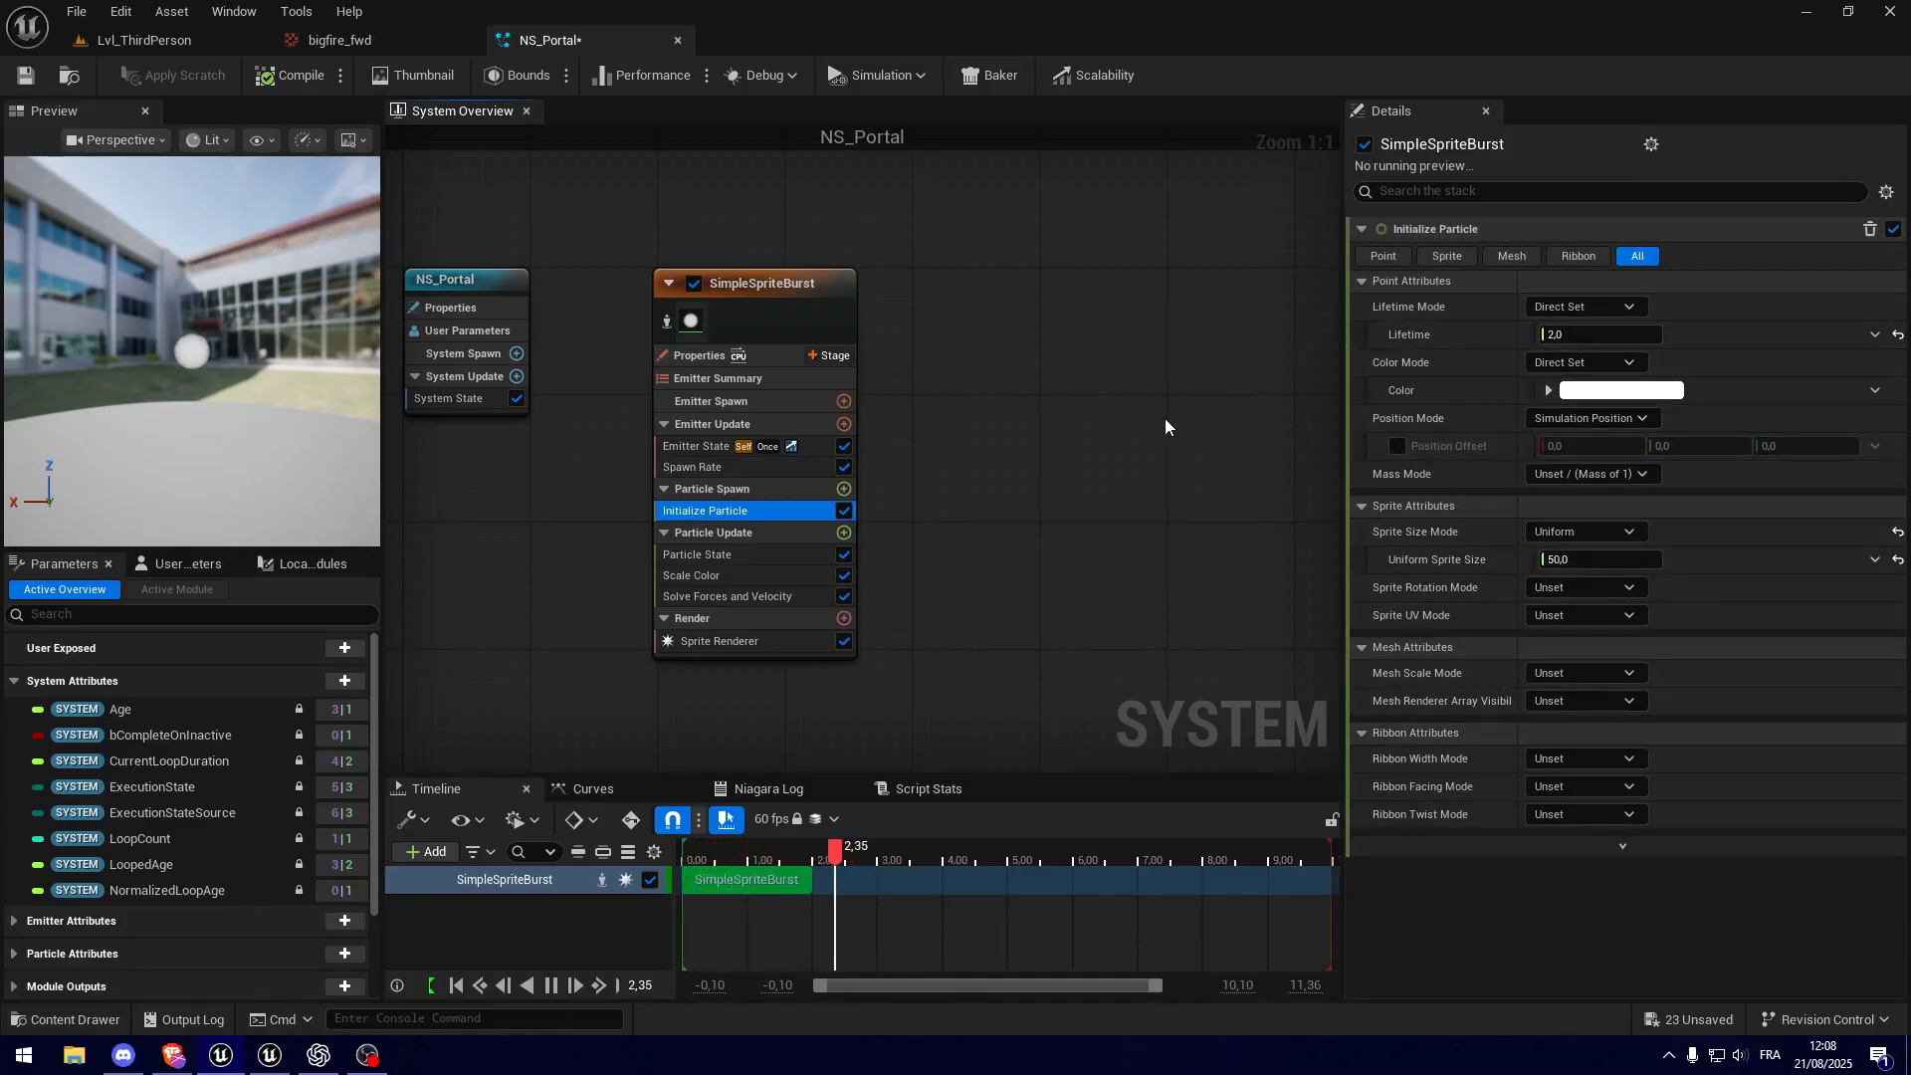
left_click(774, 468)
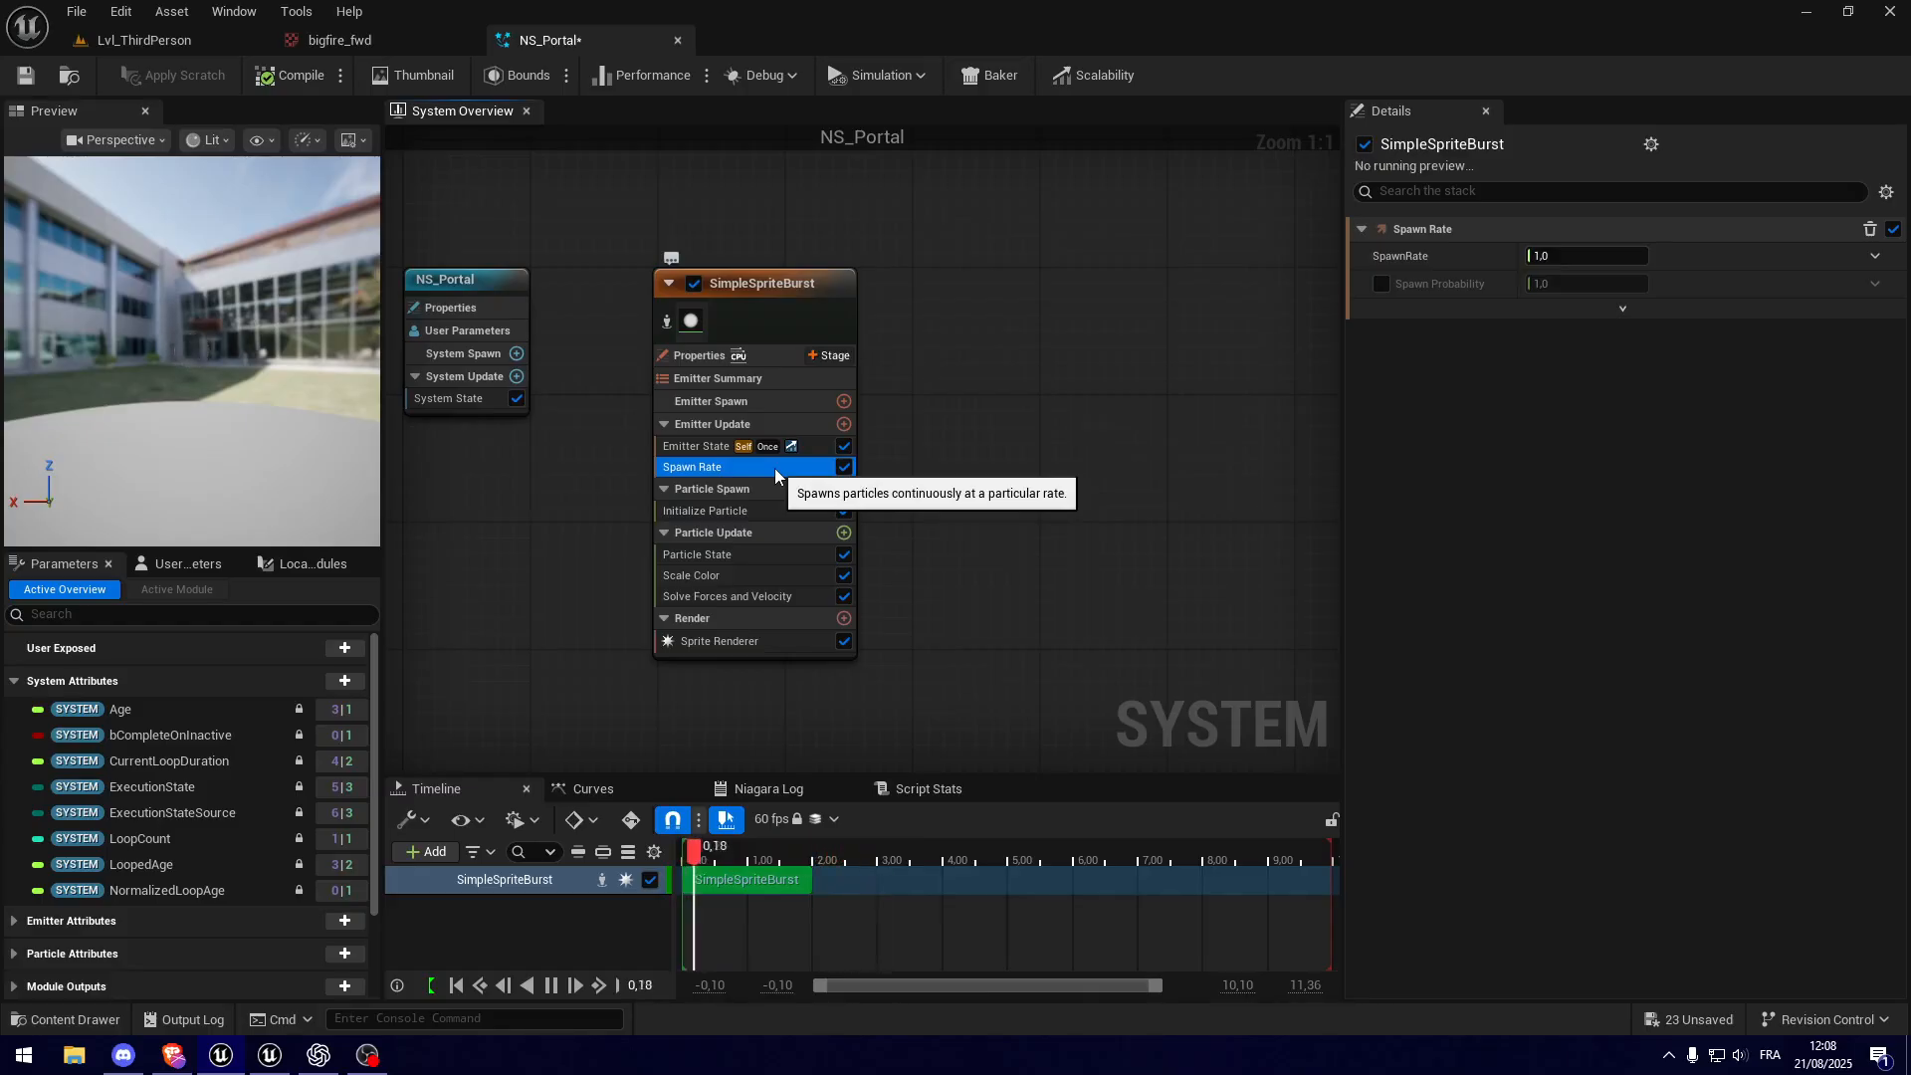
left_click(1561, 252)
type("5000")
key("Return")
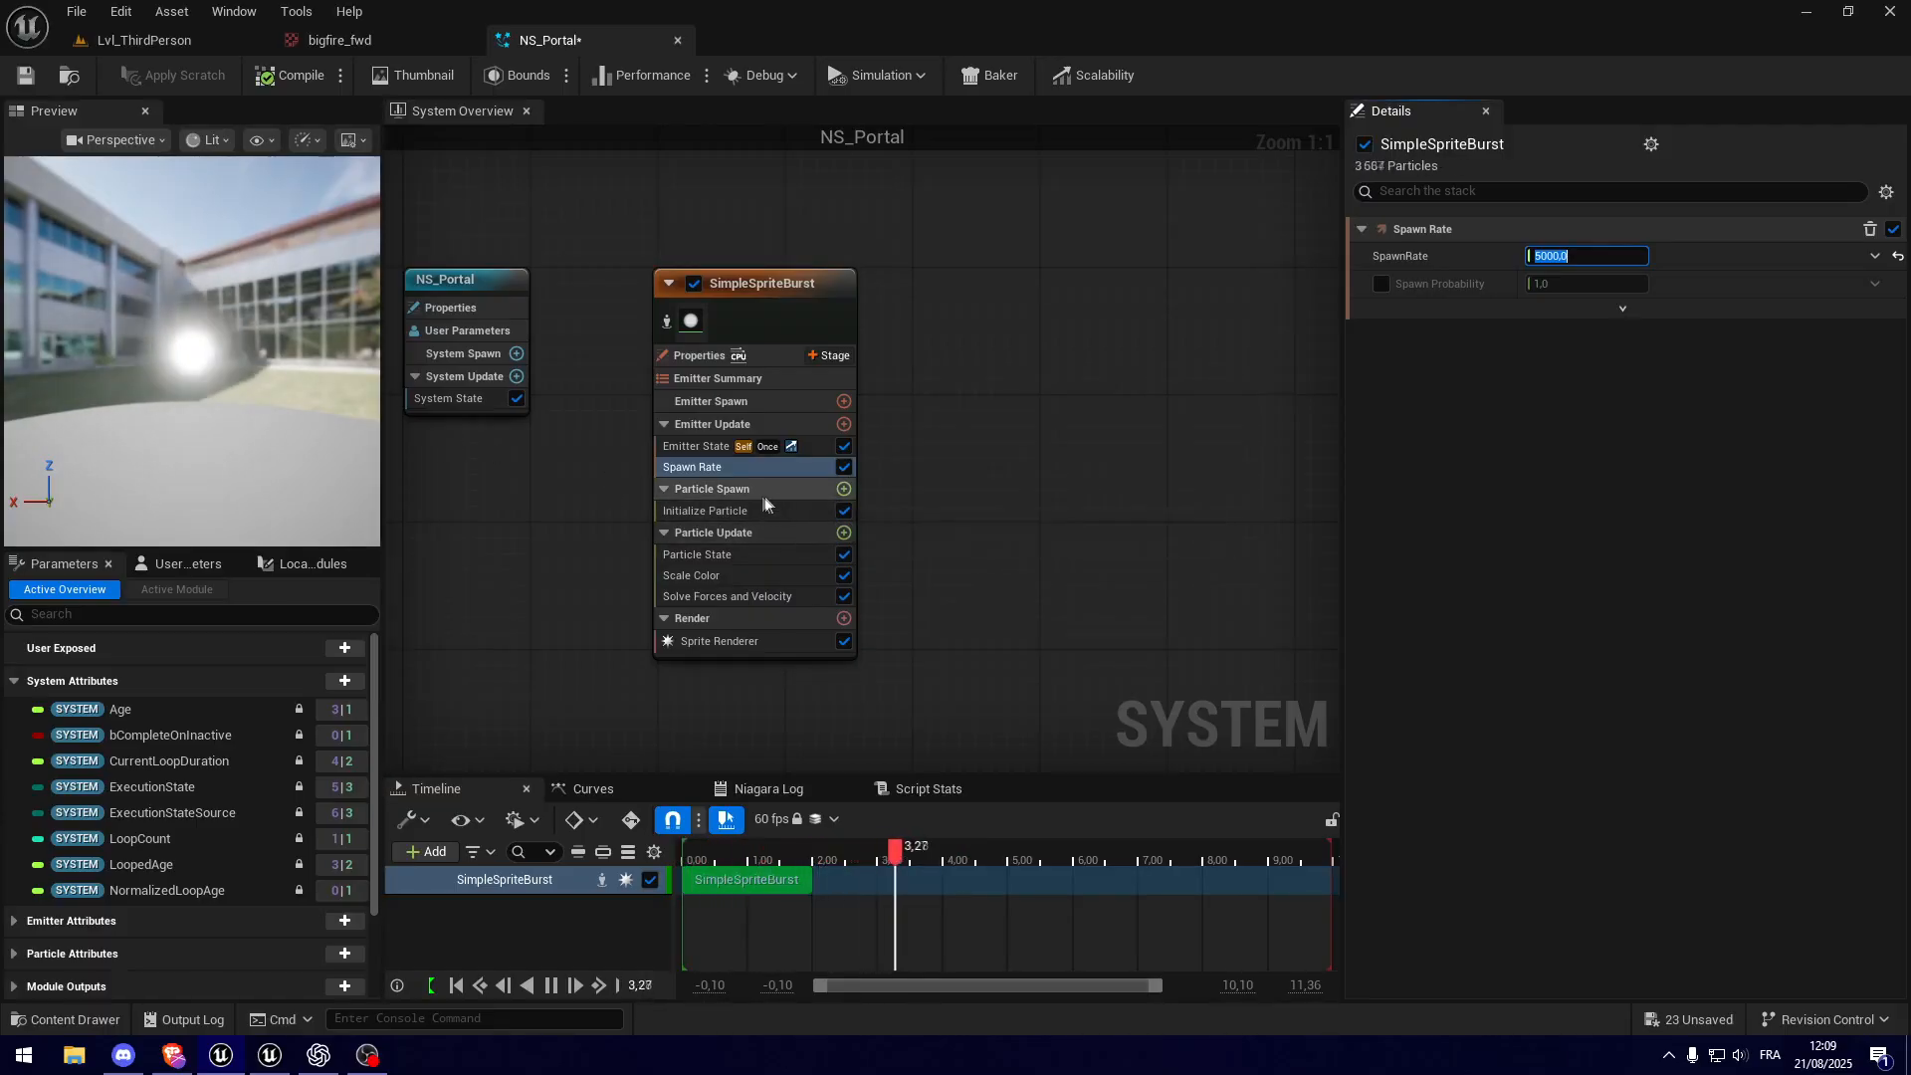
Step: Add a Shape Location module to the emitter's Particle Spawn group
left_click(844, 489)
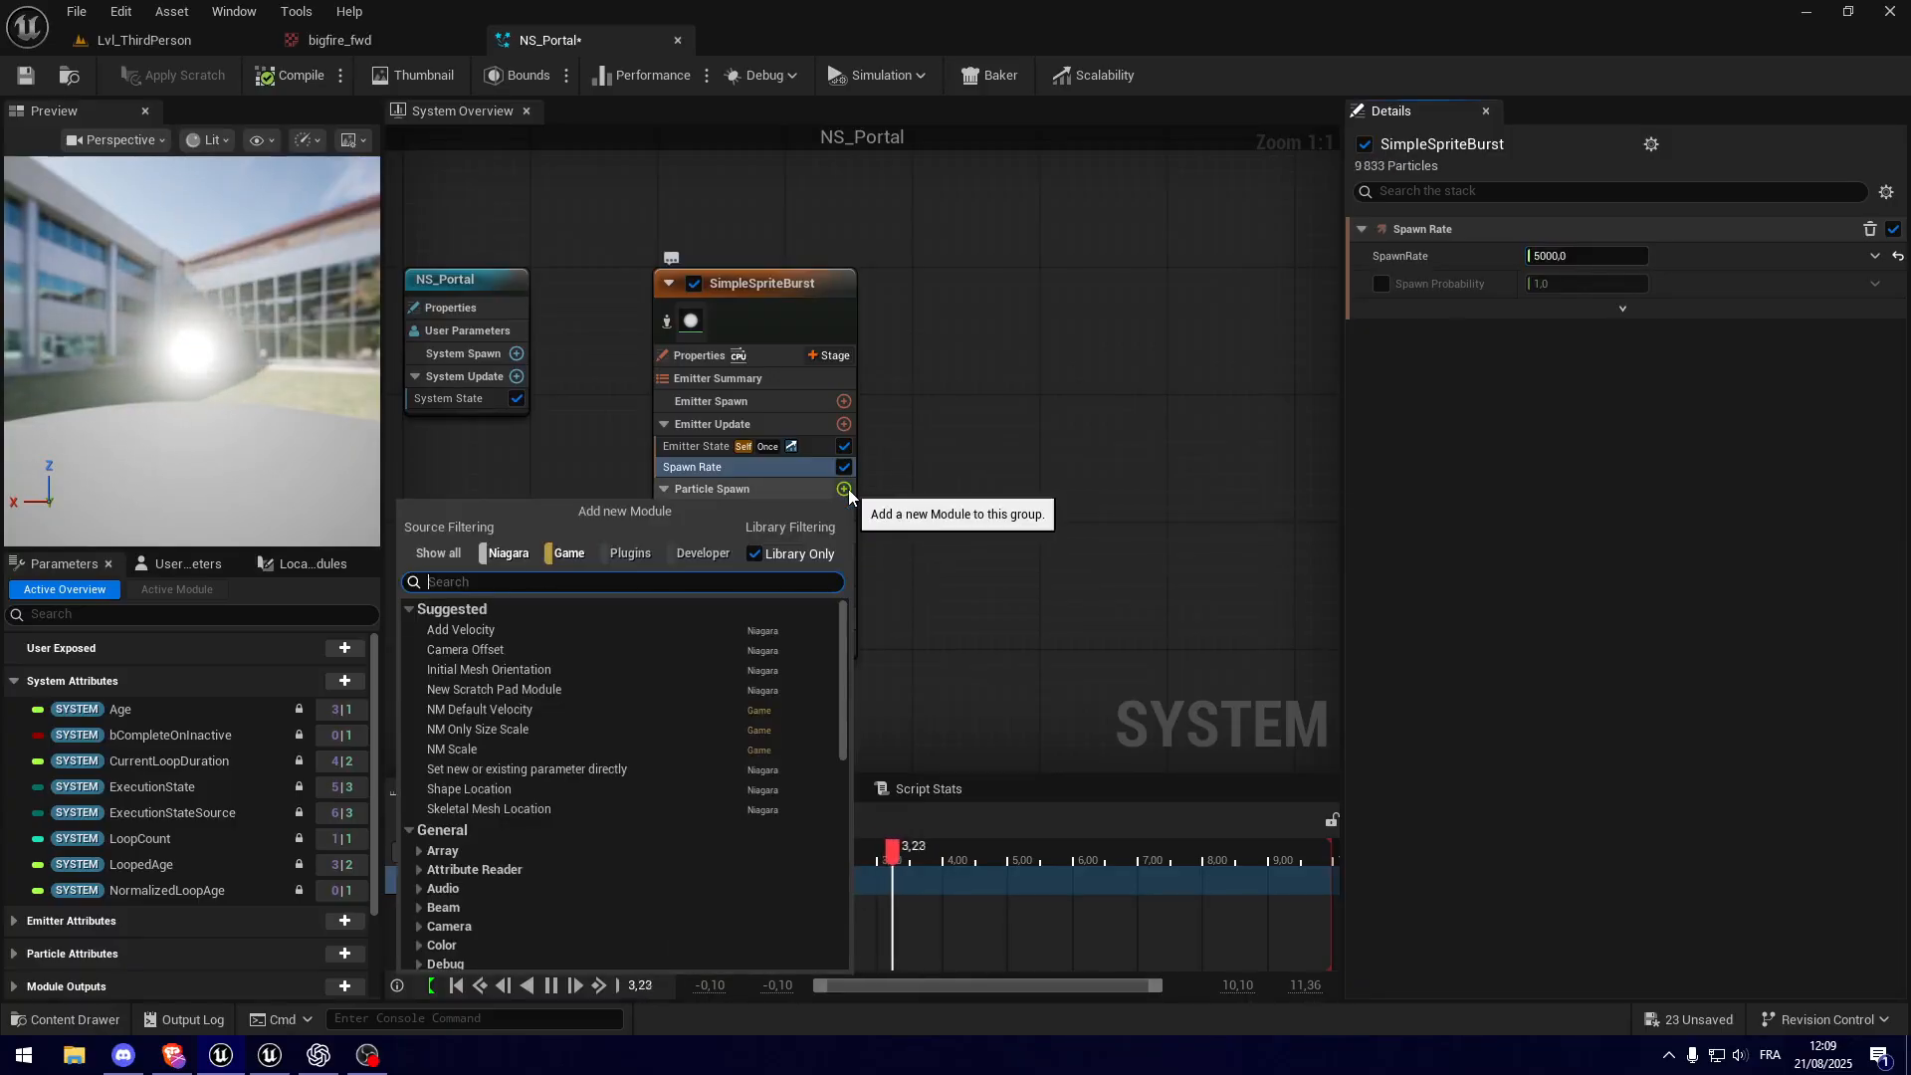
type("shape loca")
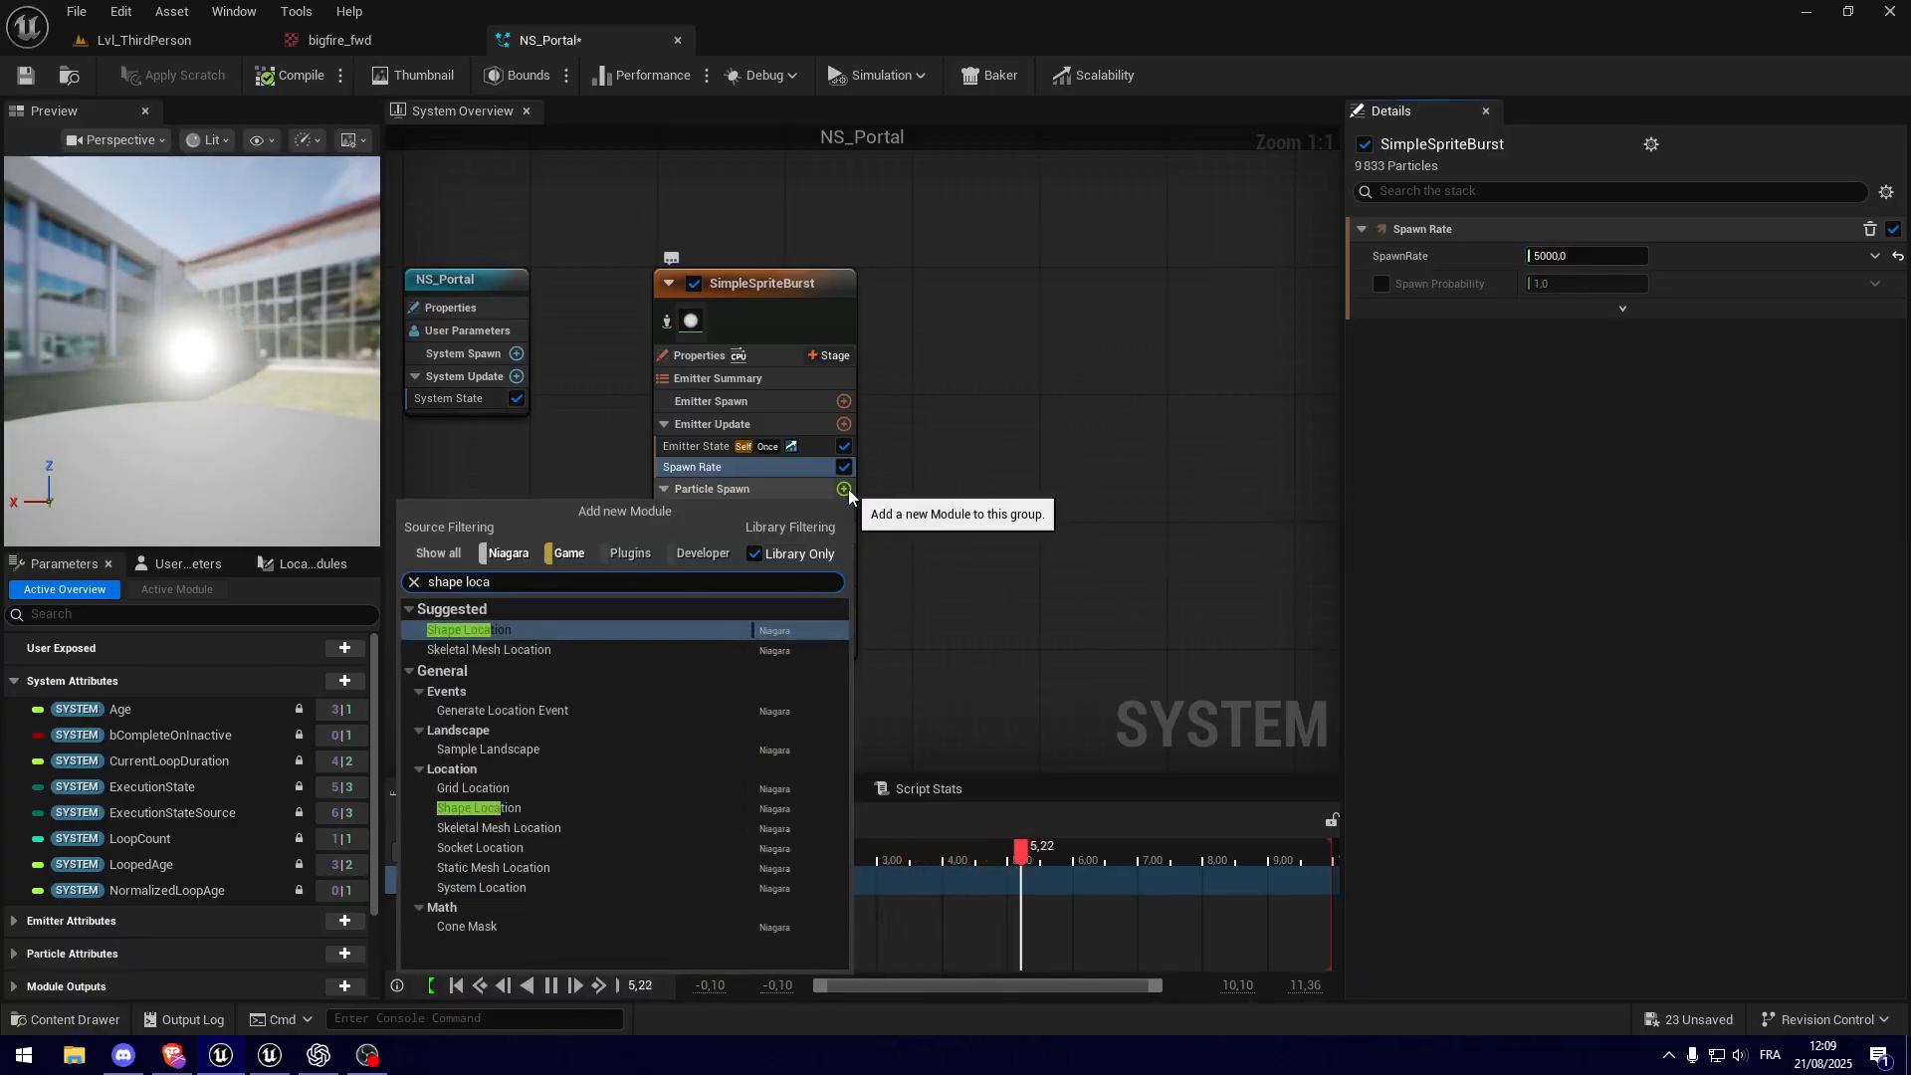
left_click(648, 631)
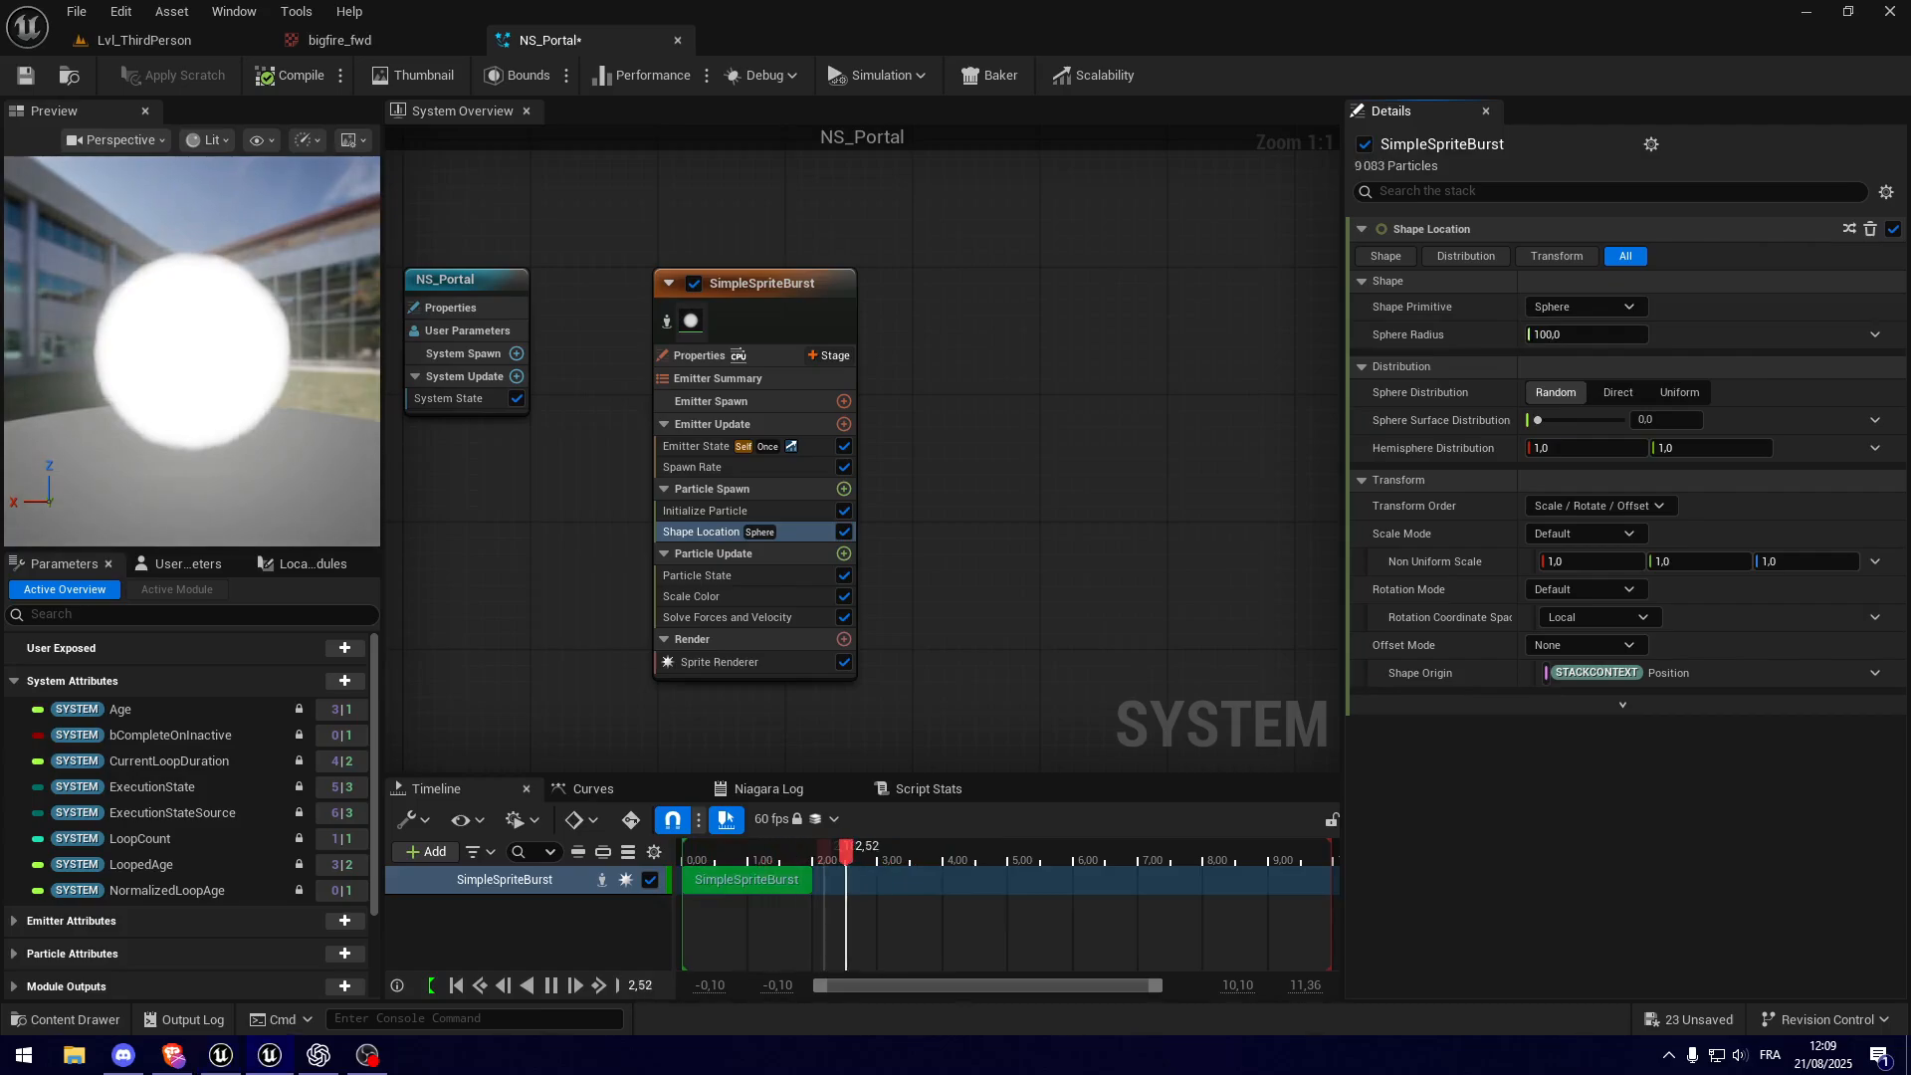
Step: Set the Shape Location primitive to Torus with a Large Radius of 150
left_click(1442, 311)
left_click(1606, 313)
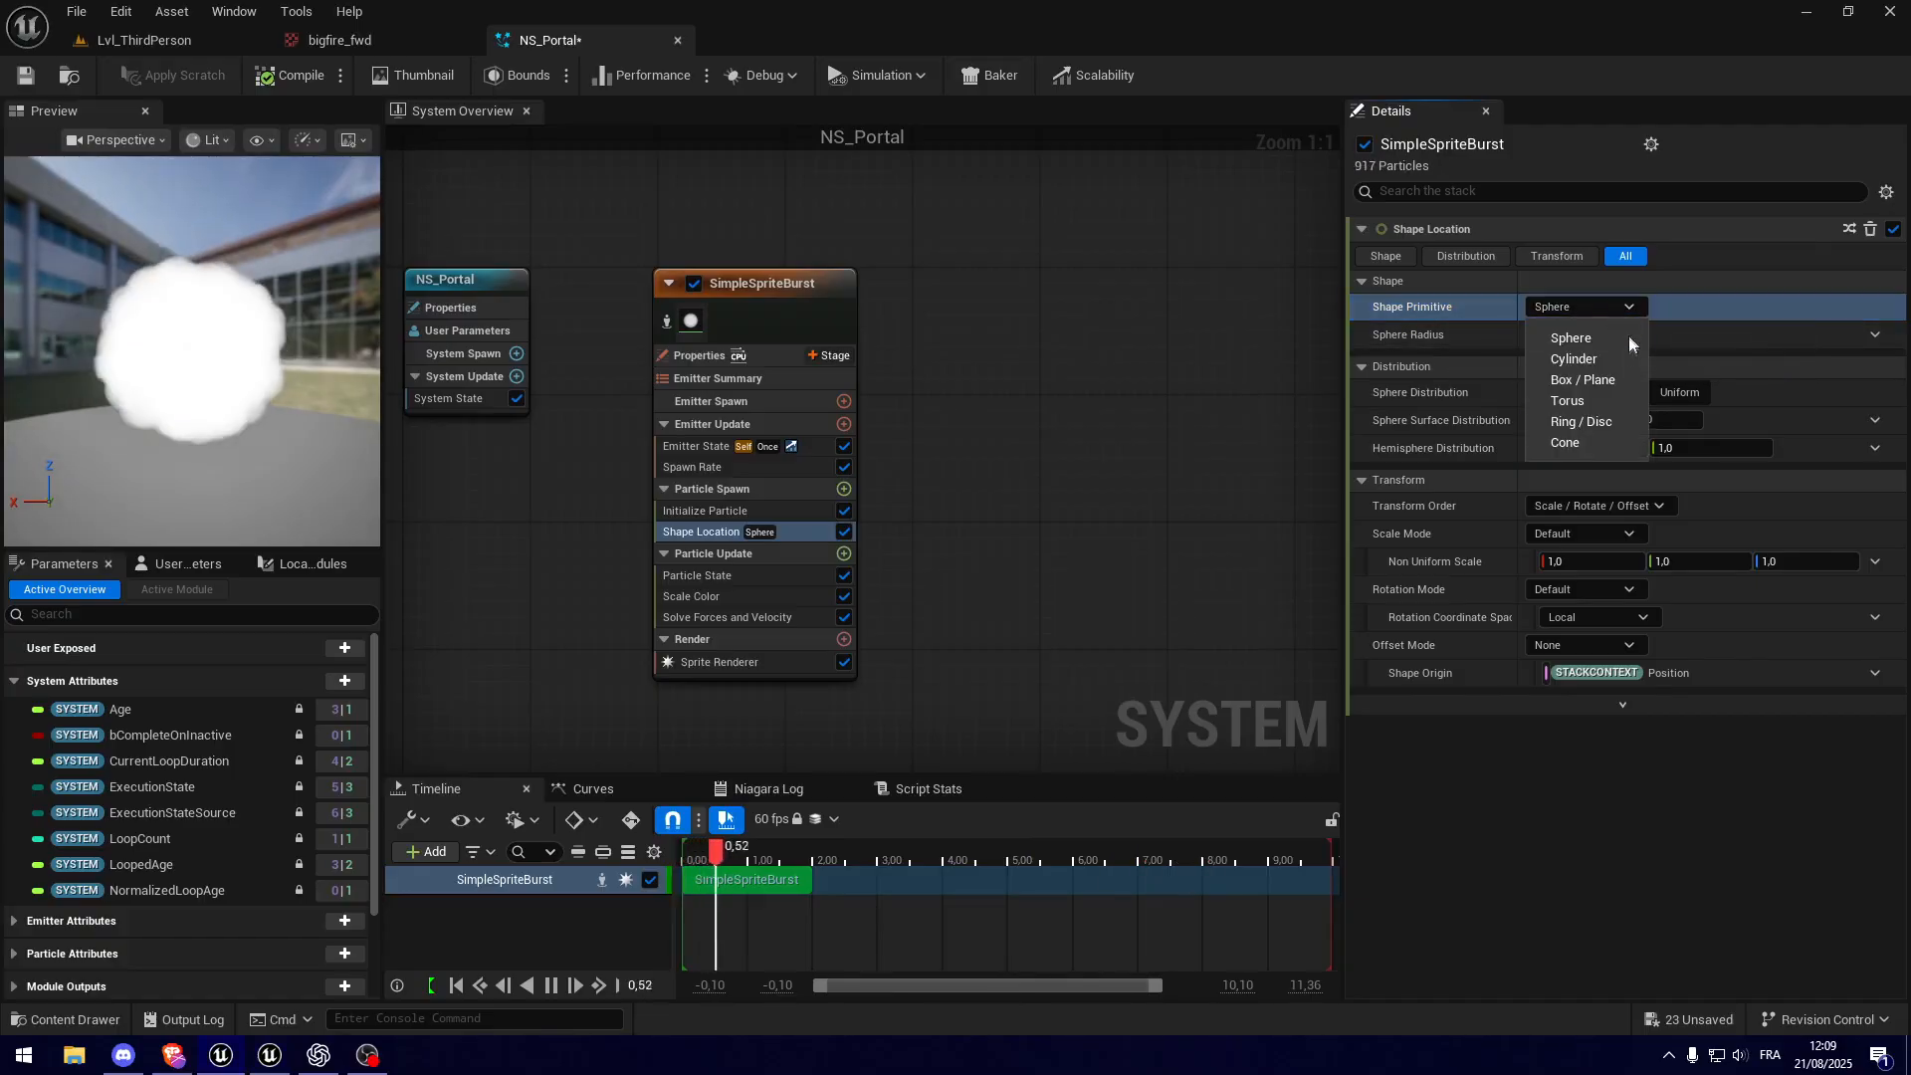
left_click(1583, 400)
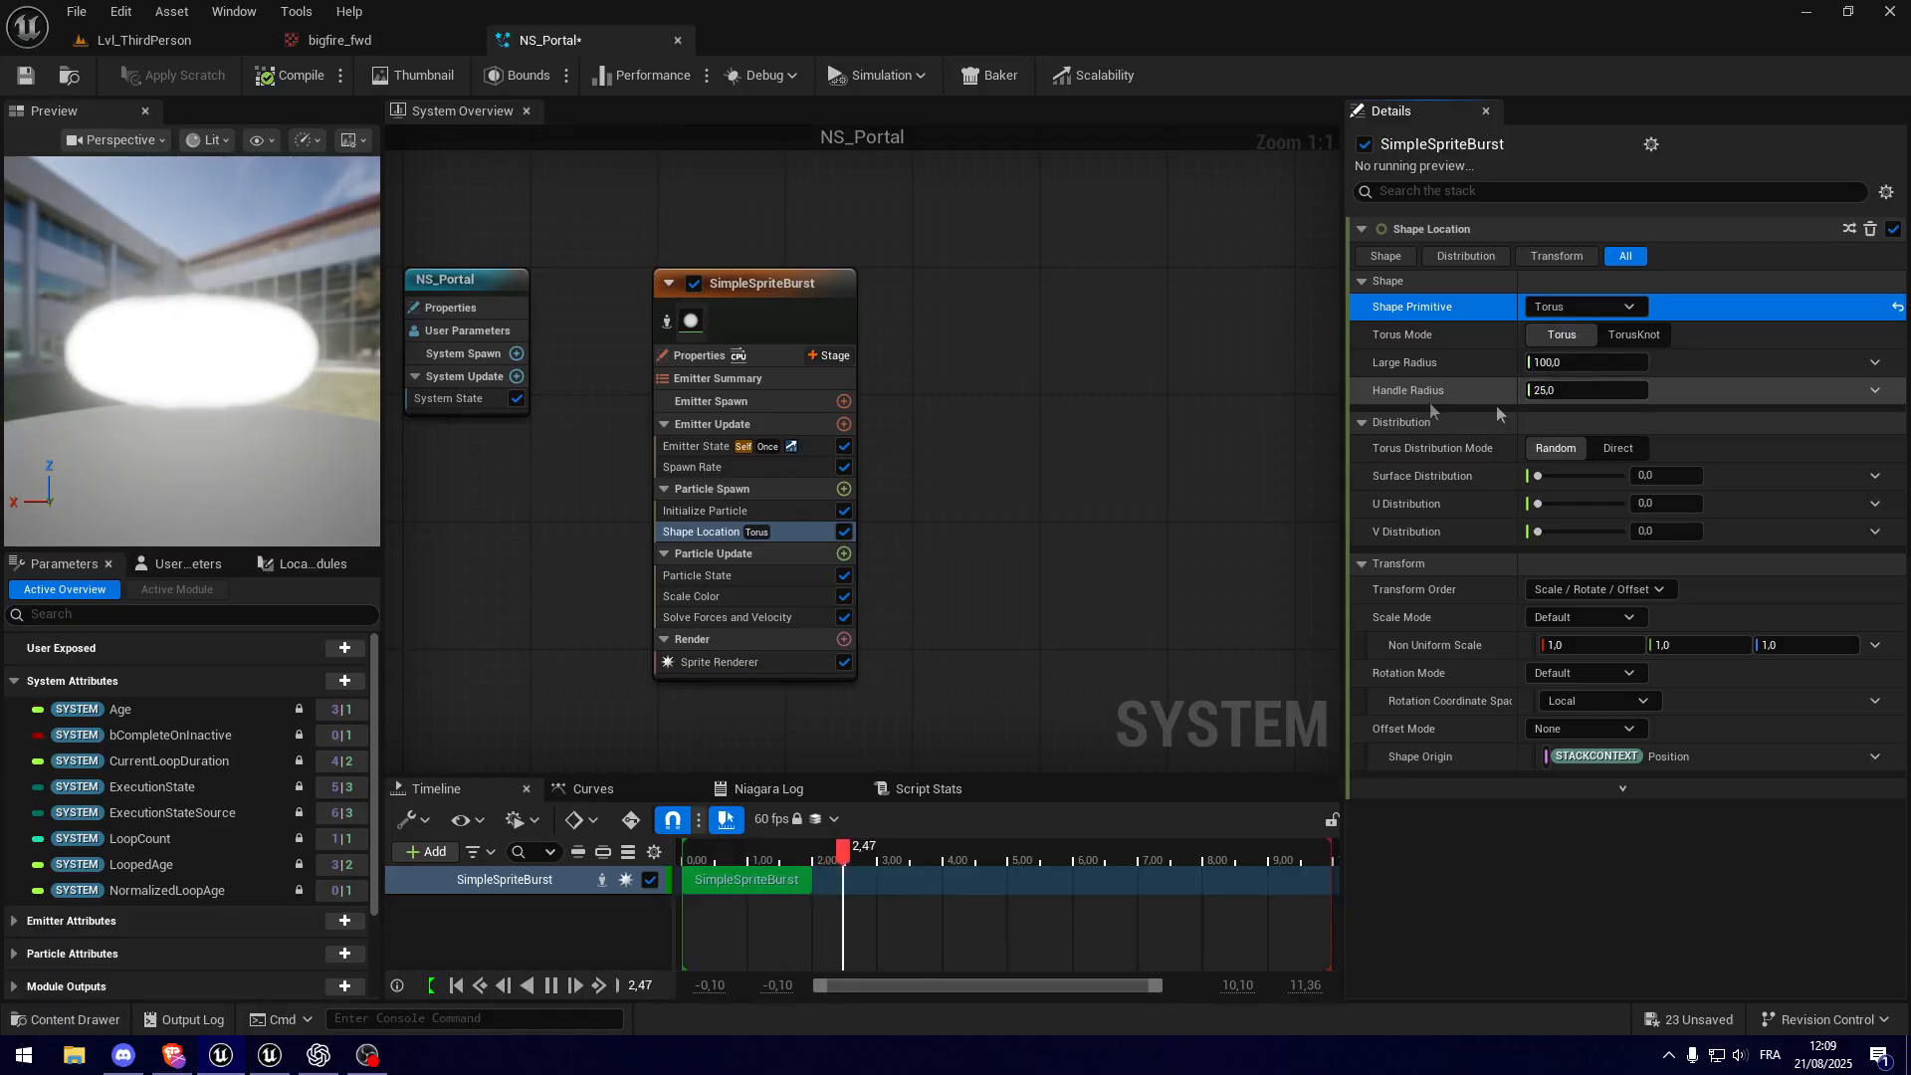
left_click_drag(229, 318, 190, 453)
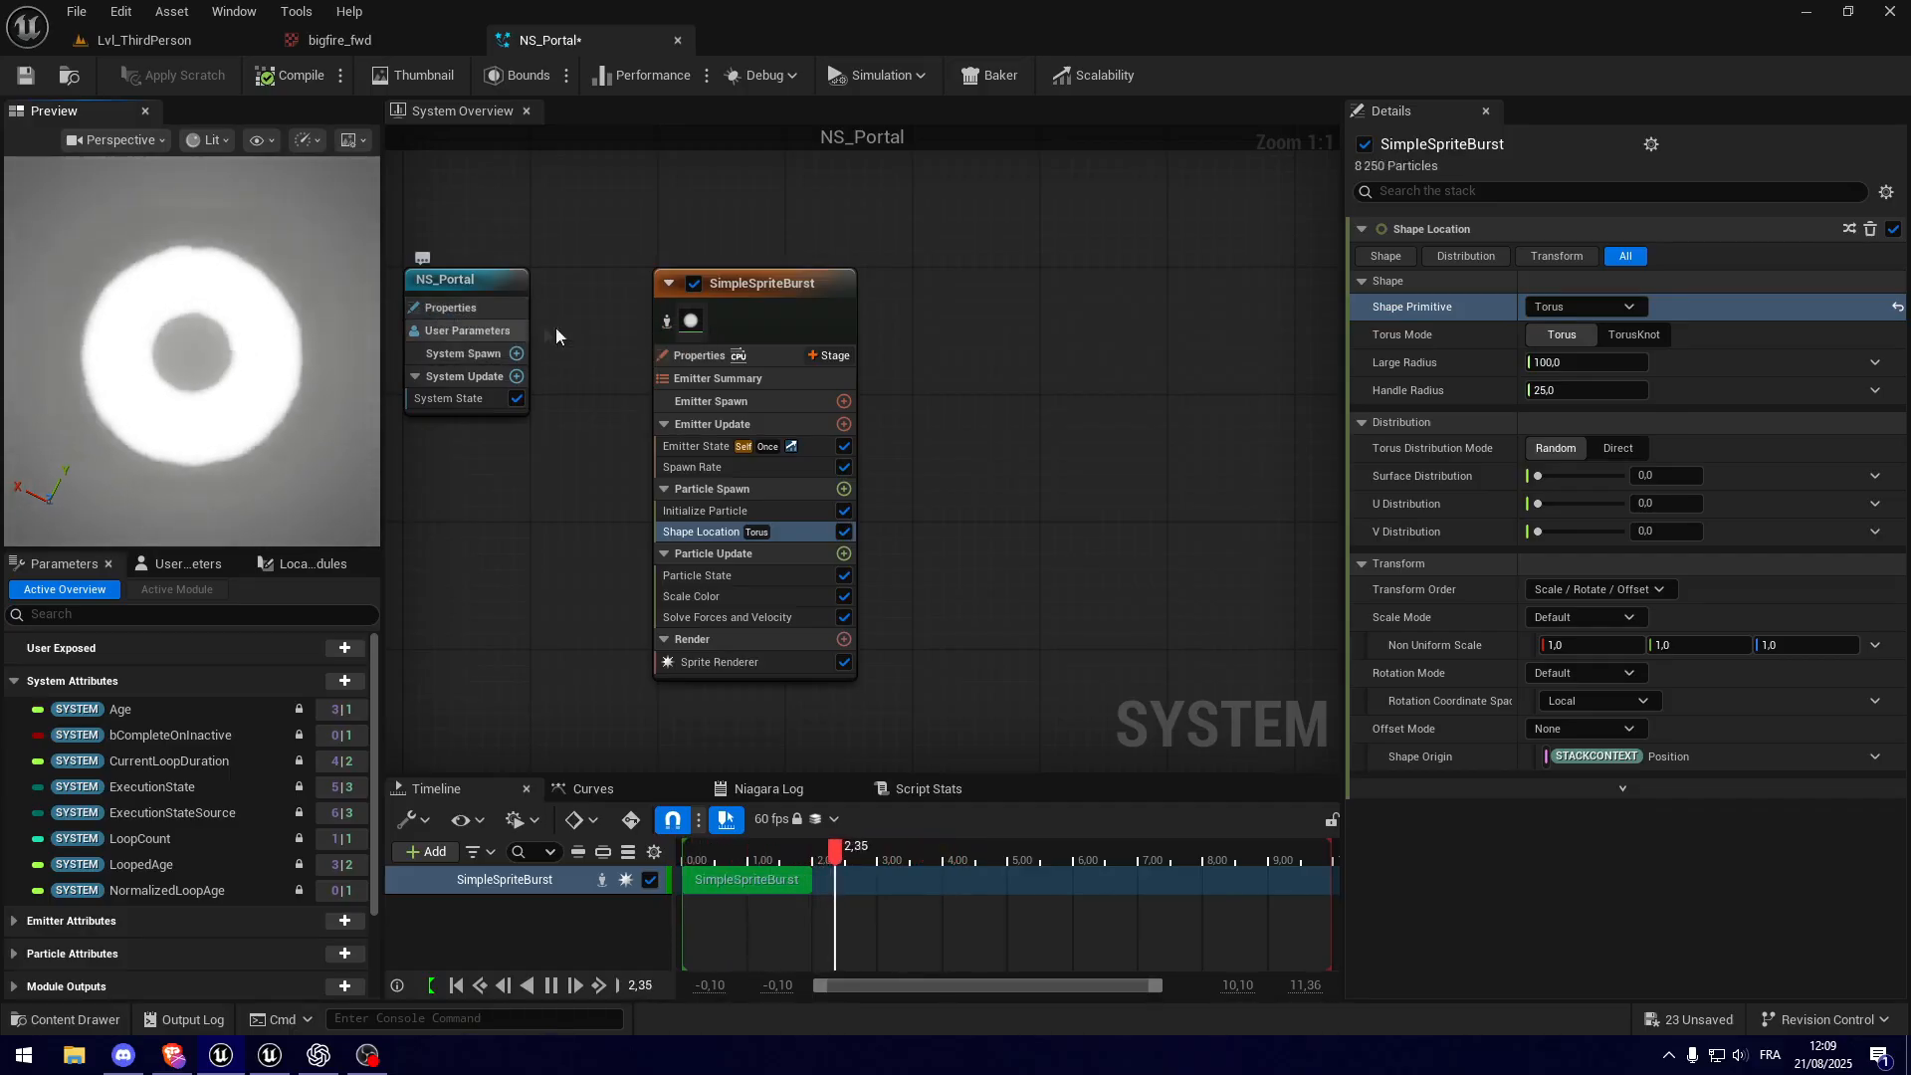
left_click_drag(1574, 362, 1624, 362)
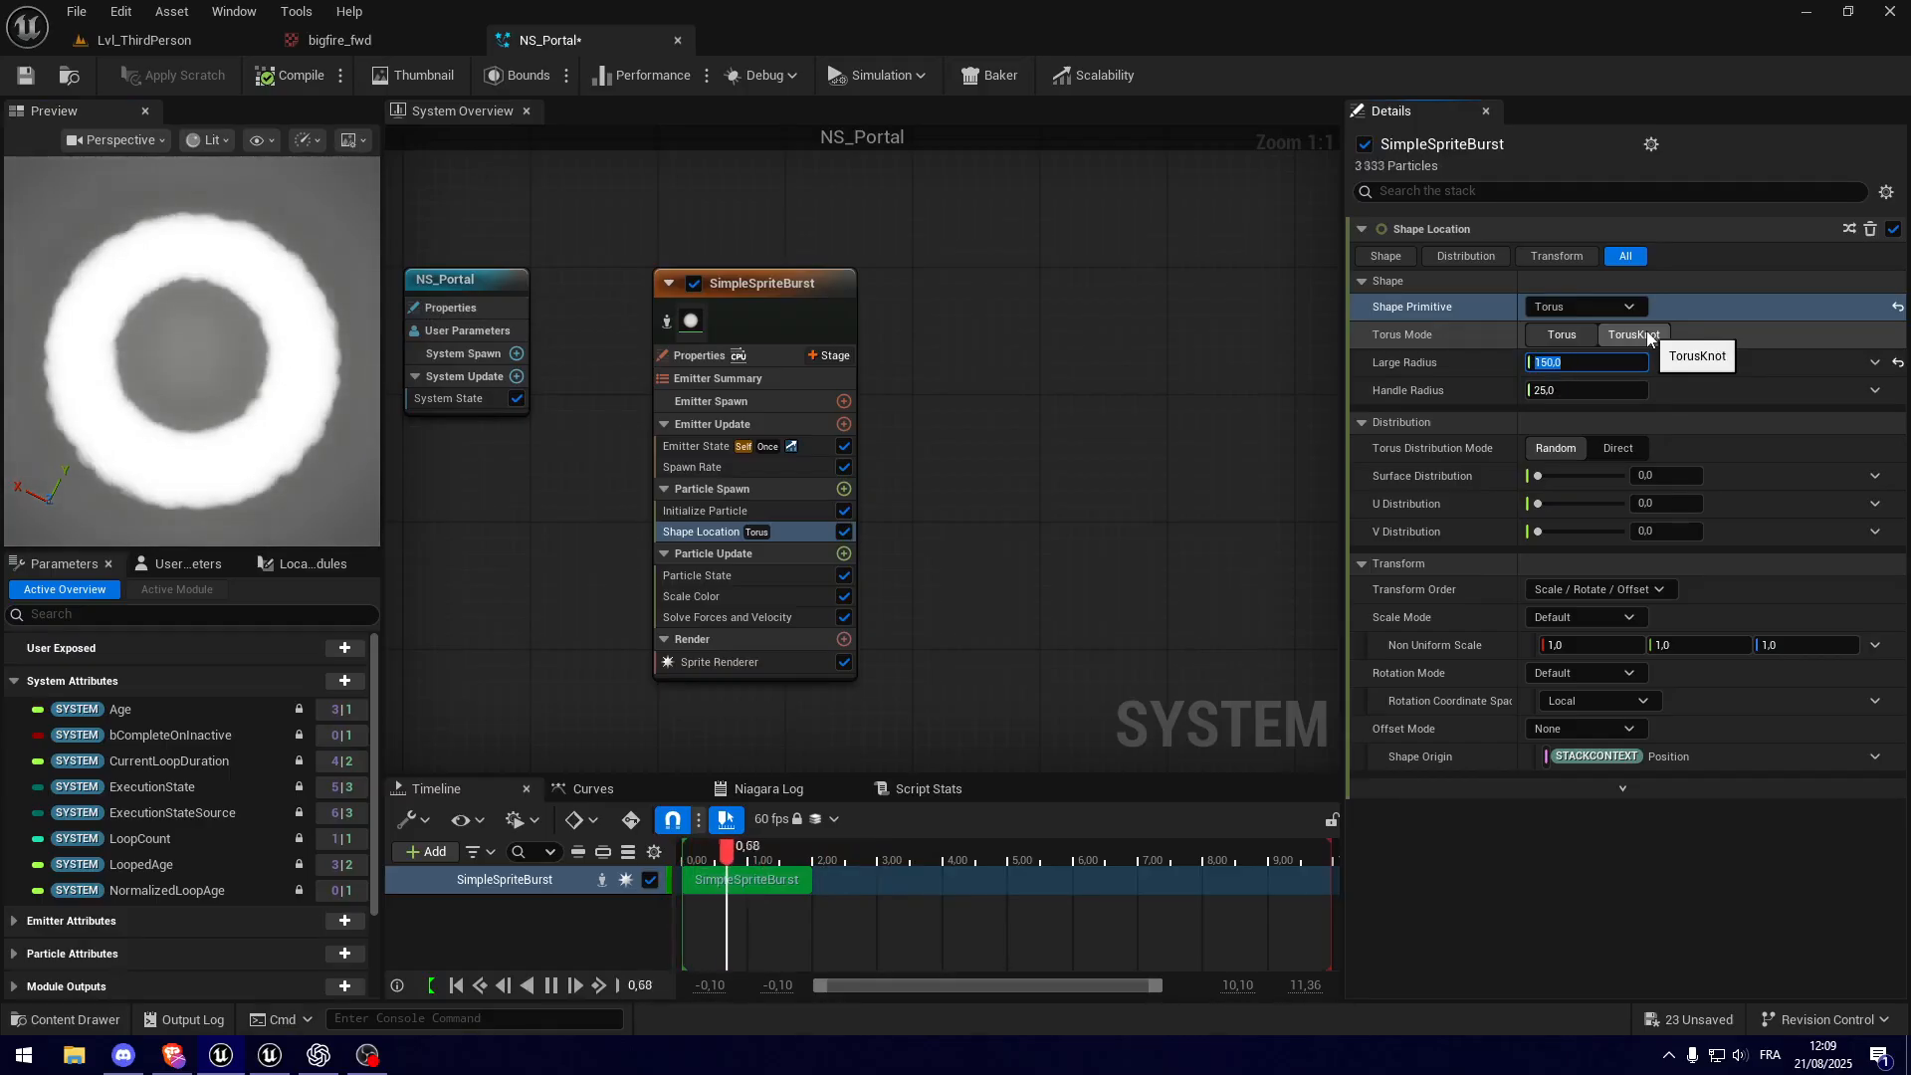
Step: Try torus Large Radius values of 600 and 5, and return the radius to 150
type("600")
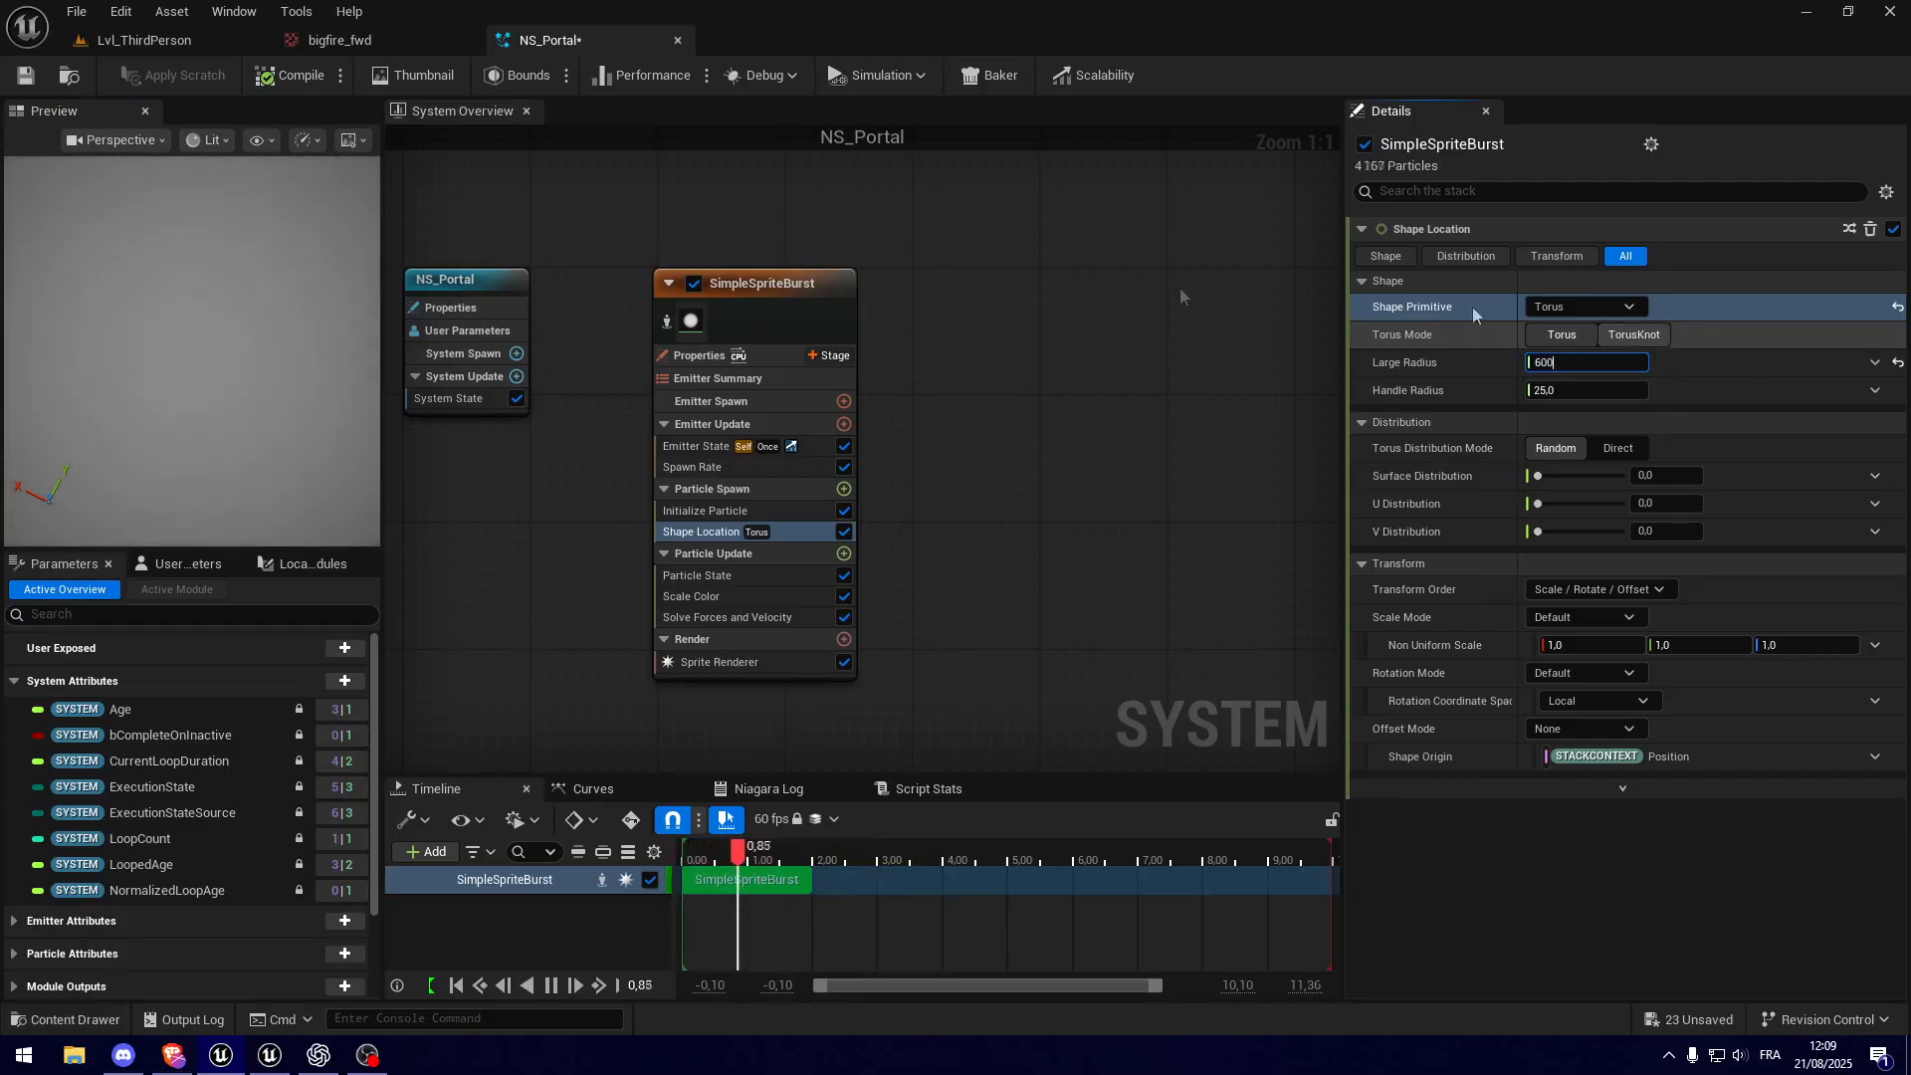
scroll(130, 407, "down", 5)
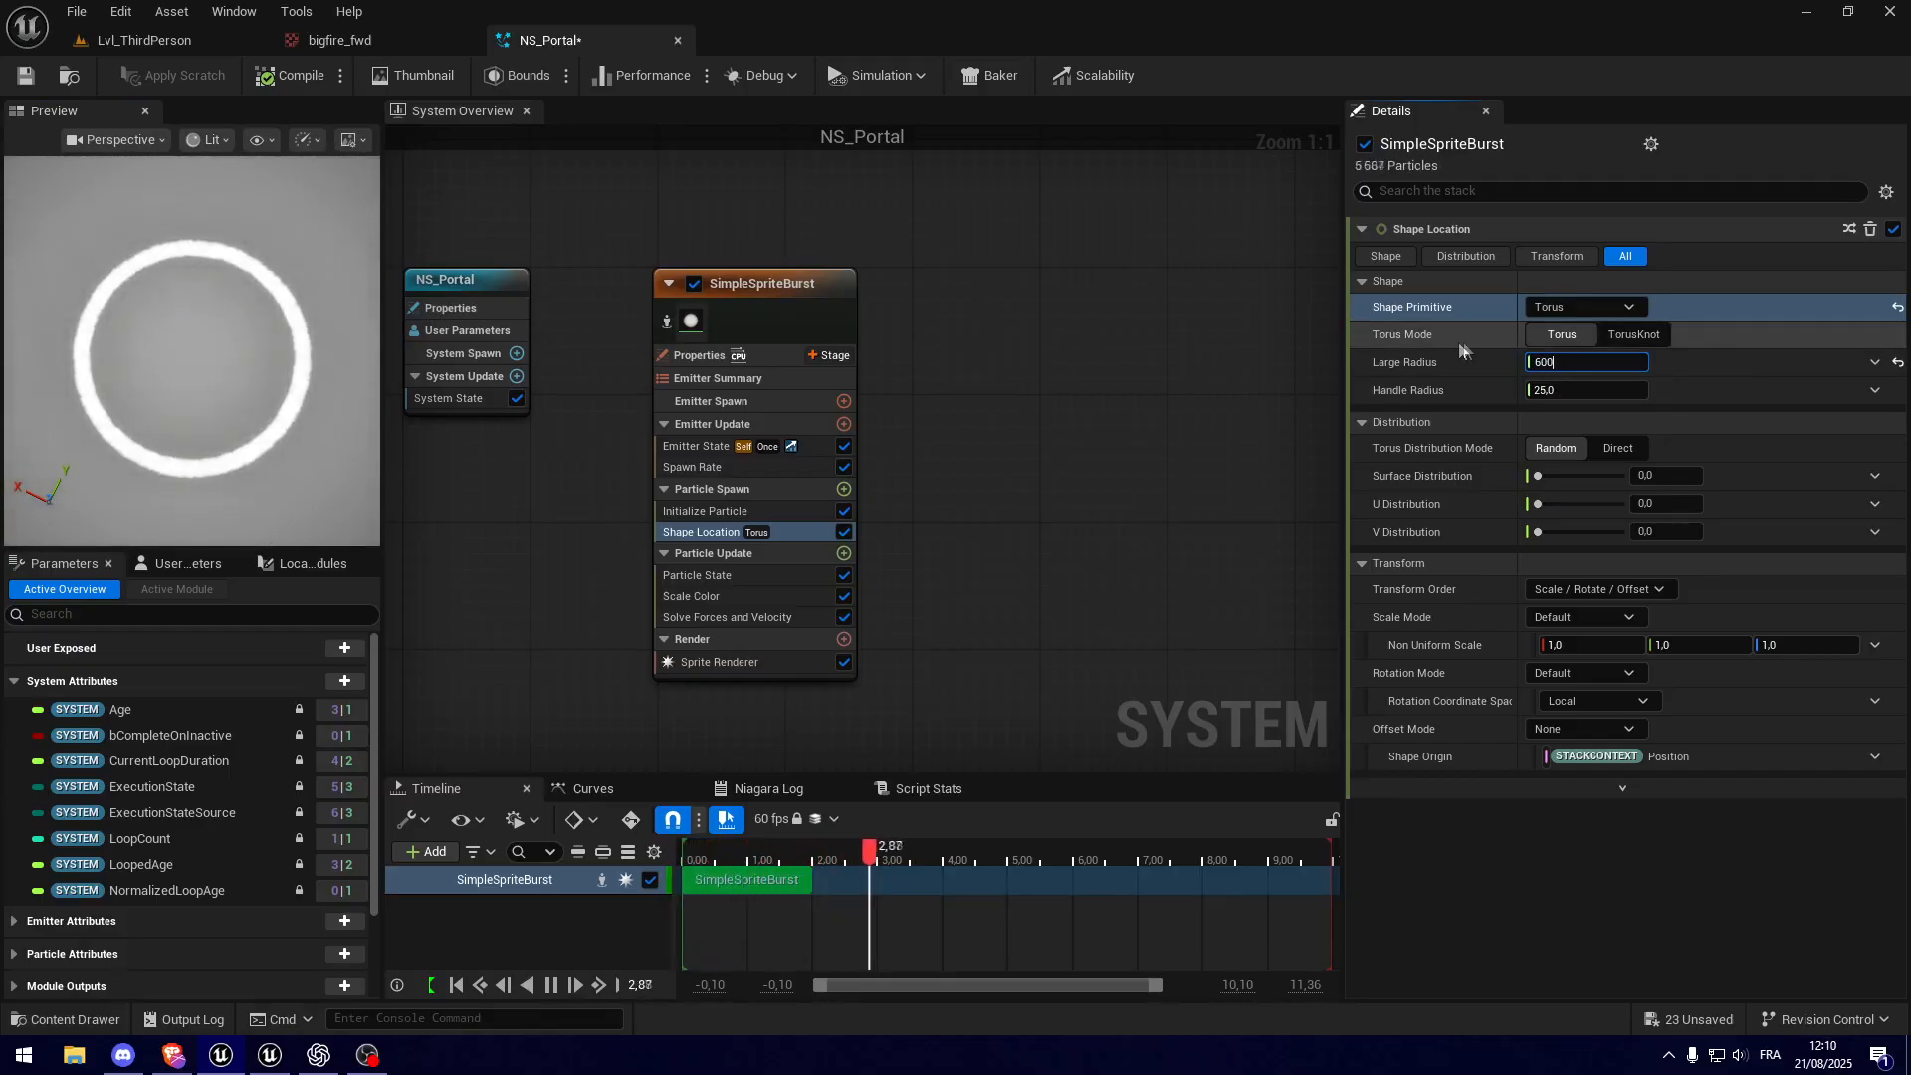
left_click(1572, 366)
left_click_drag(1572, 367, 1490, 359)
type("5")
key("Return")
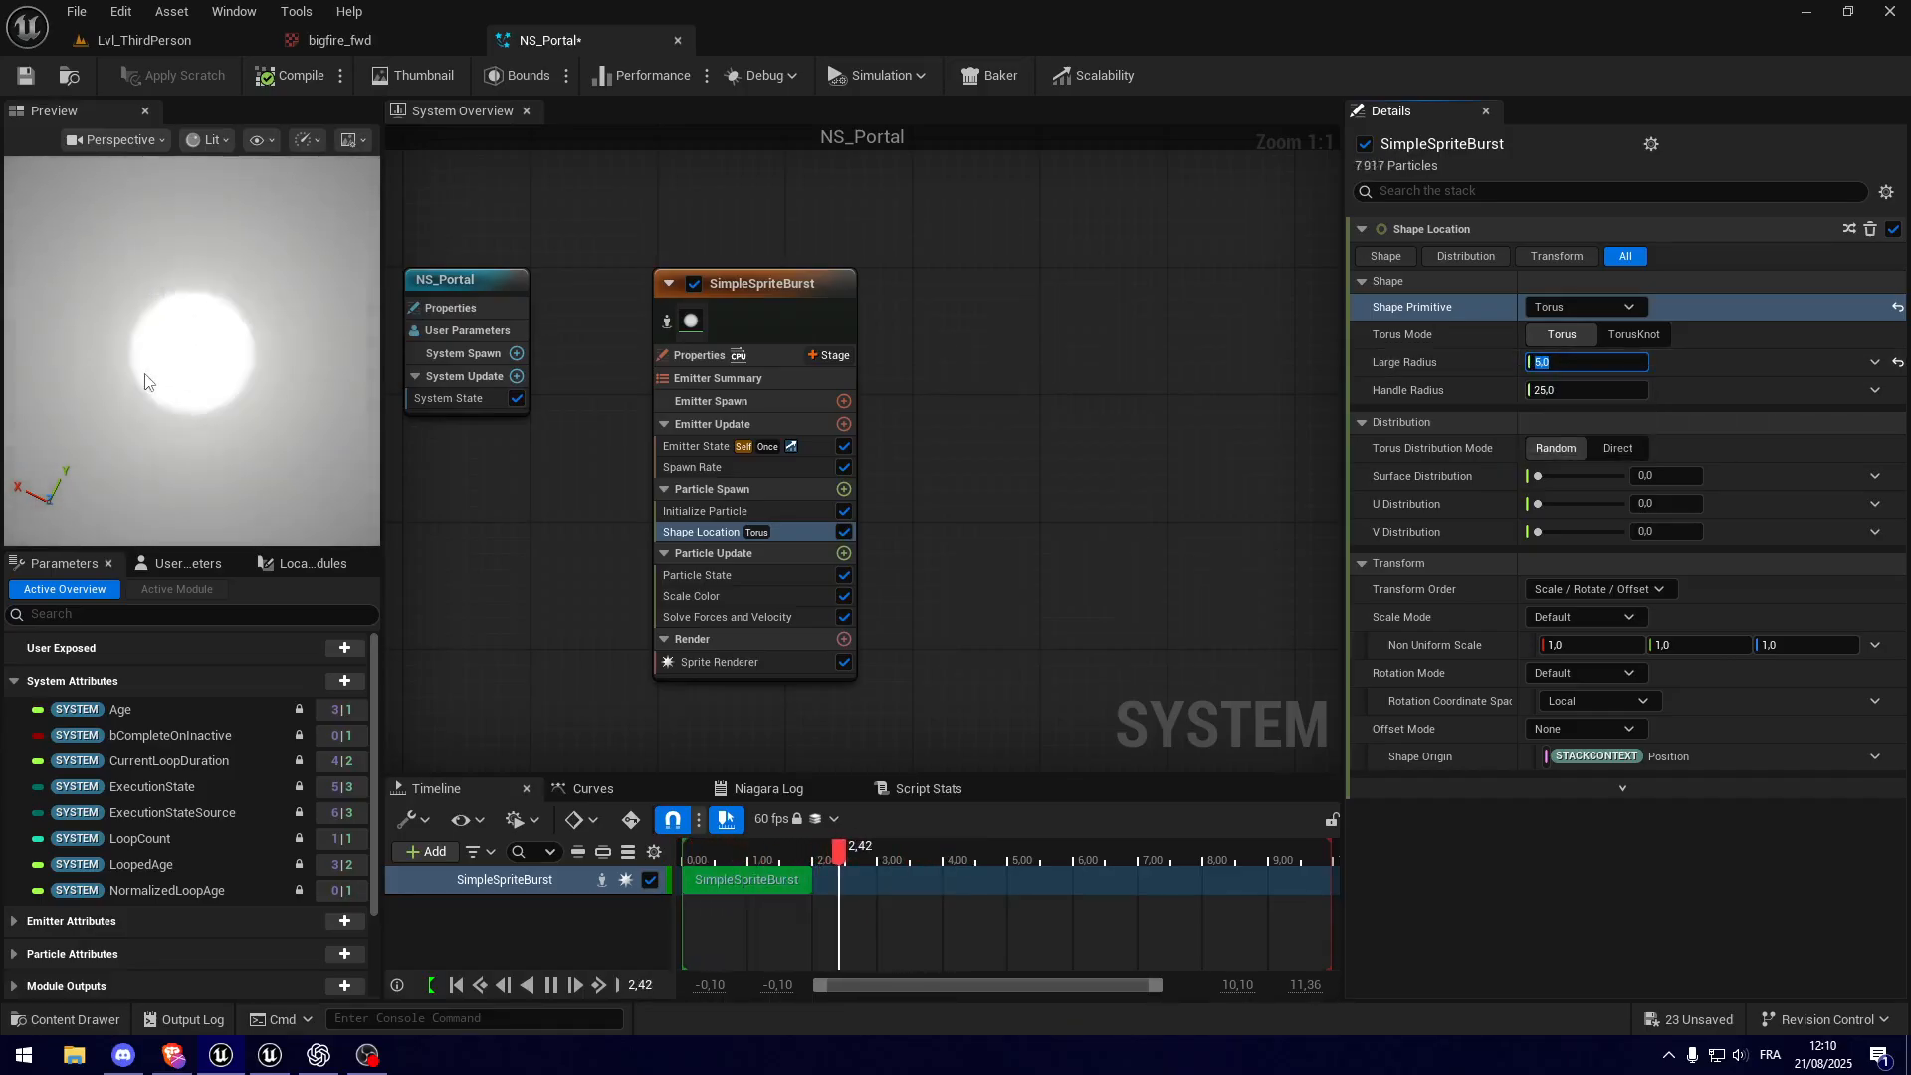
key("BackSpace")
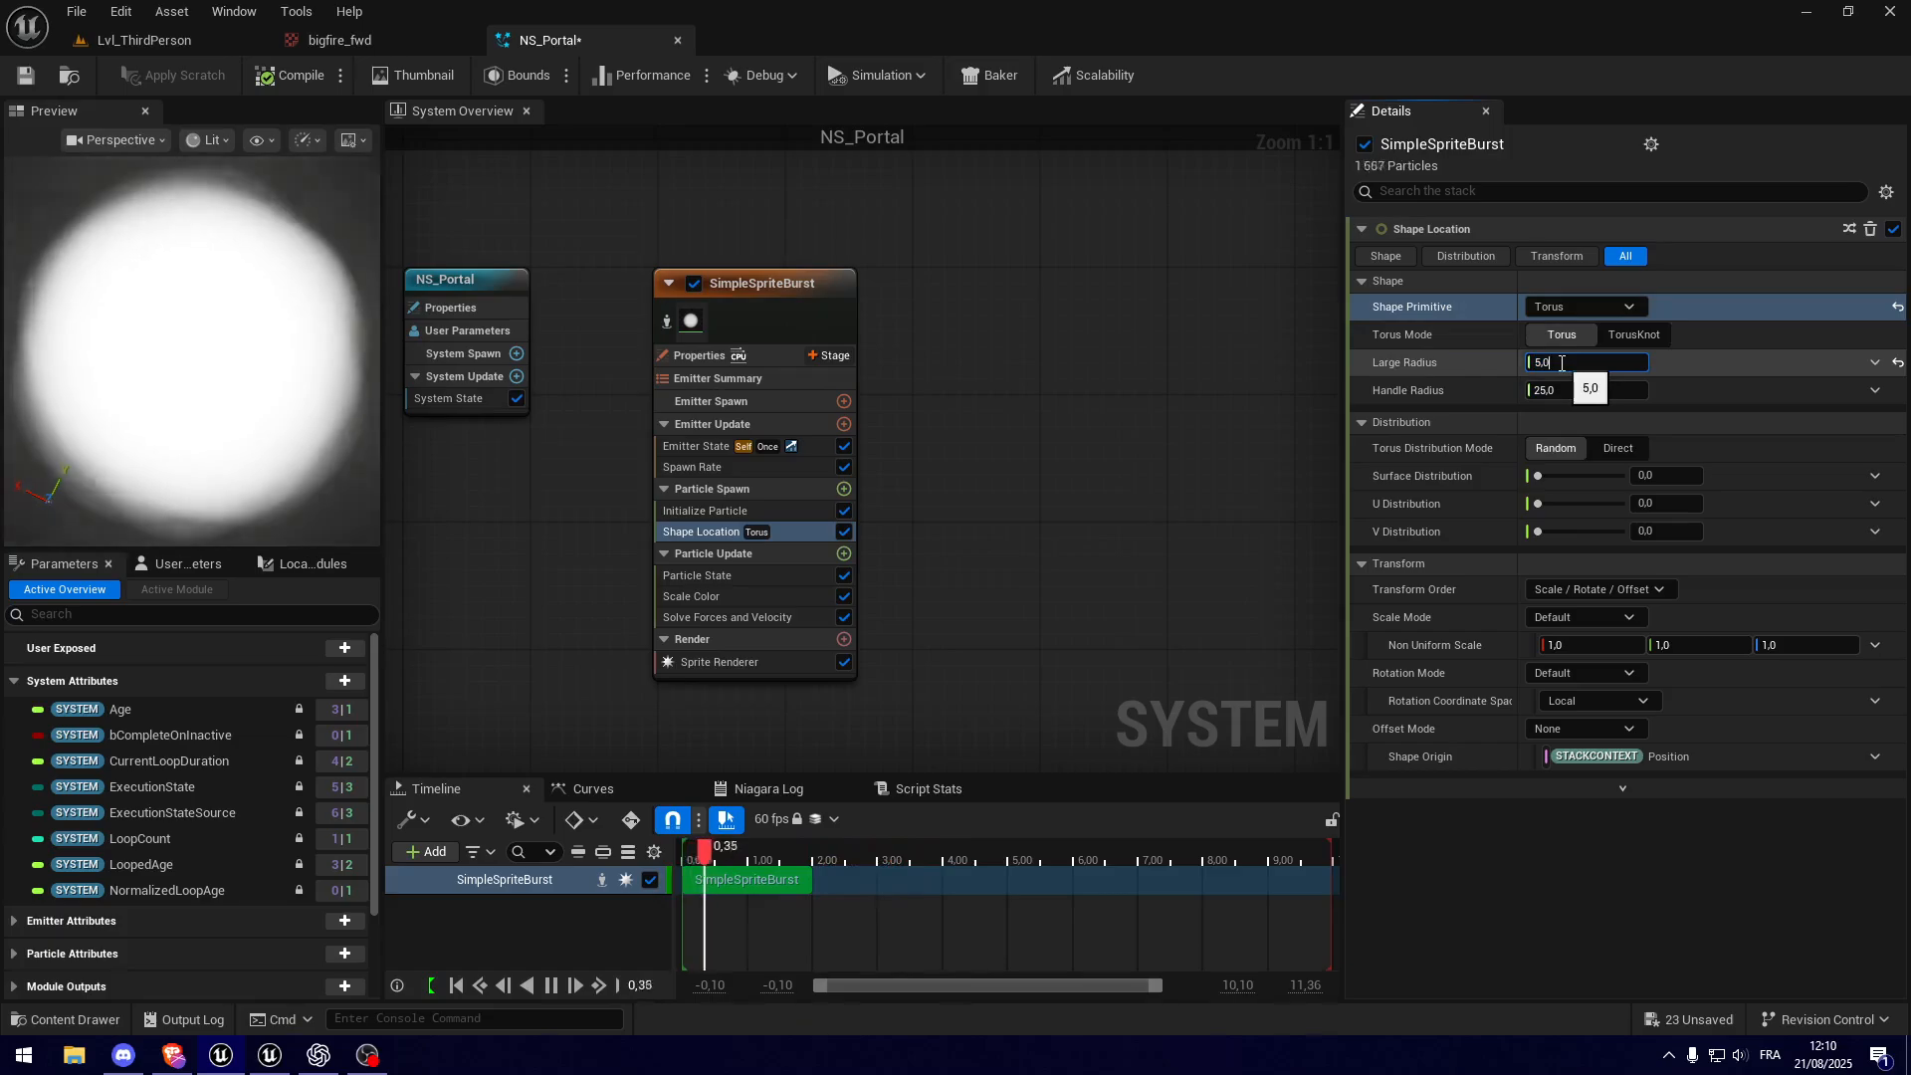
type("150")
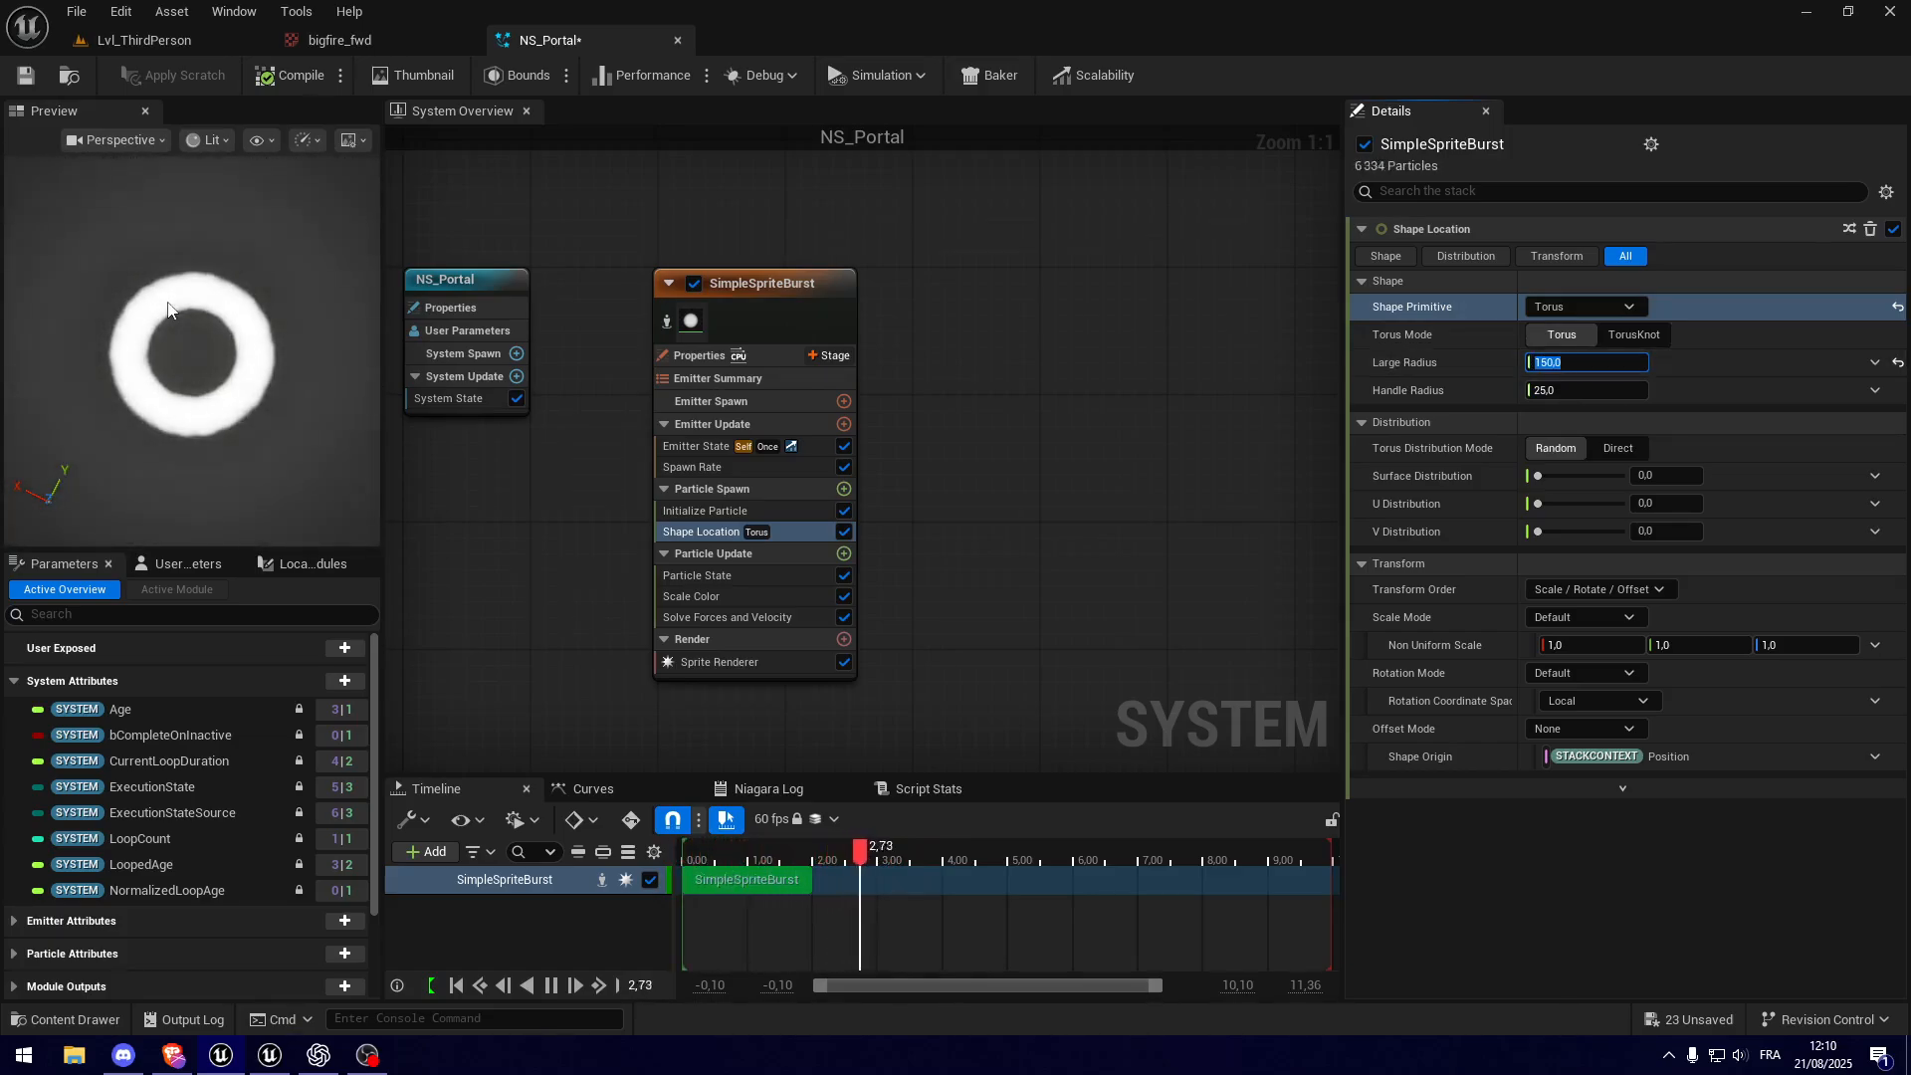
Step: Try a torus Handle Radius of 30 and reduce it to 1 for a thin ring
left_click(1591, 391)
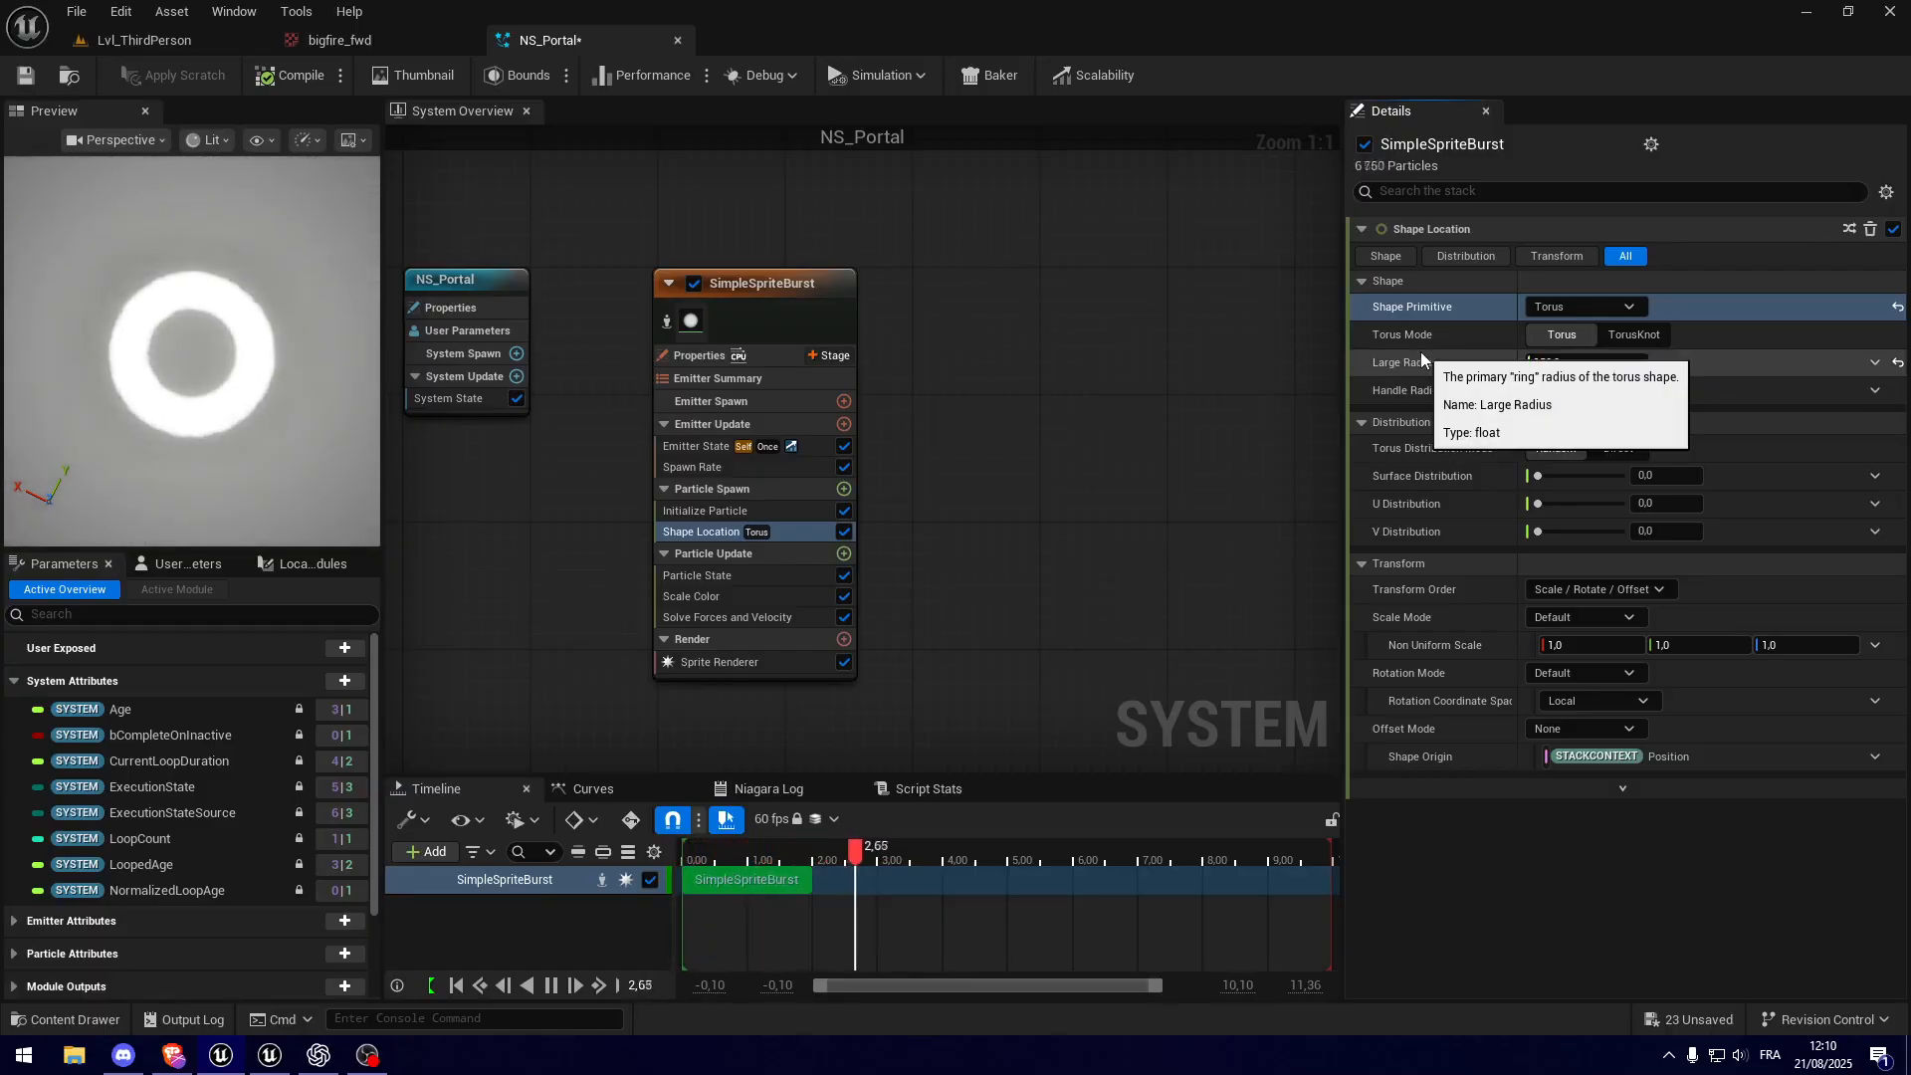
type("30")
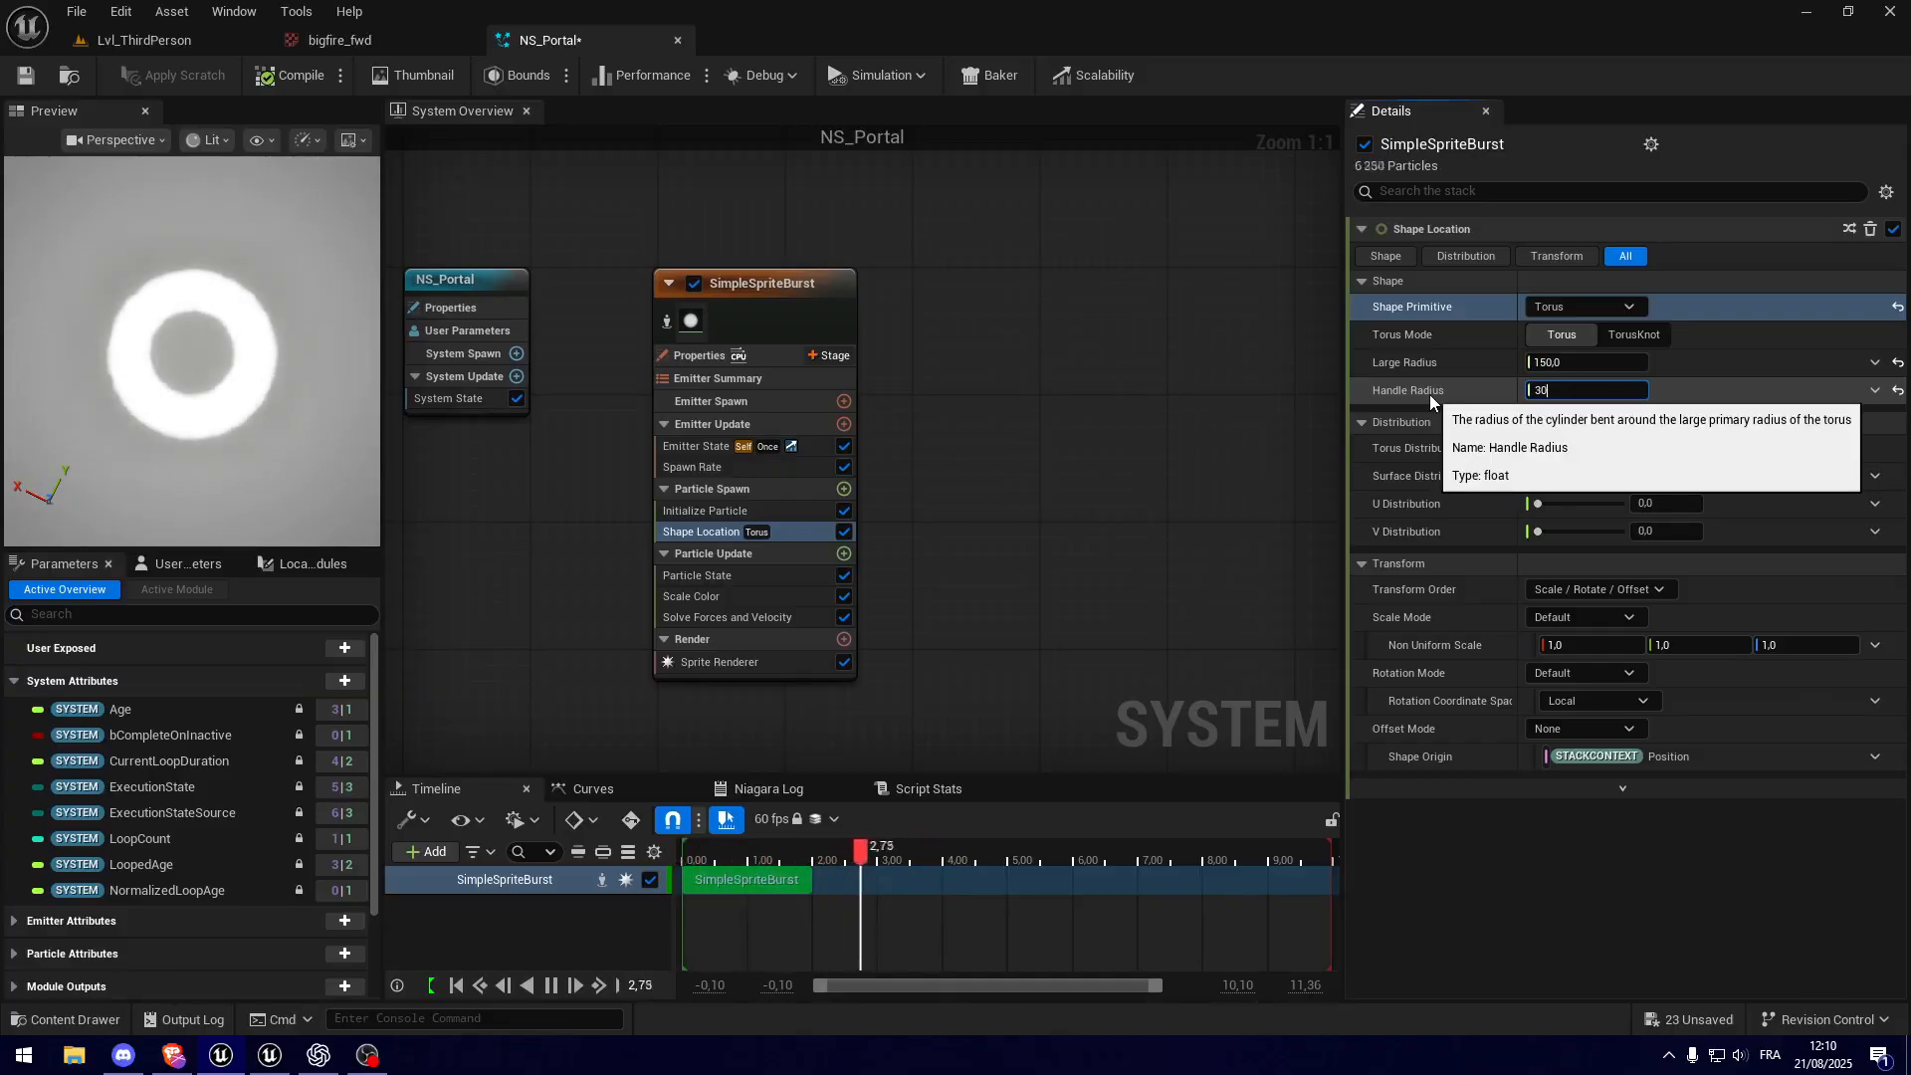
type("1")
key("Return")
type("1")
key("Return")
scroll(224, 390, "up", 4)
mouse_move(224, 362)
right_mouse_down()
mouse_move(224, 408)
mouse_move(224, 362)
right_mouse_up()
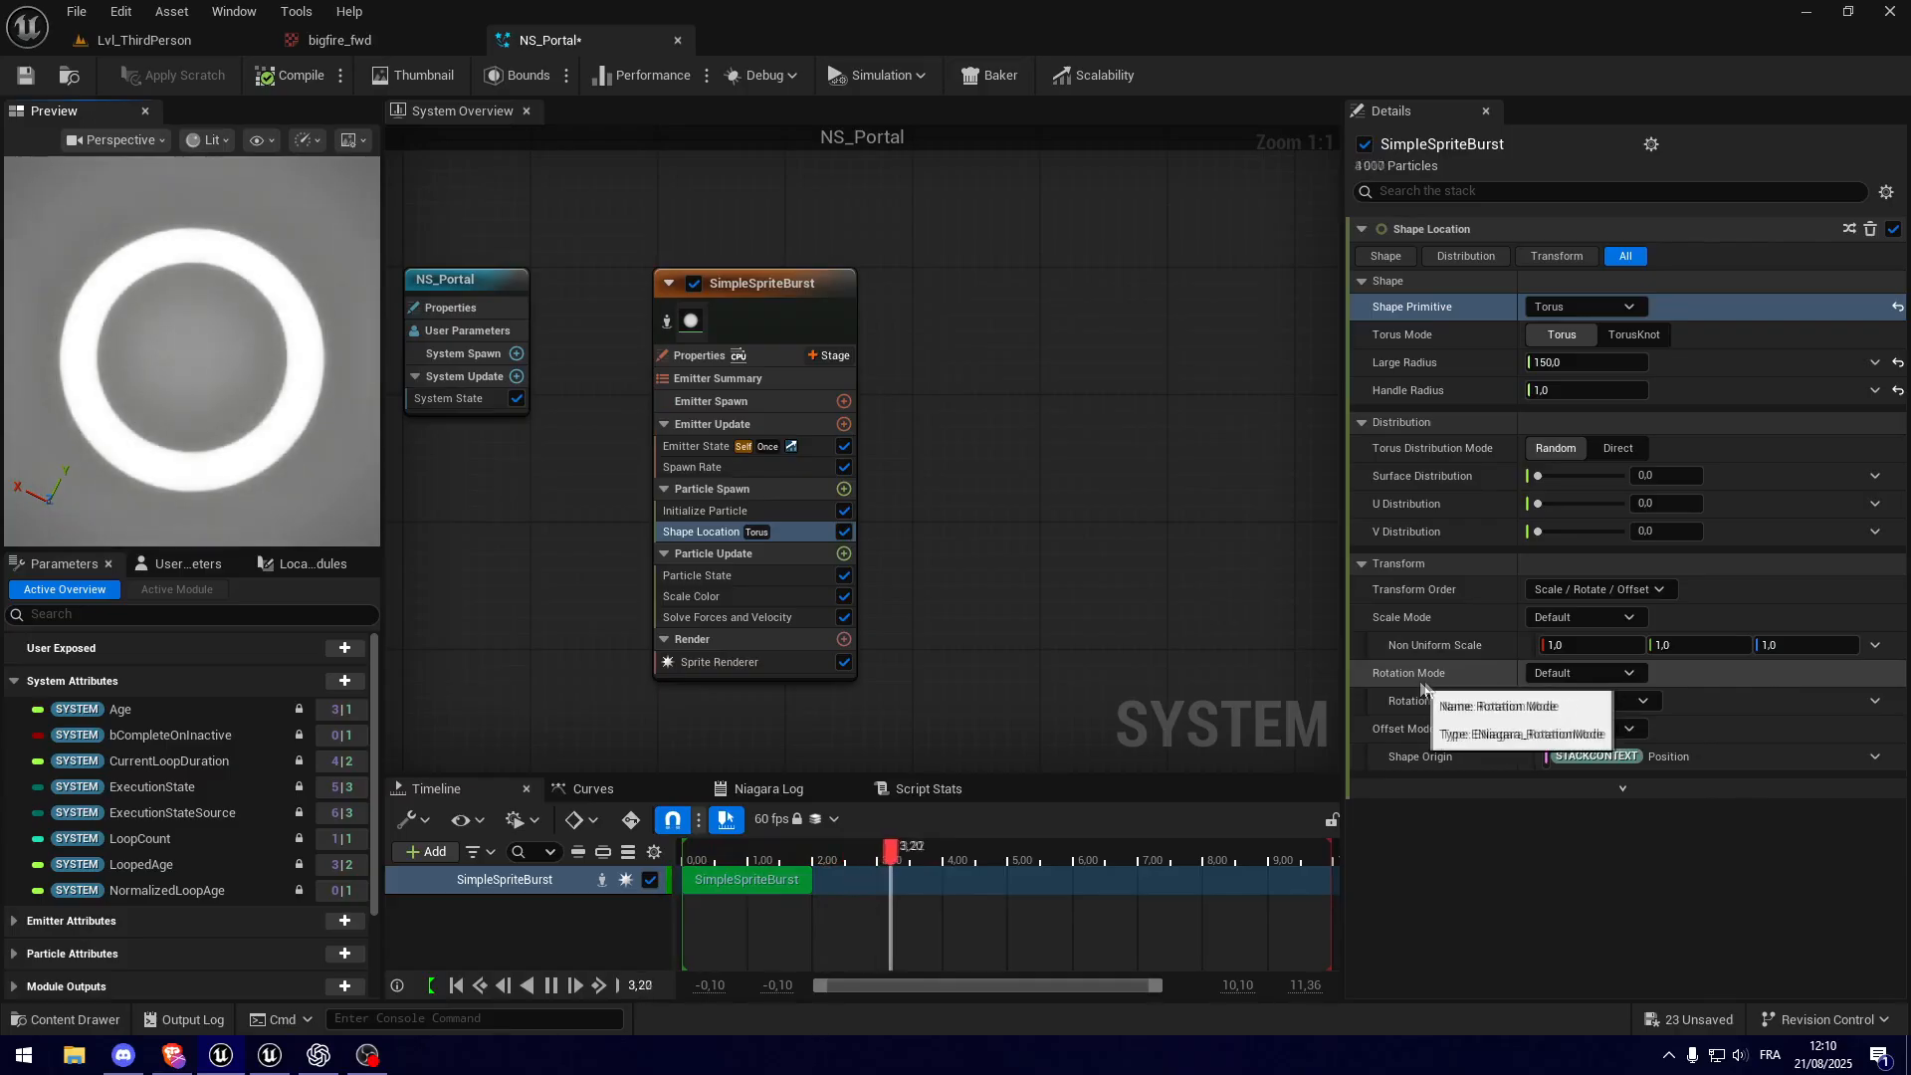
Step: Set the Shape Location Rotation Mode to Axis Angle and view the ring from the side
left_click(1557, 679)
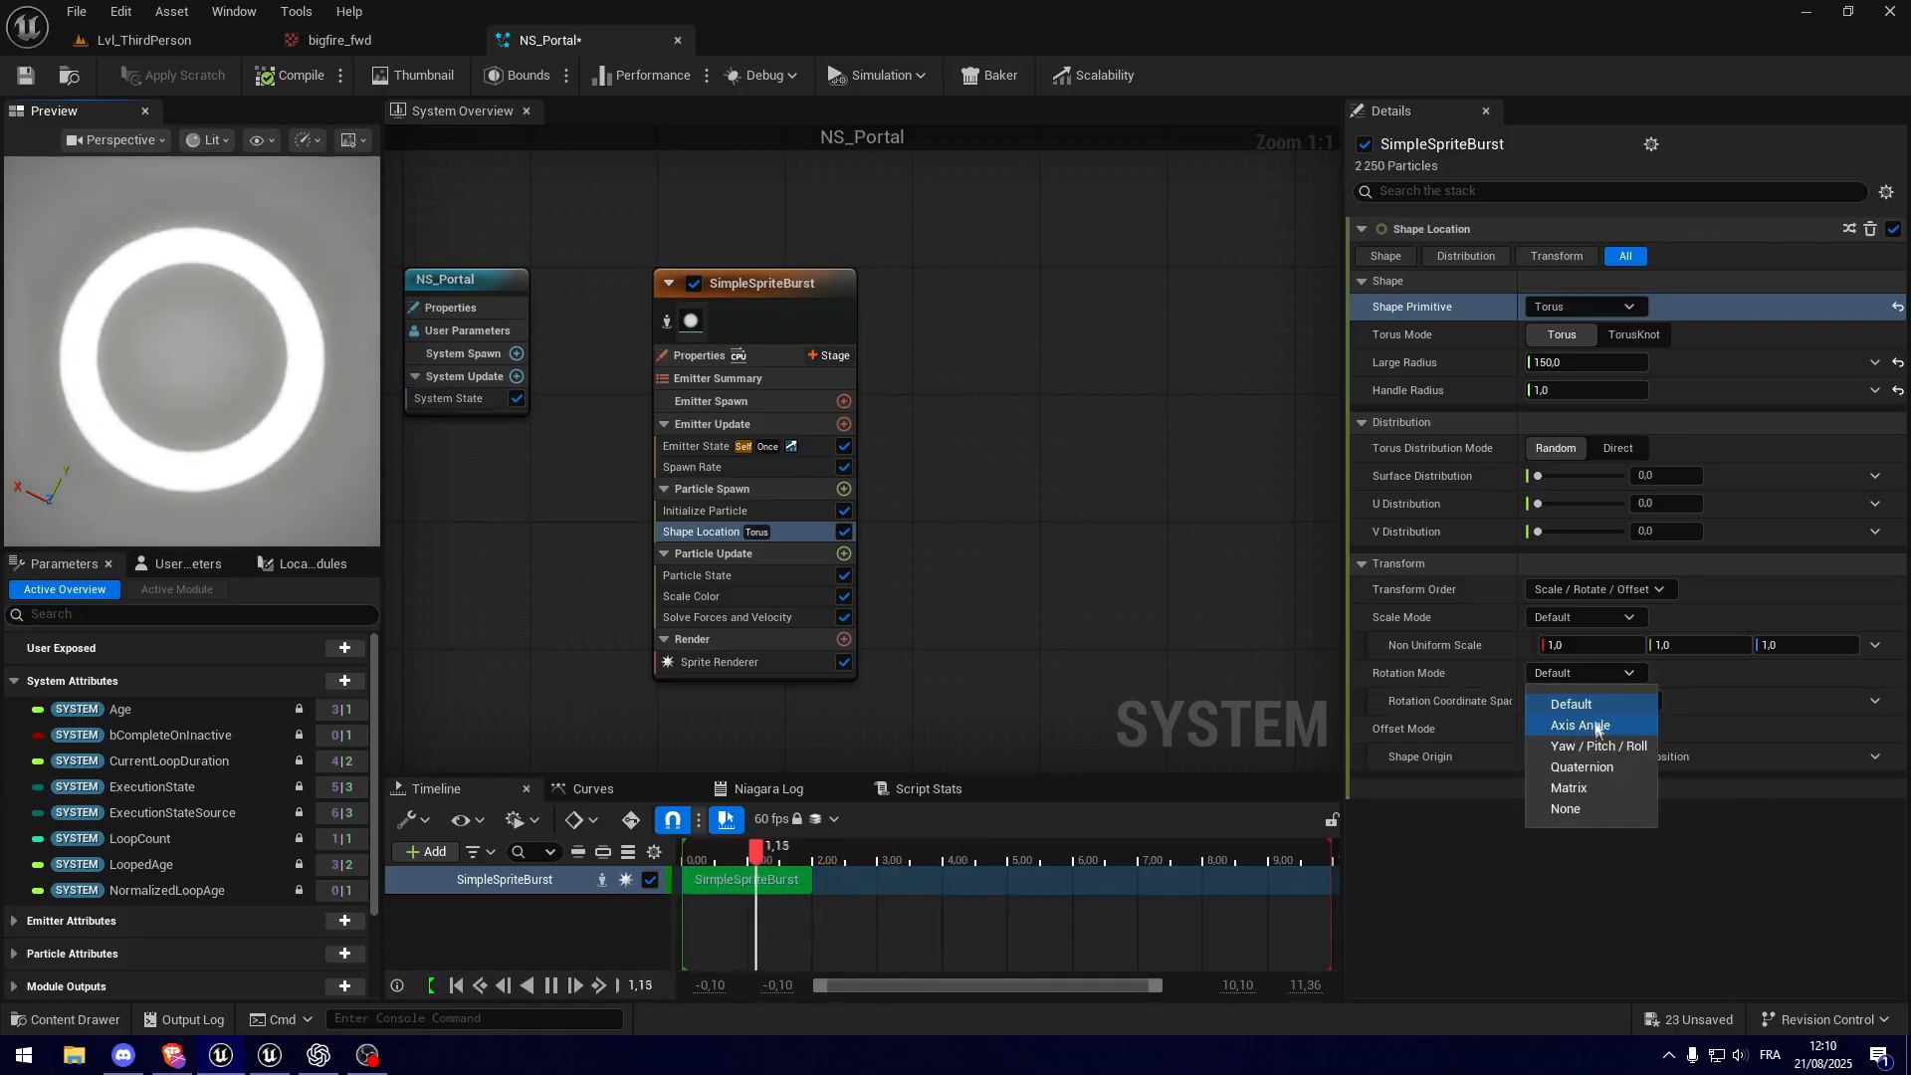
left_click(1580, 722)
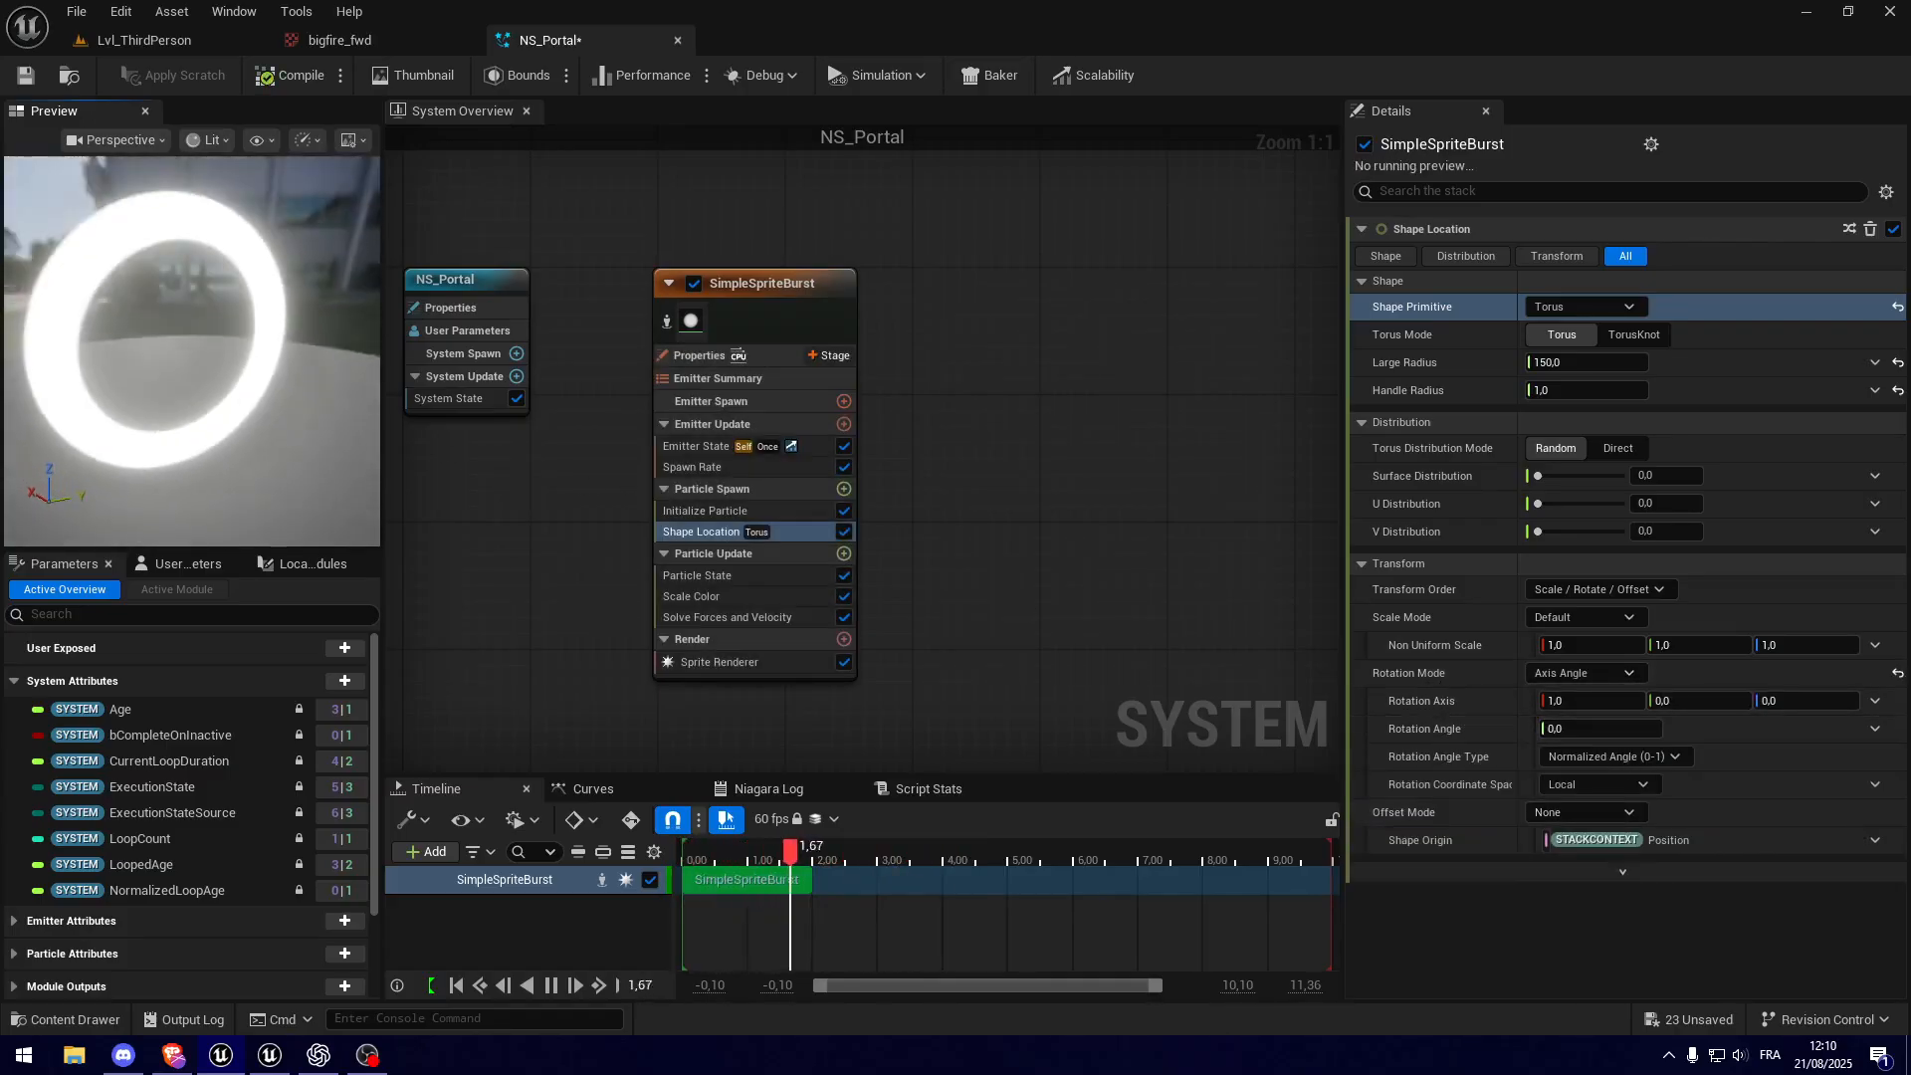
mouse_move(214, 363)
left_mouse_down()
mouse_move(264, 368)
mouse_move(224, 371)
mouse_move(249, 378)
left_mouse_up()
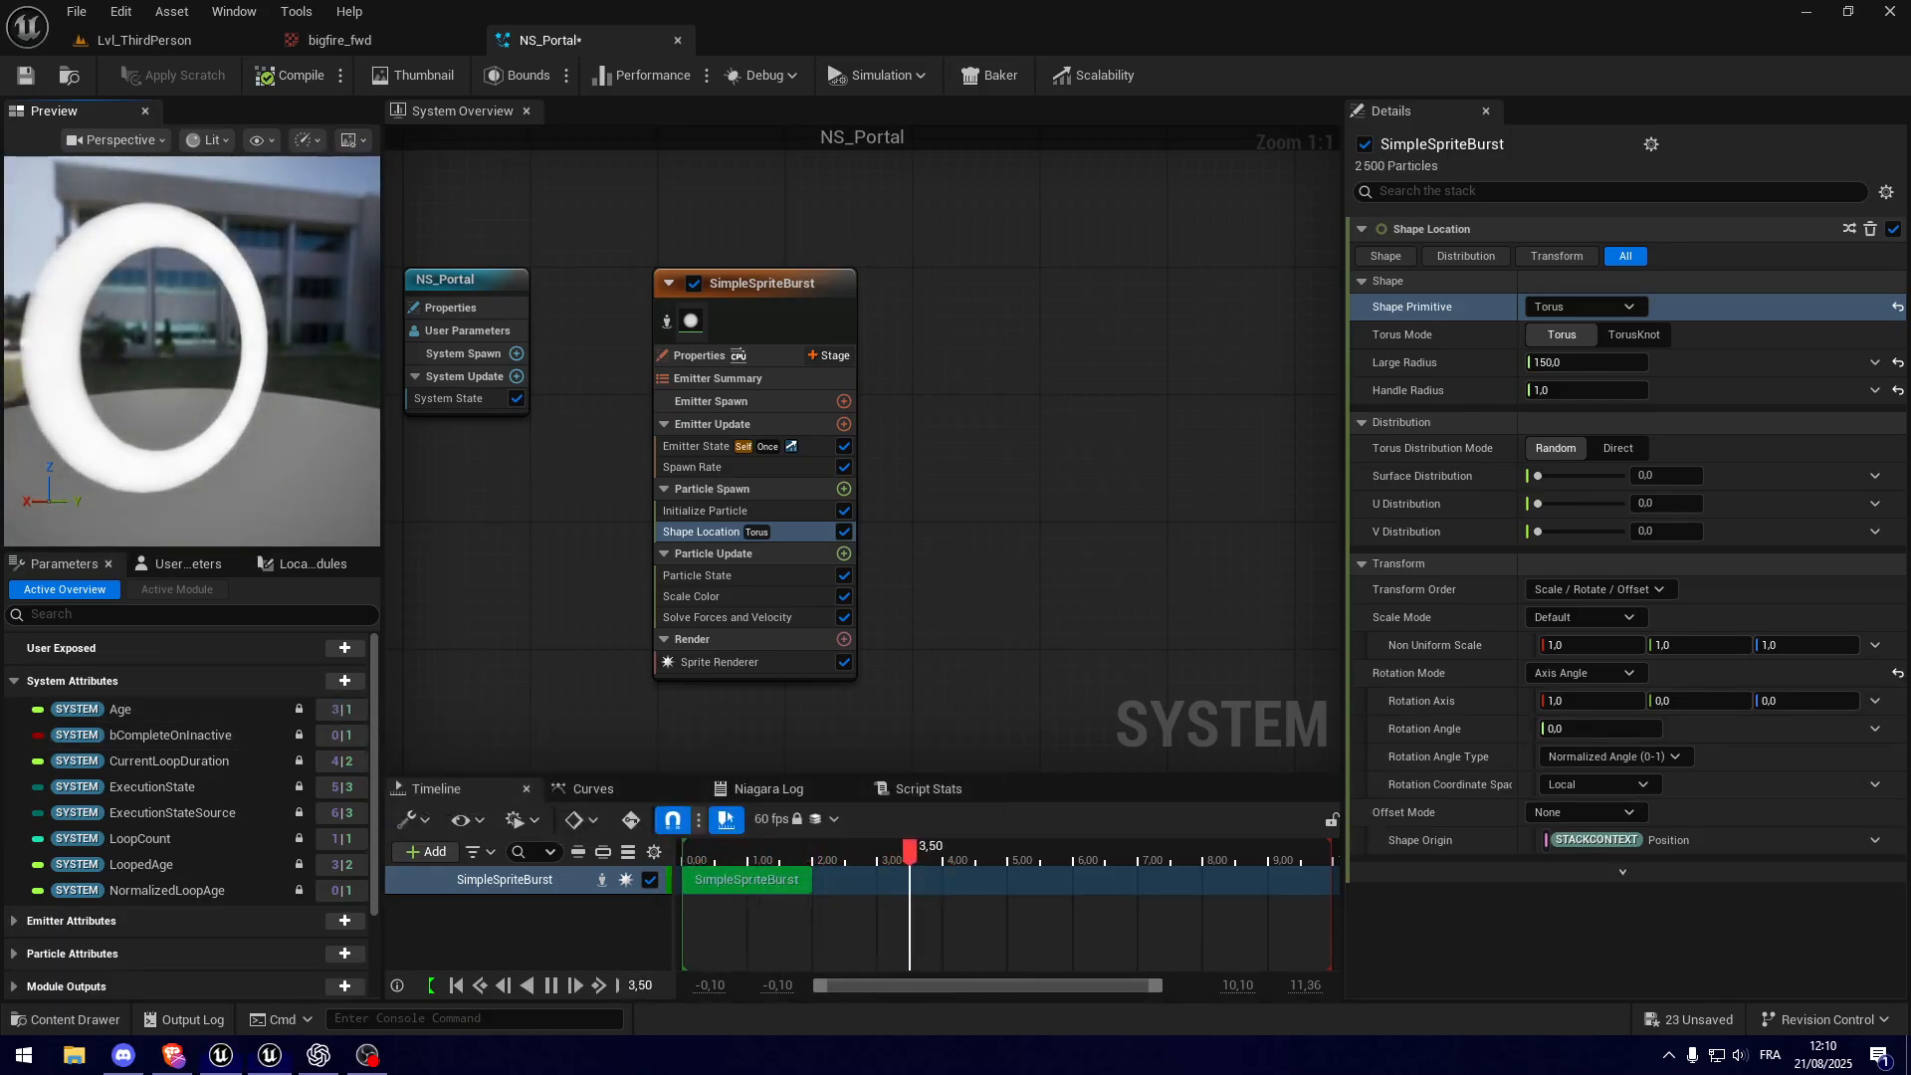
Step: Set the Lifetime Mode in the Initialize Particle module to Random
left_click(689, 512)
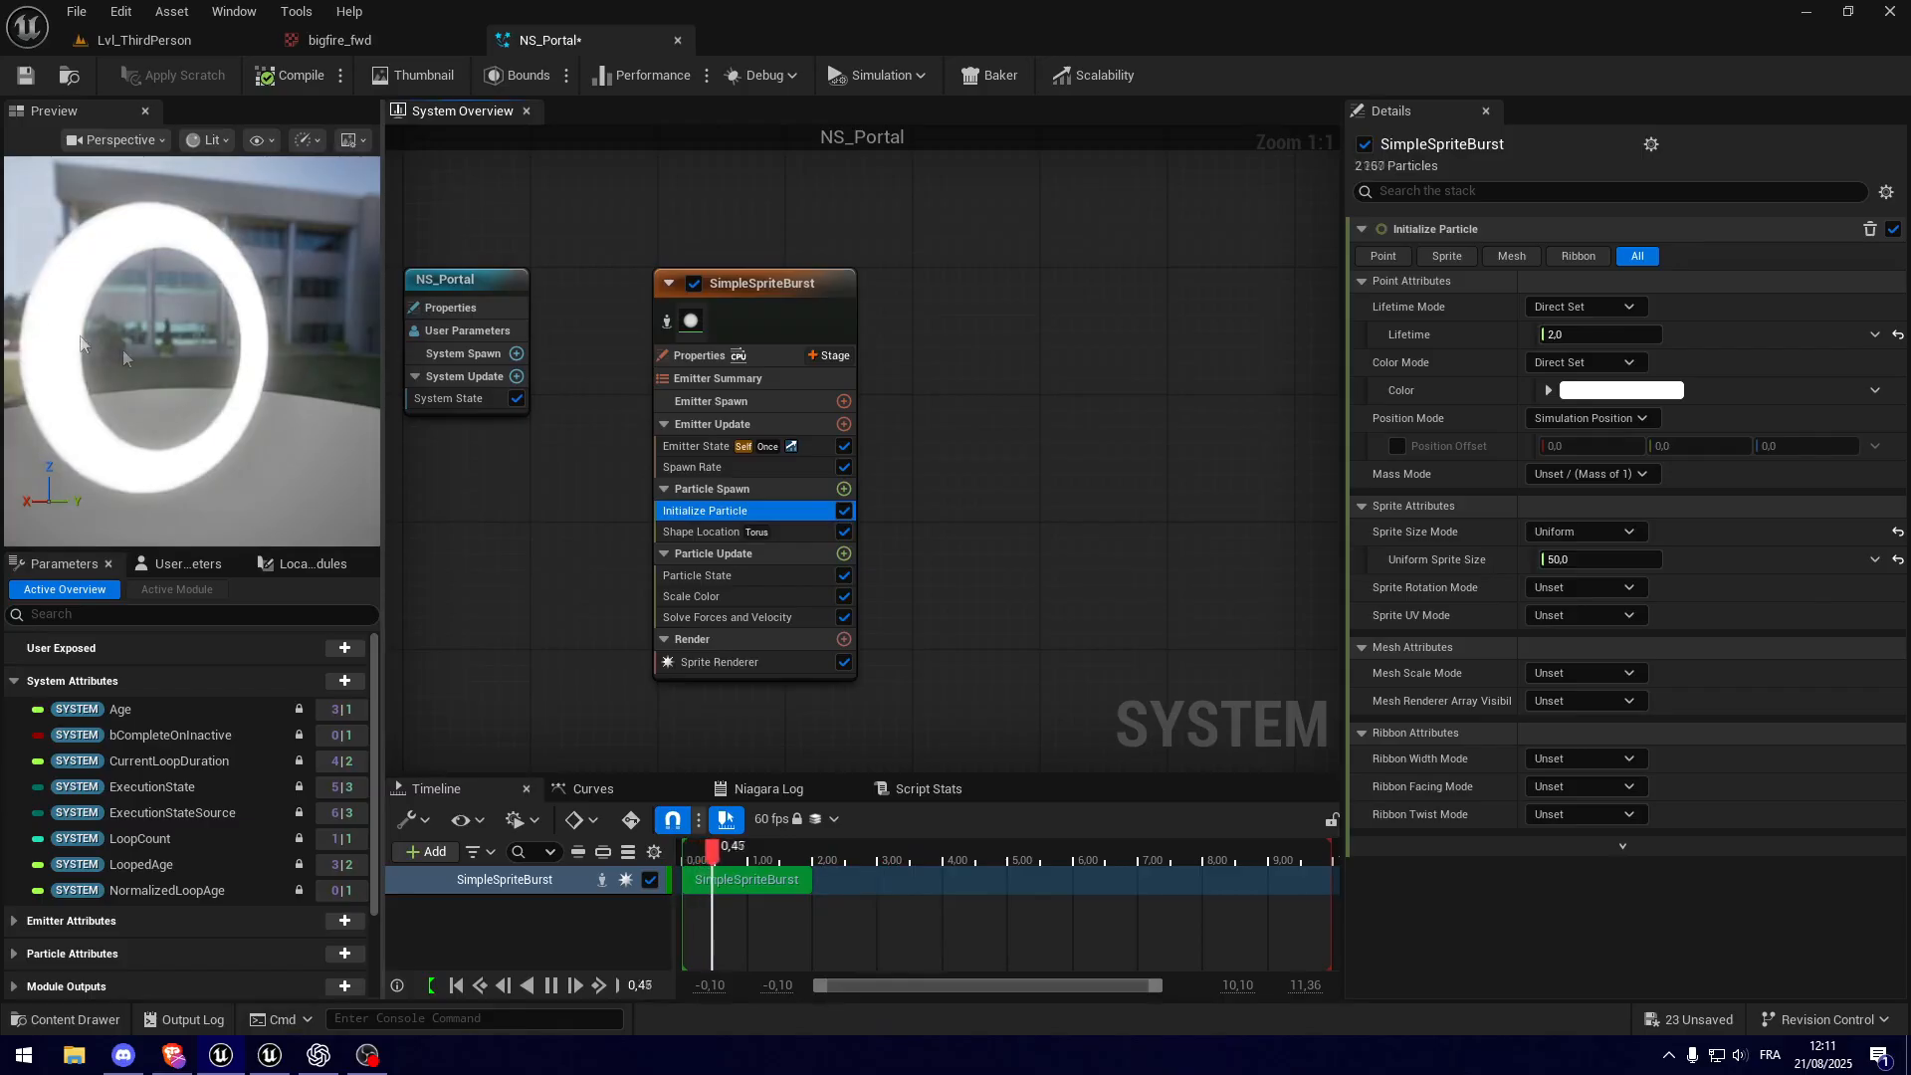
left_click(1576, 311)
left_click(1575, 309)
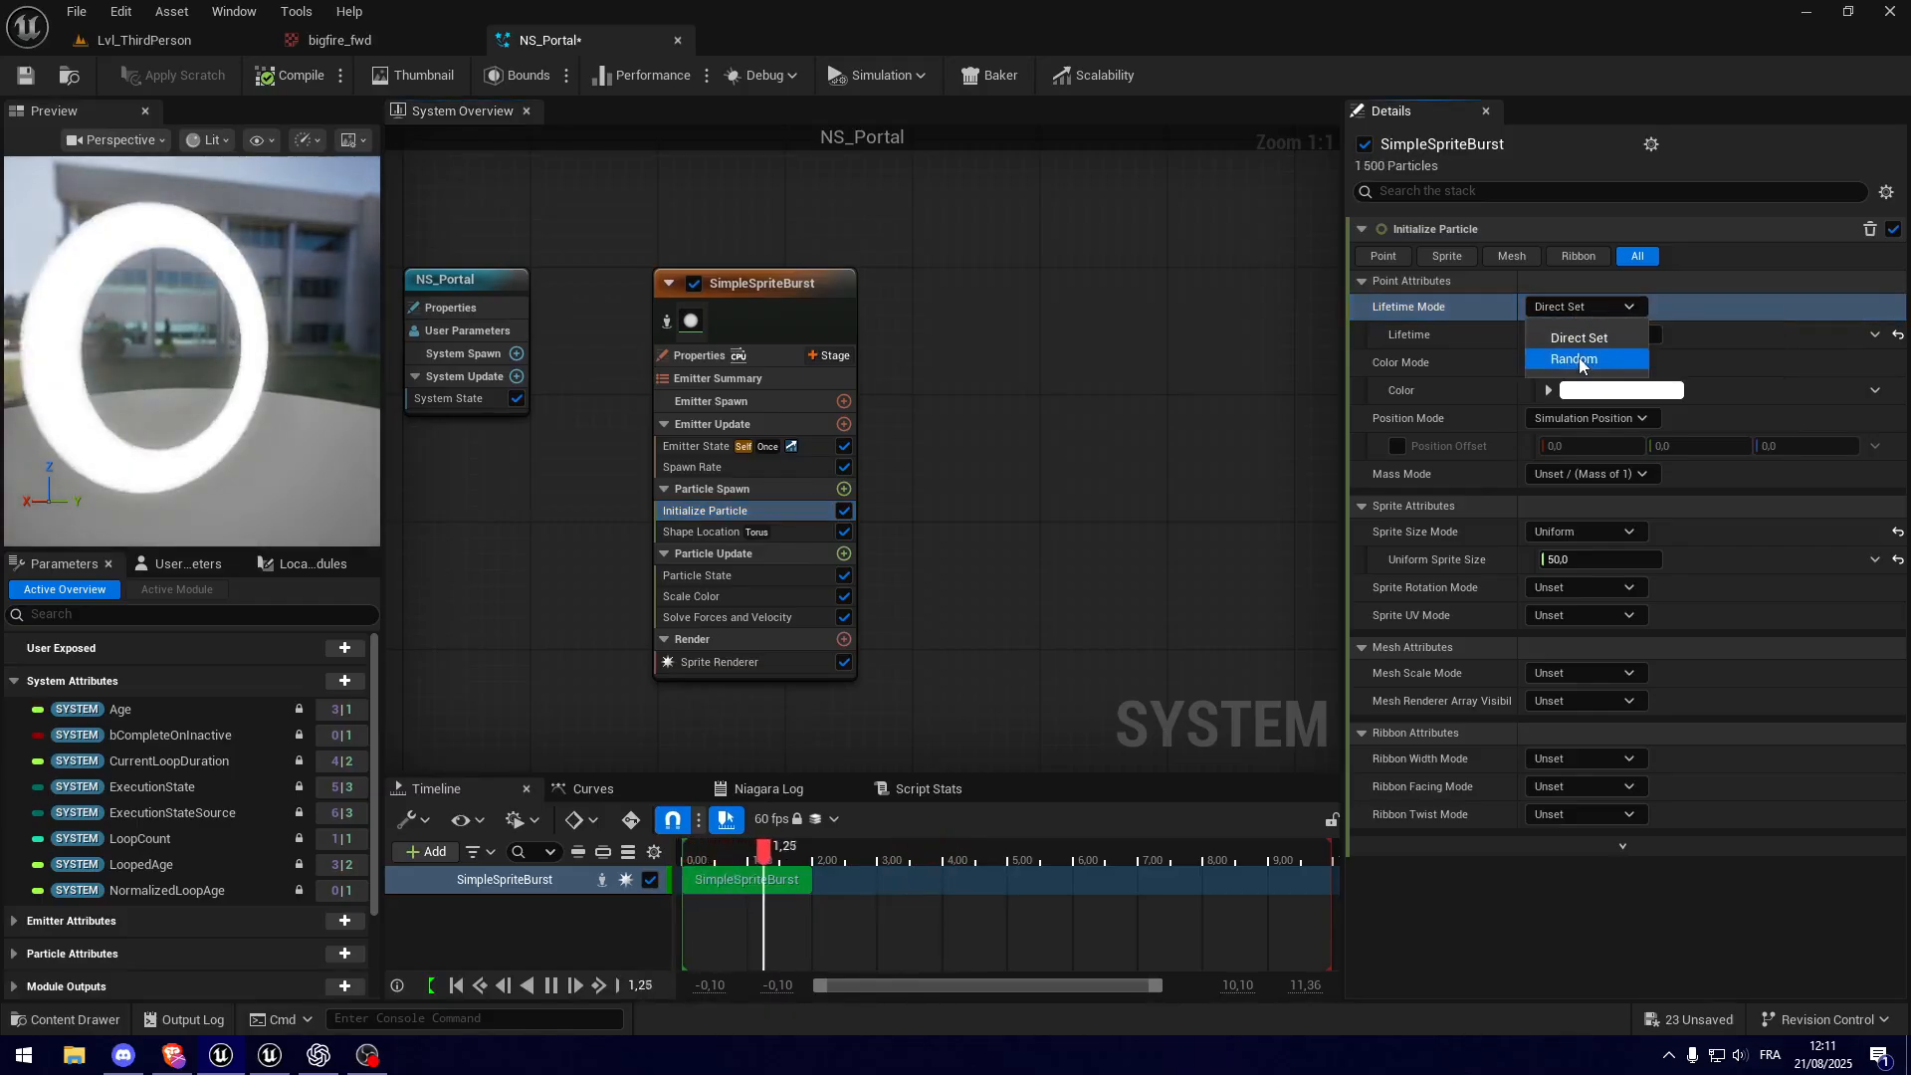
left_click(1568, 357)
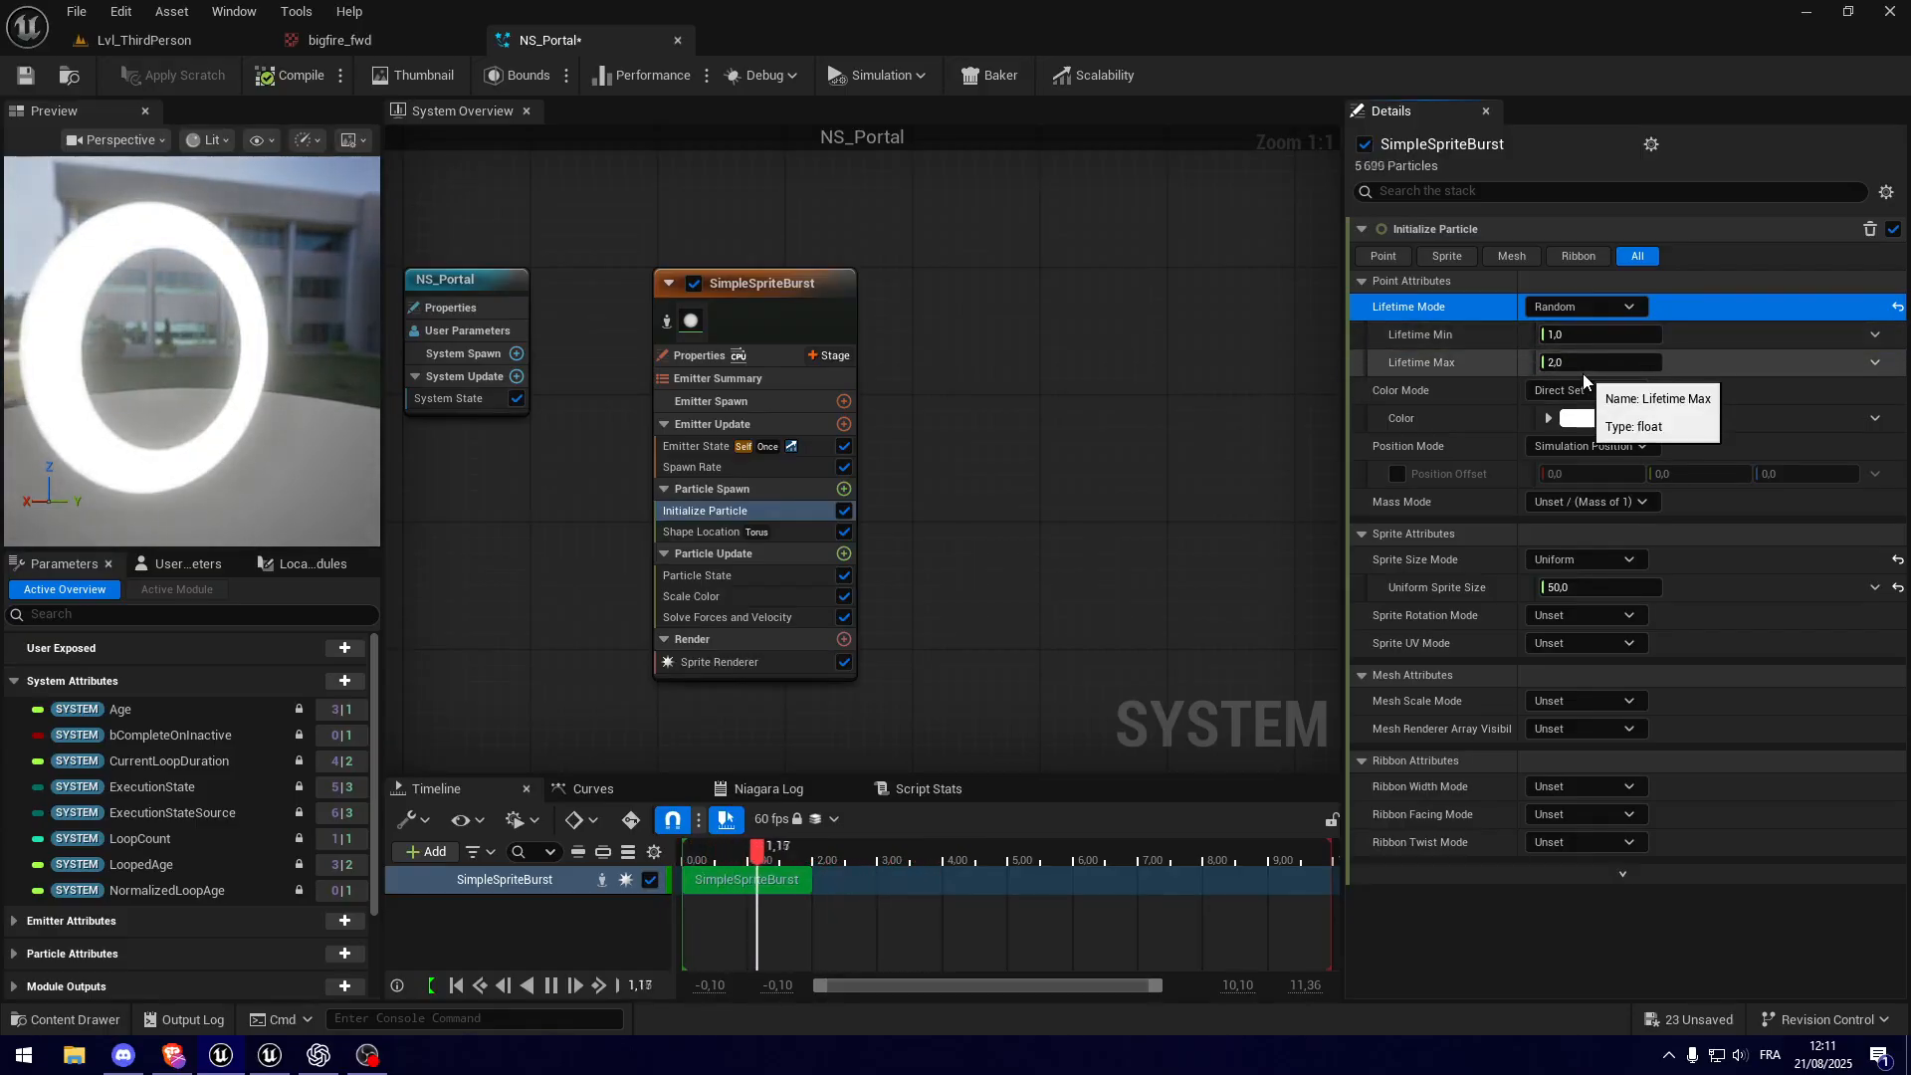
Step: Set the particle Color to purple, hex D556FFFF, trying Values of 5 and 0.2 before settling on 1
left_click(1590, 419)
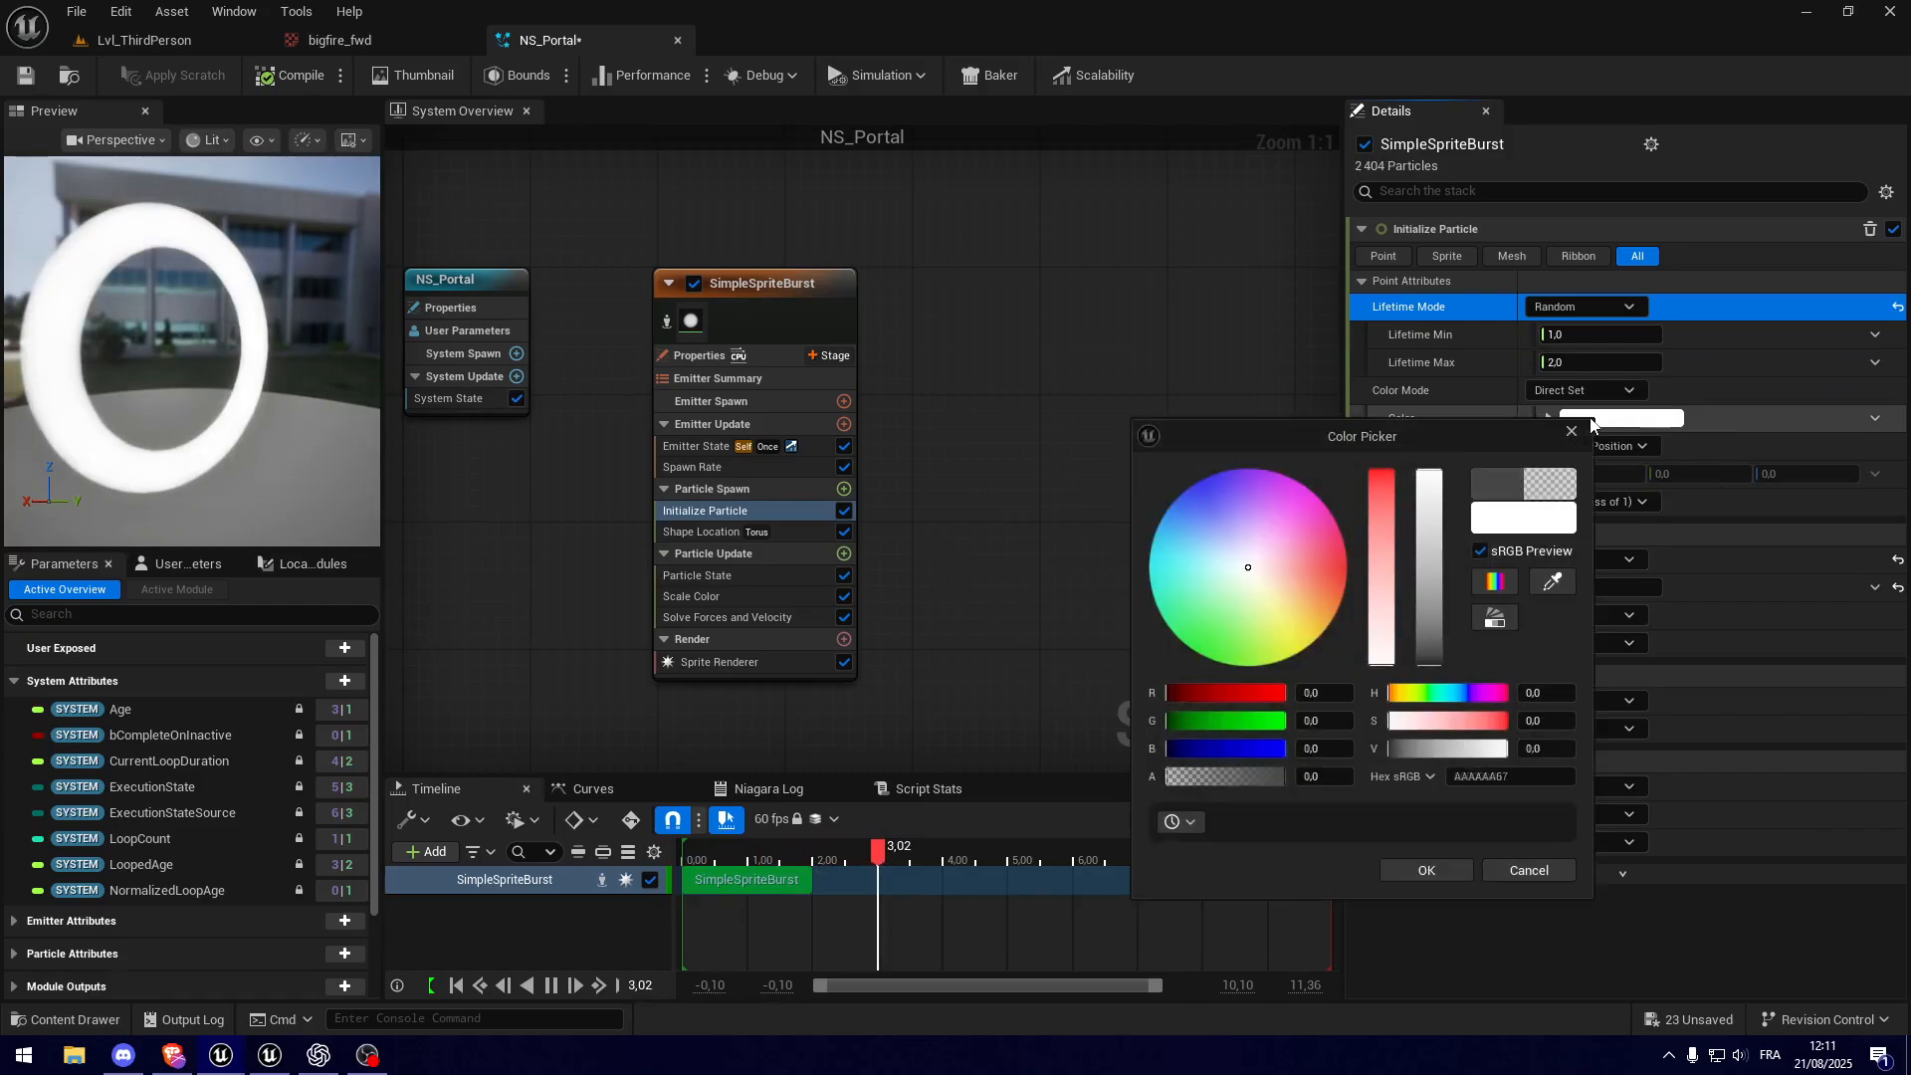
left_click_drag(1256, 553, 1260, 477)
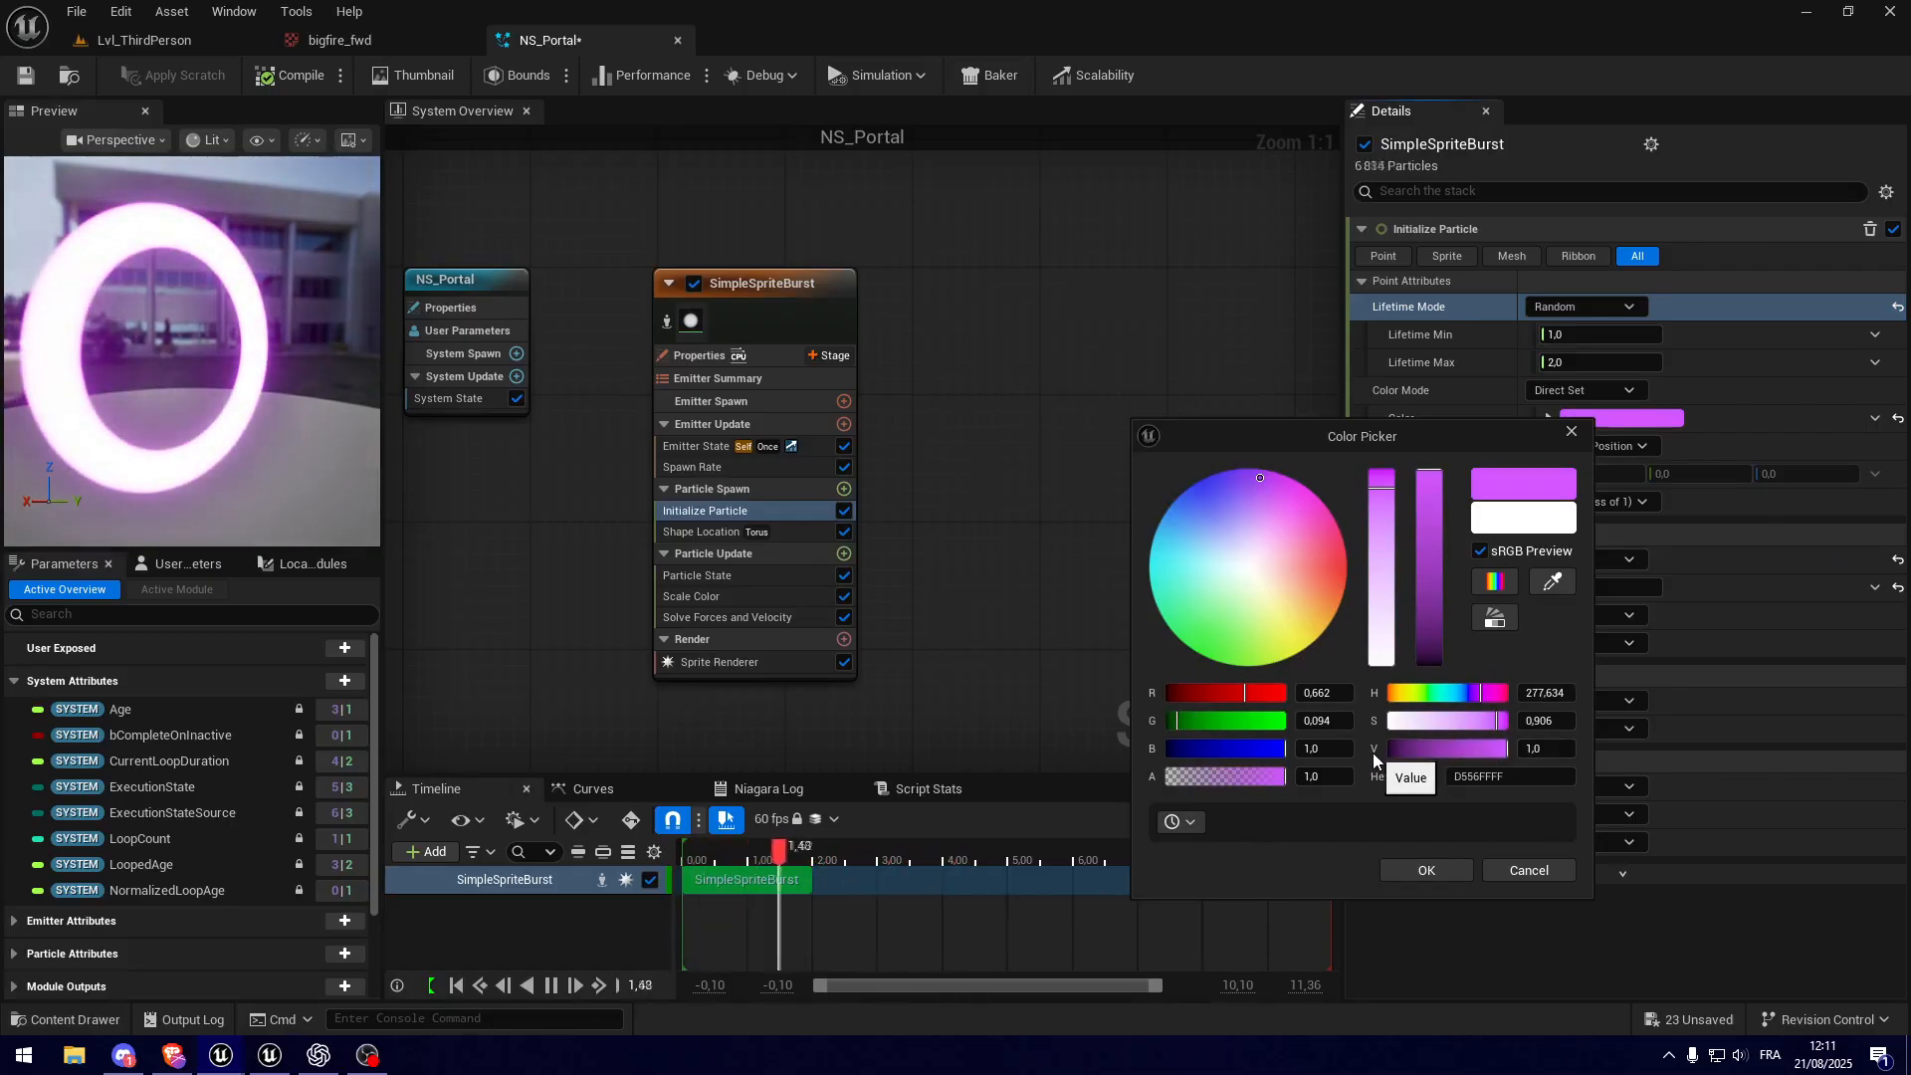
left_click(1545, 749)
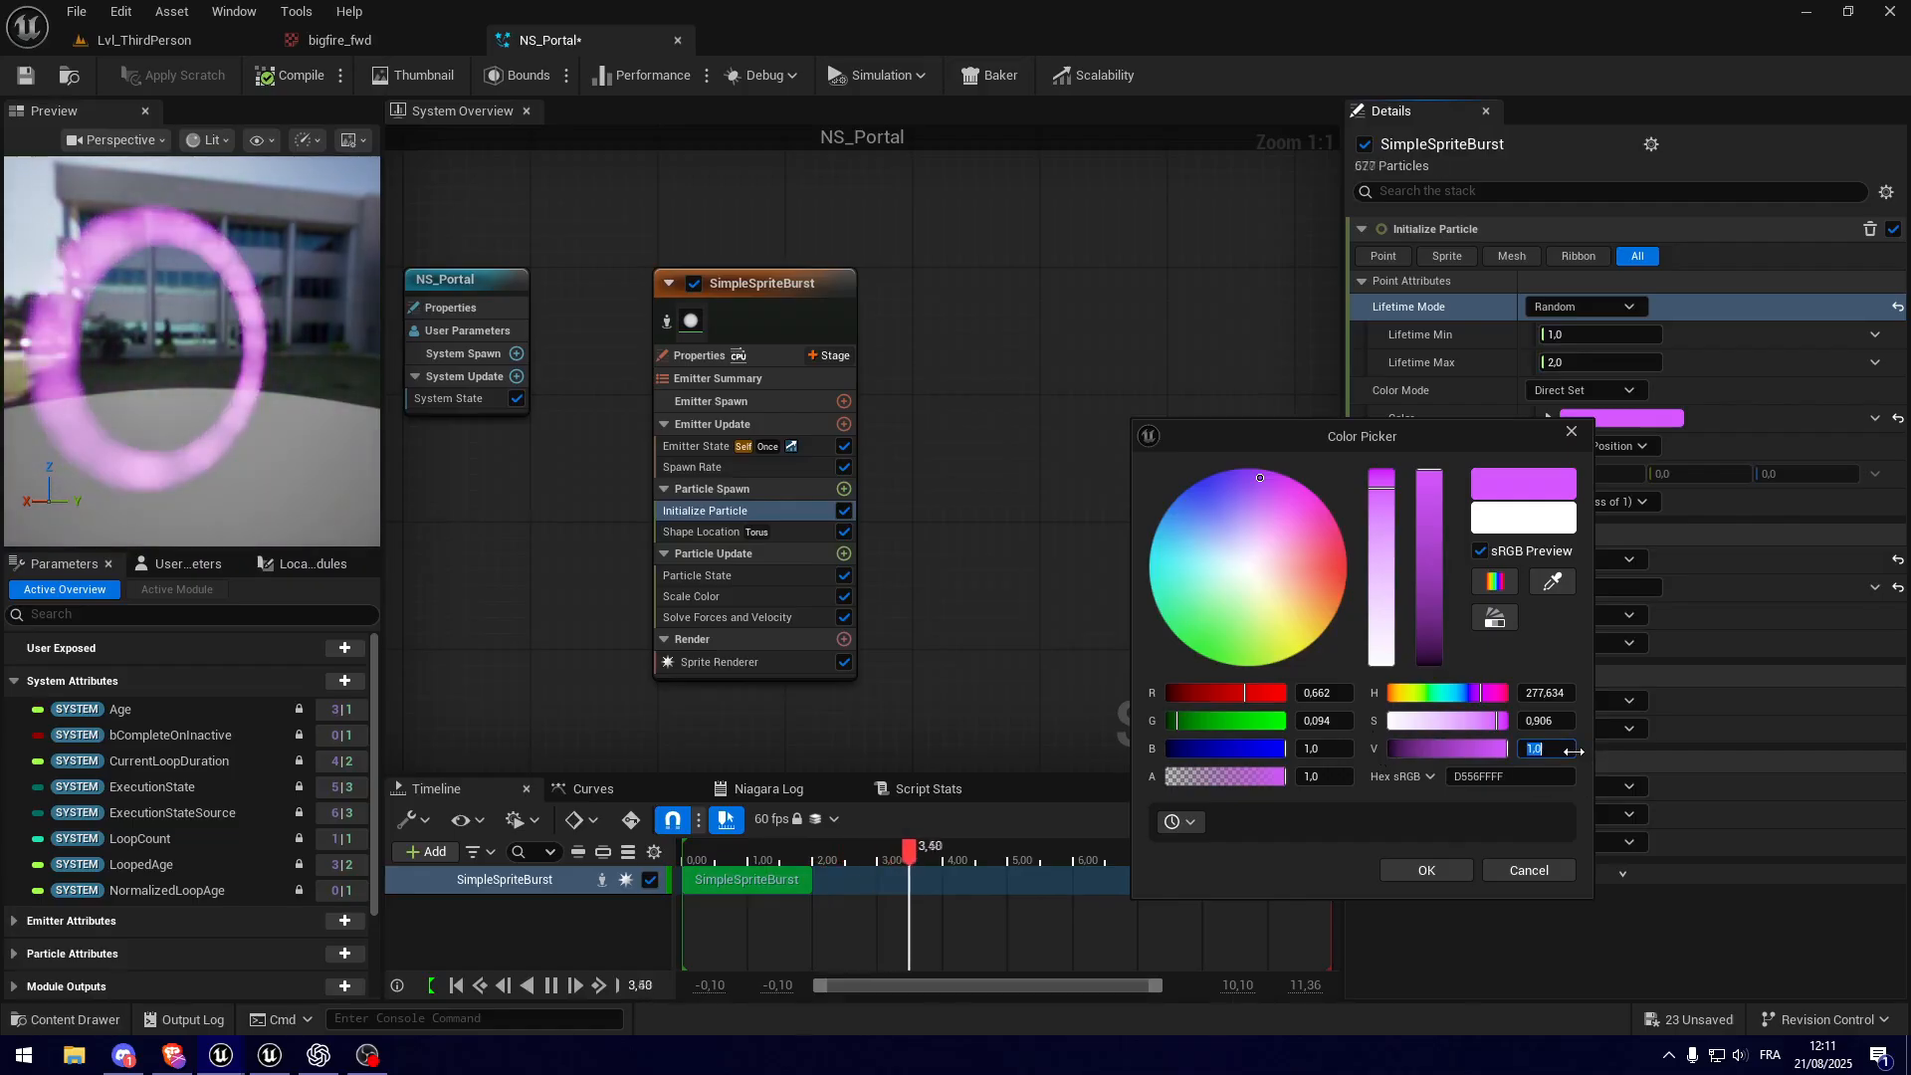
type("5")
key("Return")
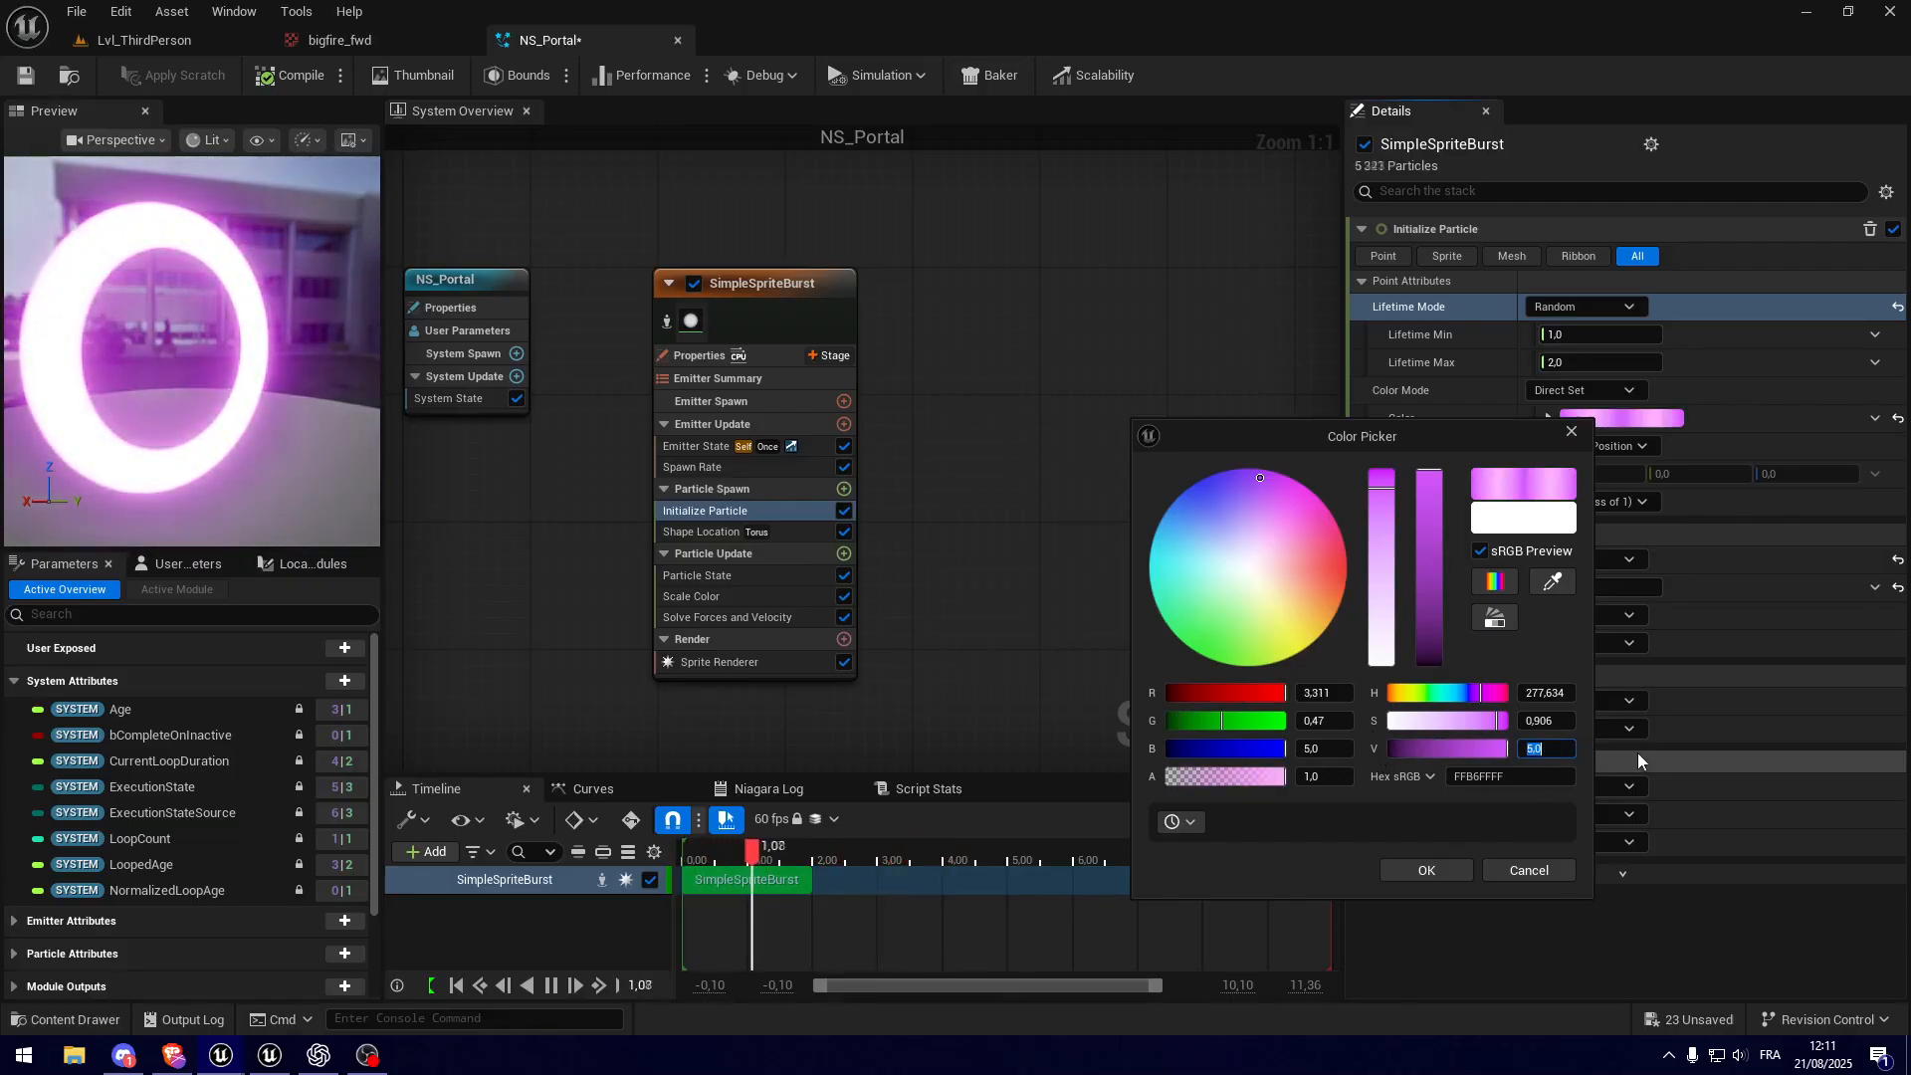
type("0,2")
key("Return")
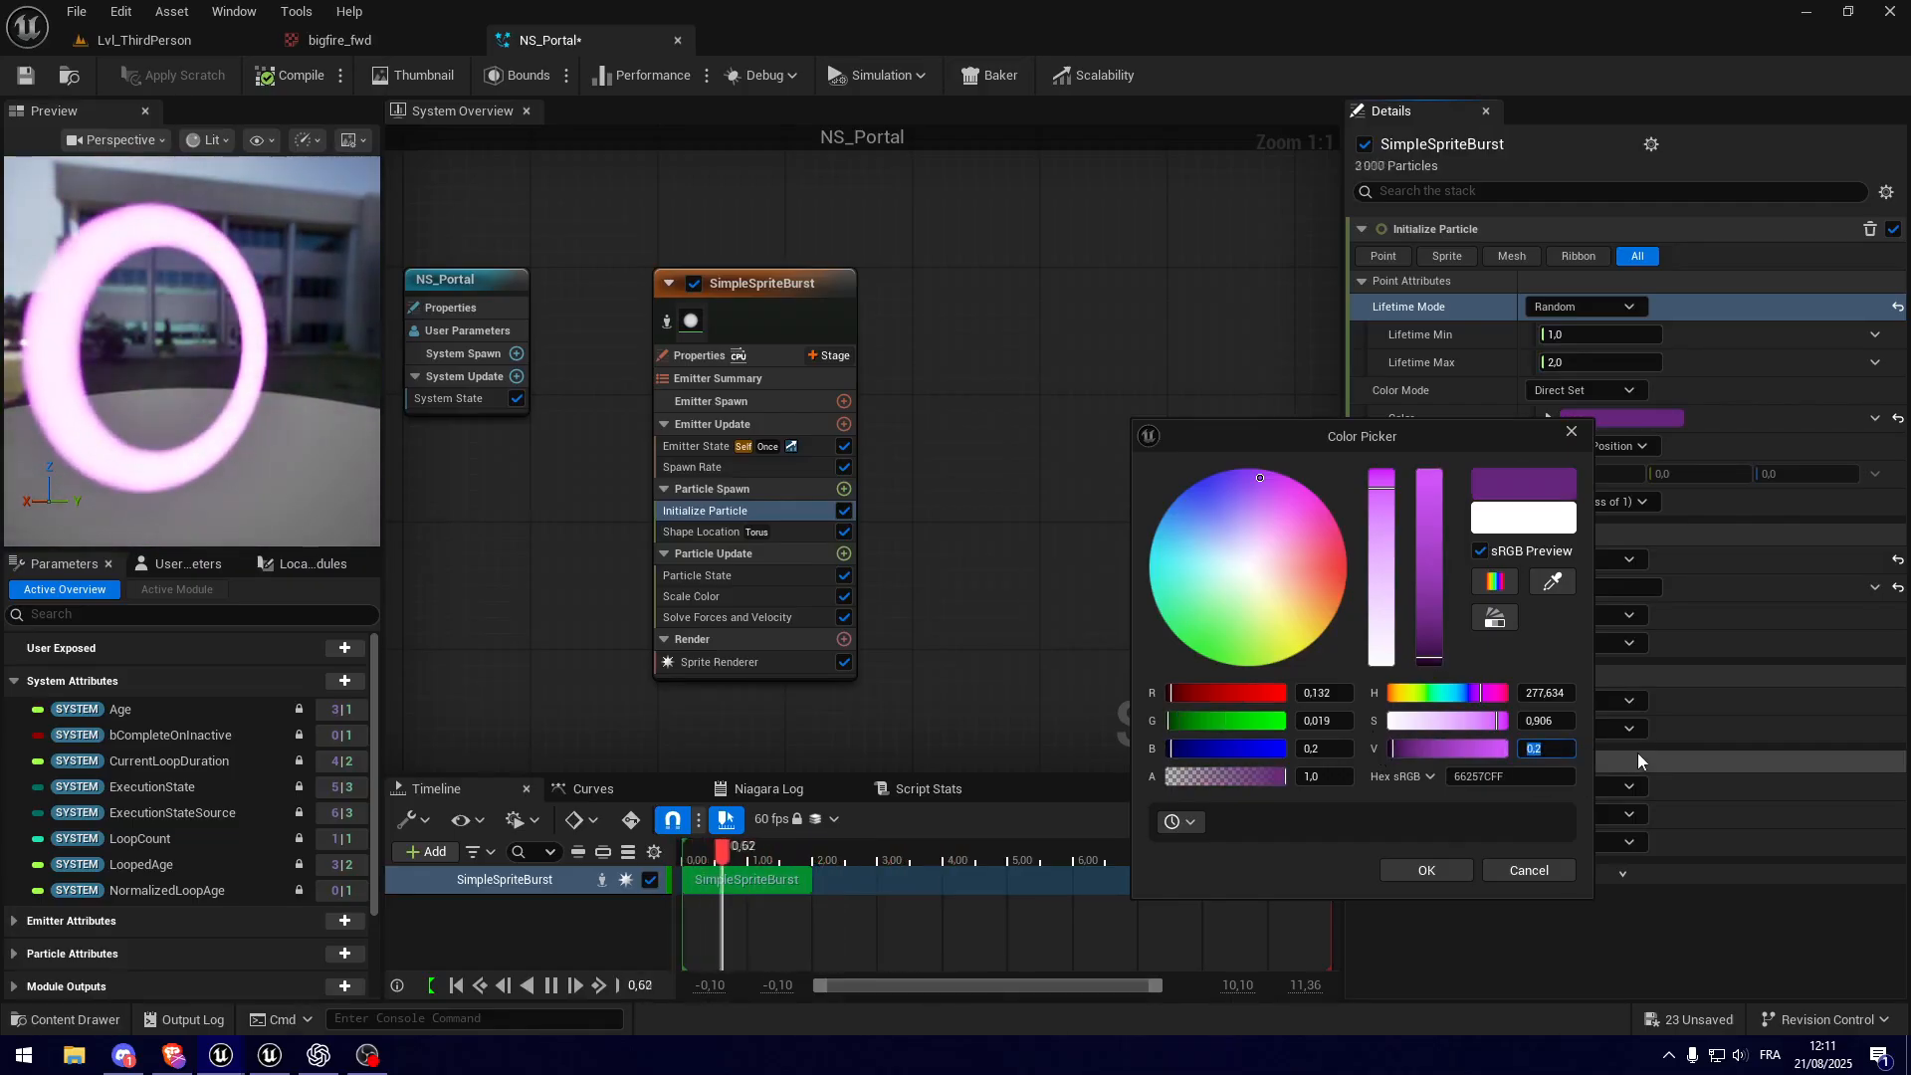
type("1")
key("Return")
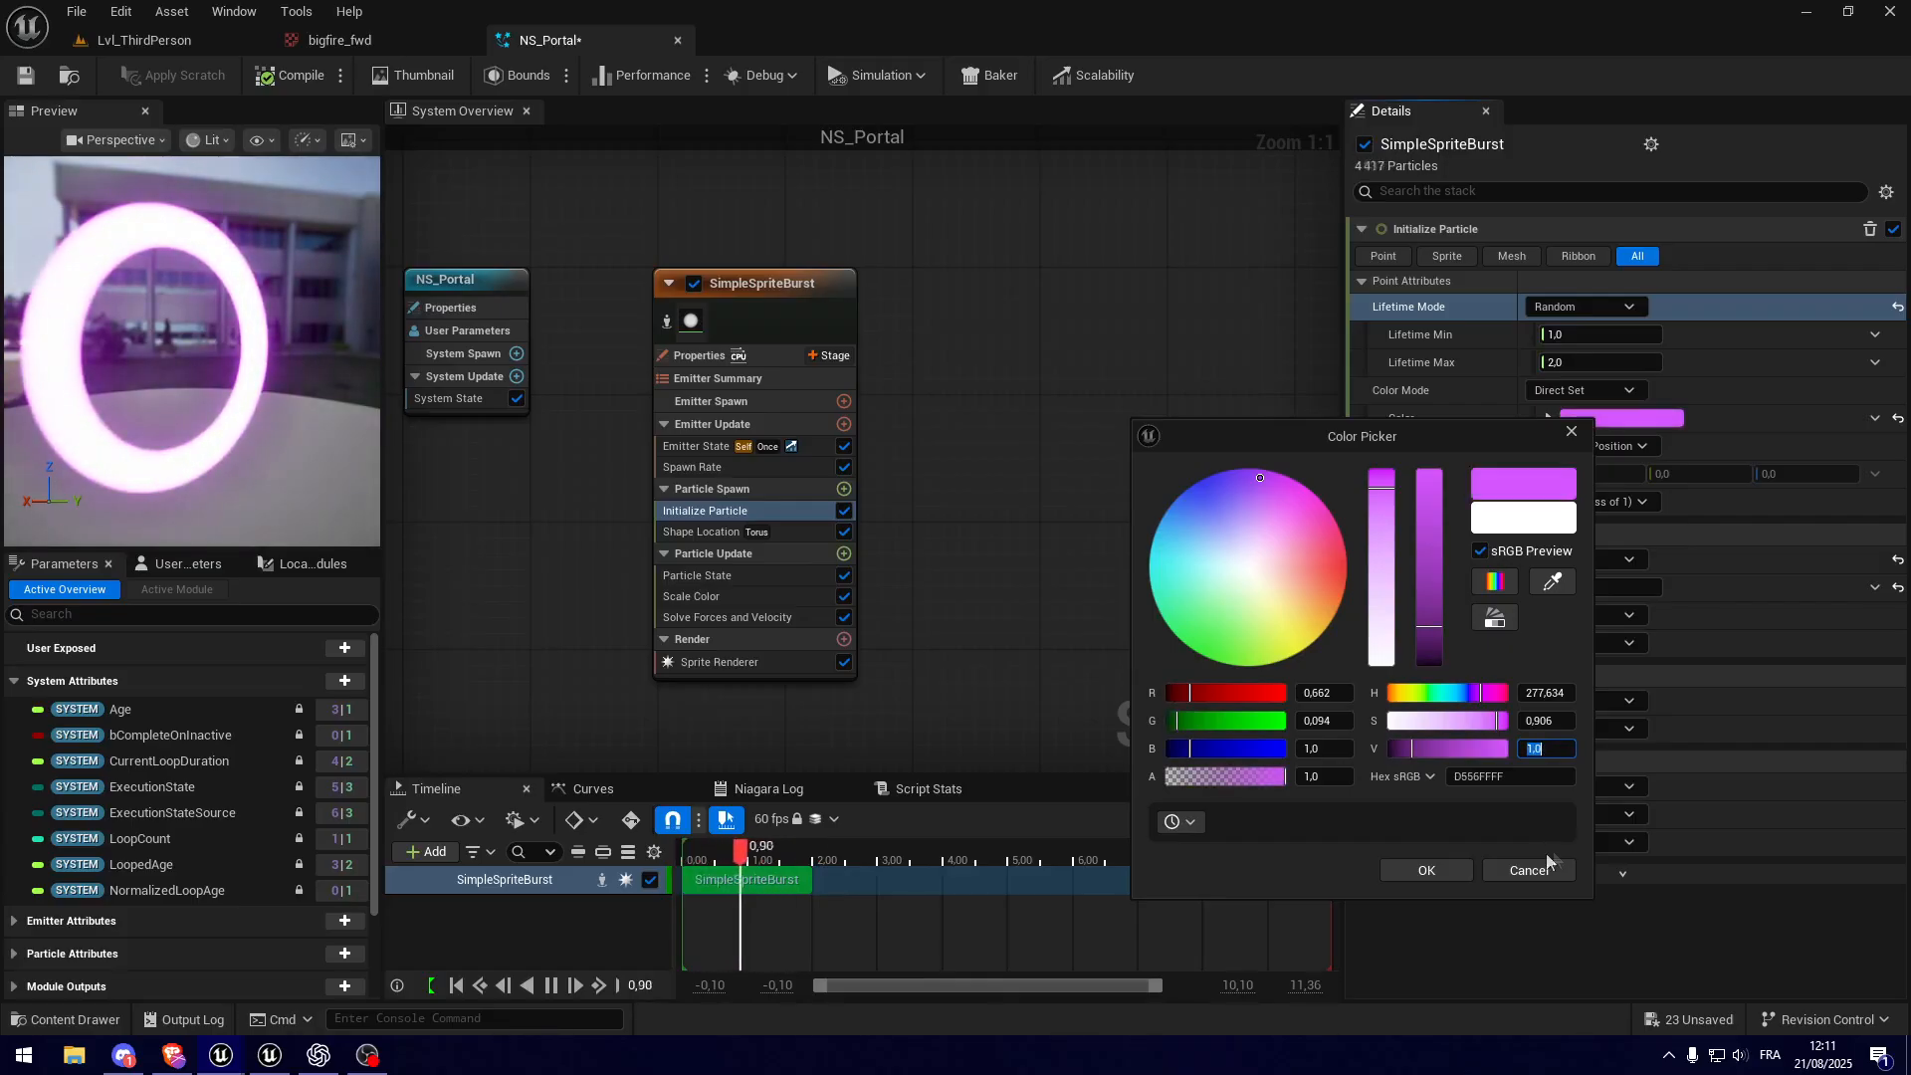
left_click(1425, 871)
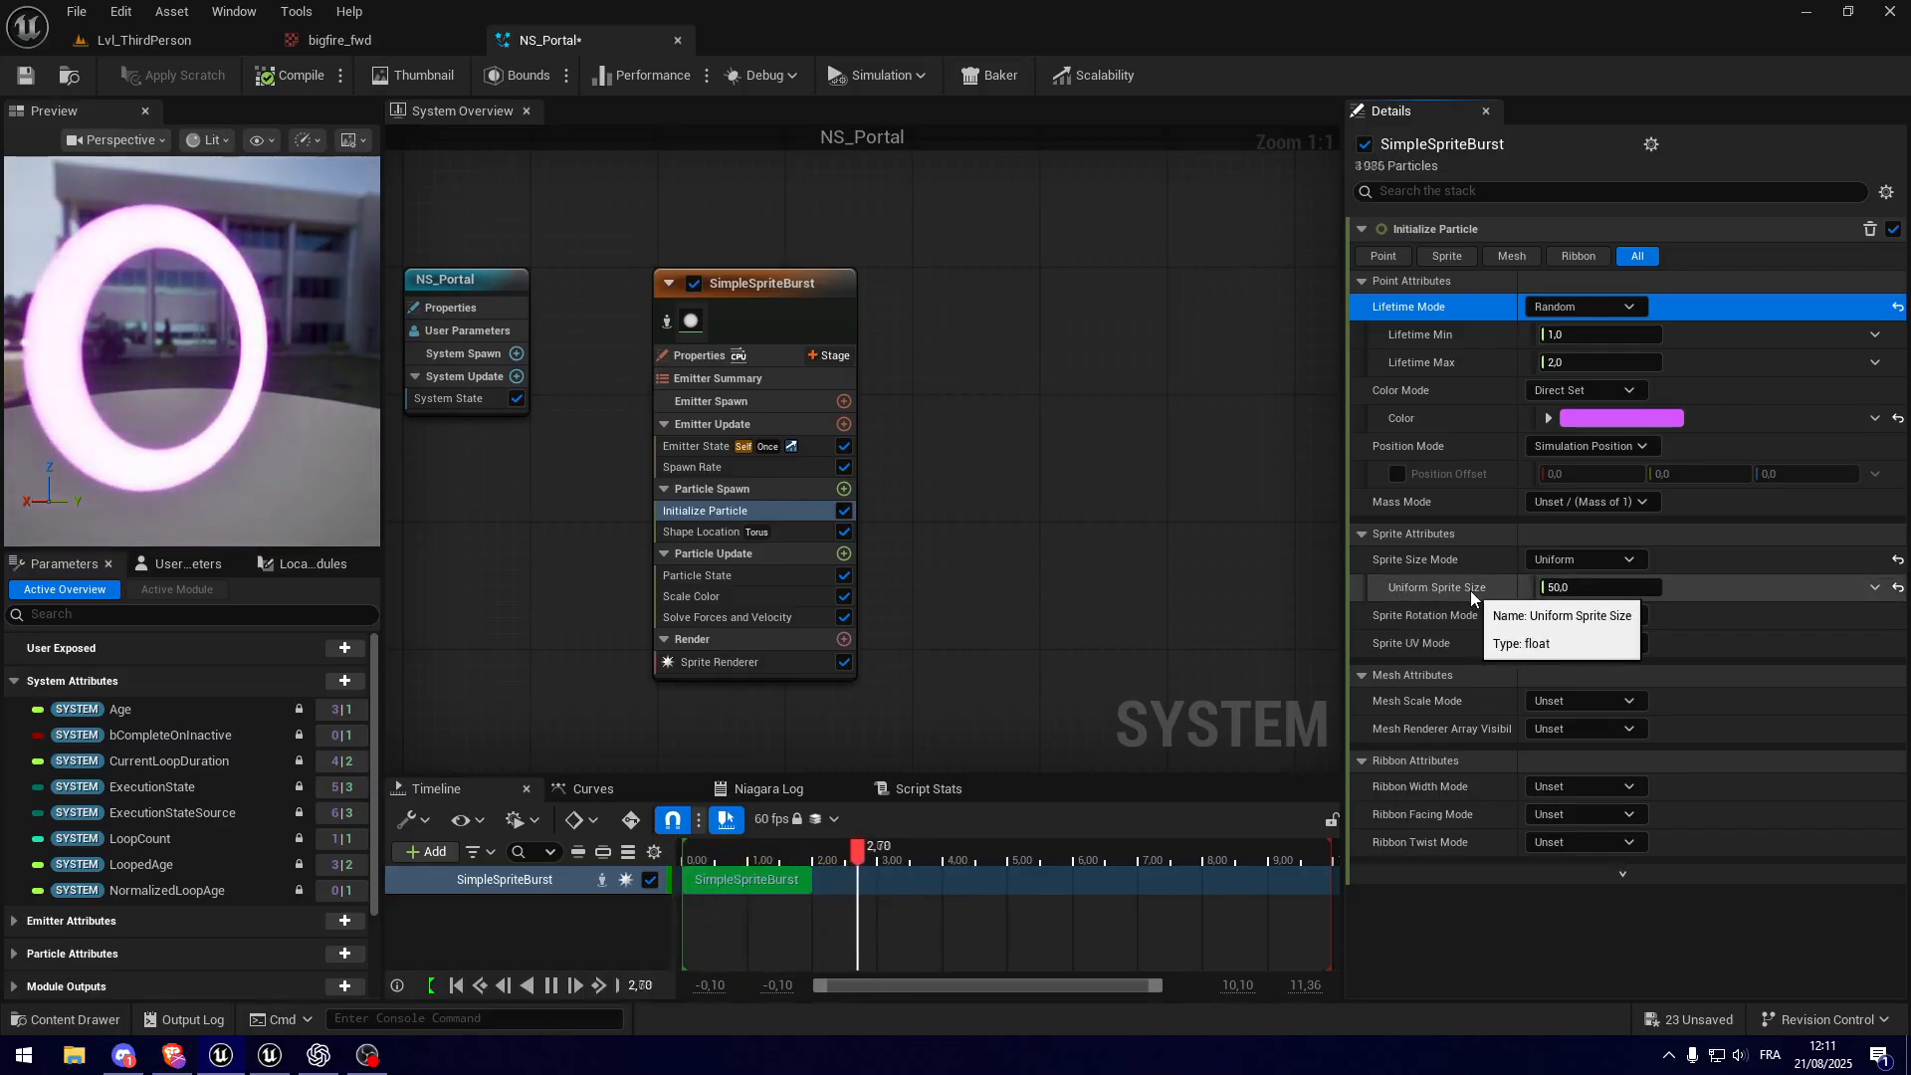
Step: Set the Sprite Size Mode to Random Uniform with a minimum size of 1 and a maximum of 2, and inspect the ring
left_click(1577, 560)
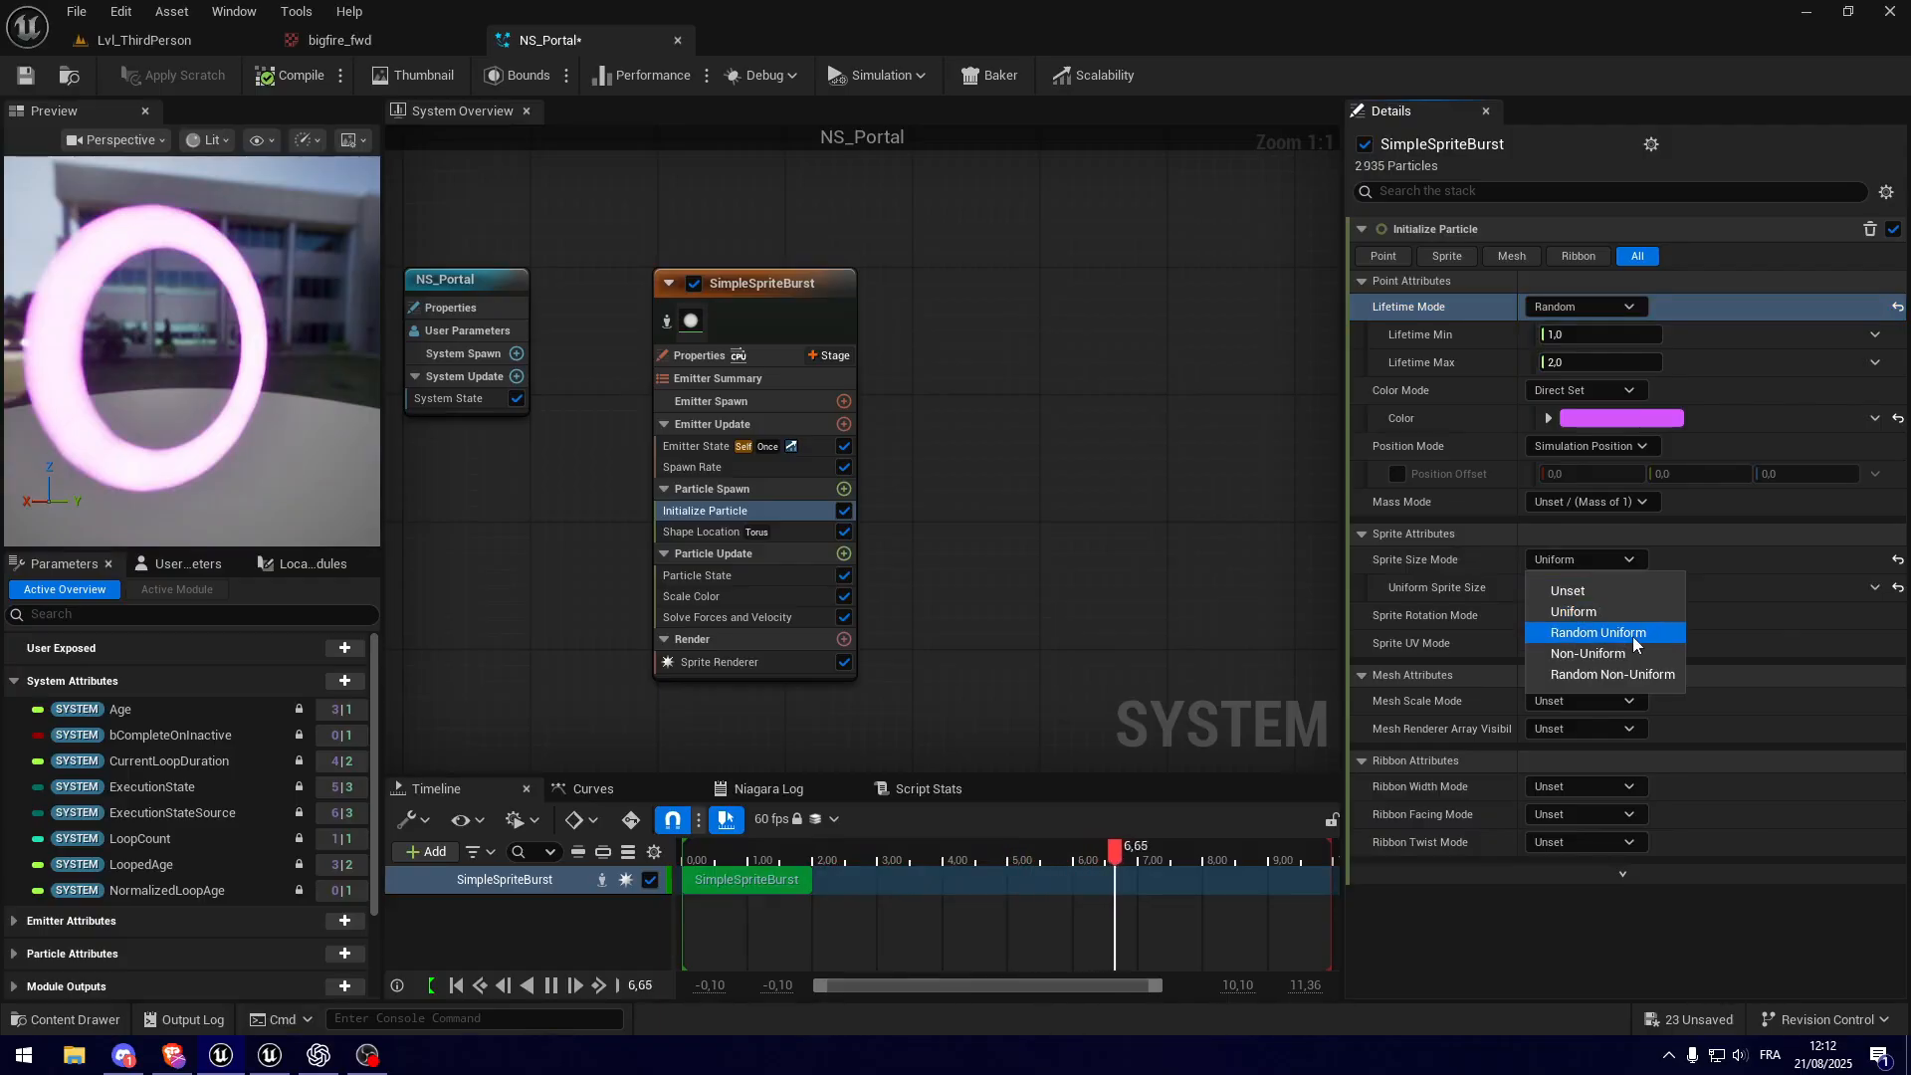
left_click(1633, 634)
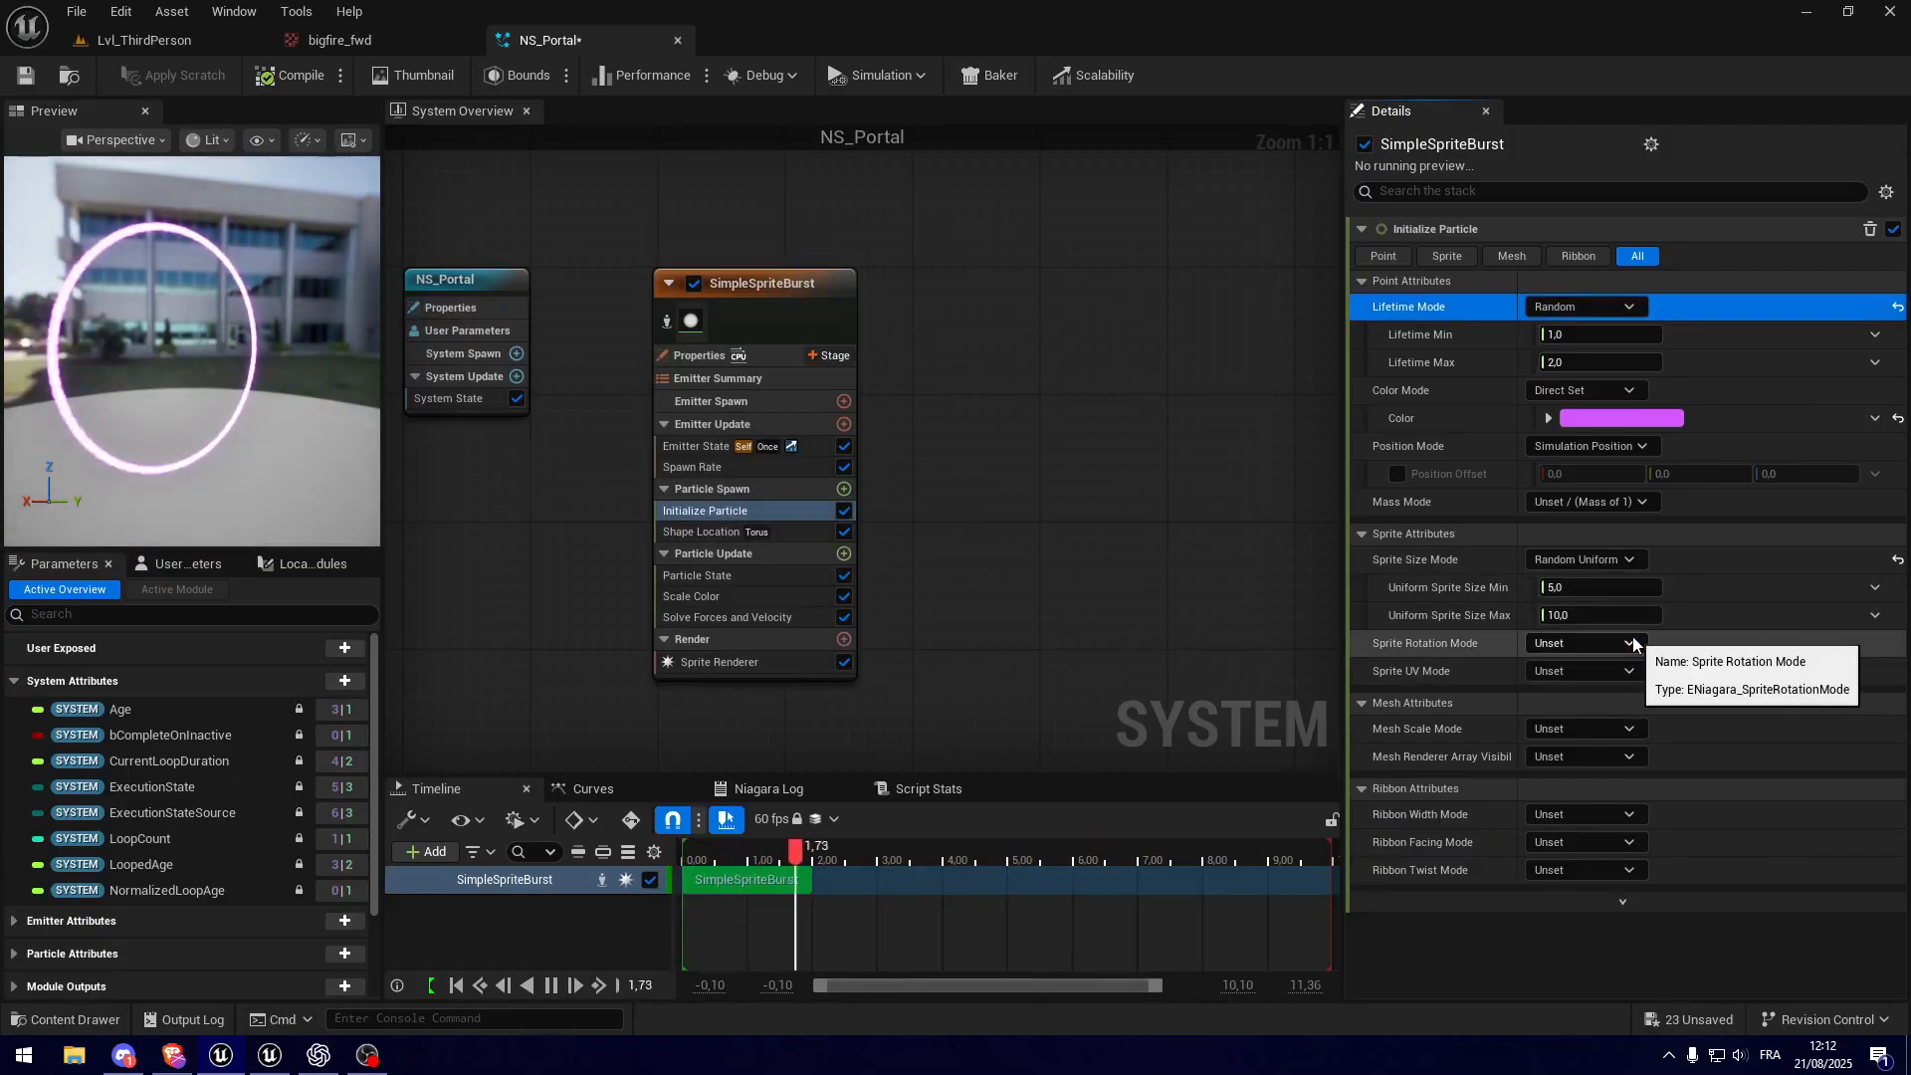
left_click_drag(293, 441, 144, 476)
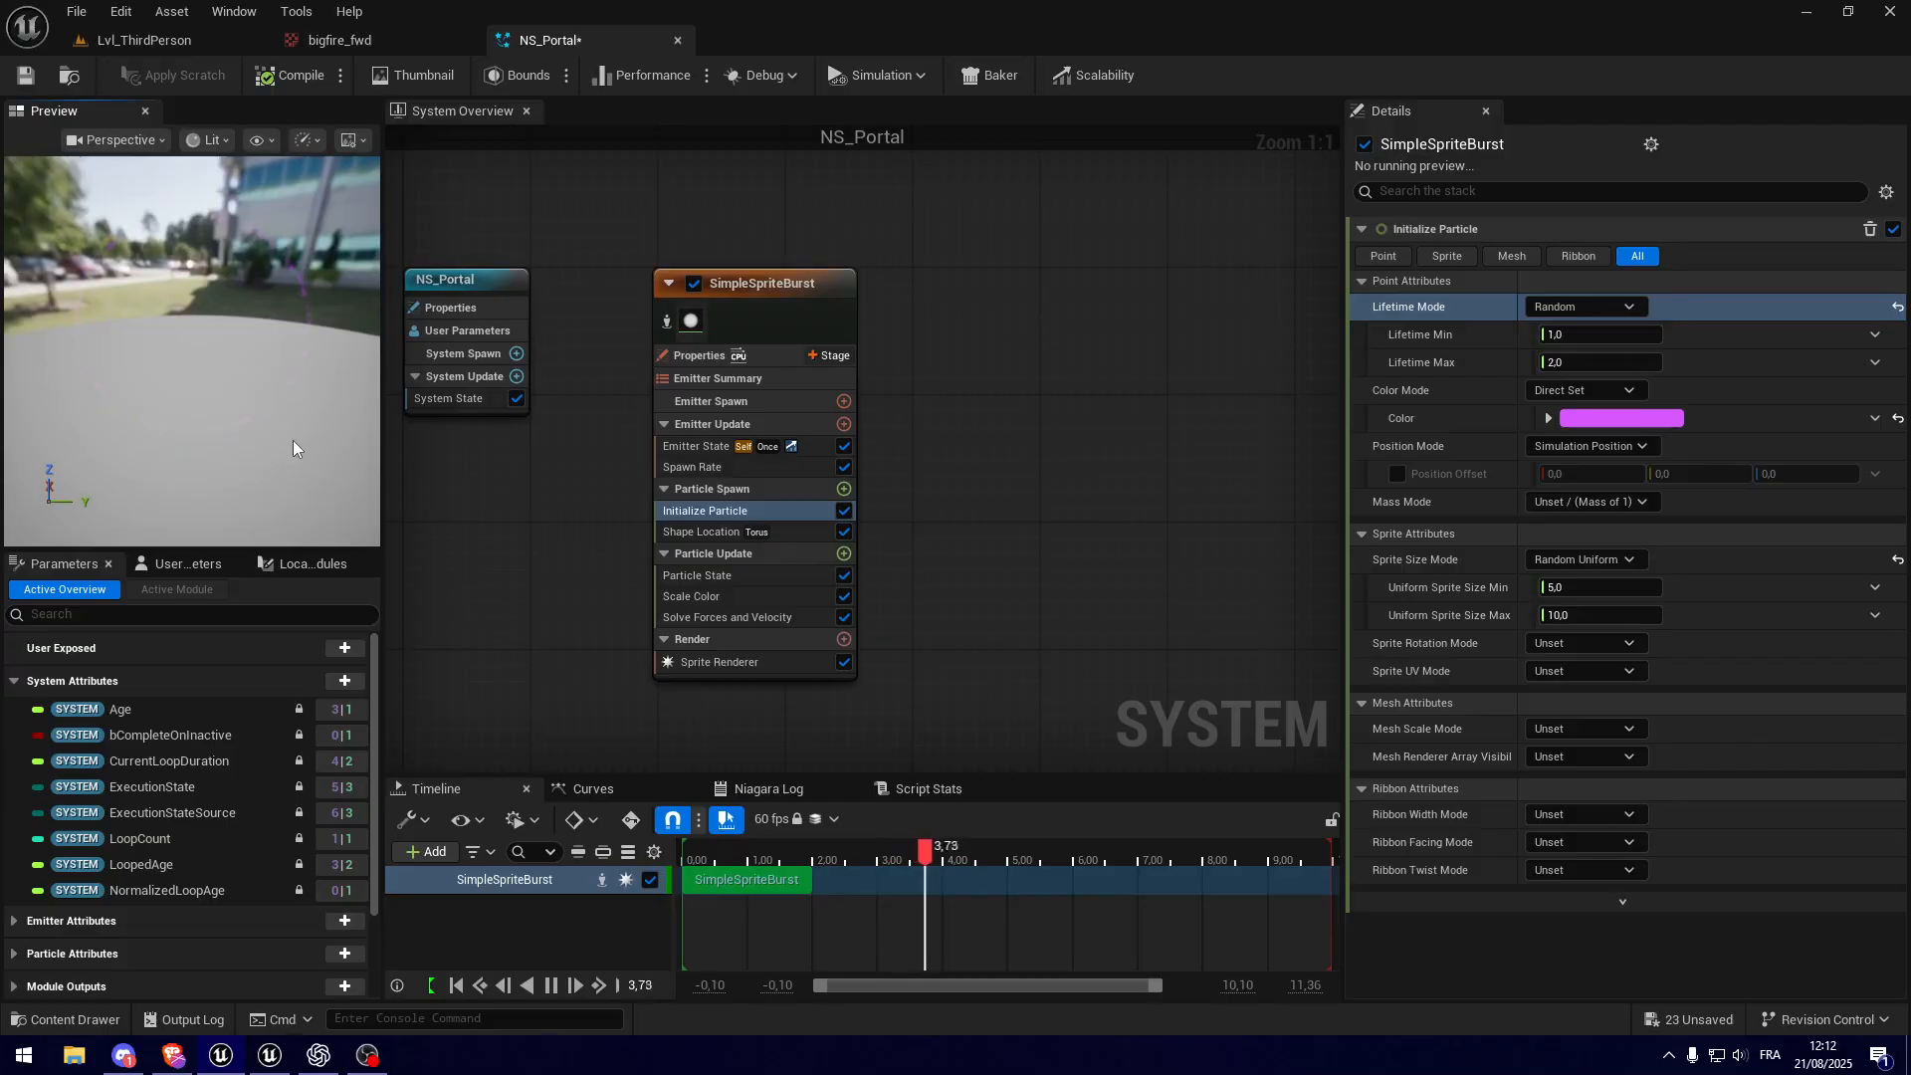
left_click_drag(293, 440, 408, 409)
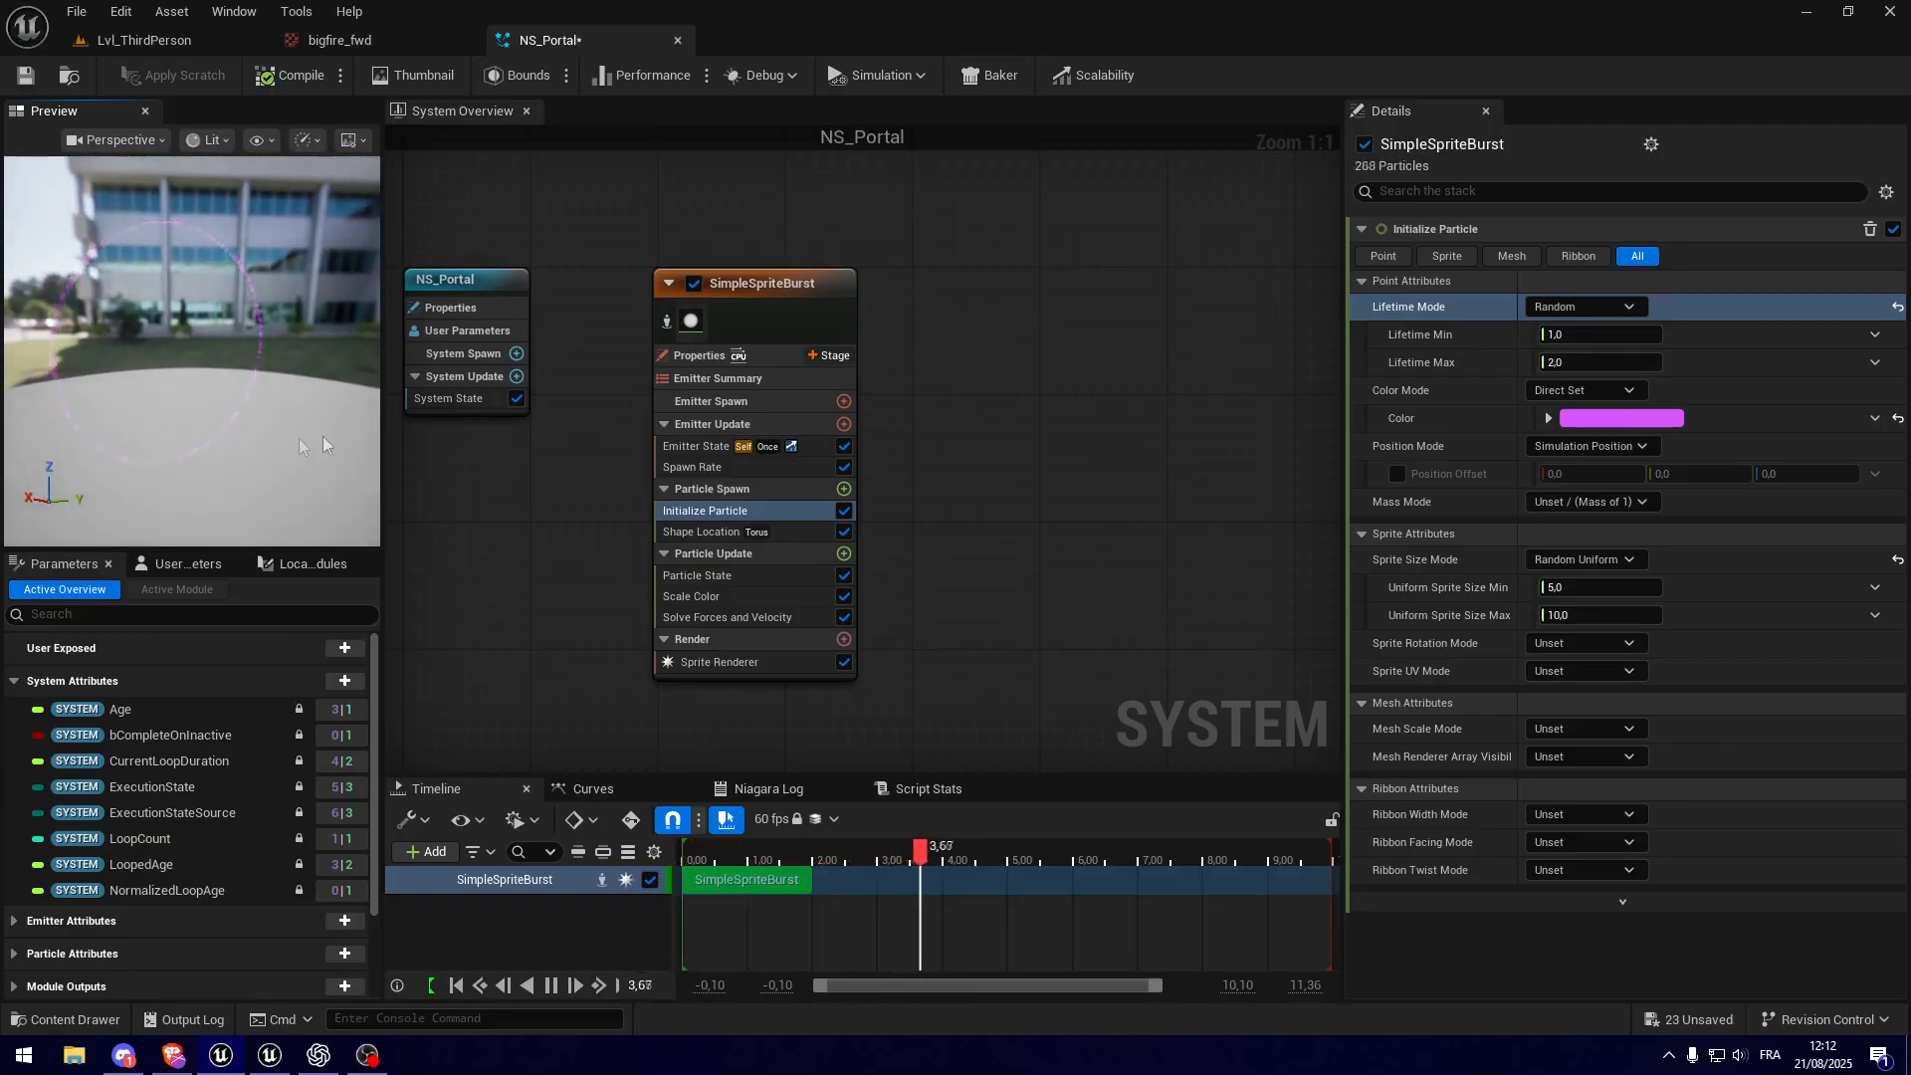
left_click(1602, 587)
type("1")
key("Tab")
type("2")
key("Return")
left_click_drag(299, 430, 268, 489)
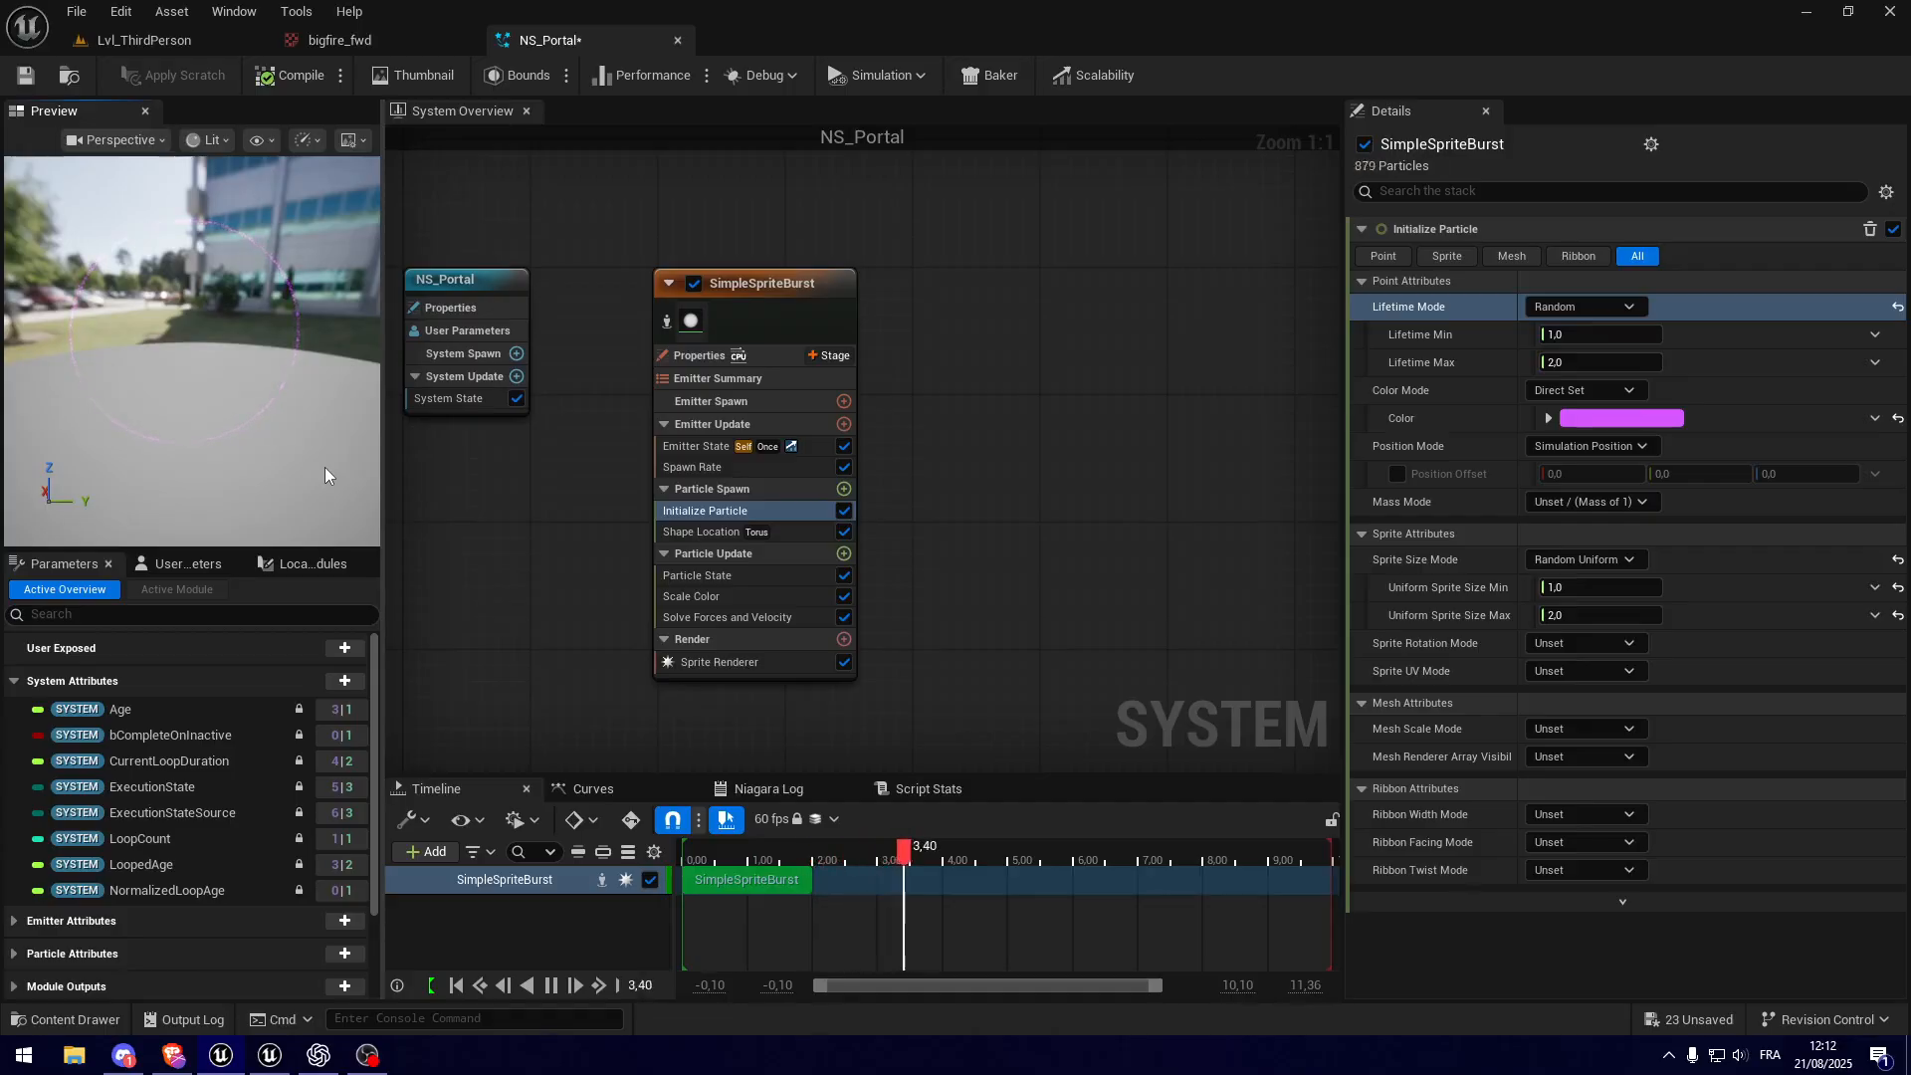
left_click_drag(33, 364, 4, 398)
scroll(33, 365, "up", 5)
left_click_drag(192, 348, 80, 355)
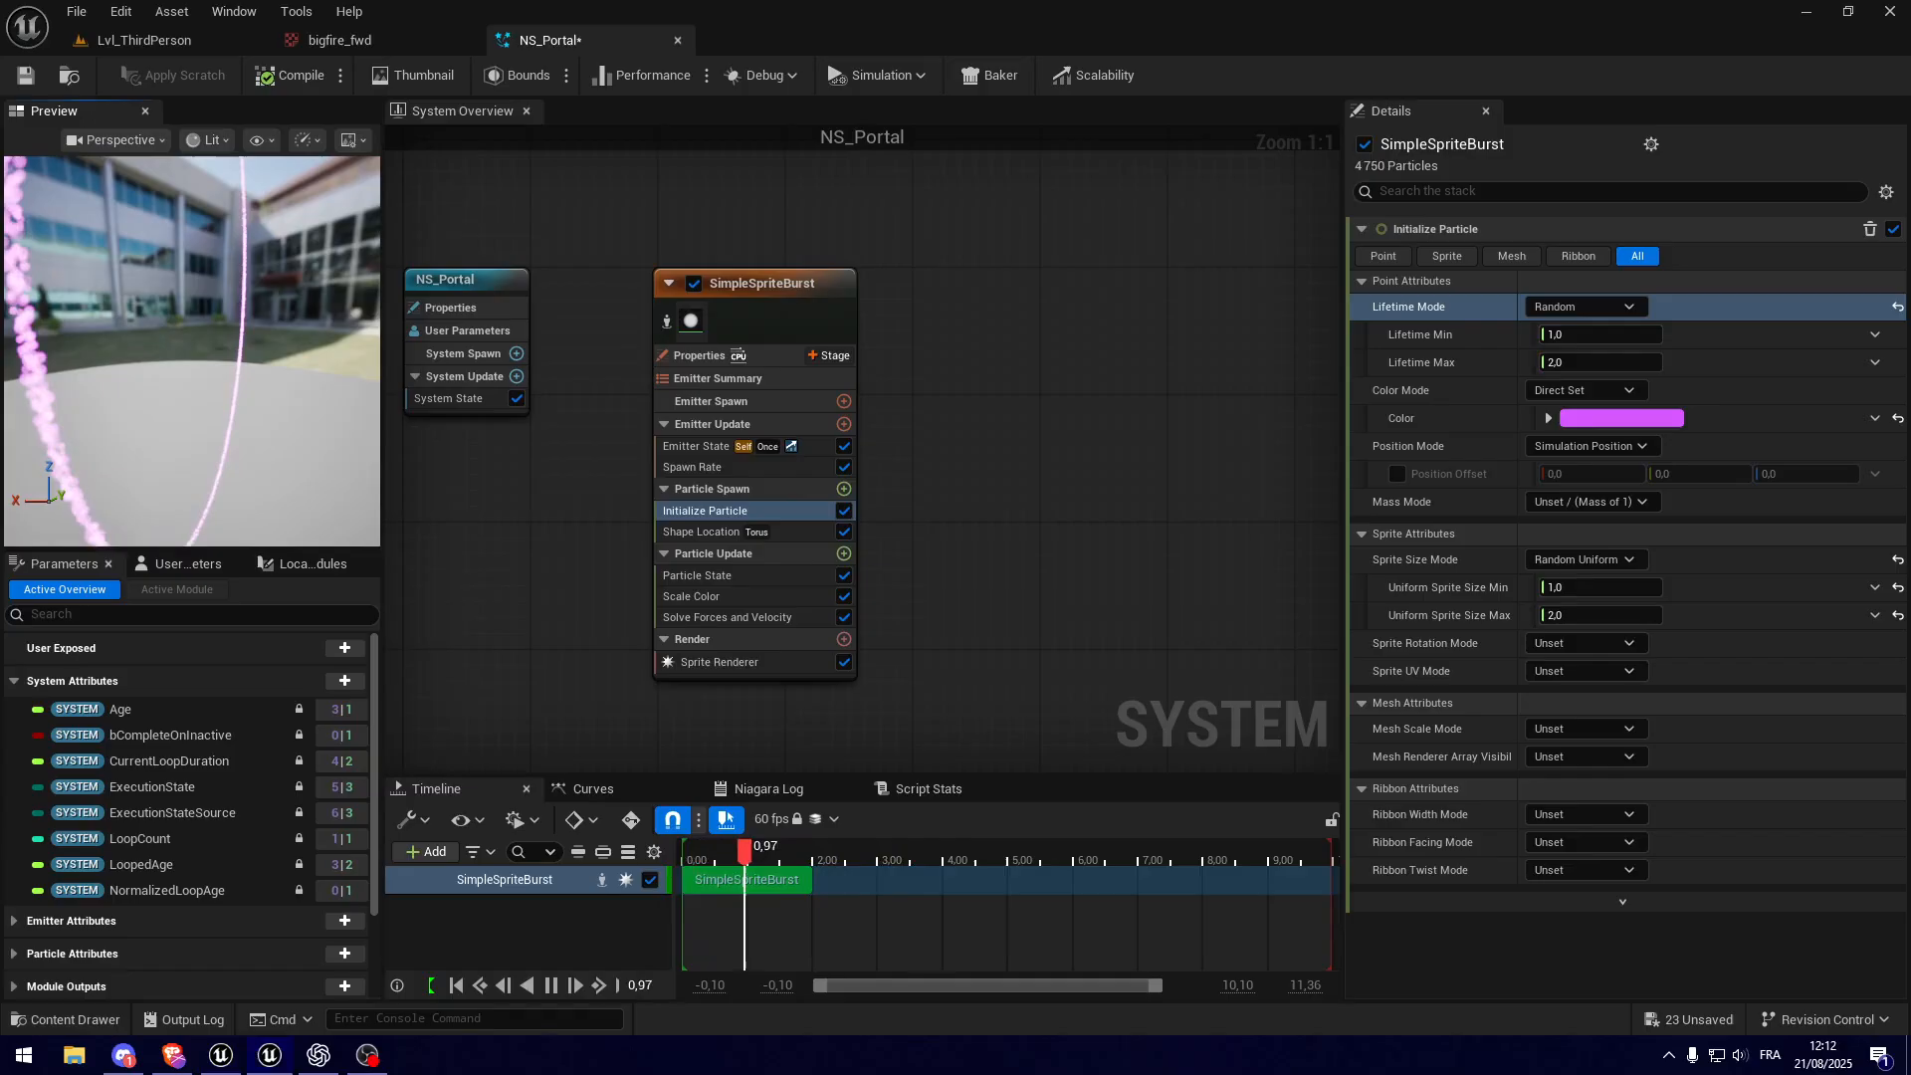
Step: Add a Vortex Force module to the emitter's Particle Update group and examine its effect in the preview
right_click_drag(475, 578, 469, 542)
mouse_move(733, 539)
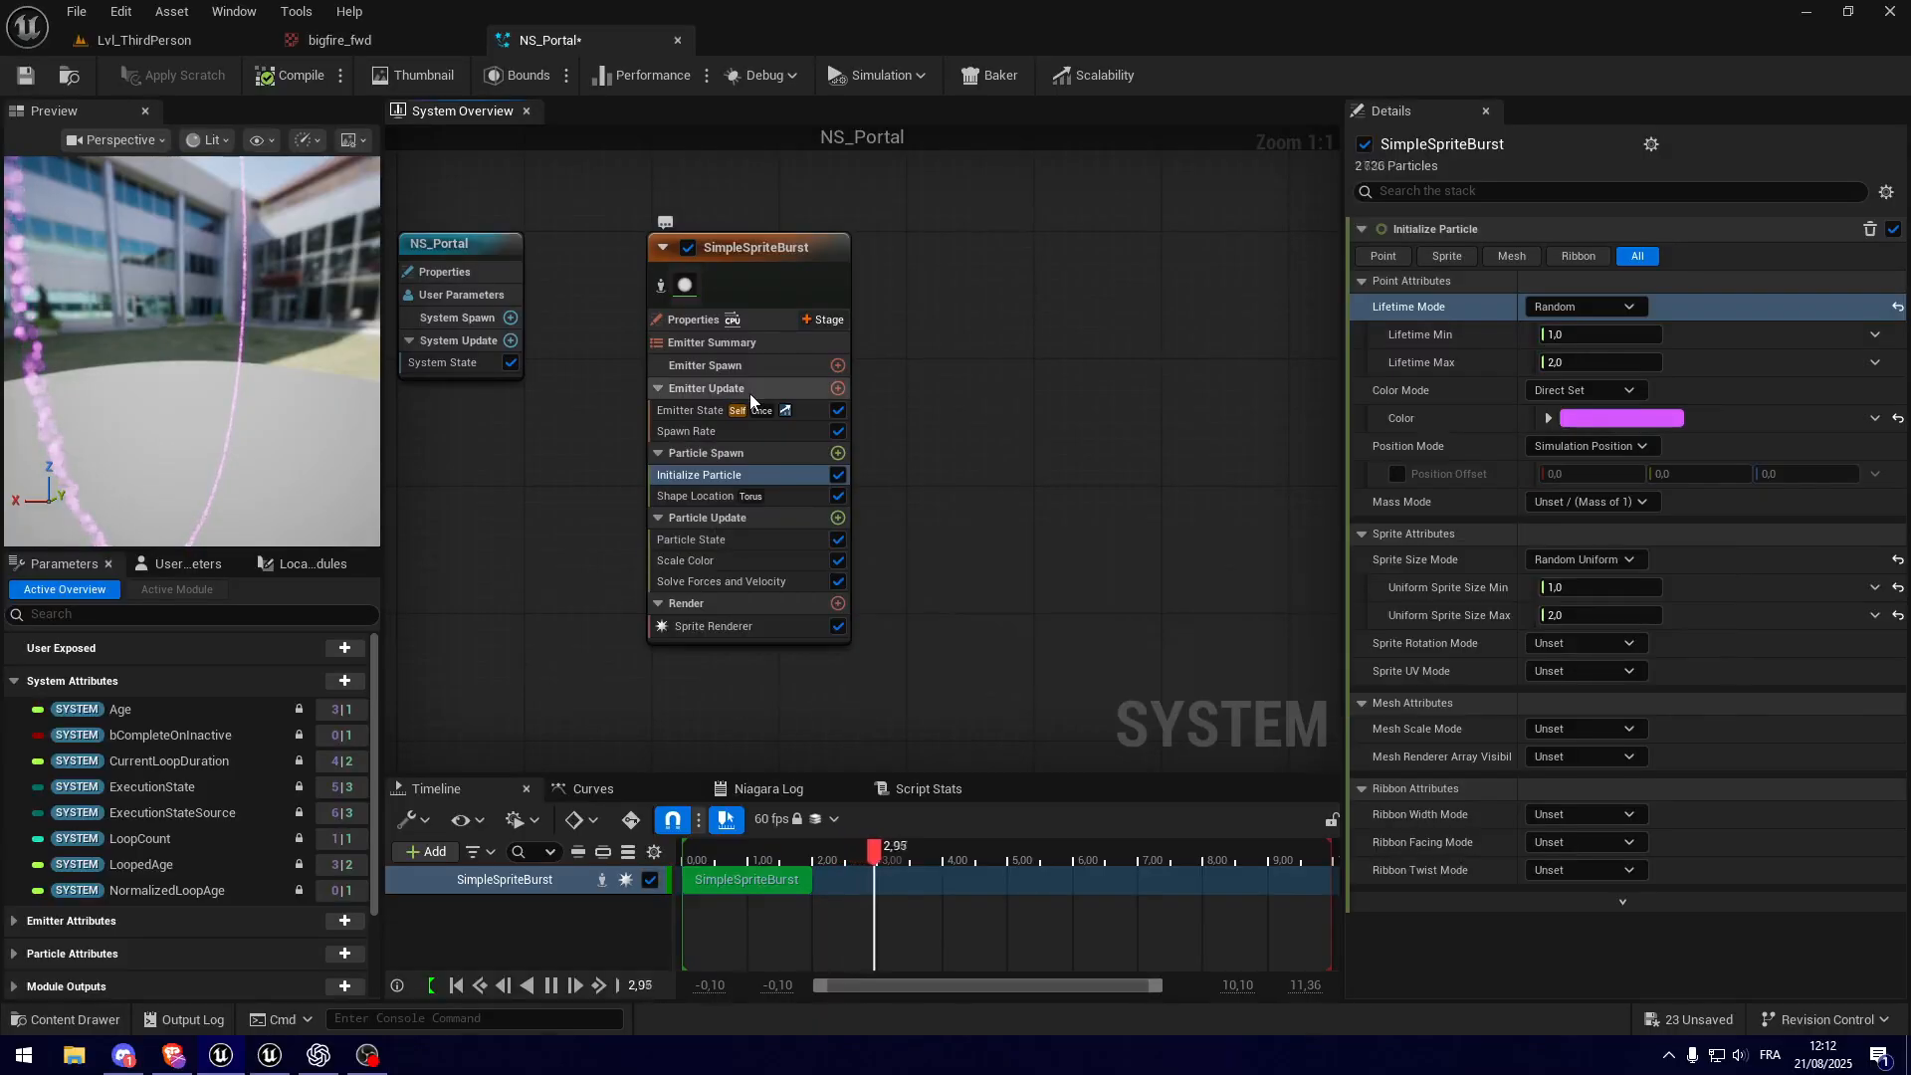
left_click(838, 519)
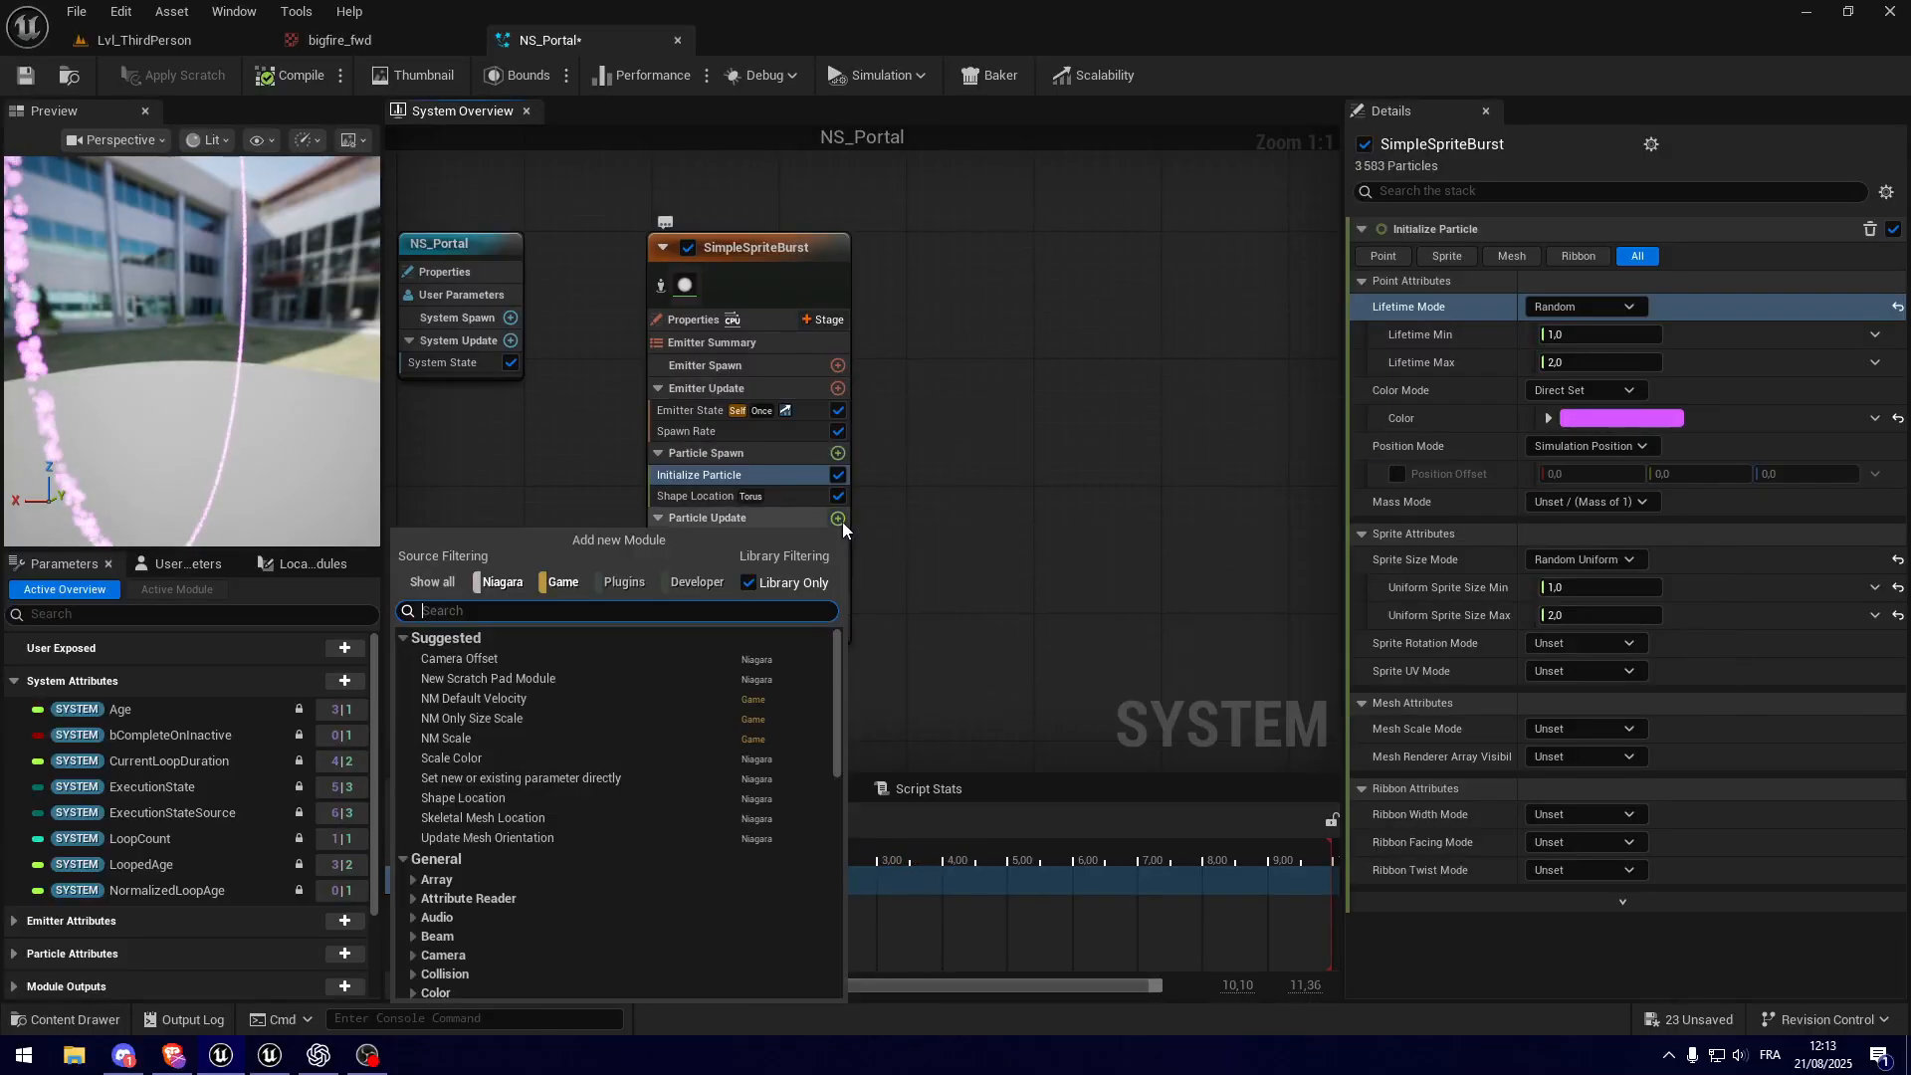
type("vorte")
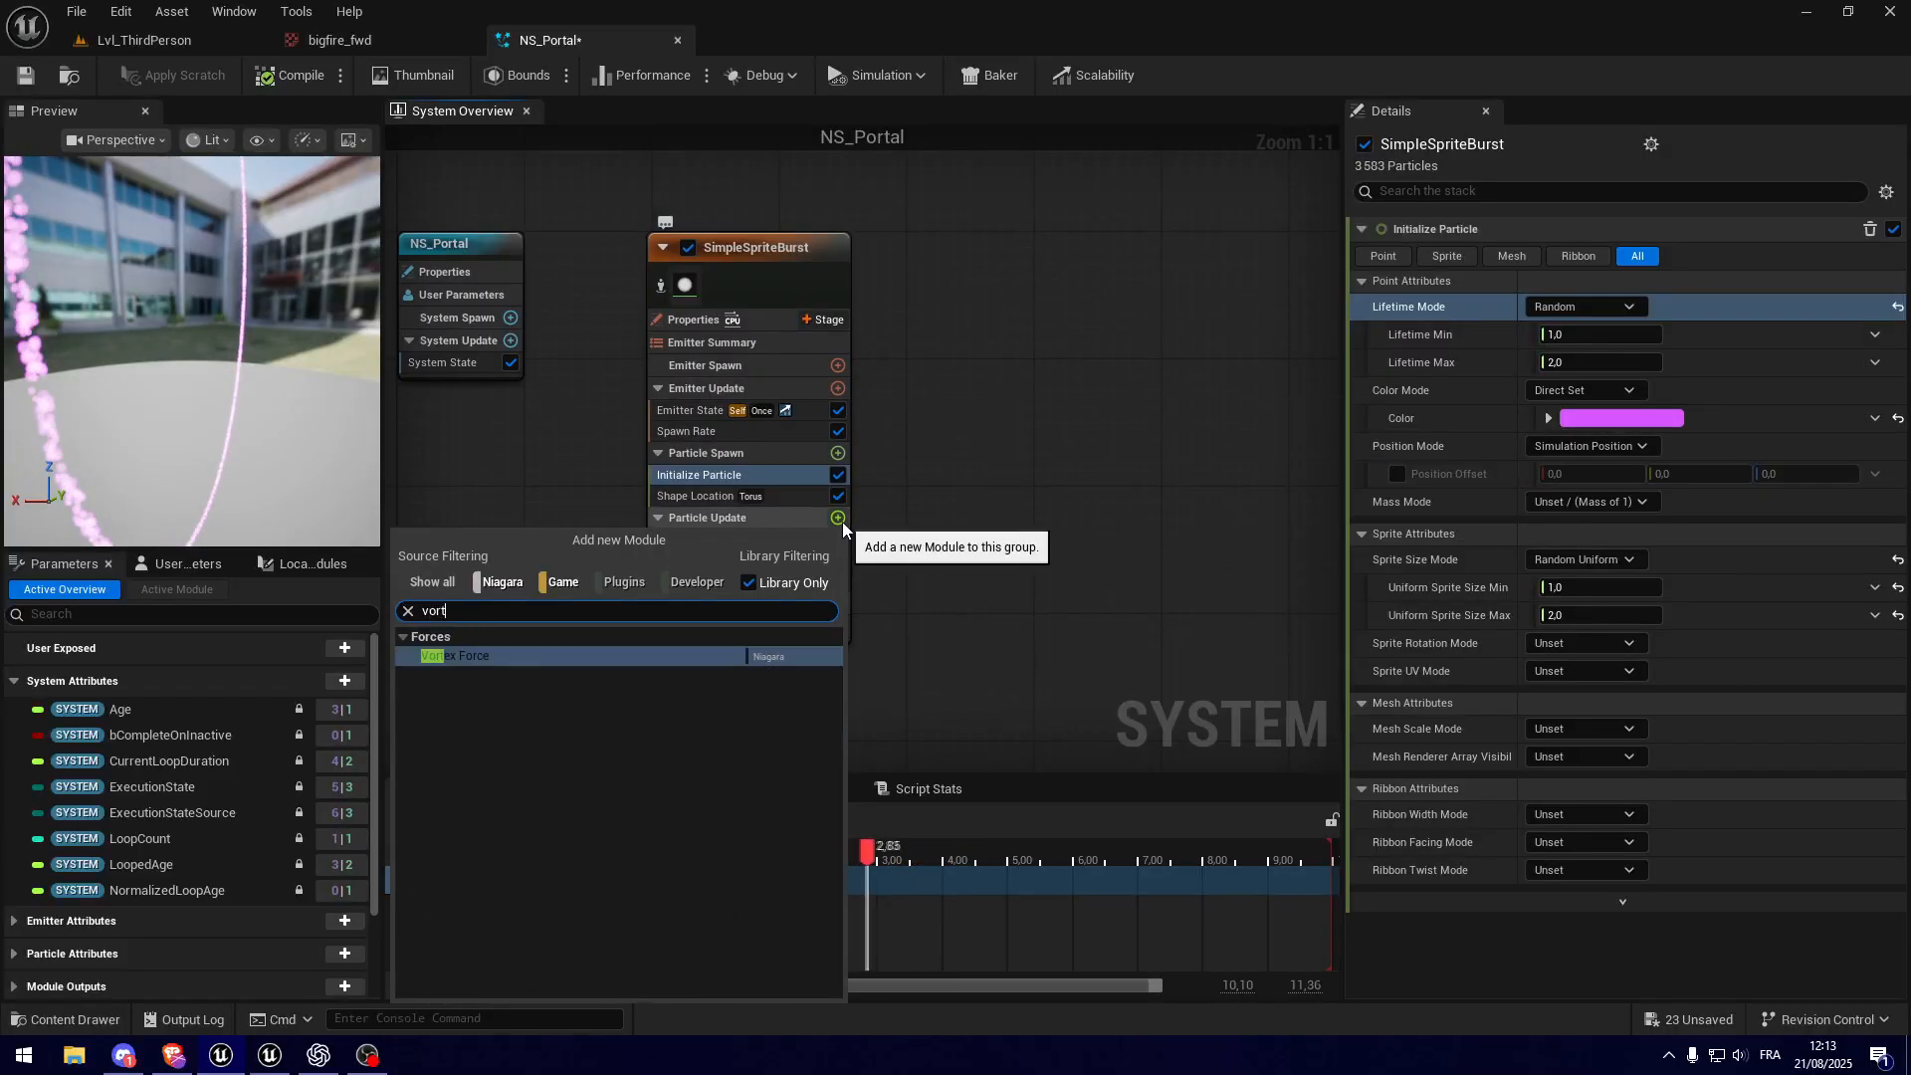
left_click(600, 656)
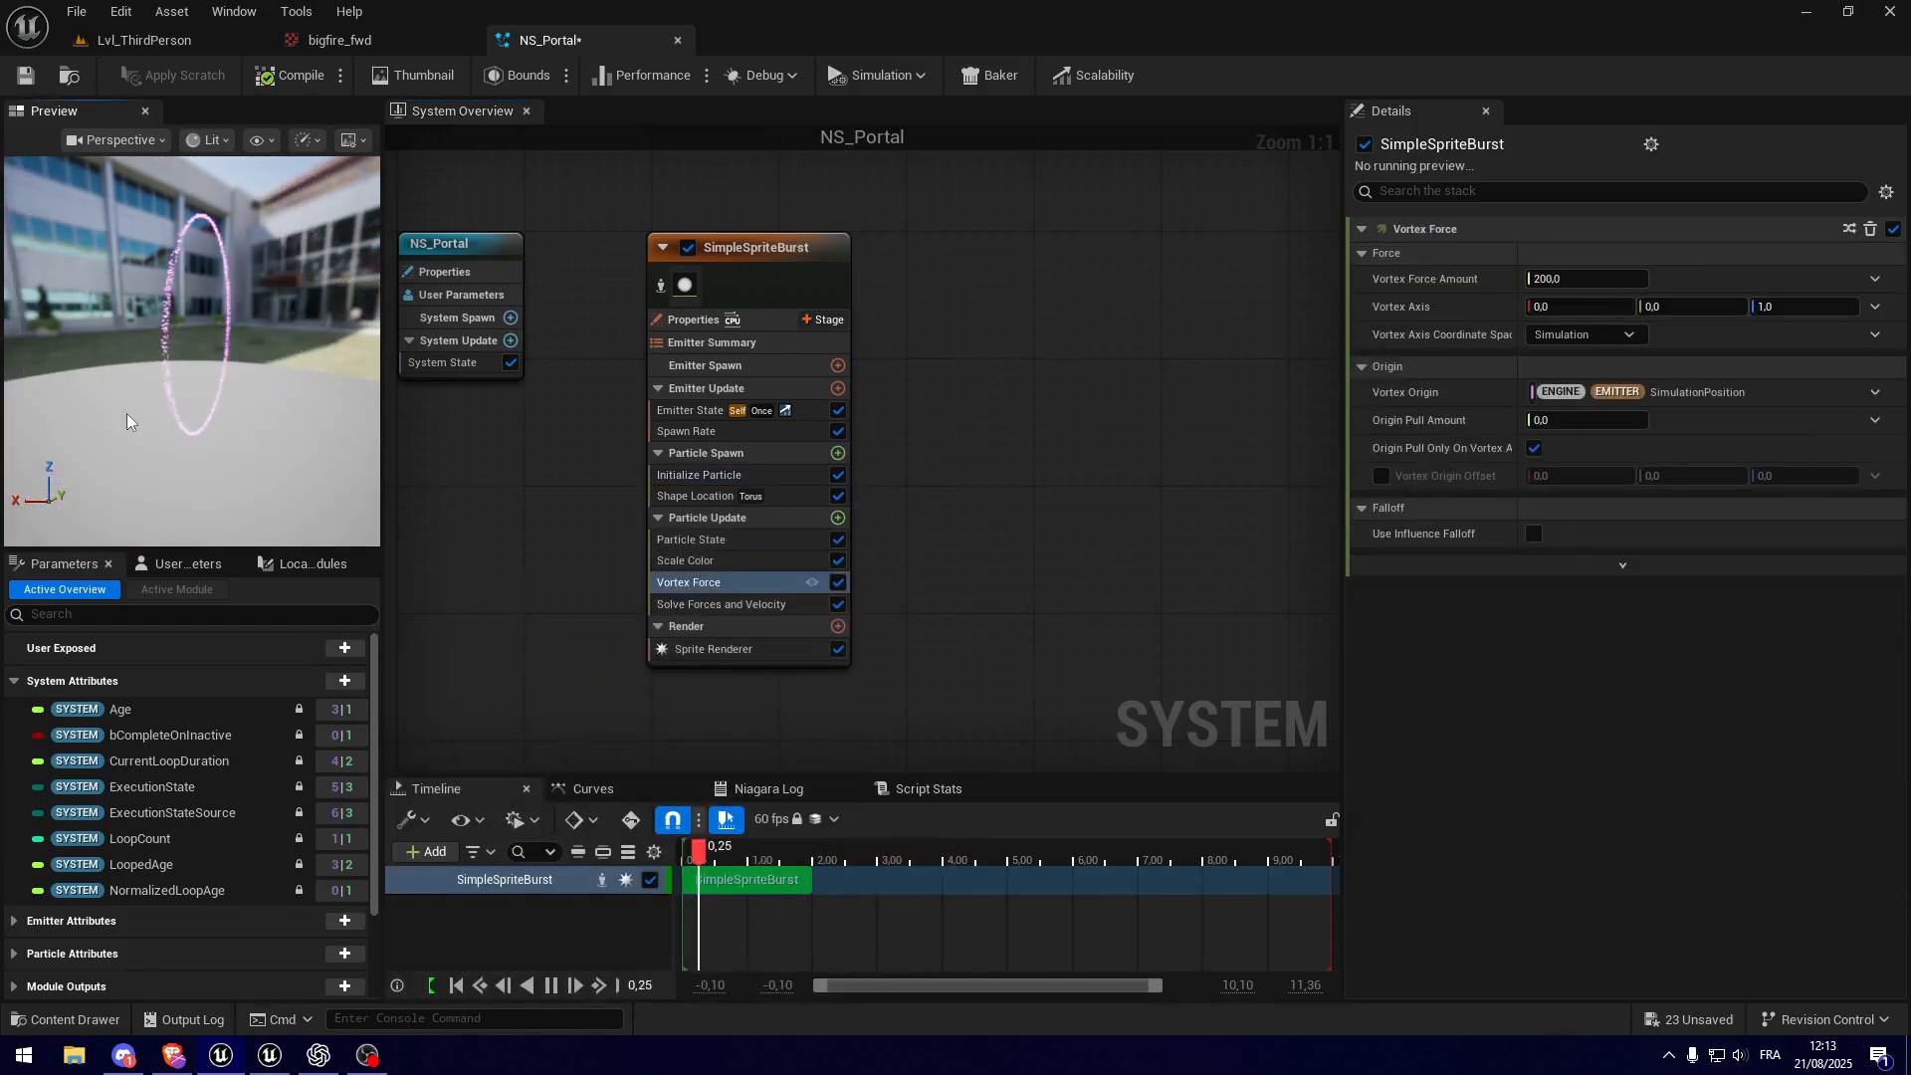
mouse_move(209, 432)
left_mouse_down()
mouse_move(214, 408)
mouse_move(209, 432)
left_mouse_up()
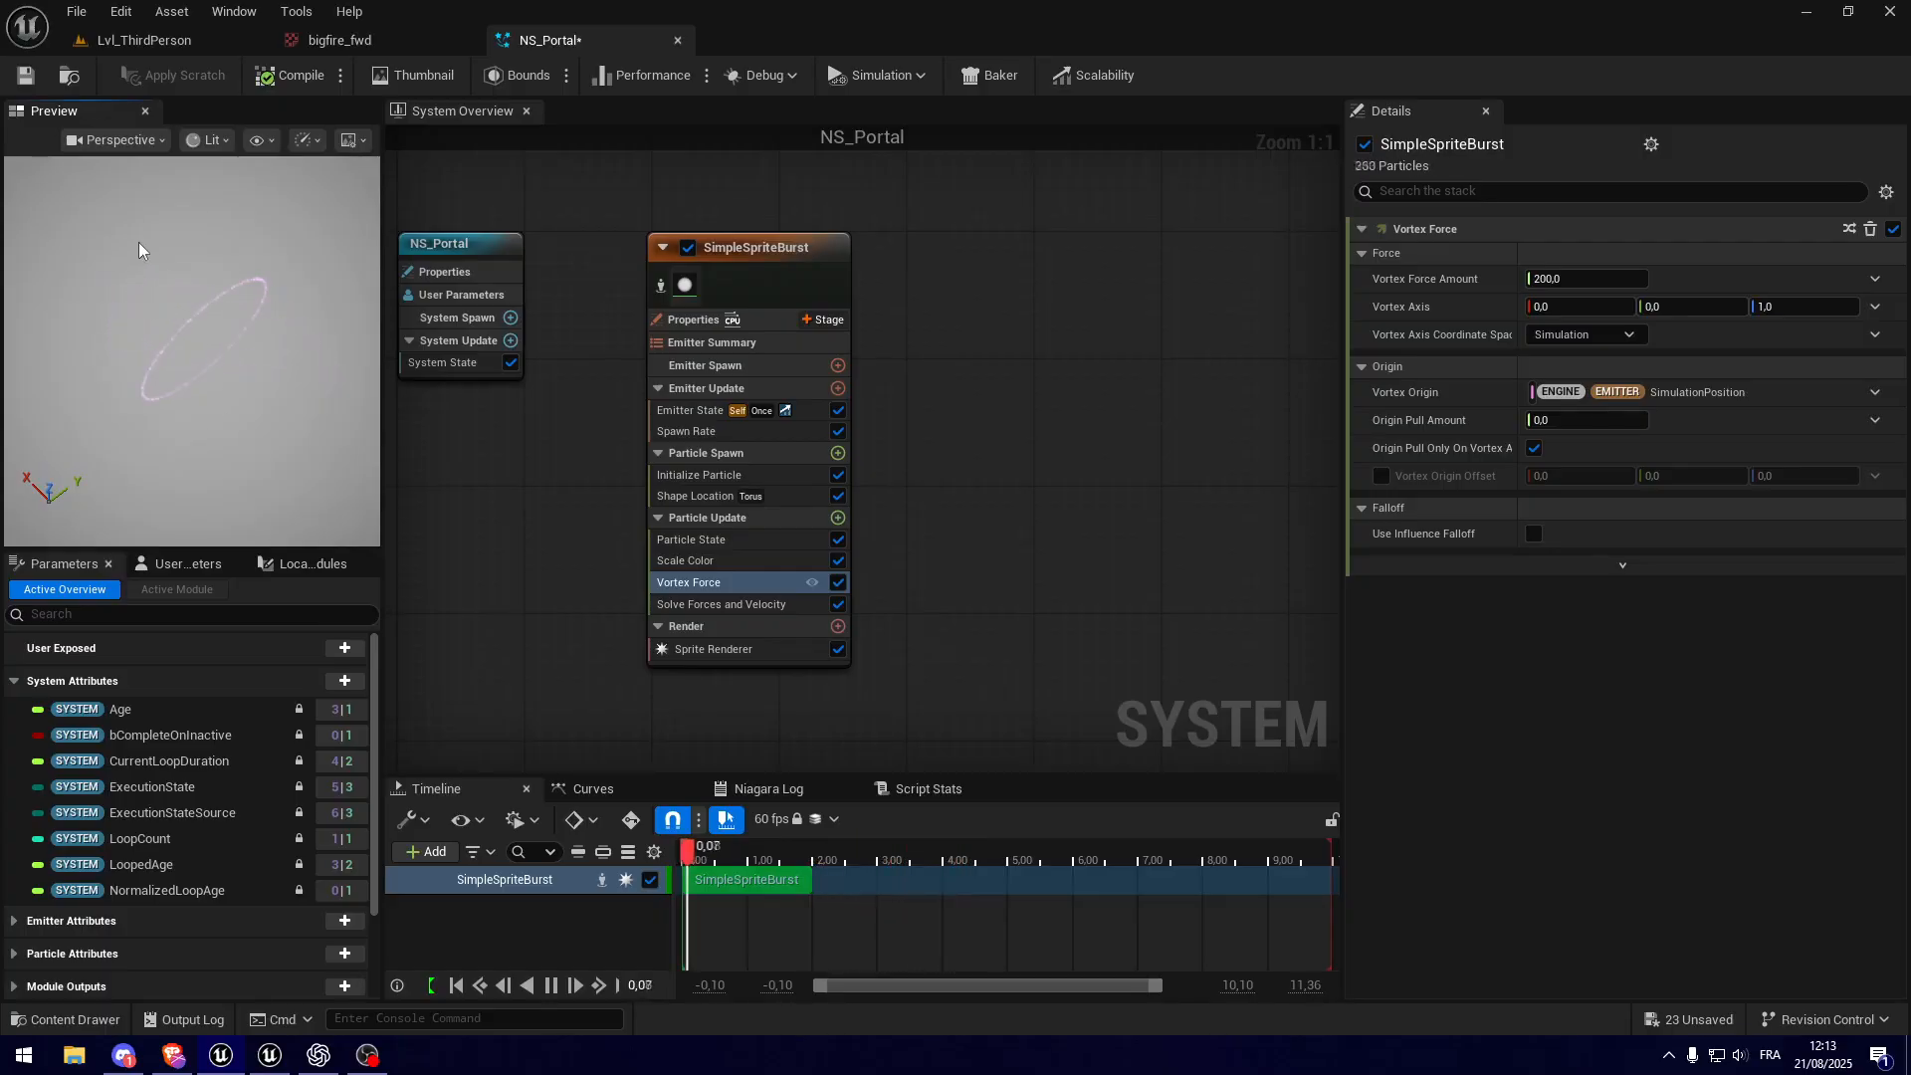
left_click_drag(235, 282, 193, 415)
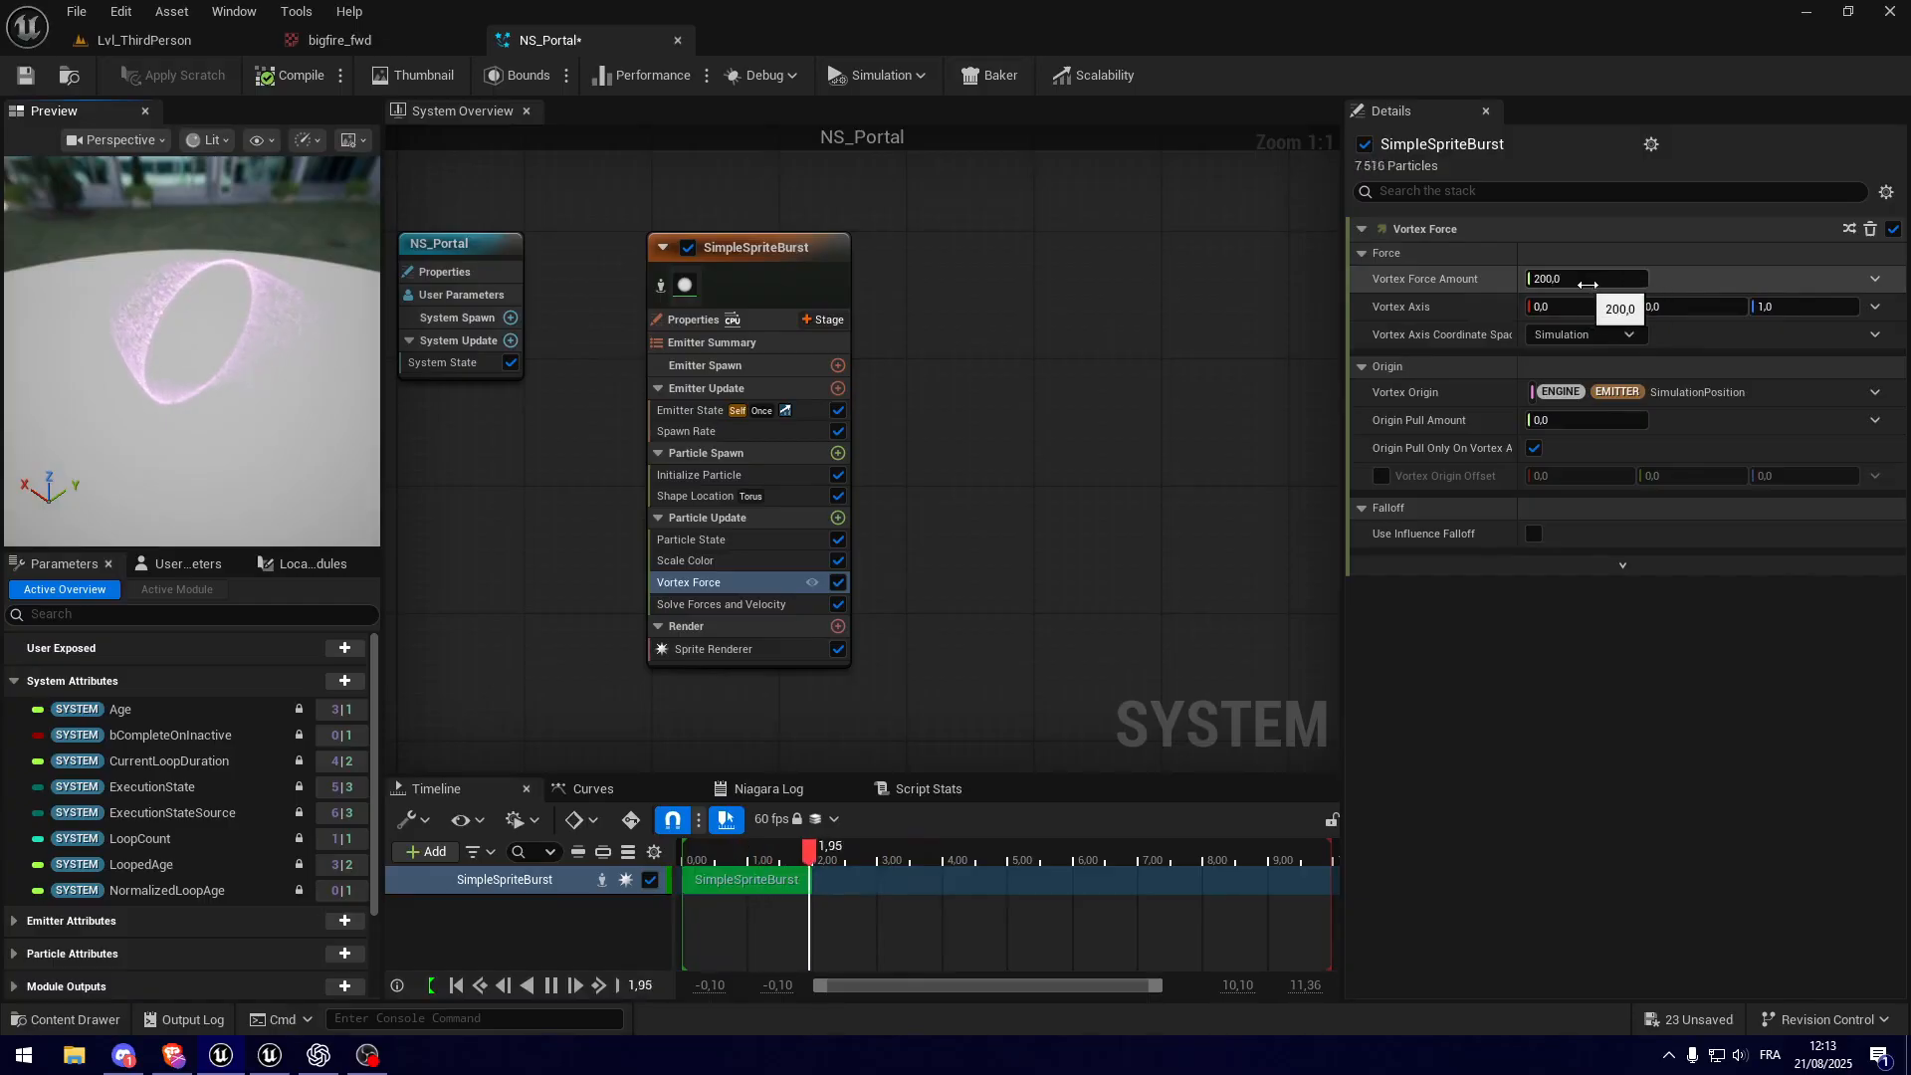
Step: Make the Vortex Force Amount a Random Range Float with a minimum of 1000 and a maximum of 2000
left_click(1877, 281)
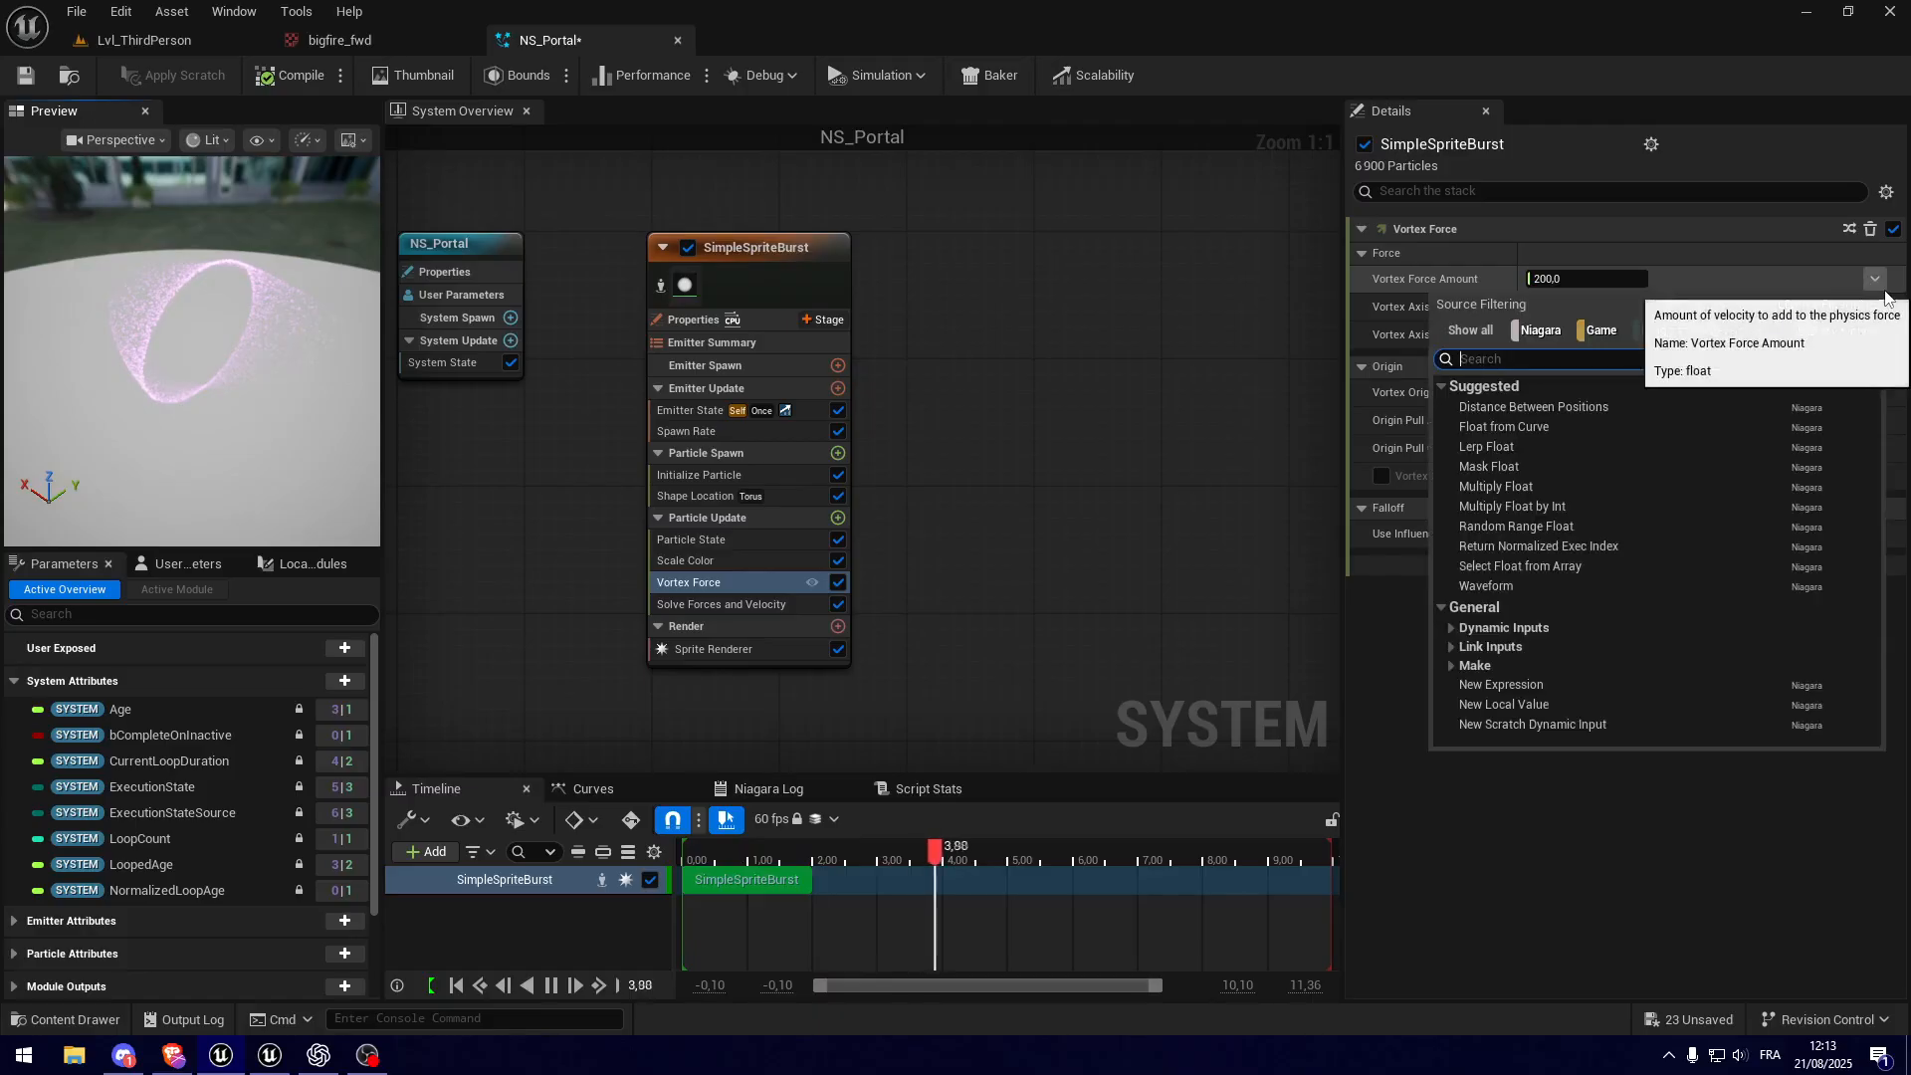
left_click(1547, 529)
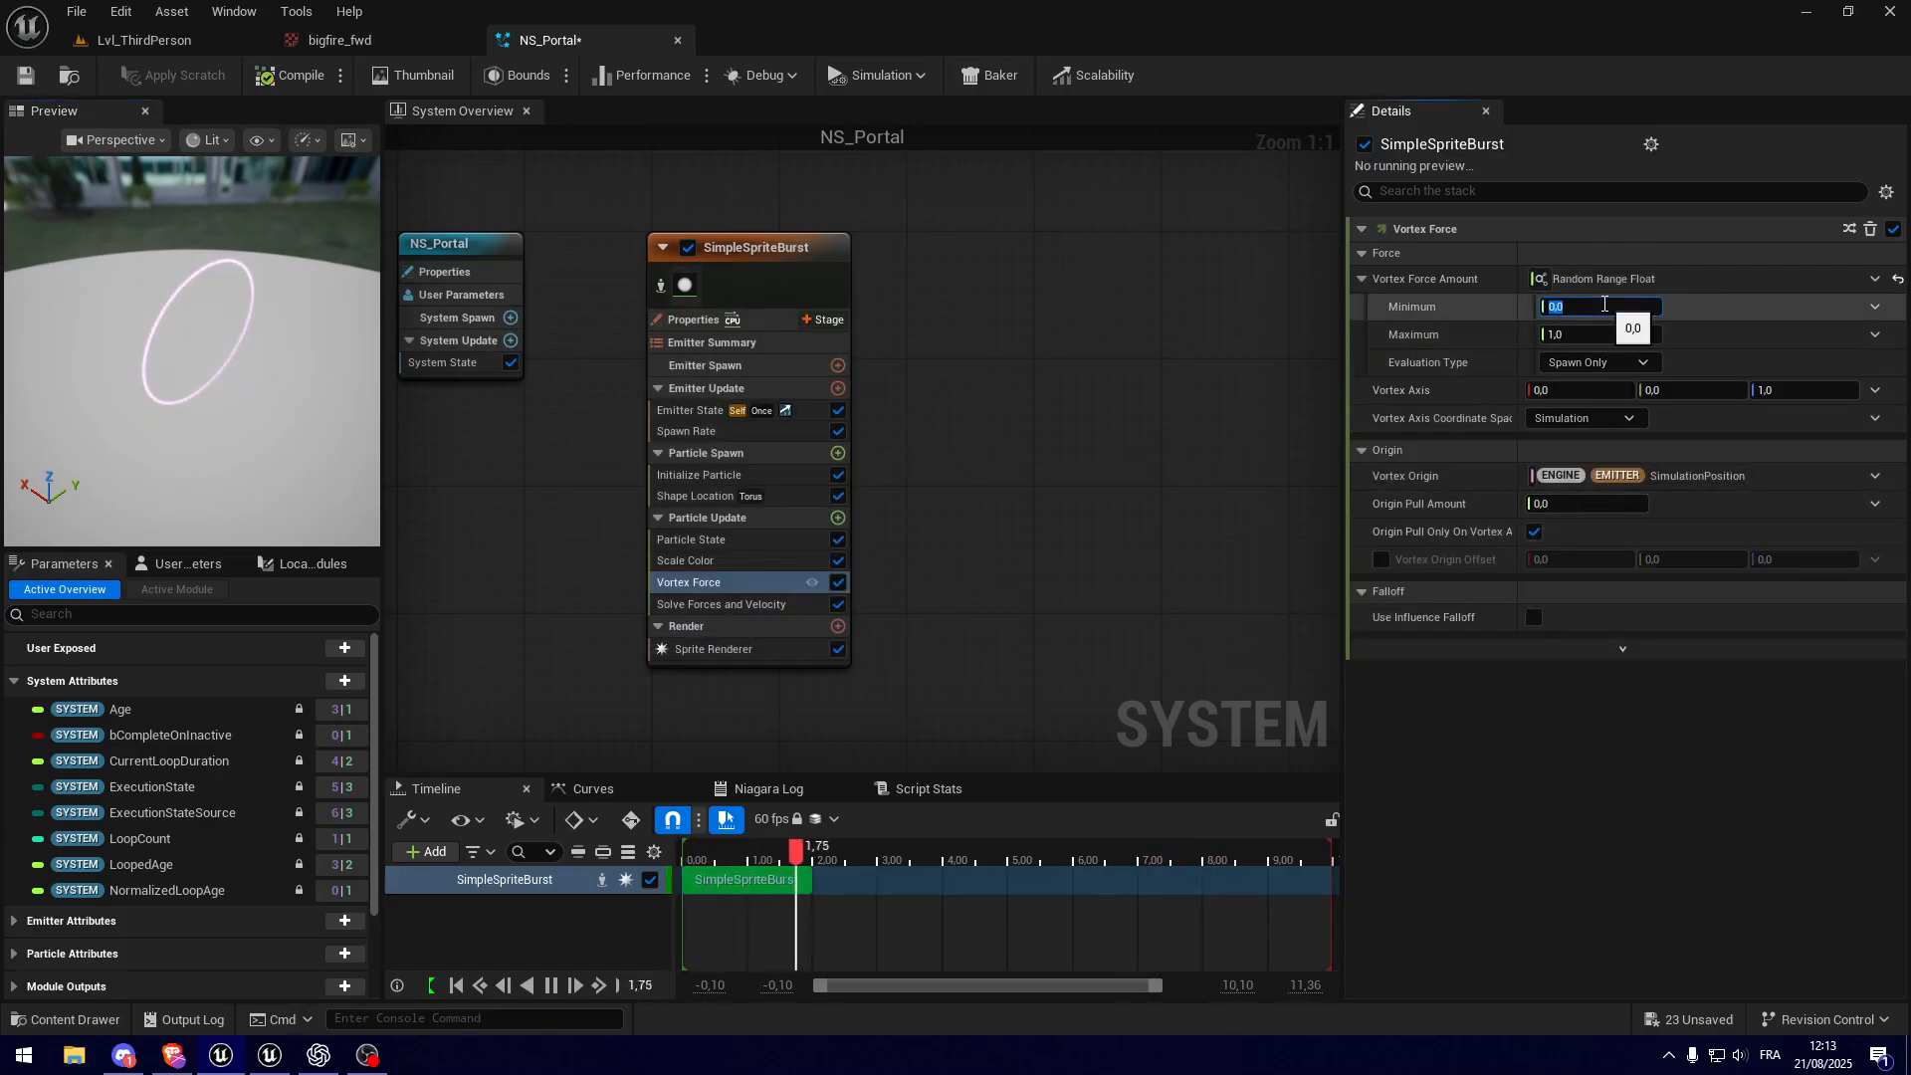
type("100")
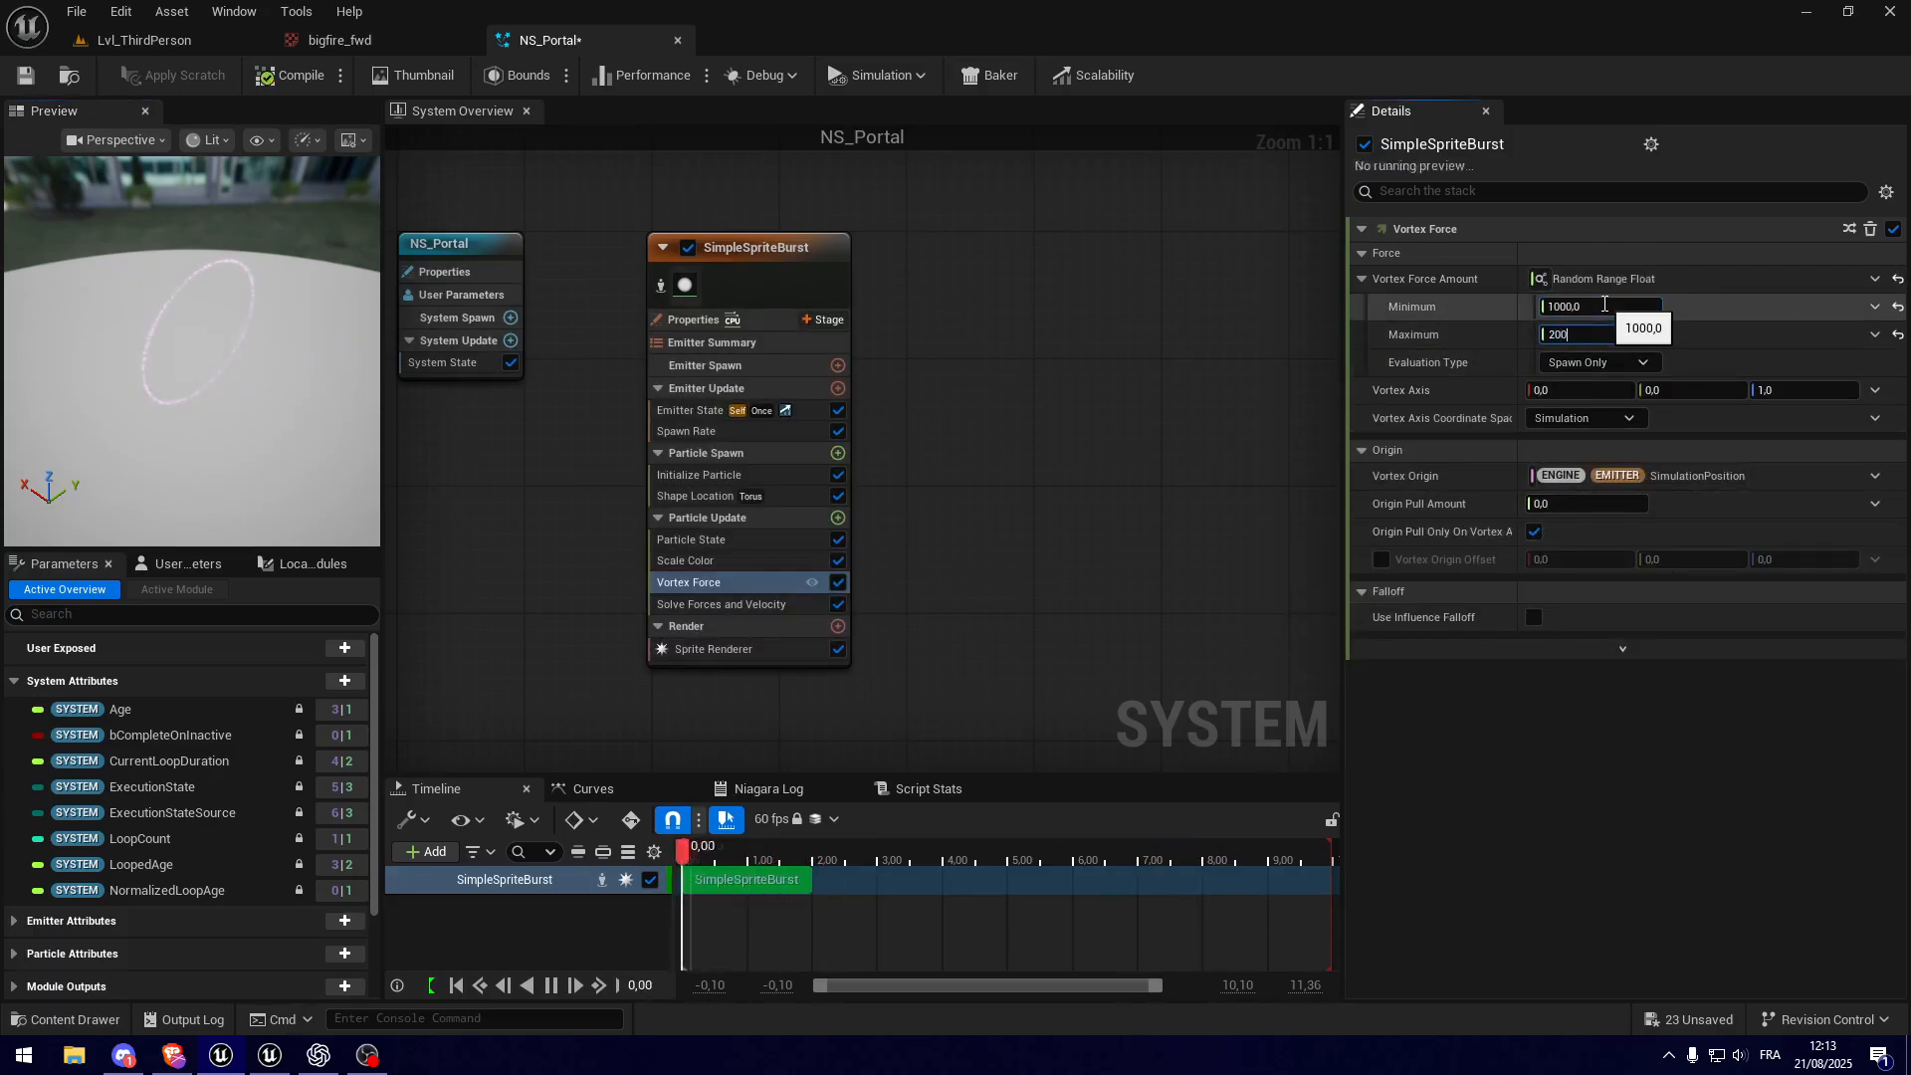
mouse_move(257, 398)
left_mouse_down()
mouse_move(224, 478)
mouse_move(217, 460)
mouse_move(277, 392)
left_mouse_up()
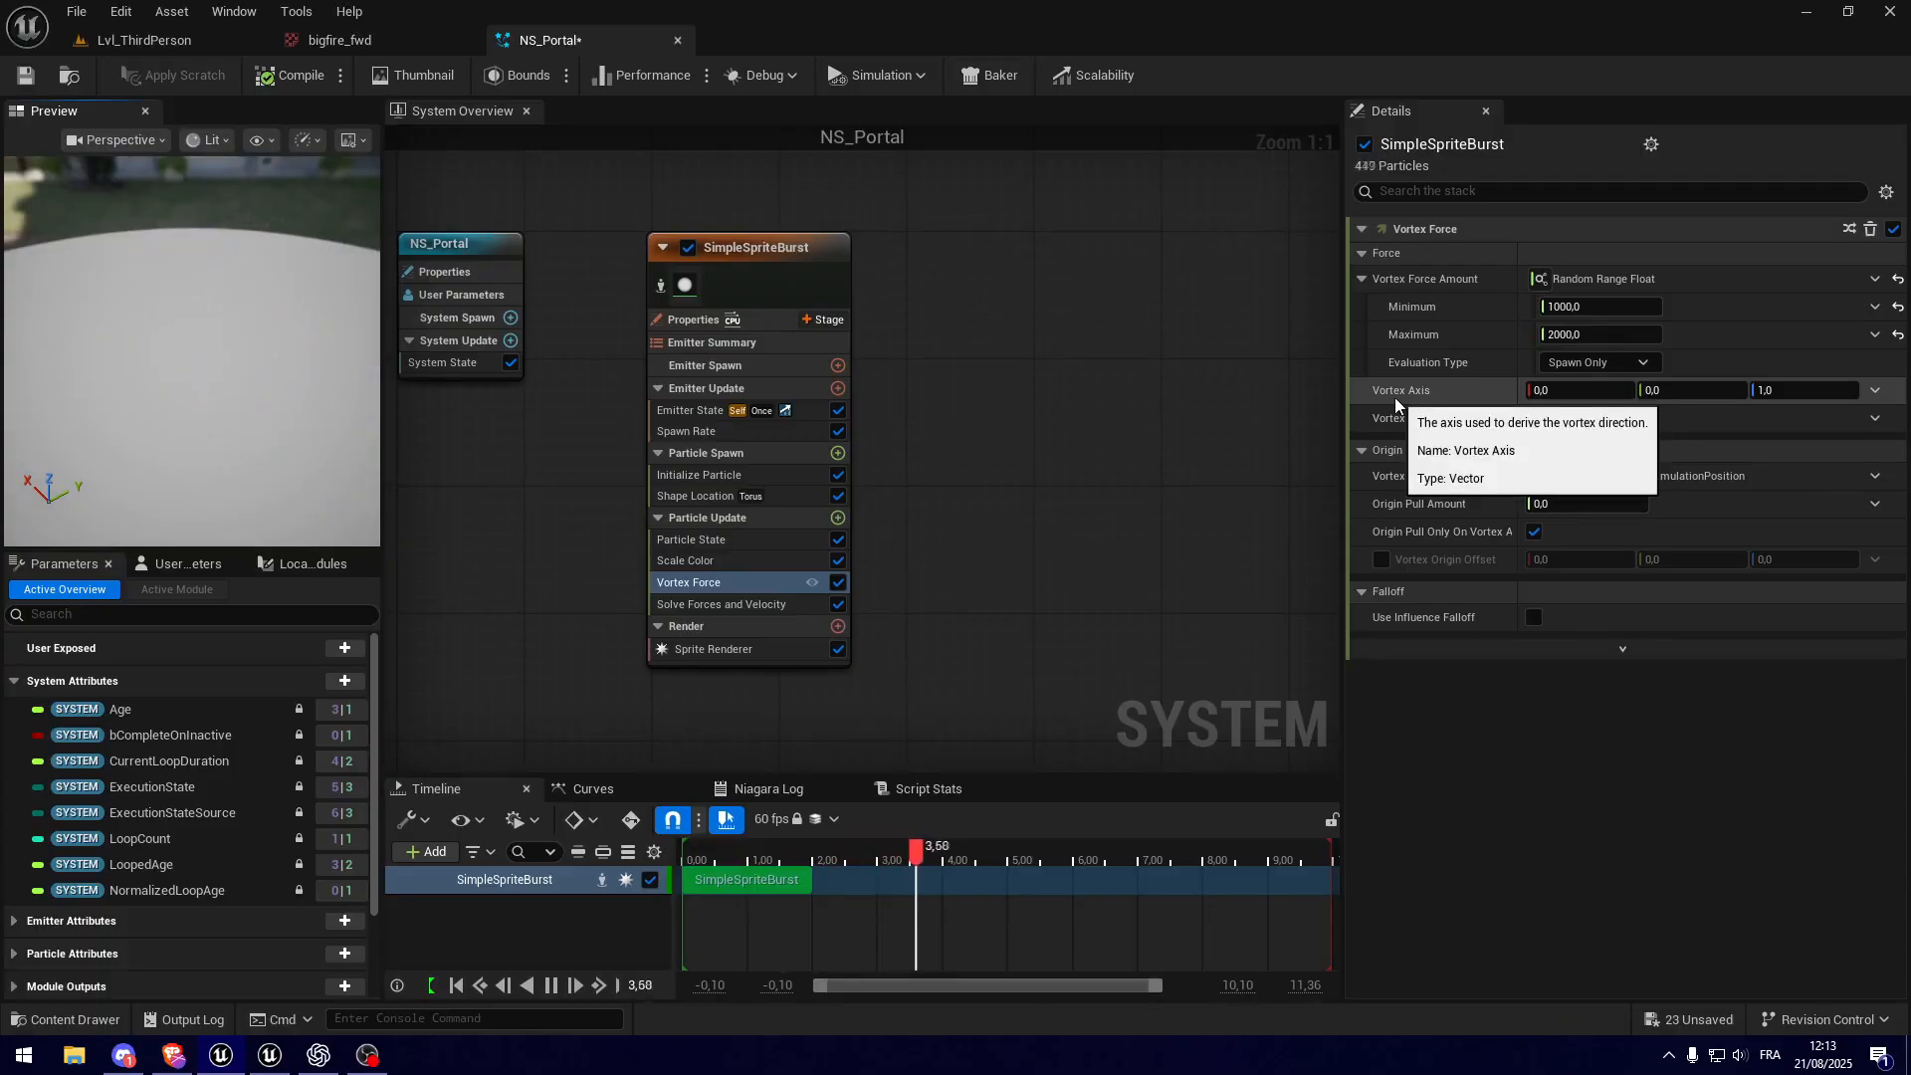
Step: Set the Vortex Axis to X 2 and Z 0, and inspect the swirling ring from several angles
left_click(1801, 396)
type("0")
key("Return")
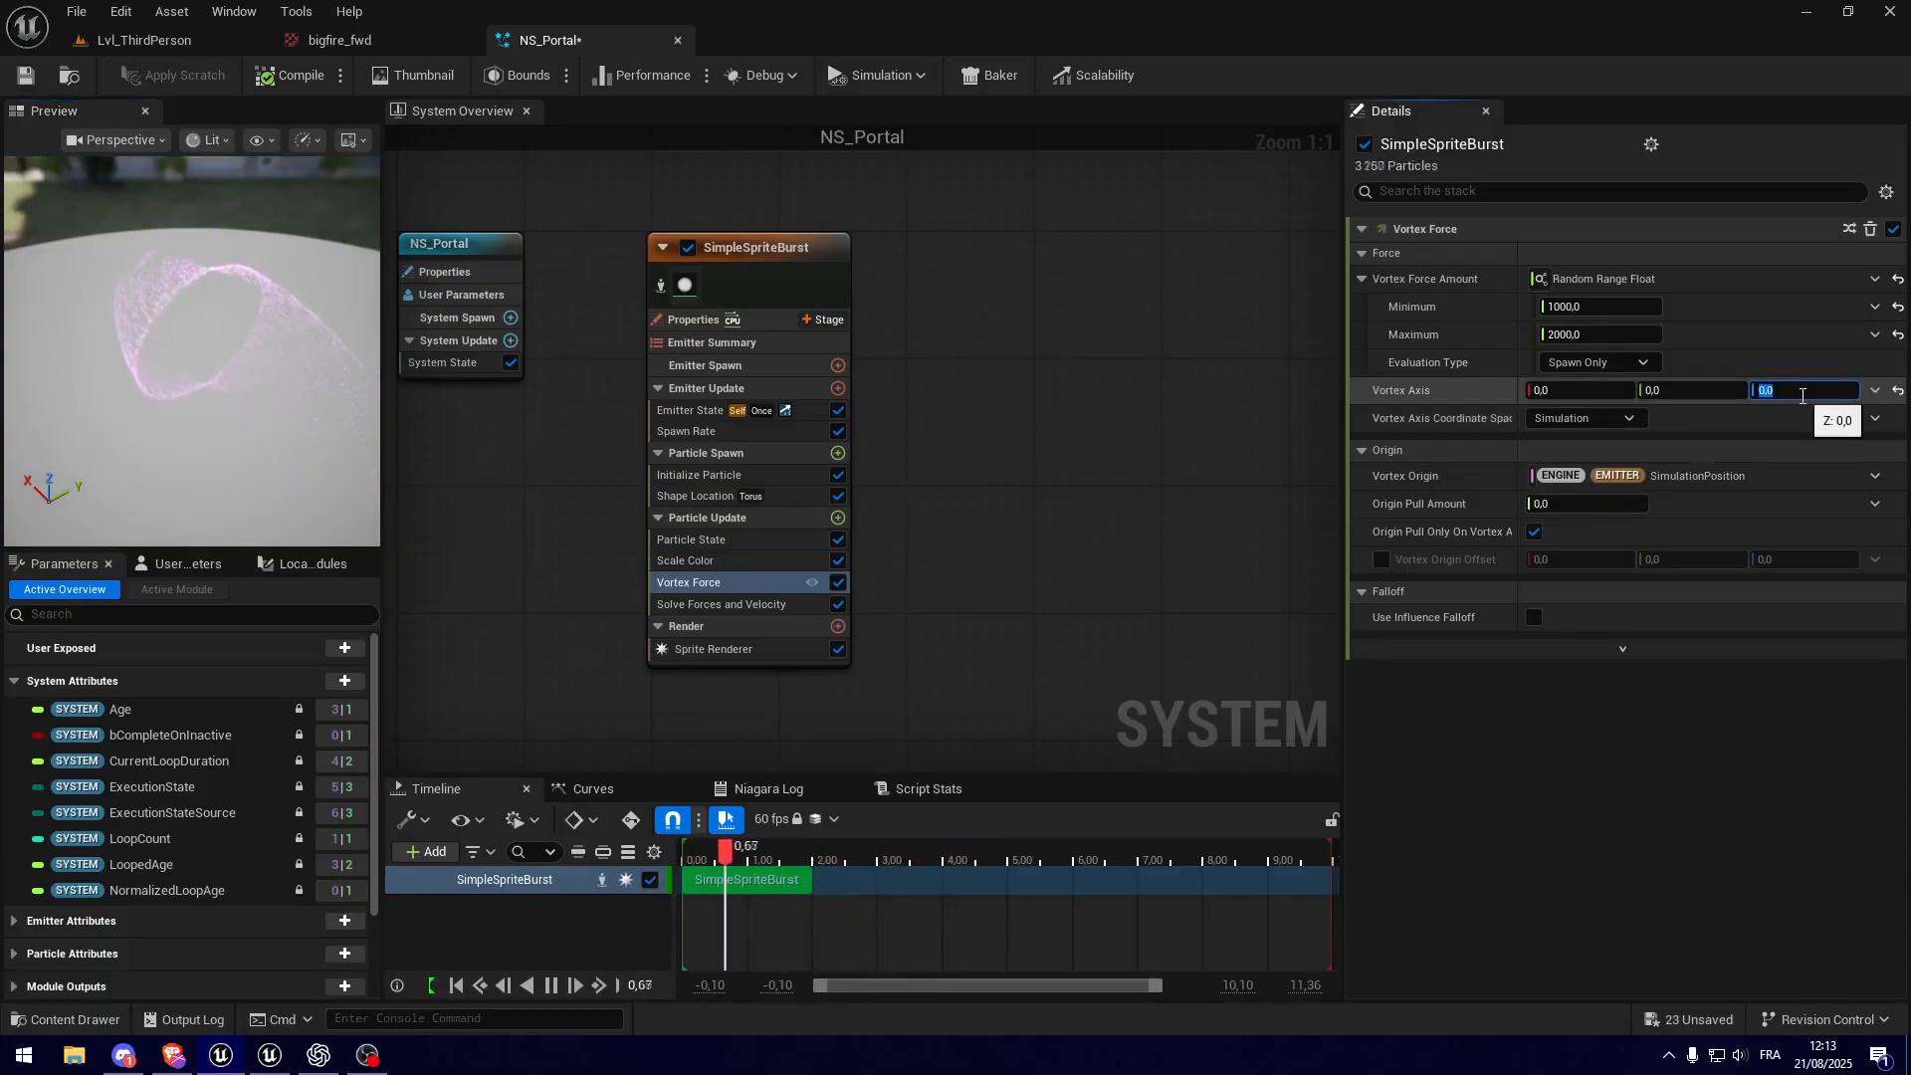
left_click(1631, 390)
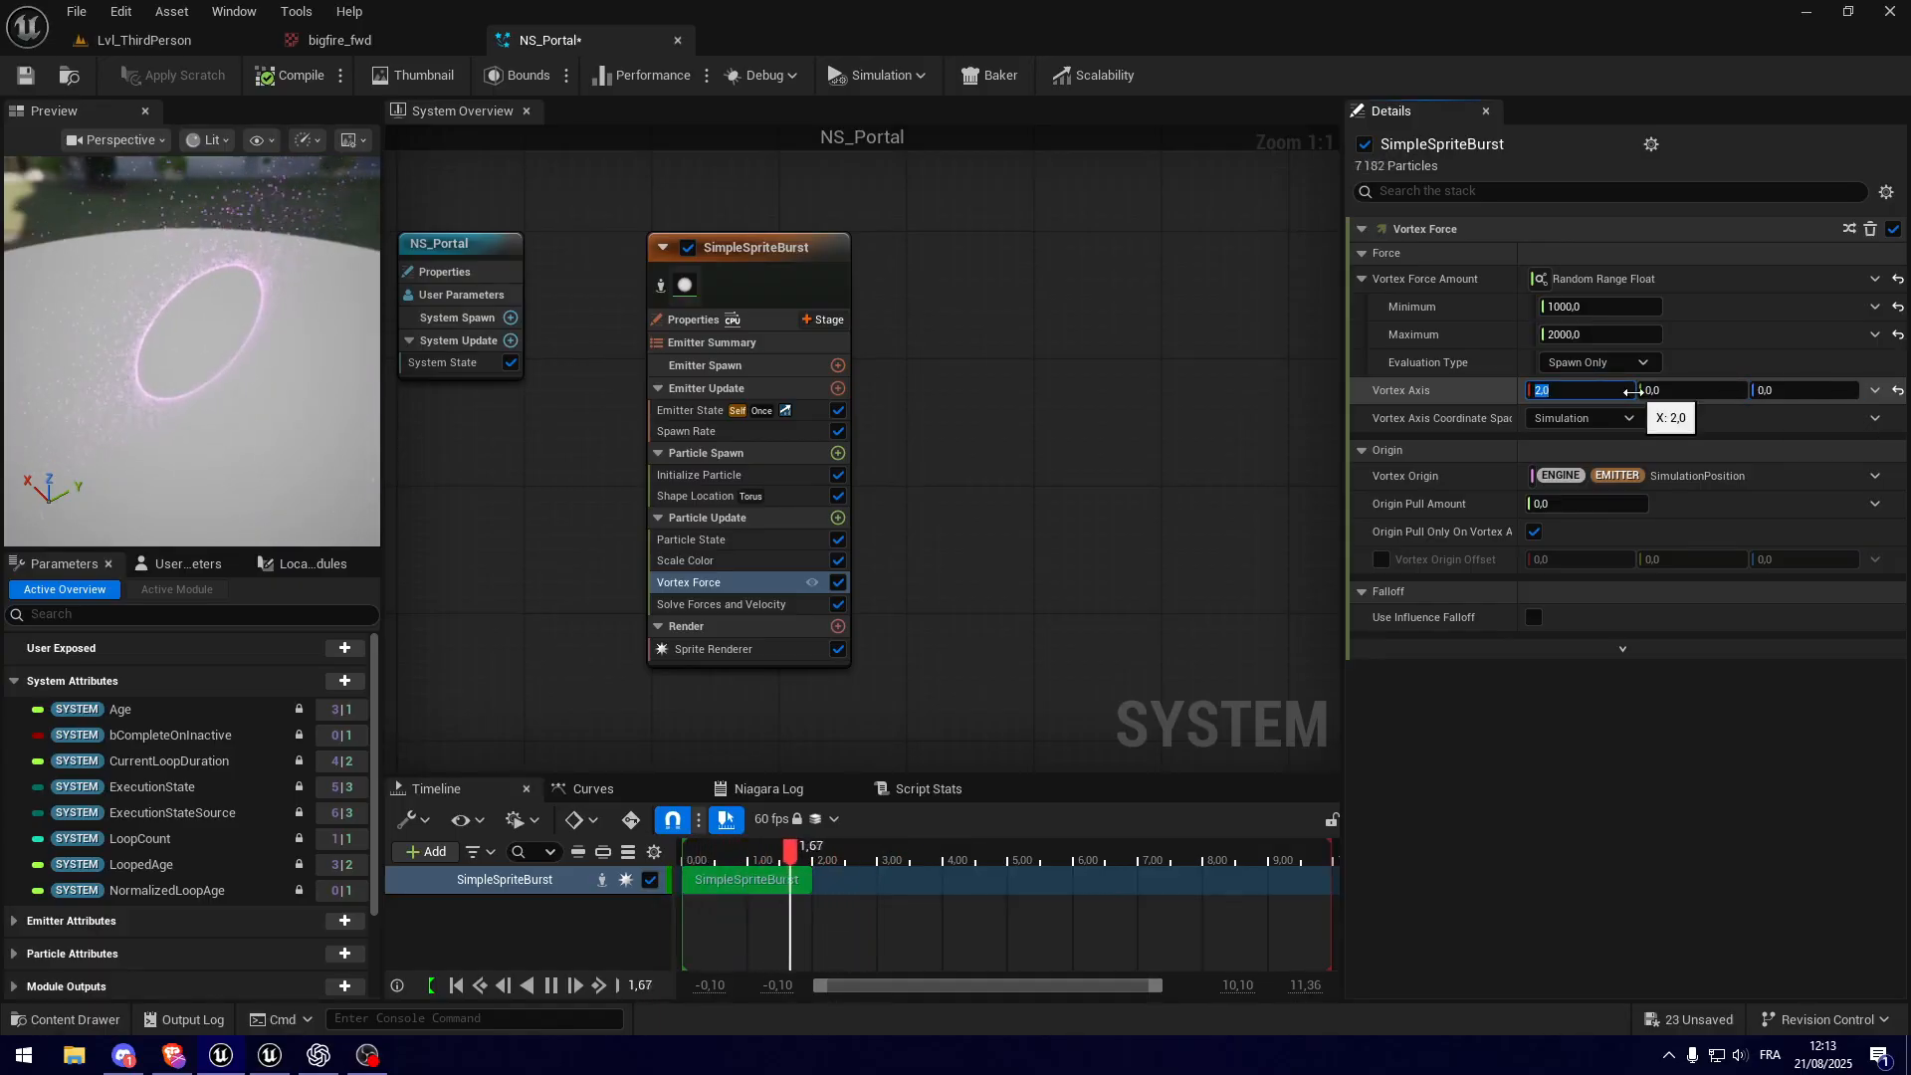
left_click_drag(259, 412, 194, 324)
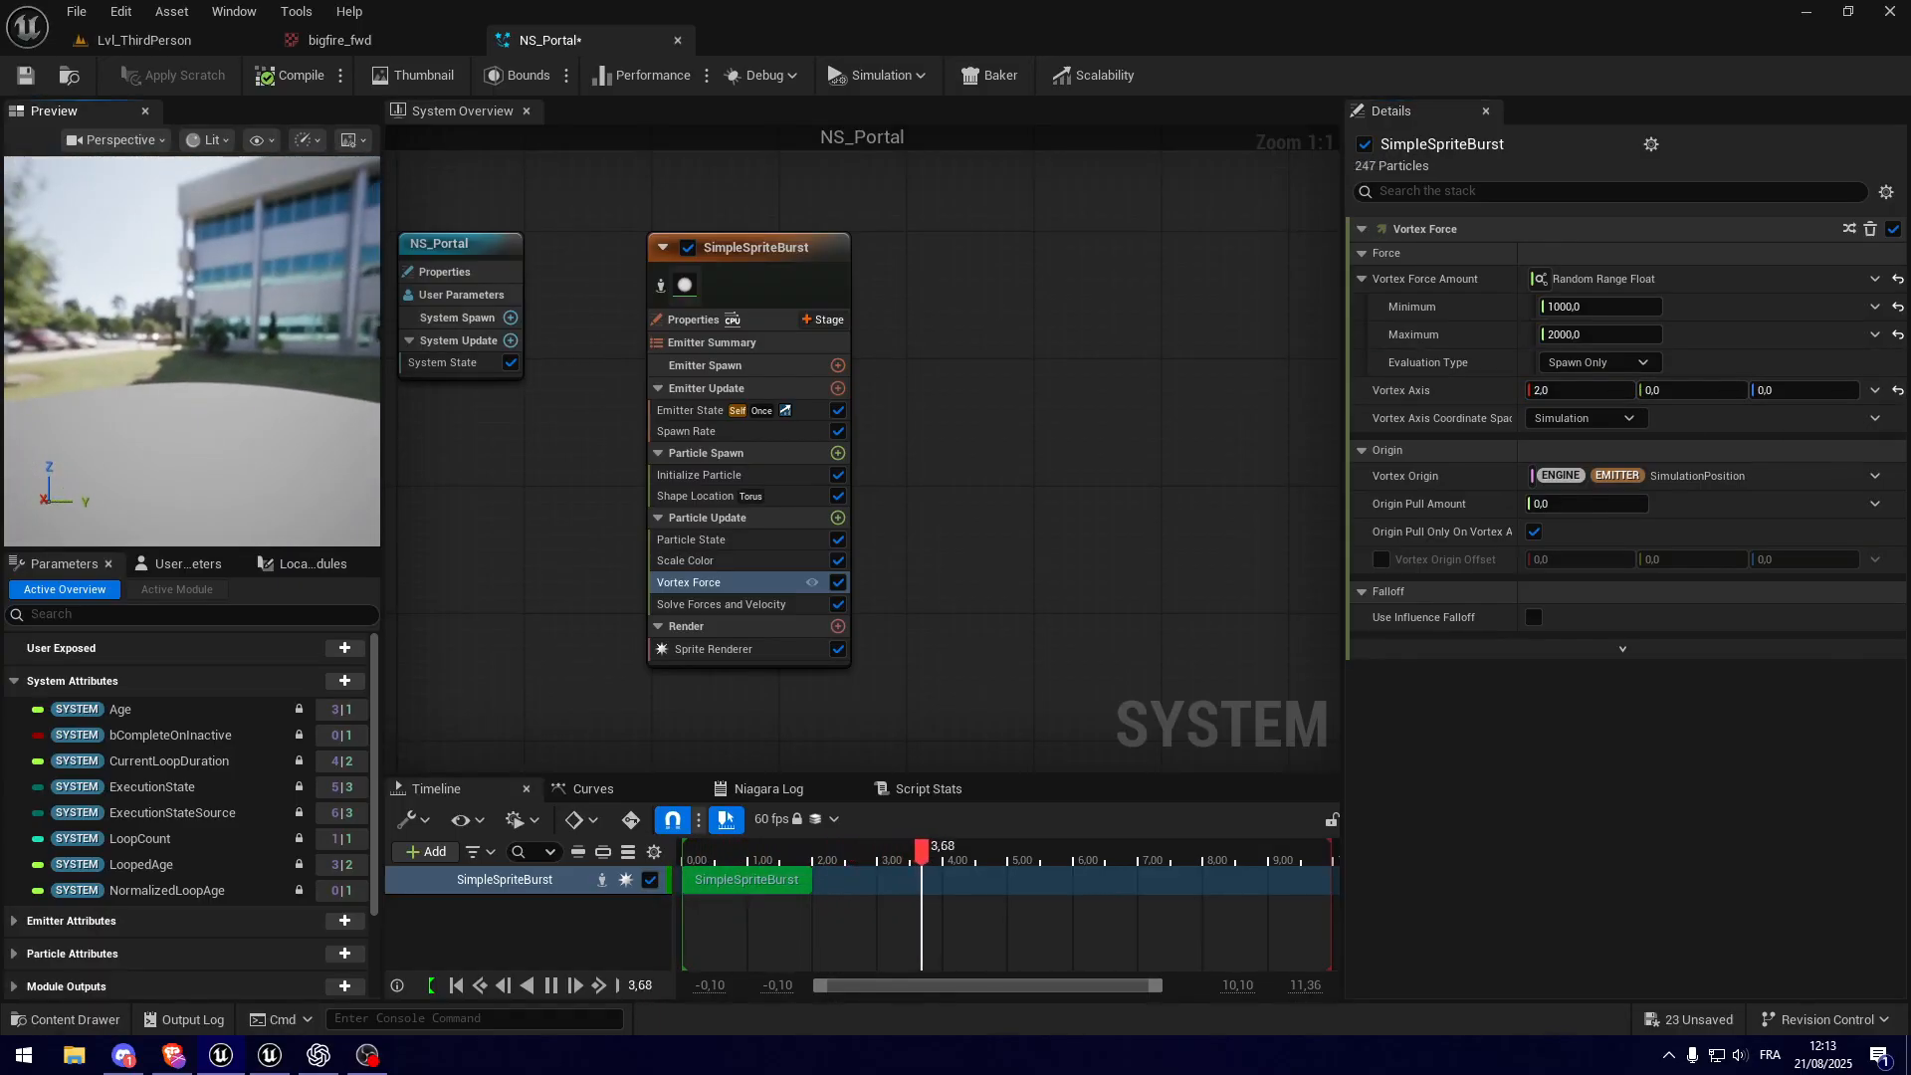
left_click_drag(289, 434, 260, 398)
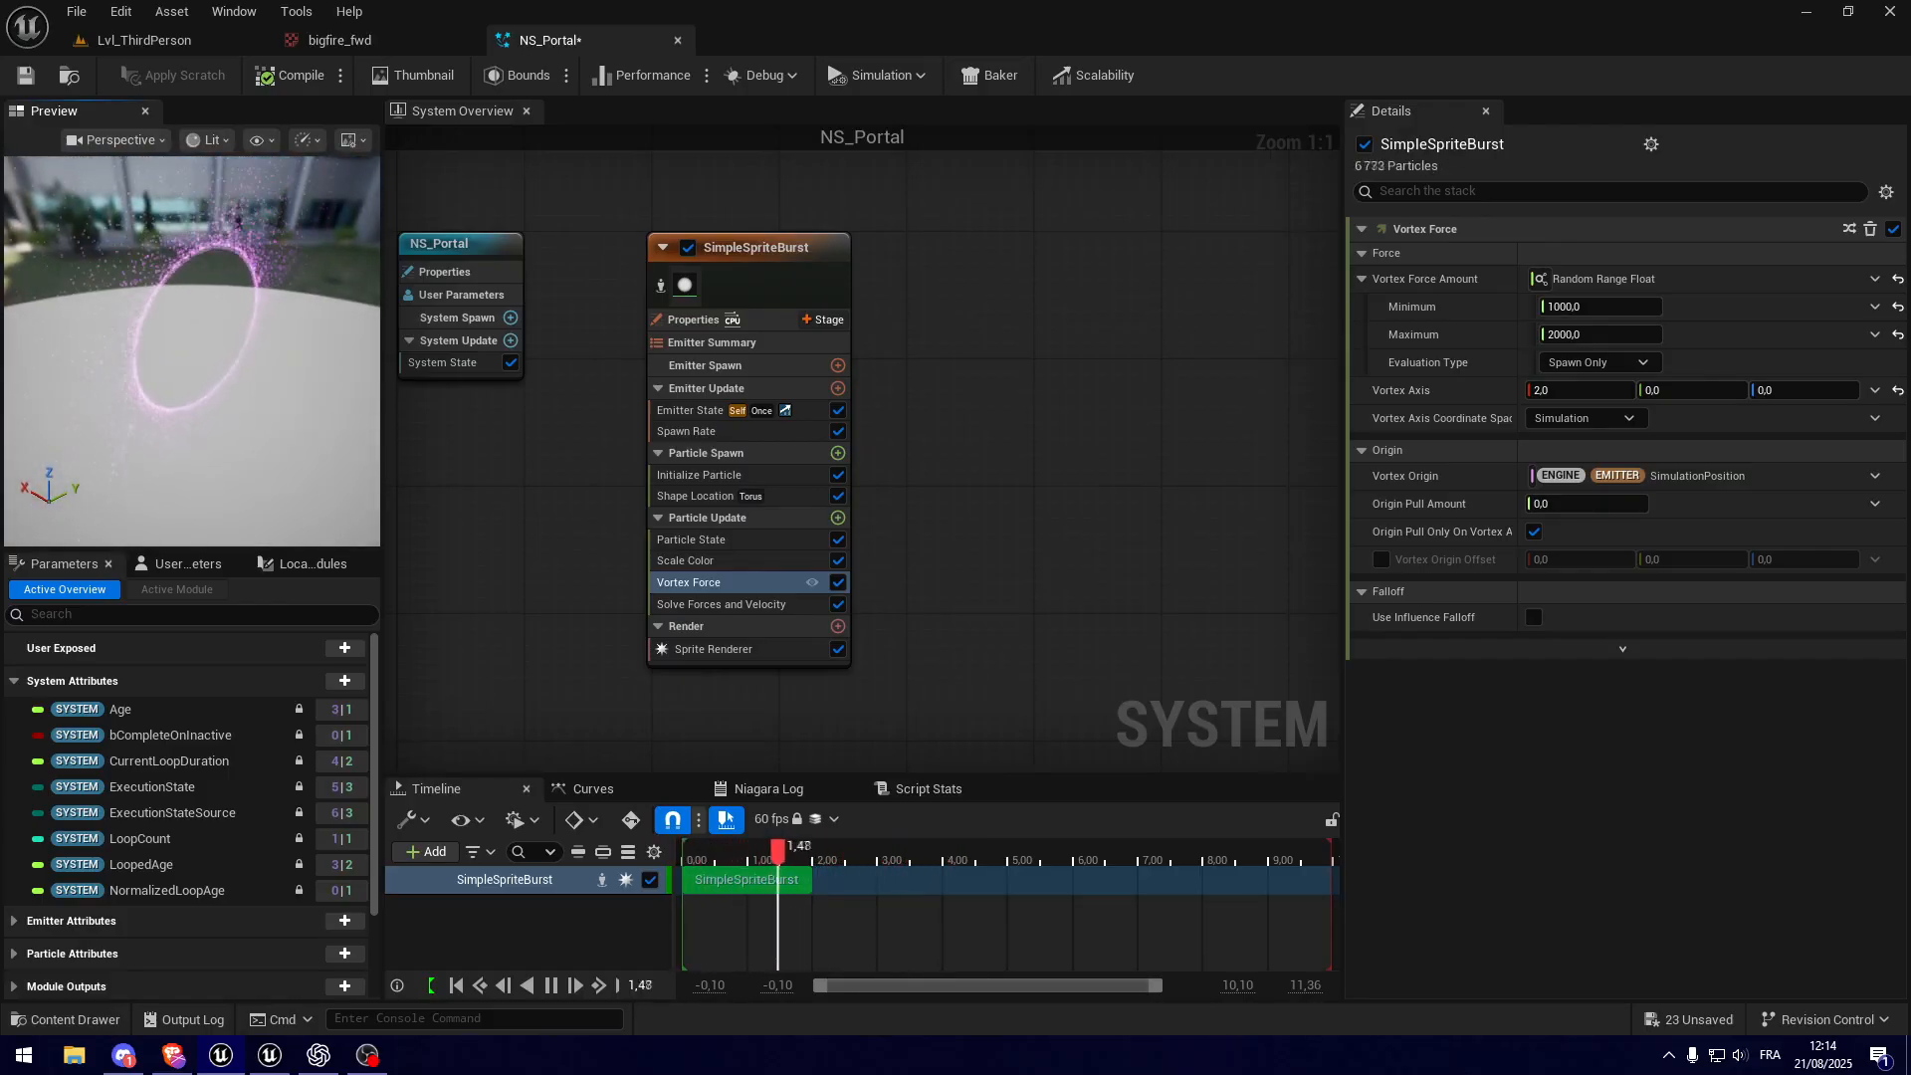
left_click_drag(261, 382, 259, 348)
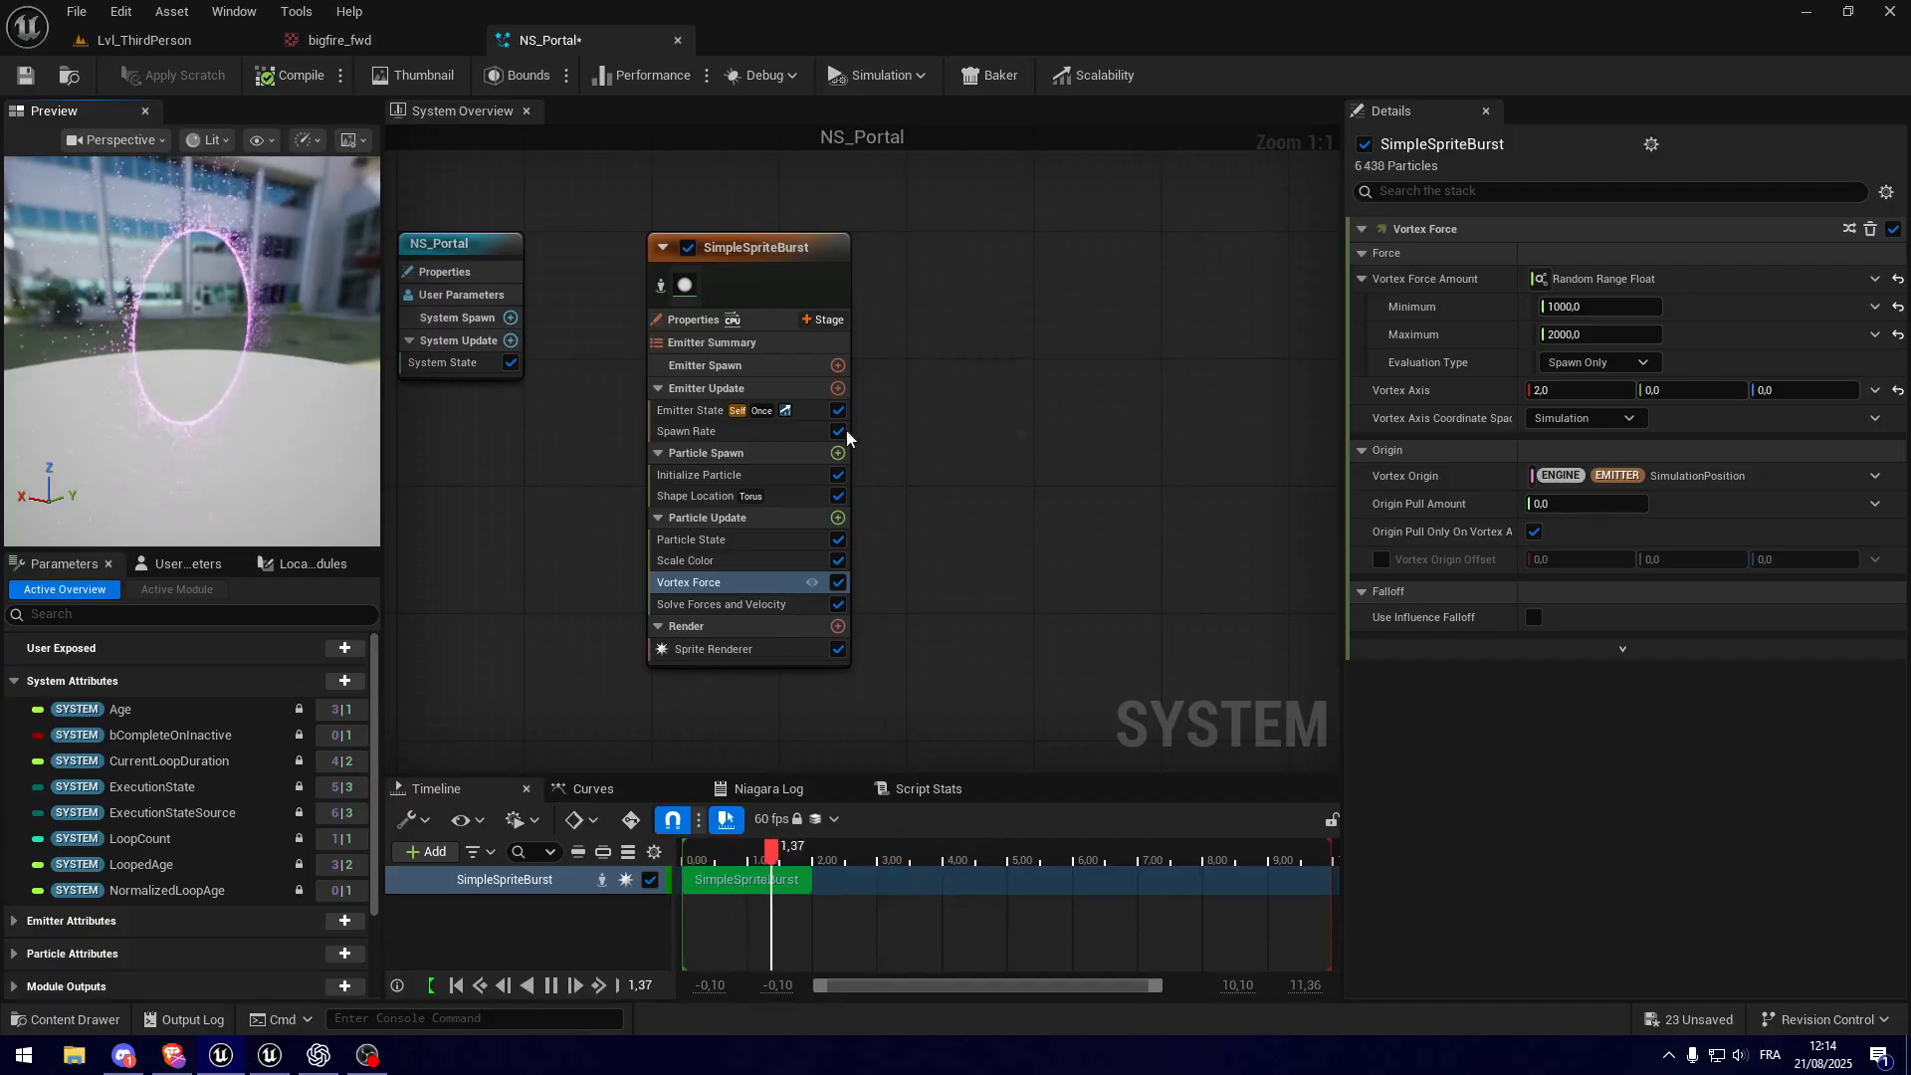
Step: Try a Z value of 1 for the Vortex Axis and check how the particles spread
left_click(1823, 393)
type("1")
key("Return")
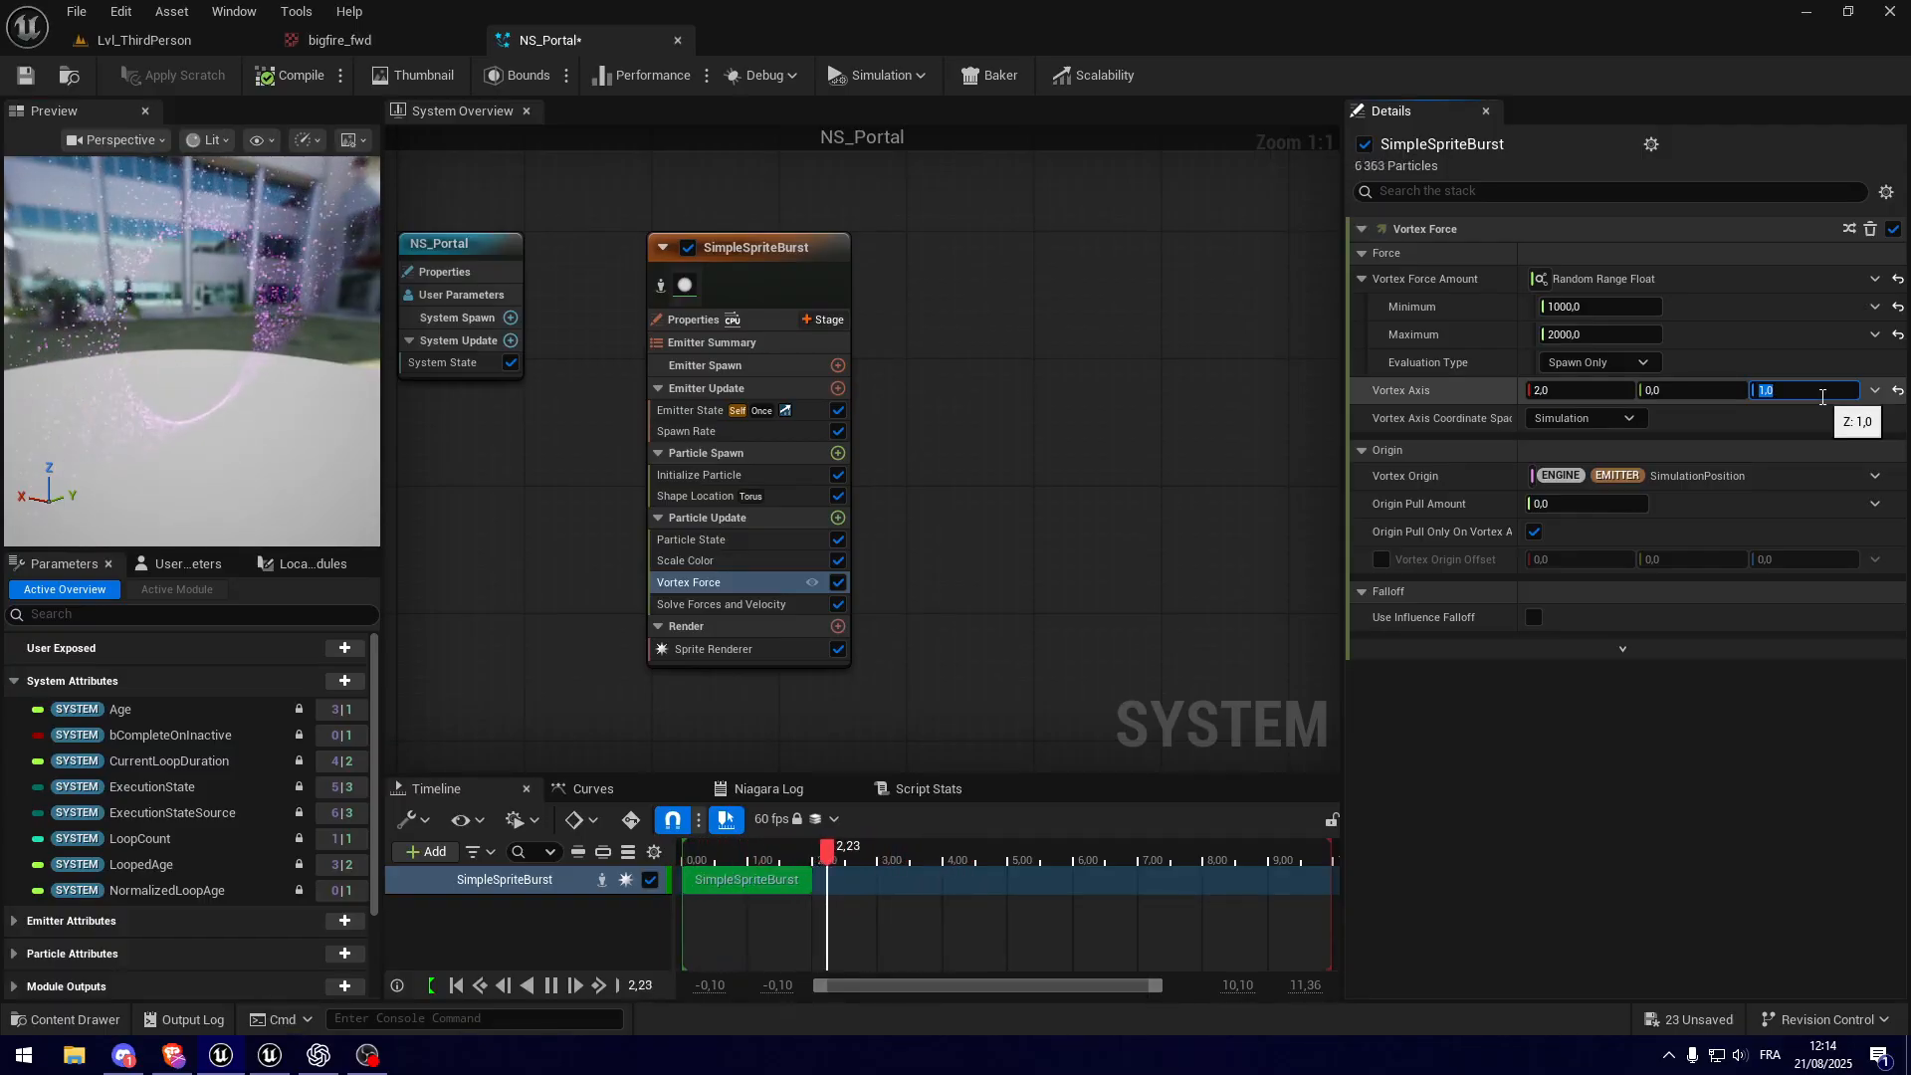
key("Return")
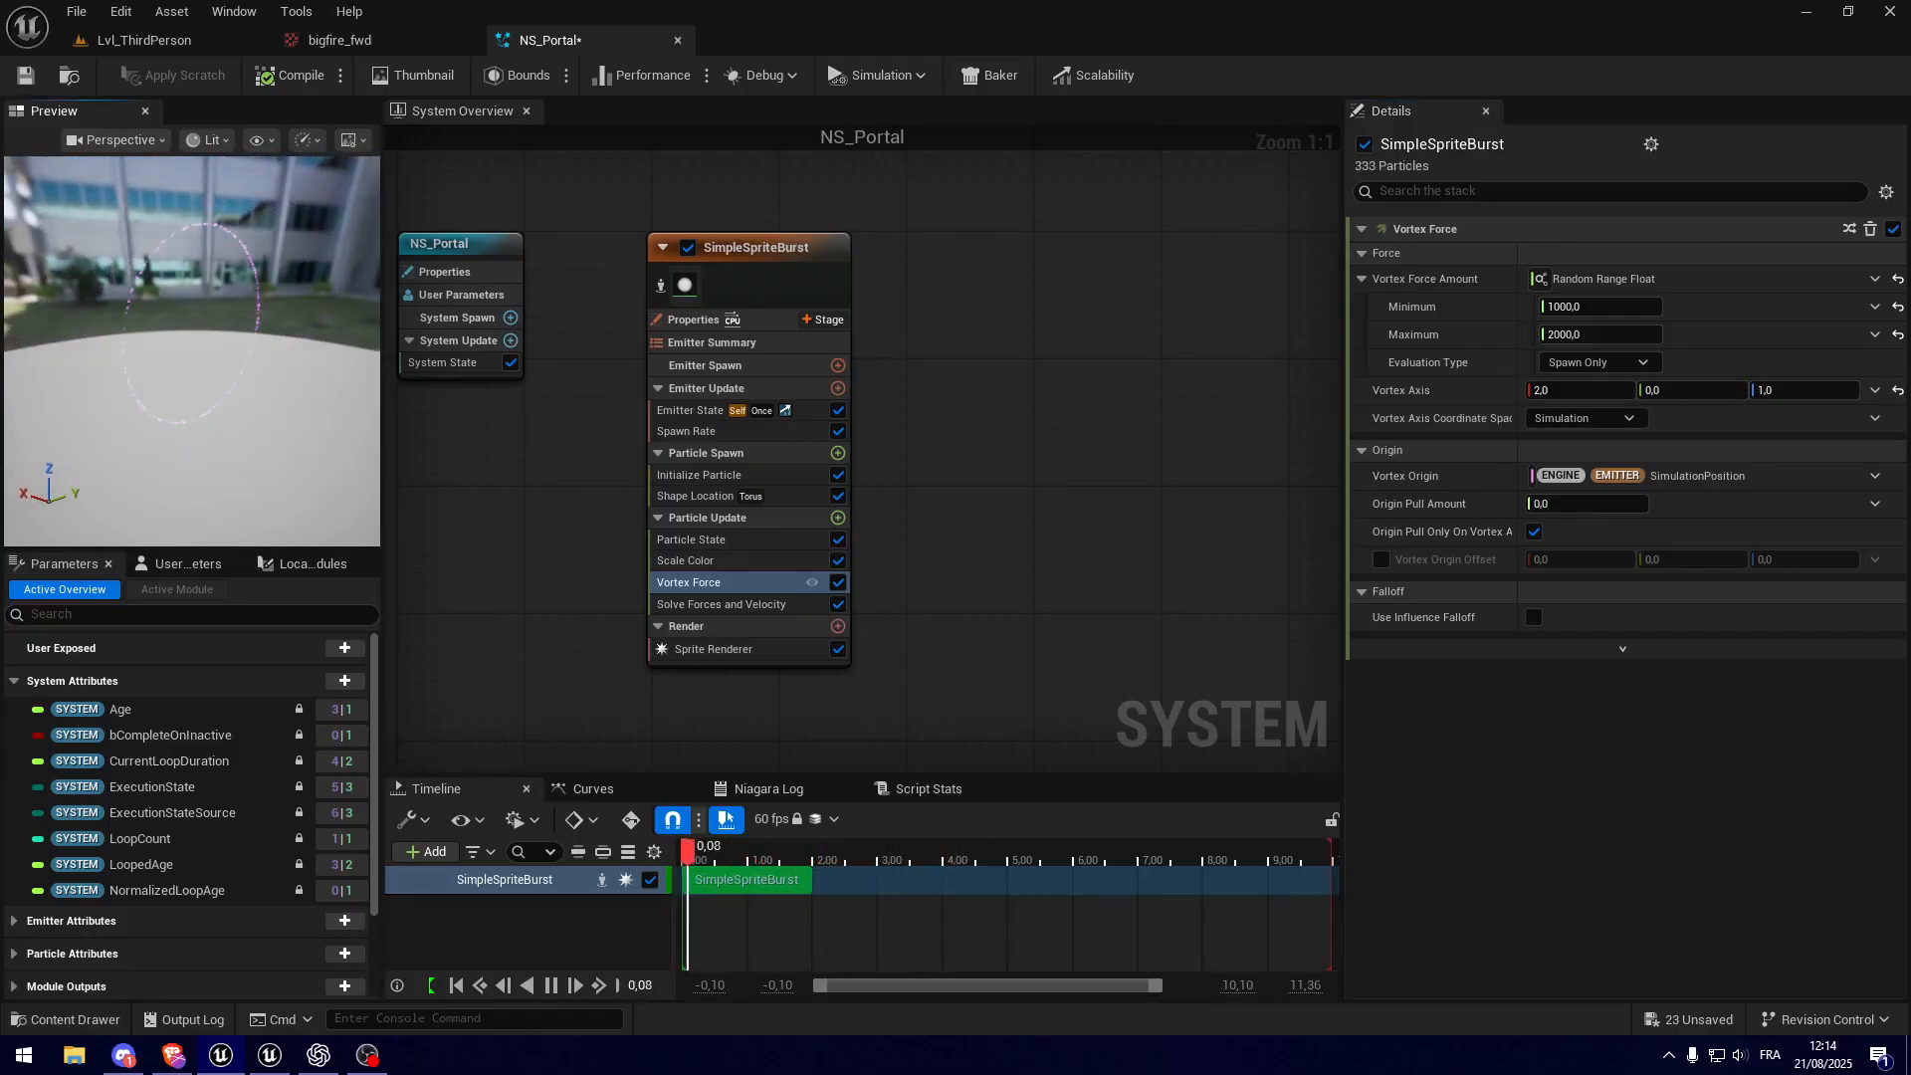
Step: Enable the Speed Limit in the Solve Forces and Velocity module, set it to 100, and inspect the ring
right_click_drag(622, 607, 604, 608)
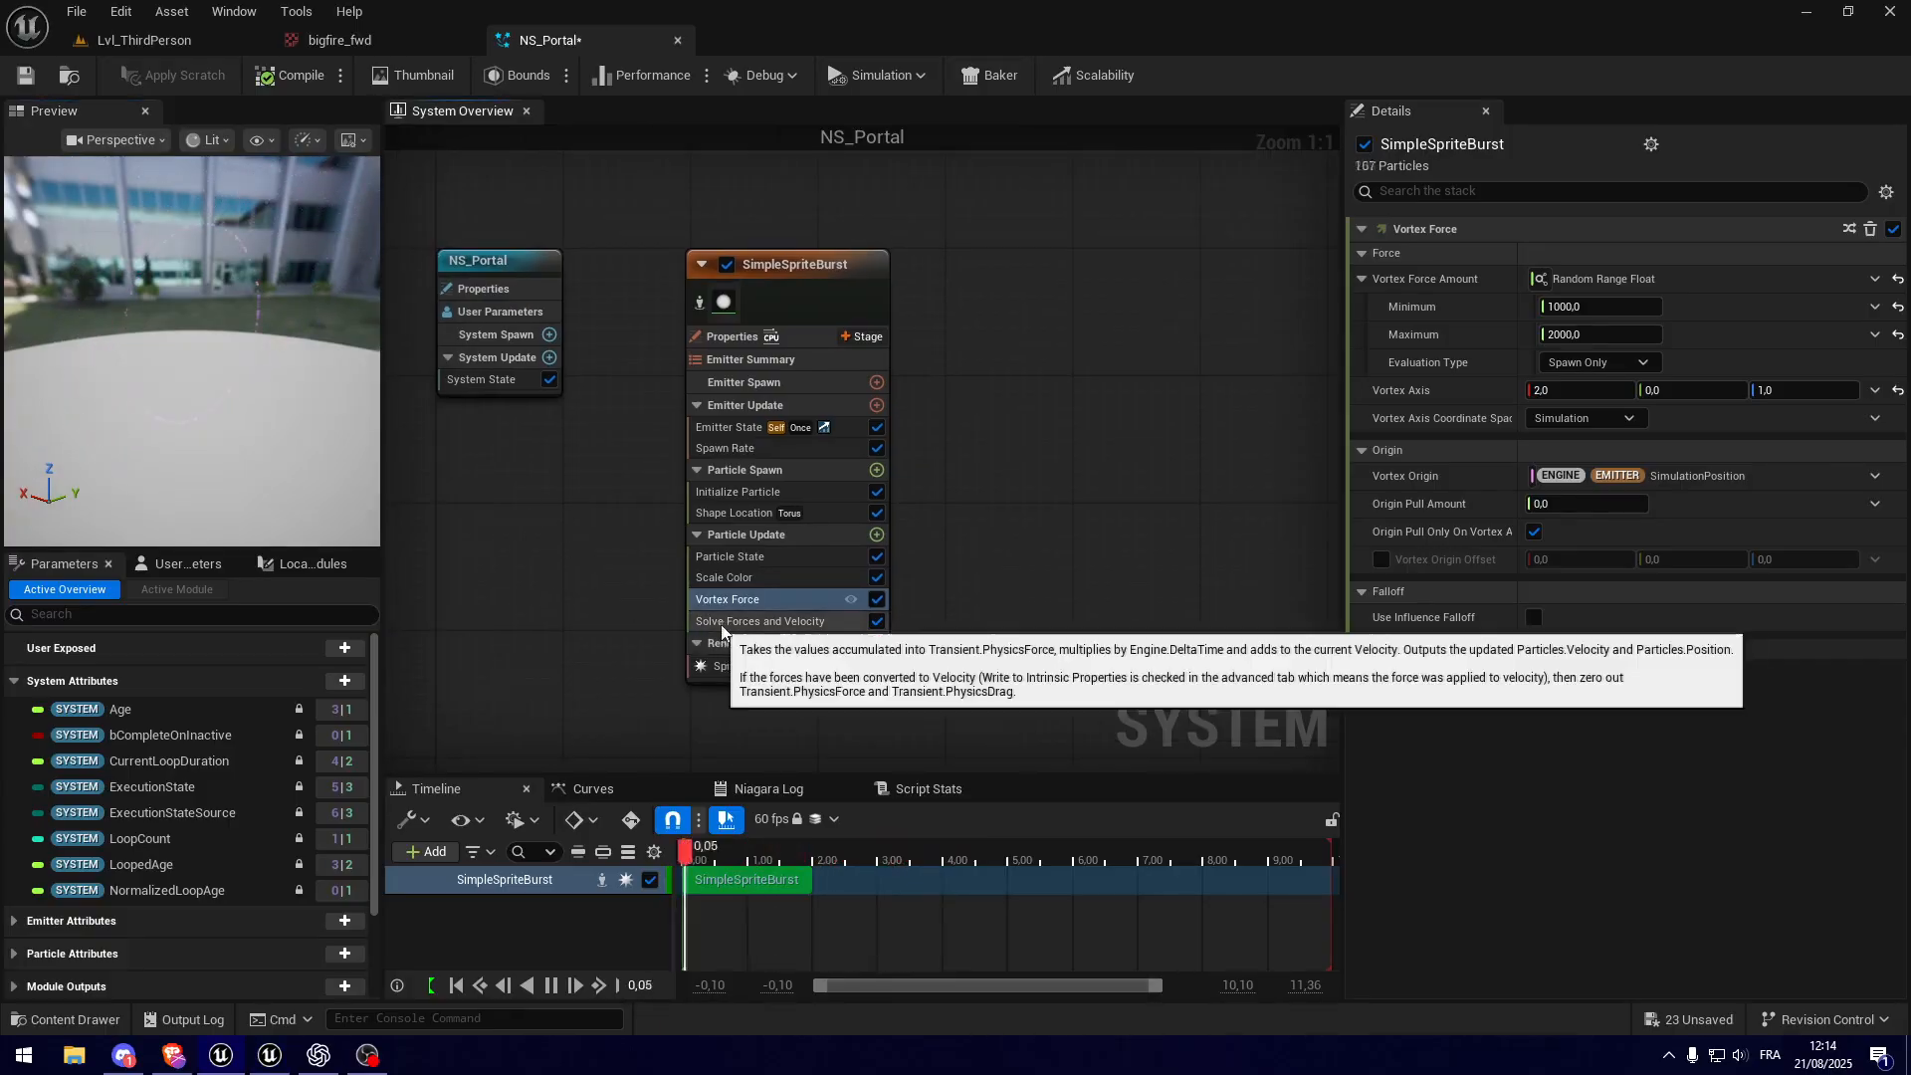
left_click(796, 623)
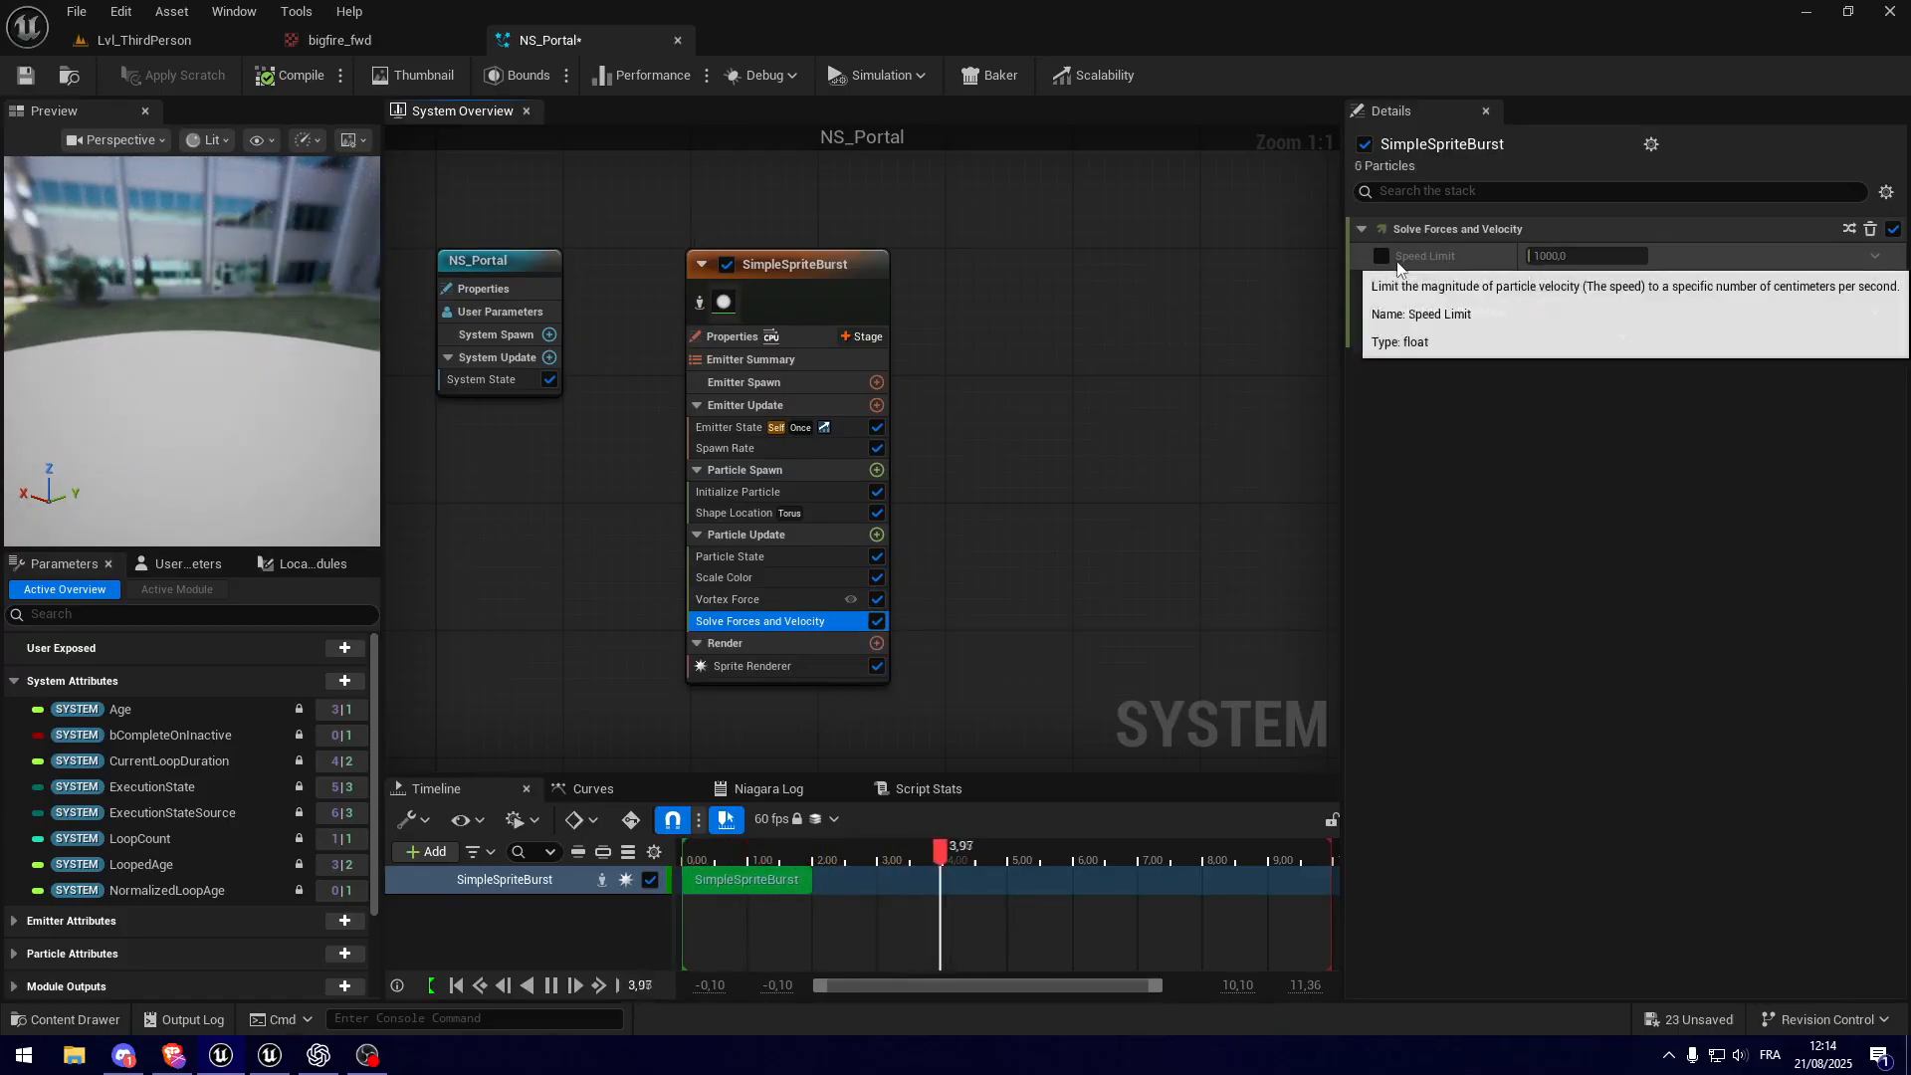
left_click(1384, 257)
left_click(1591, 256)
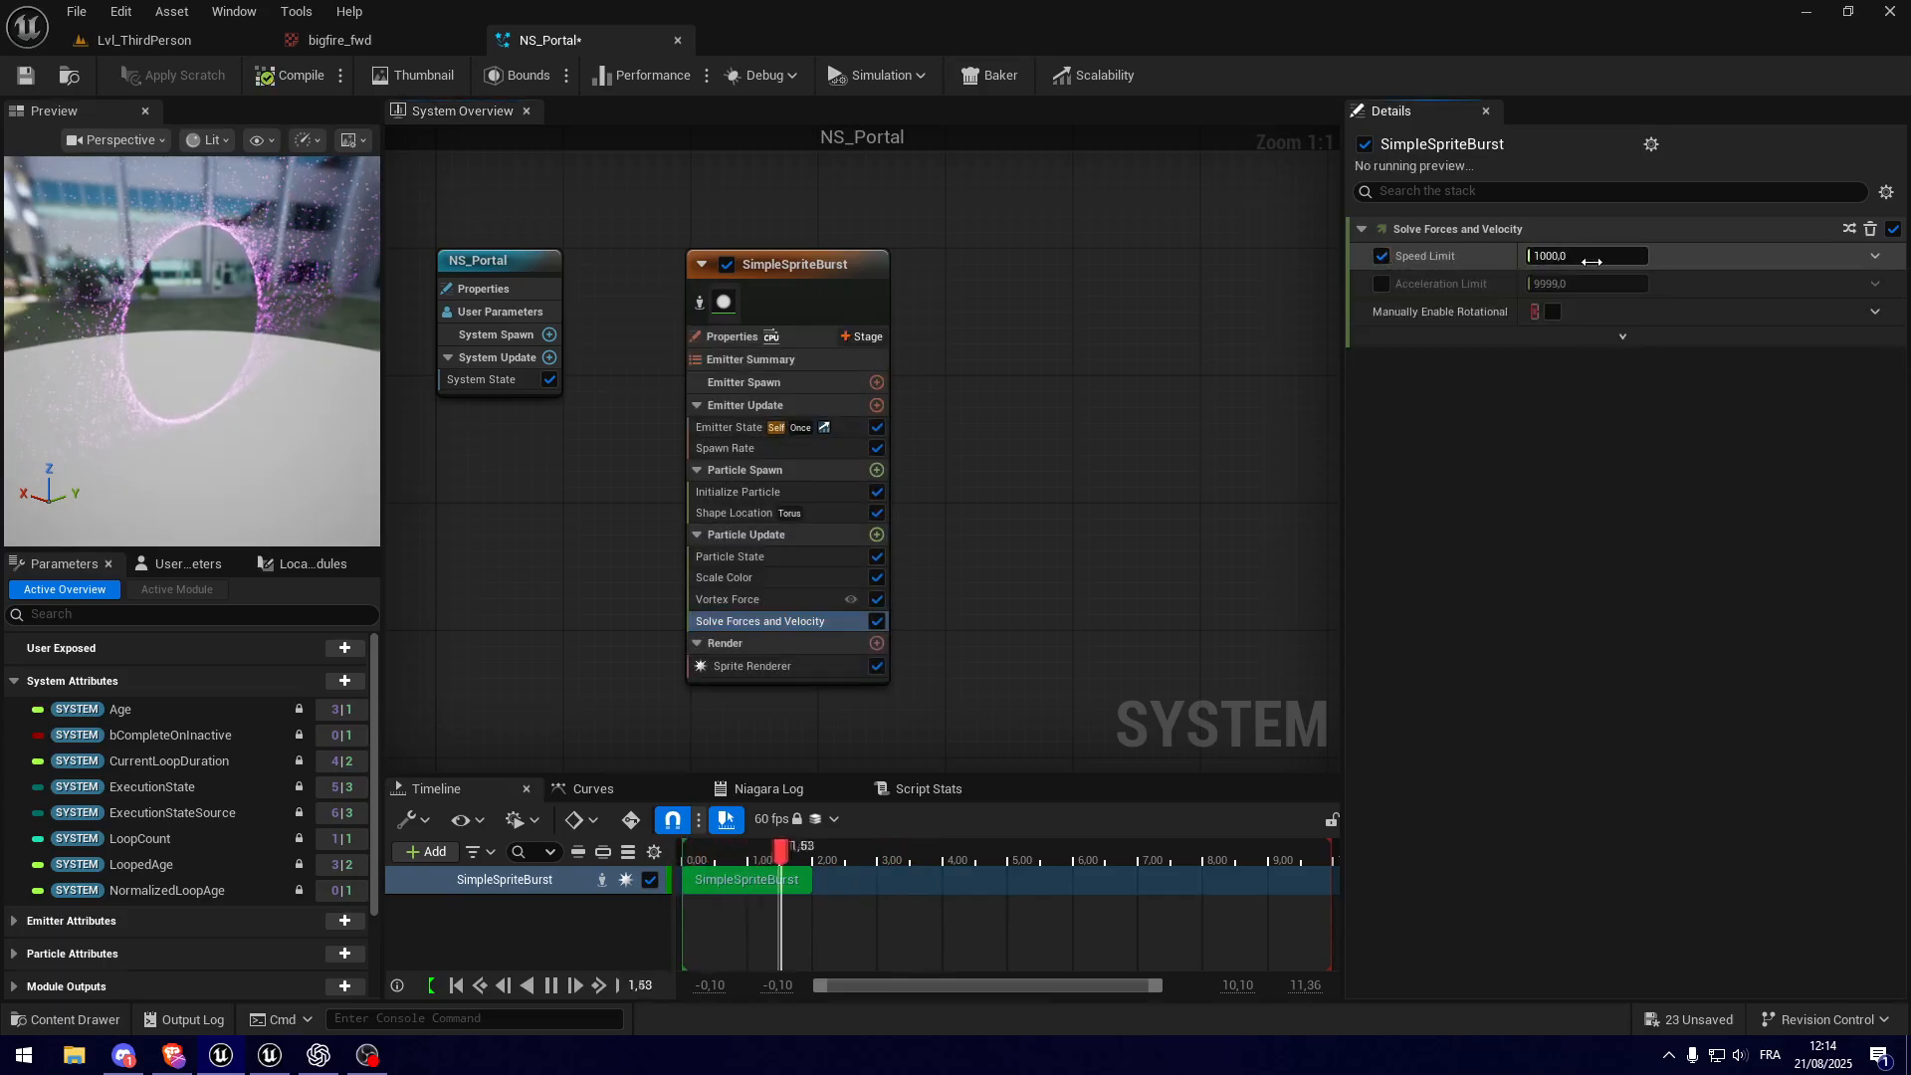
key("Return")
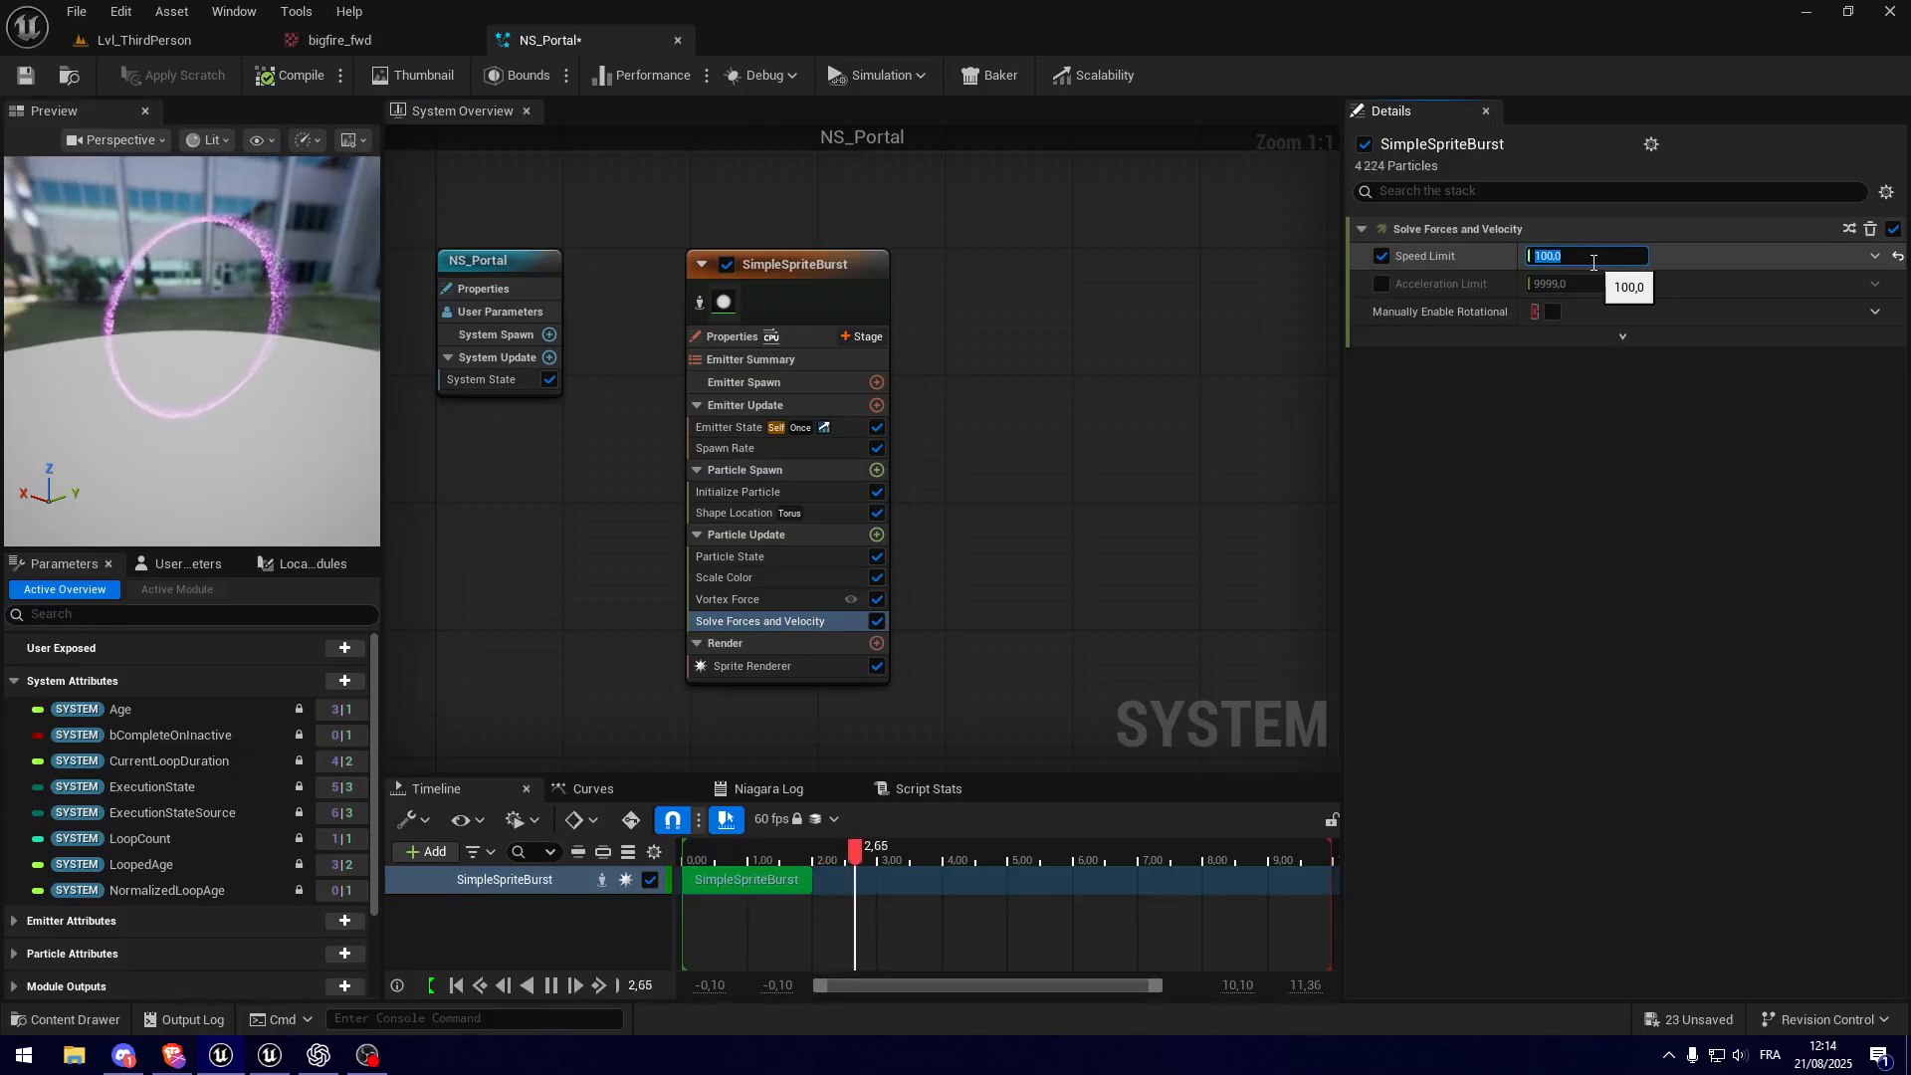
left_click_drag(254, 333, 296, 438)
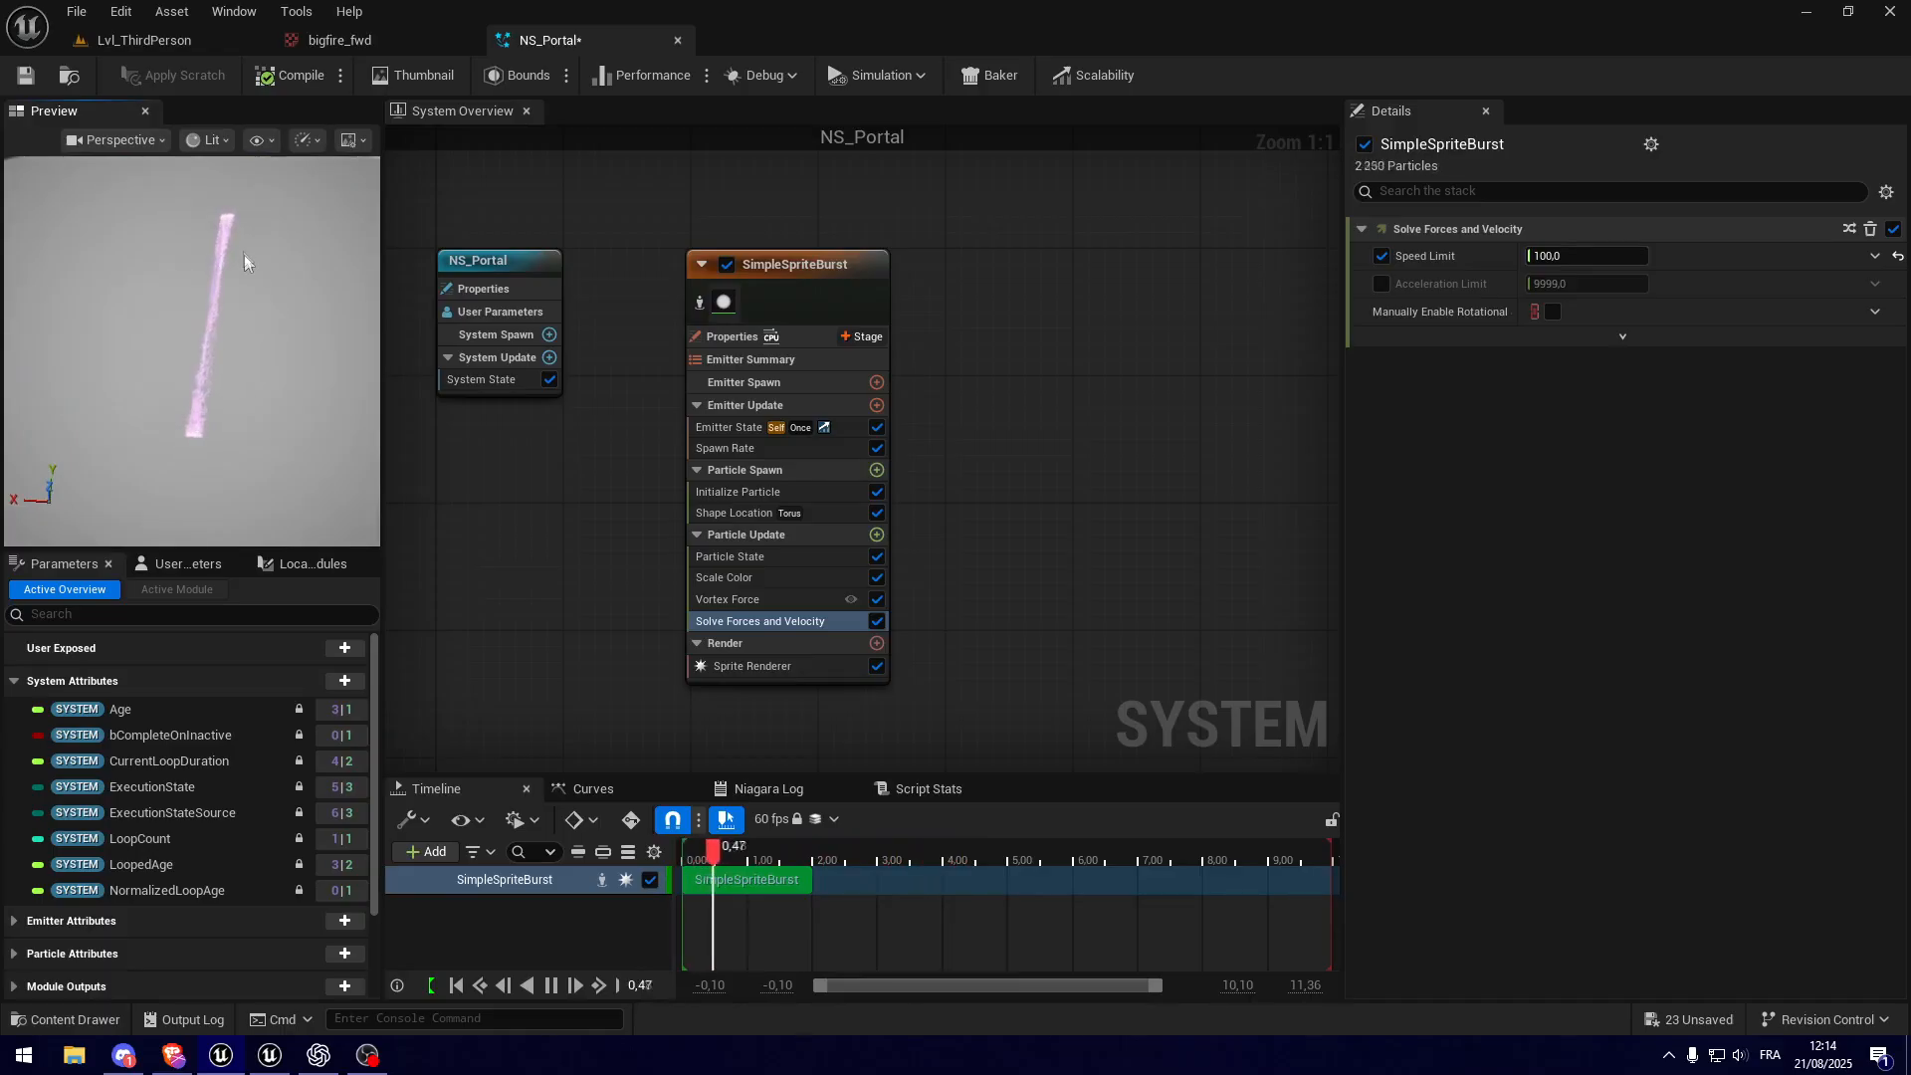
Step: Set the Vortex Force module's Vortex Axis Z to 0 after trying 0.5, and inspect the ring from several angles
left_click(774, 600)
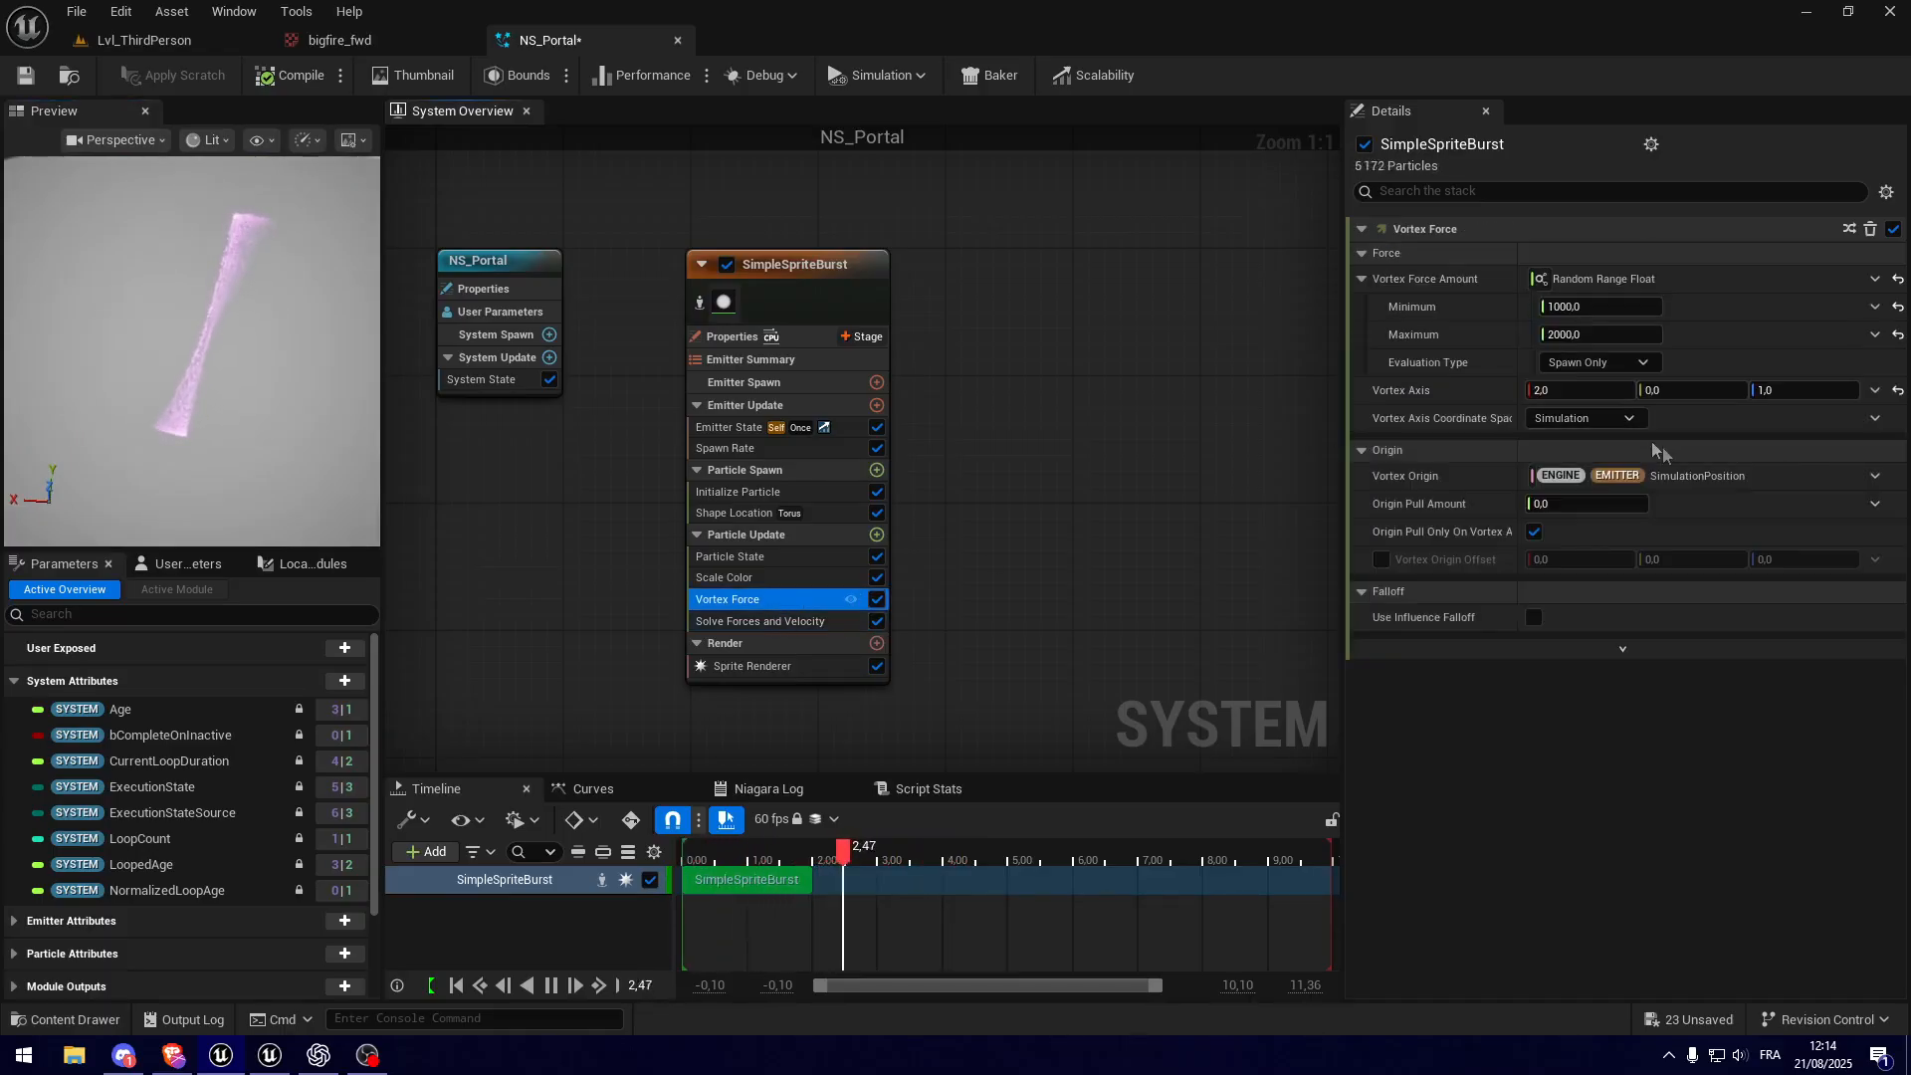
left_click(1800, 396)
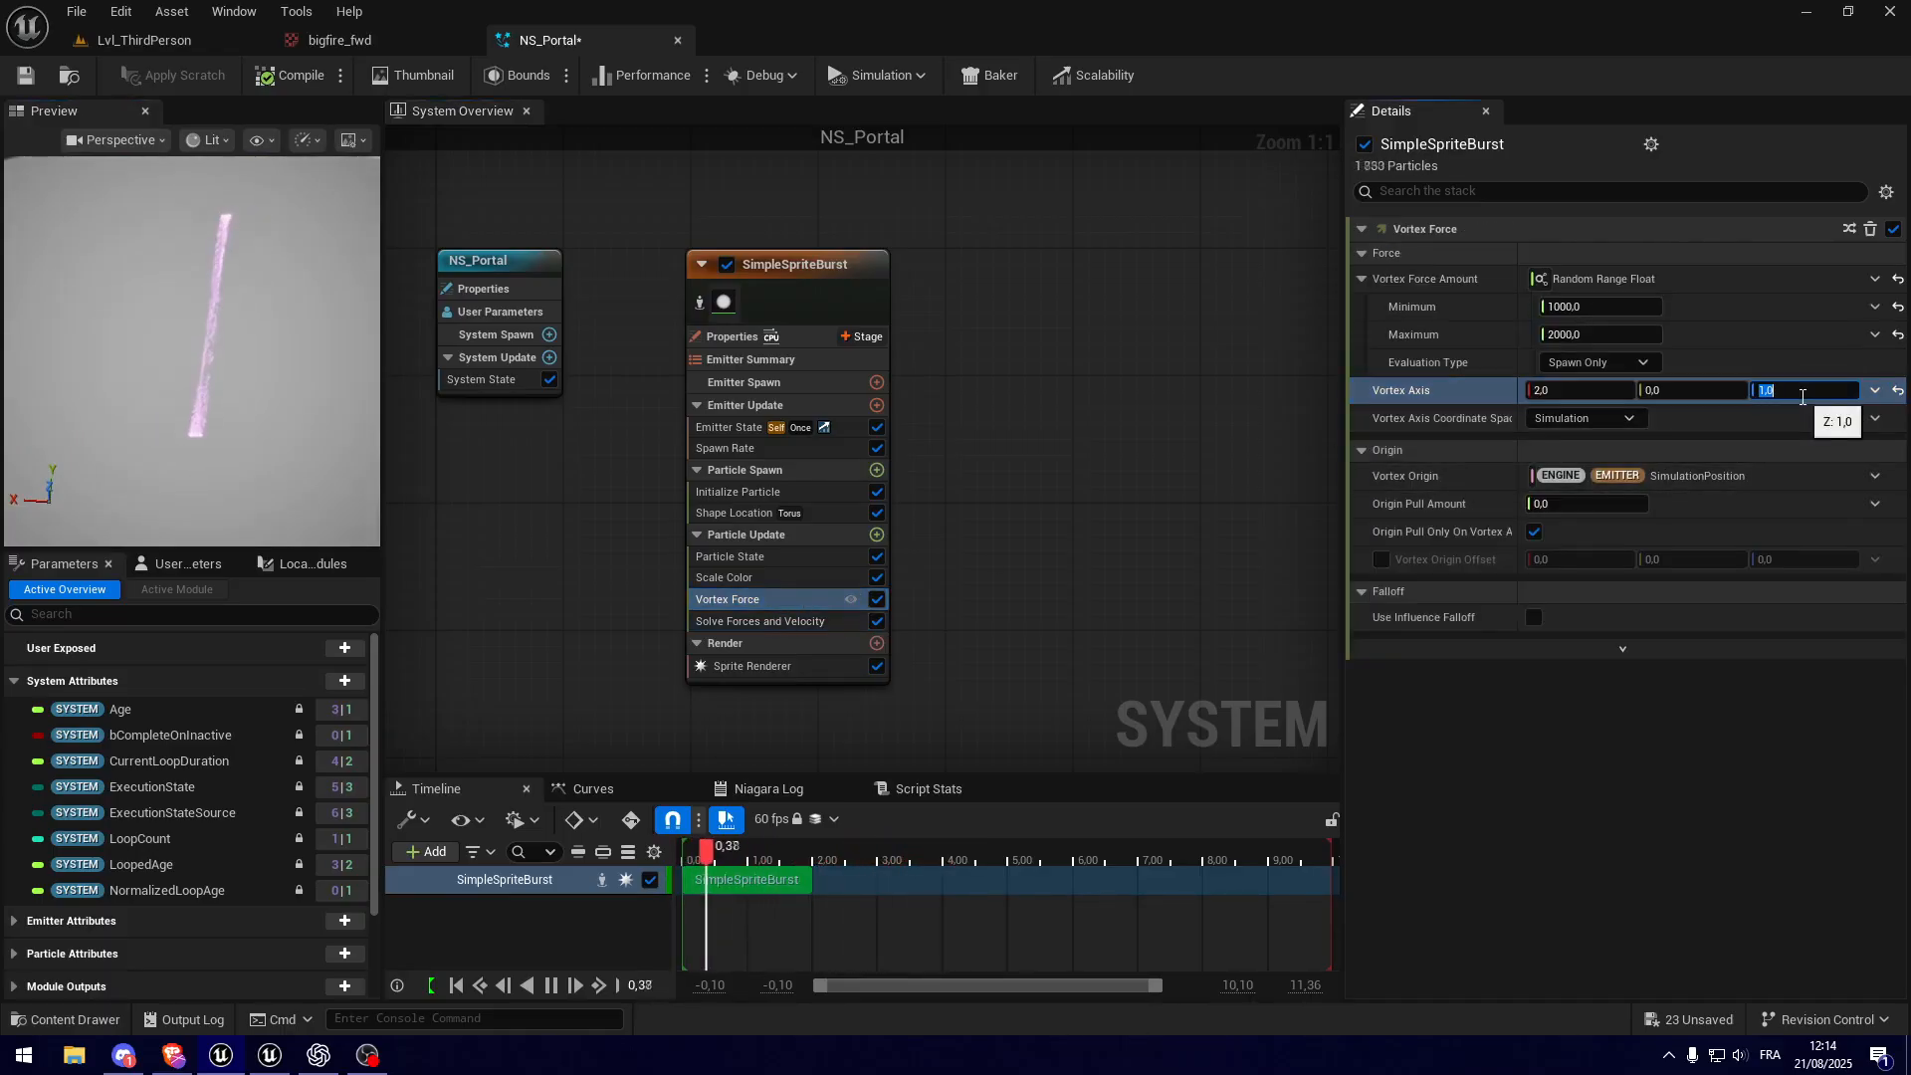
key("Return")
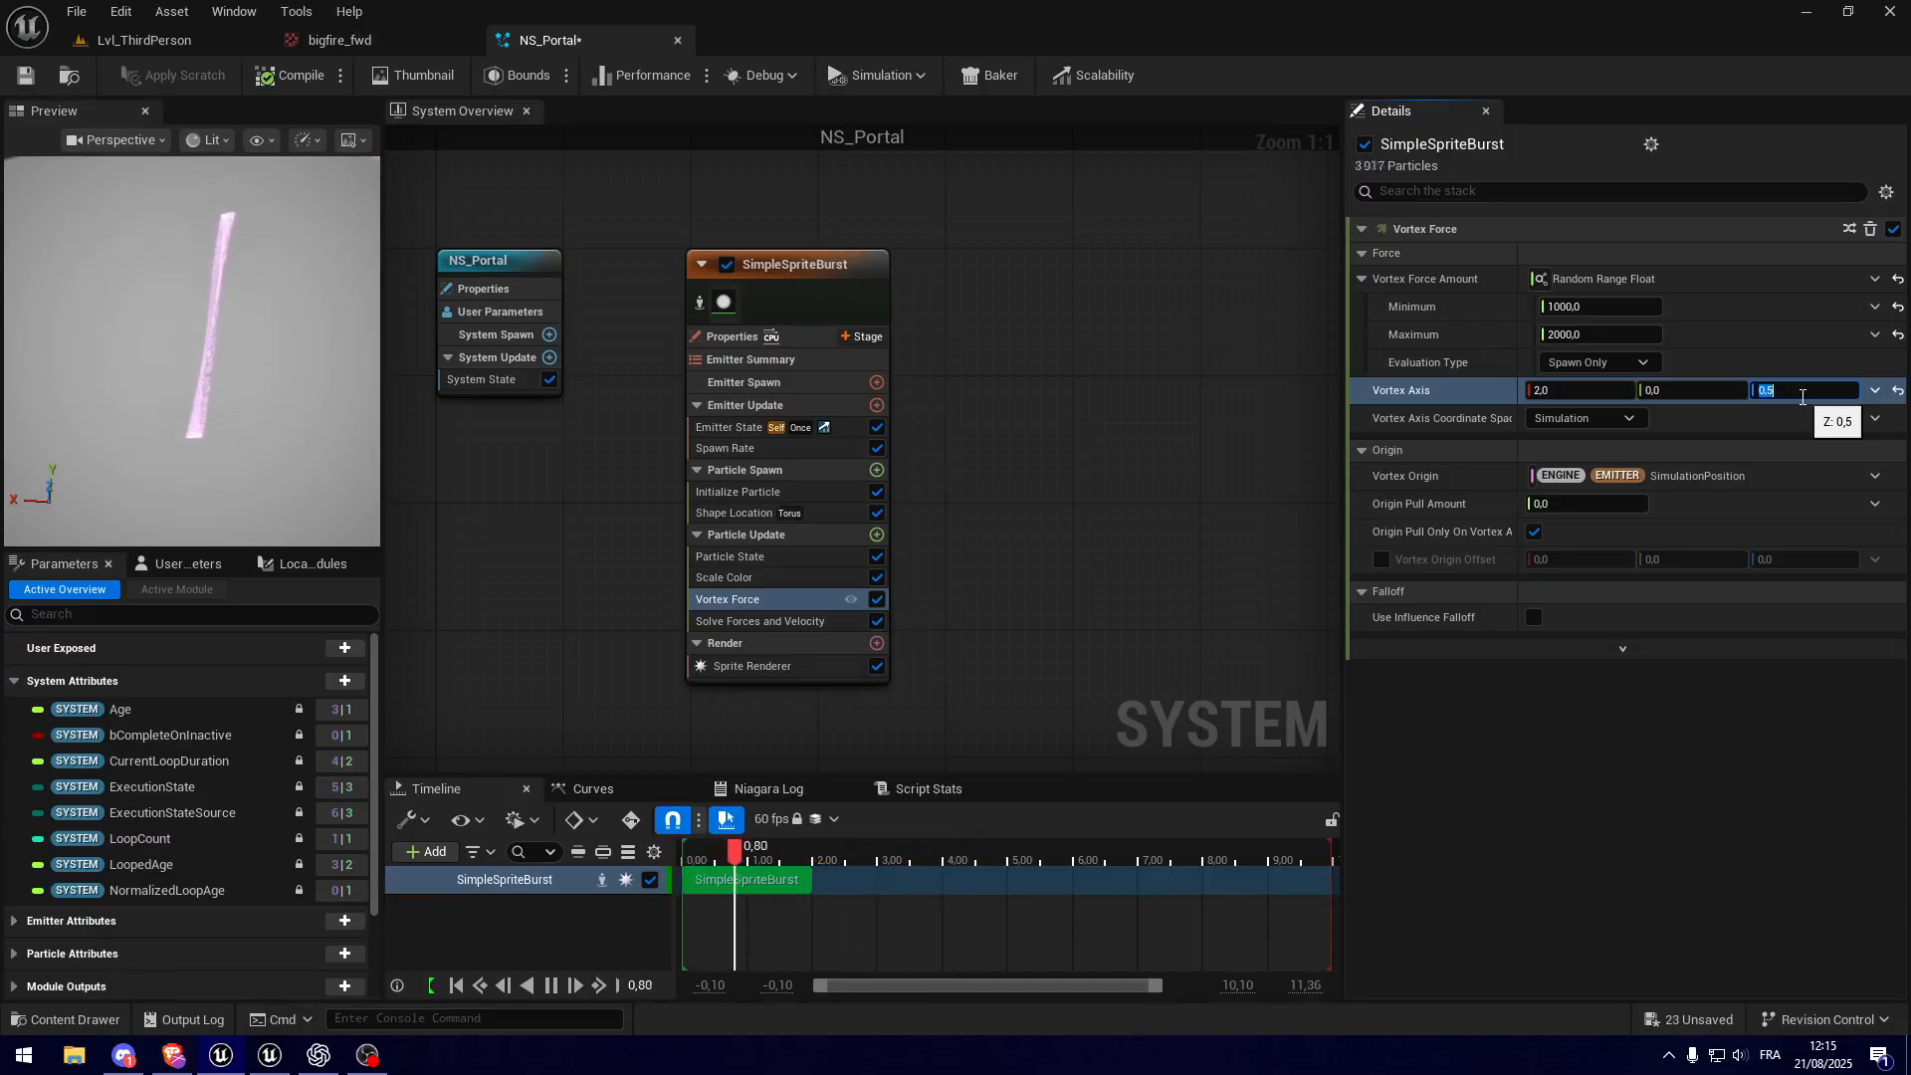
key("Return")
mouse_move(110, 403)
left_mouse_down()
mouse_move(111, 379)
mouse_move(111, 402)
left_mouse_up()
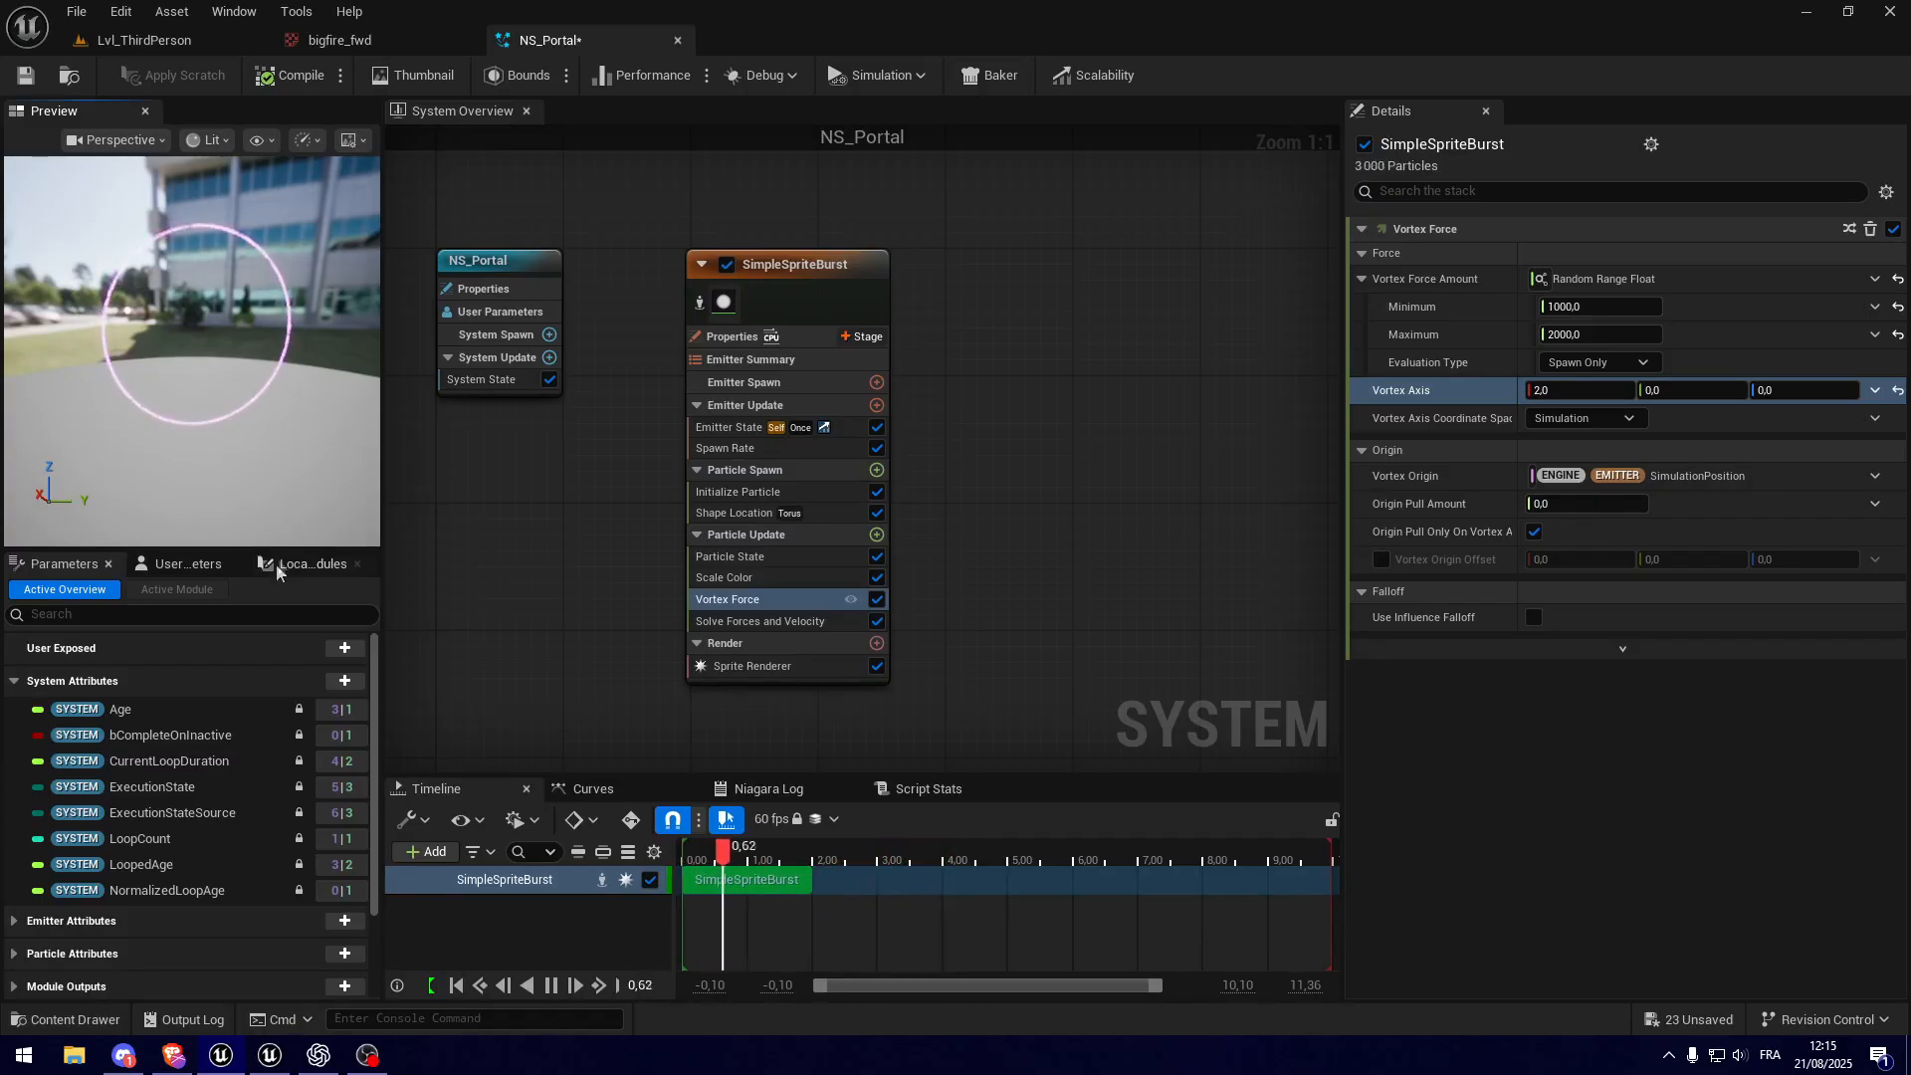
left_click_drag(206, 445, 199, 440)
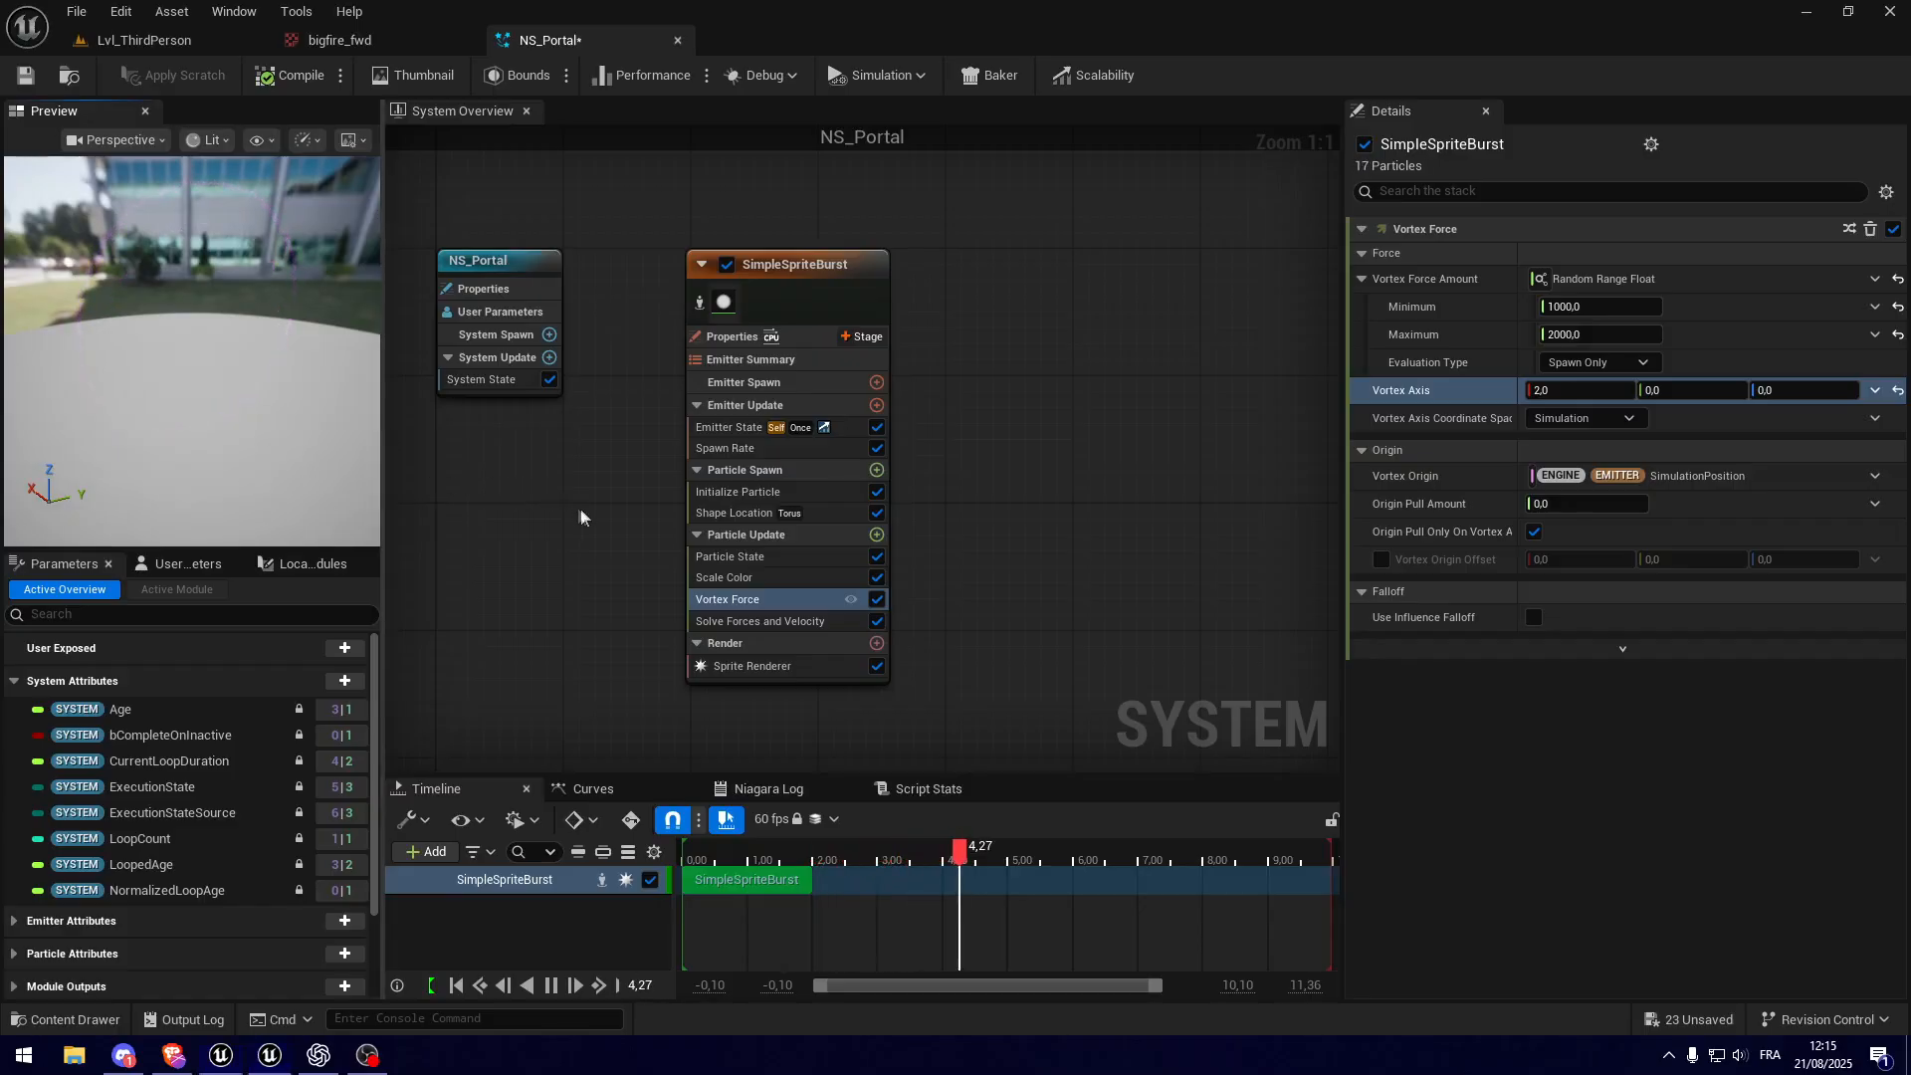
Step: Add a Curl Noise Force module to the emitter's Particle Update group and examine its effect in the preview
right_click_drag(577, 508, 632, 552)
left_click_drag(96, 391, 202, 392)
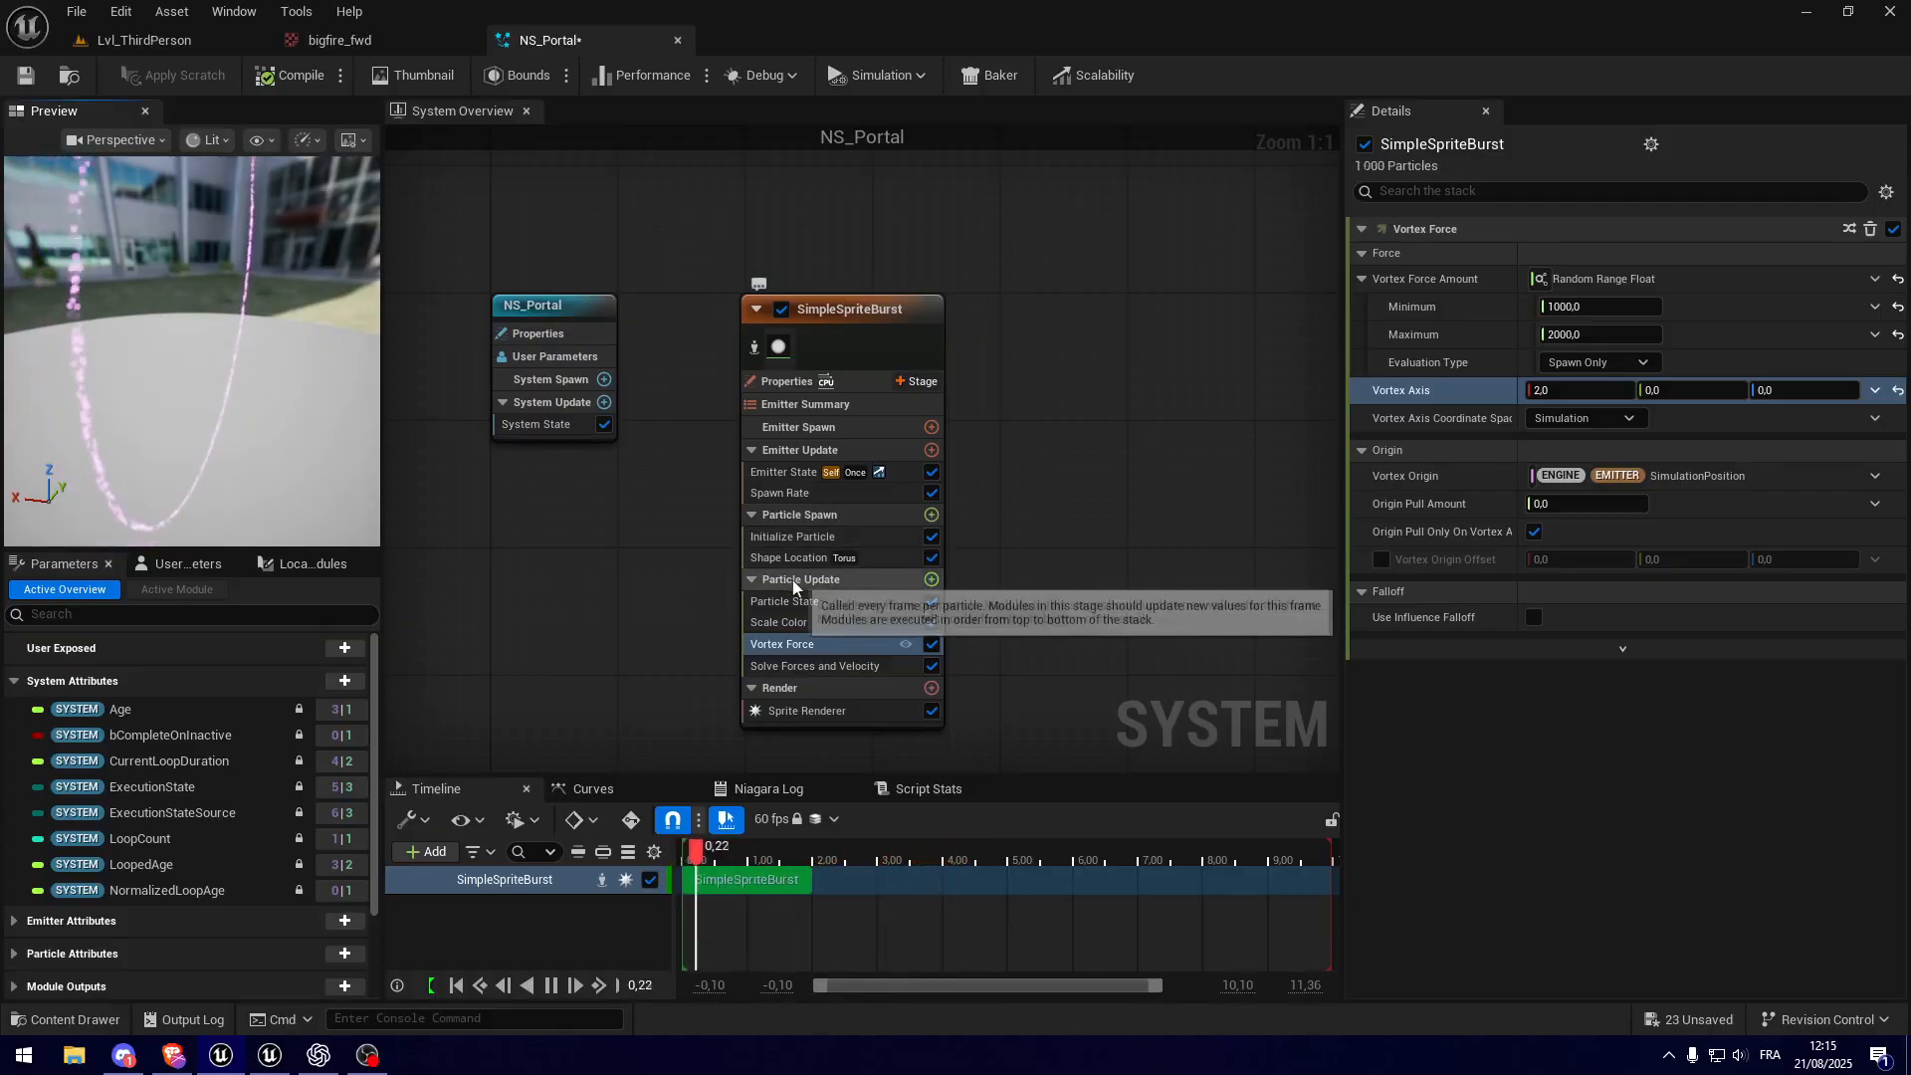
left_click(930, 585)
type("curl noise")
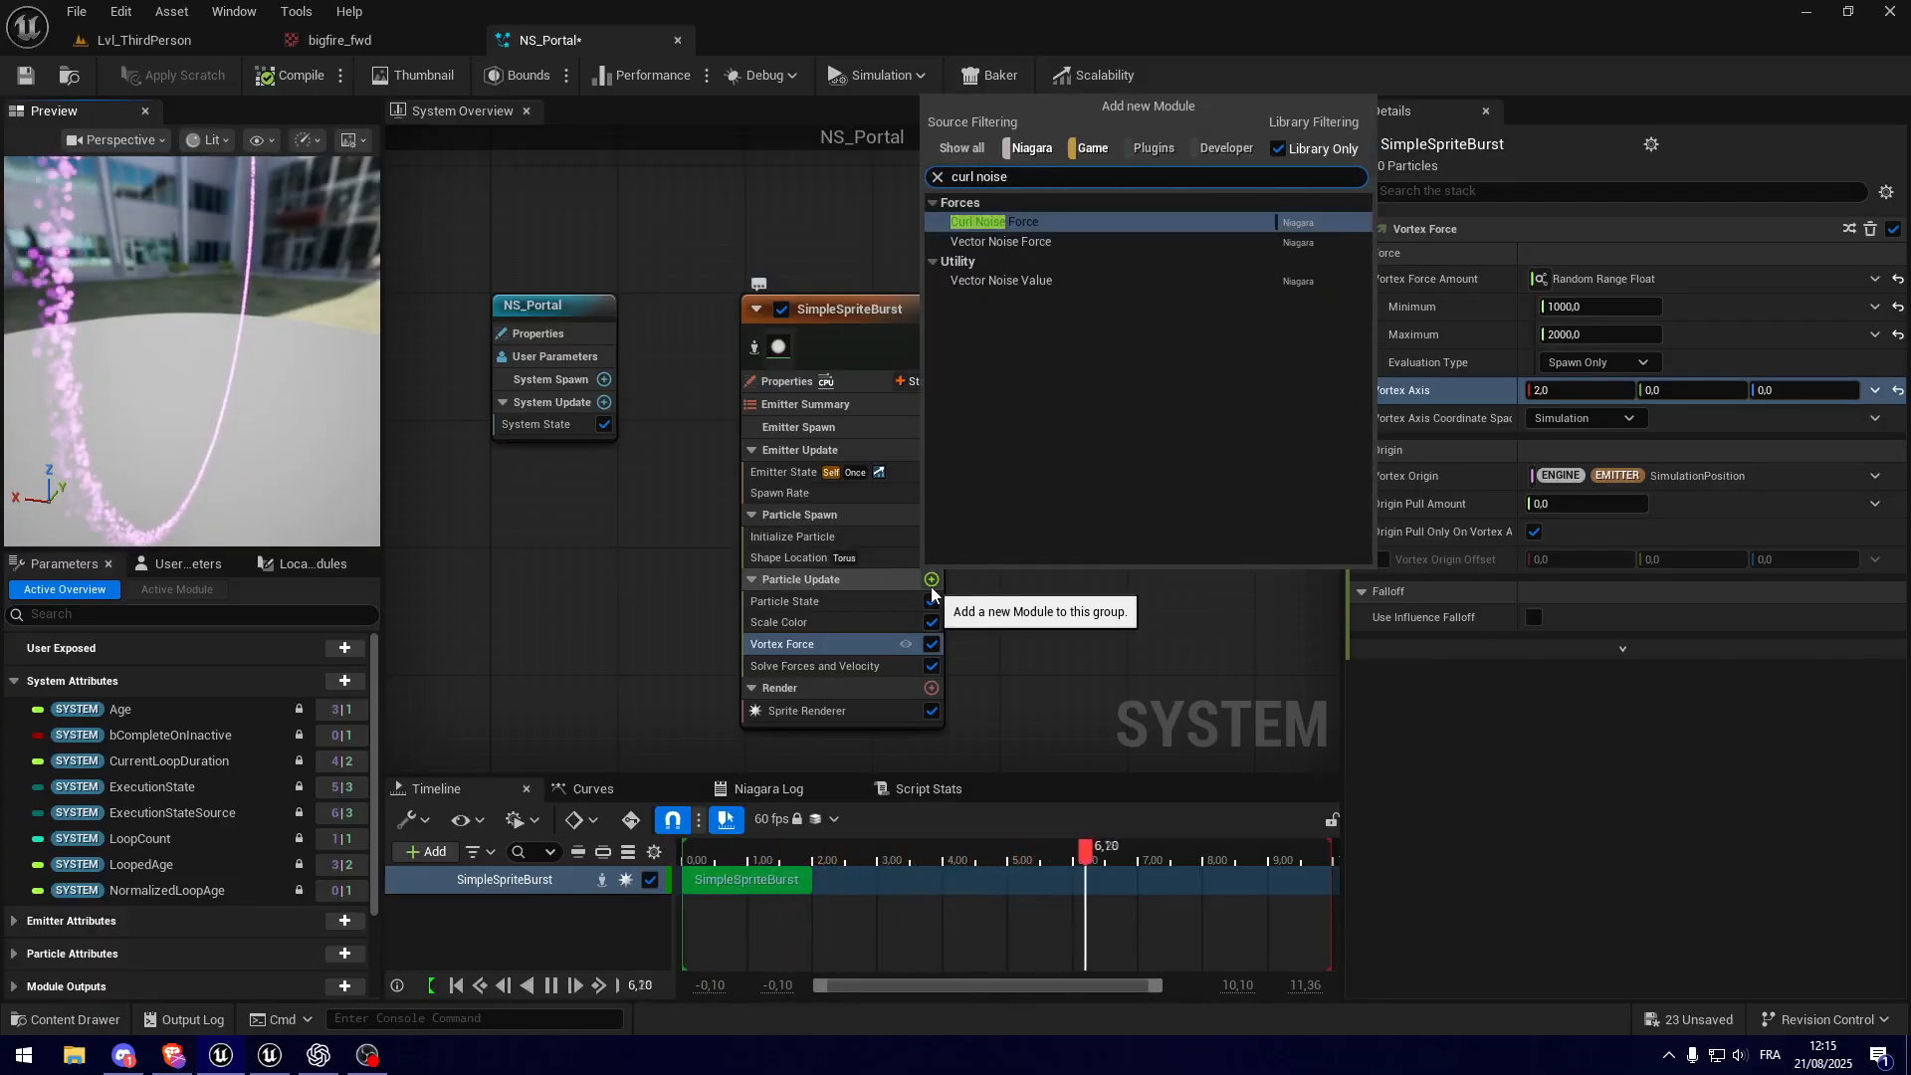
left_click(1015, 223)
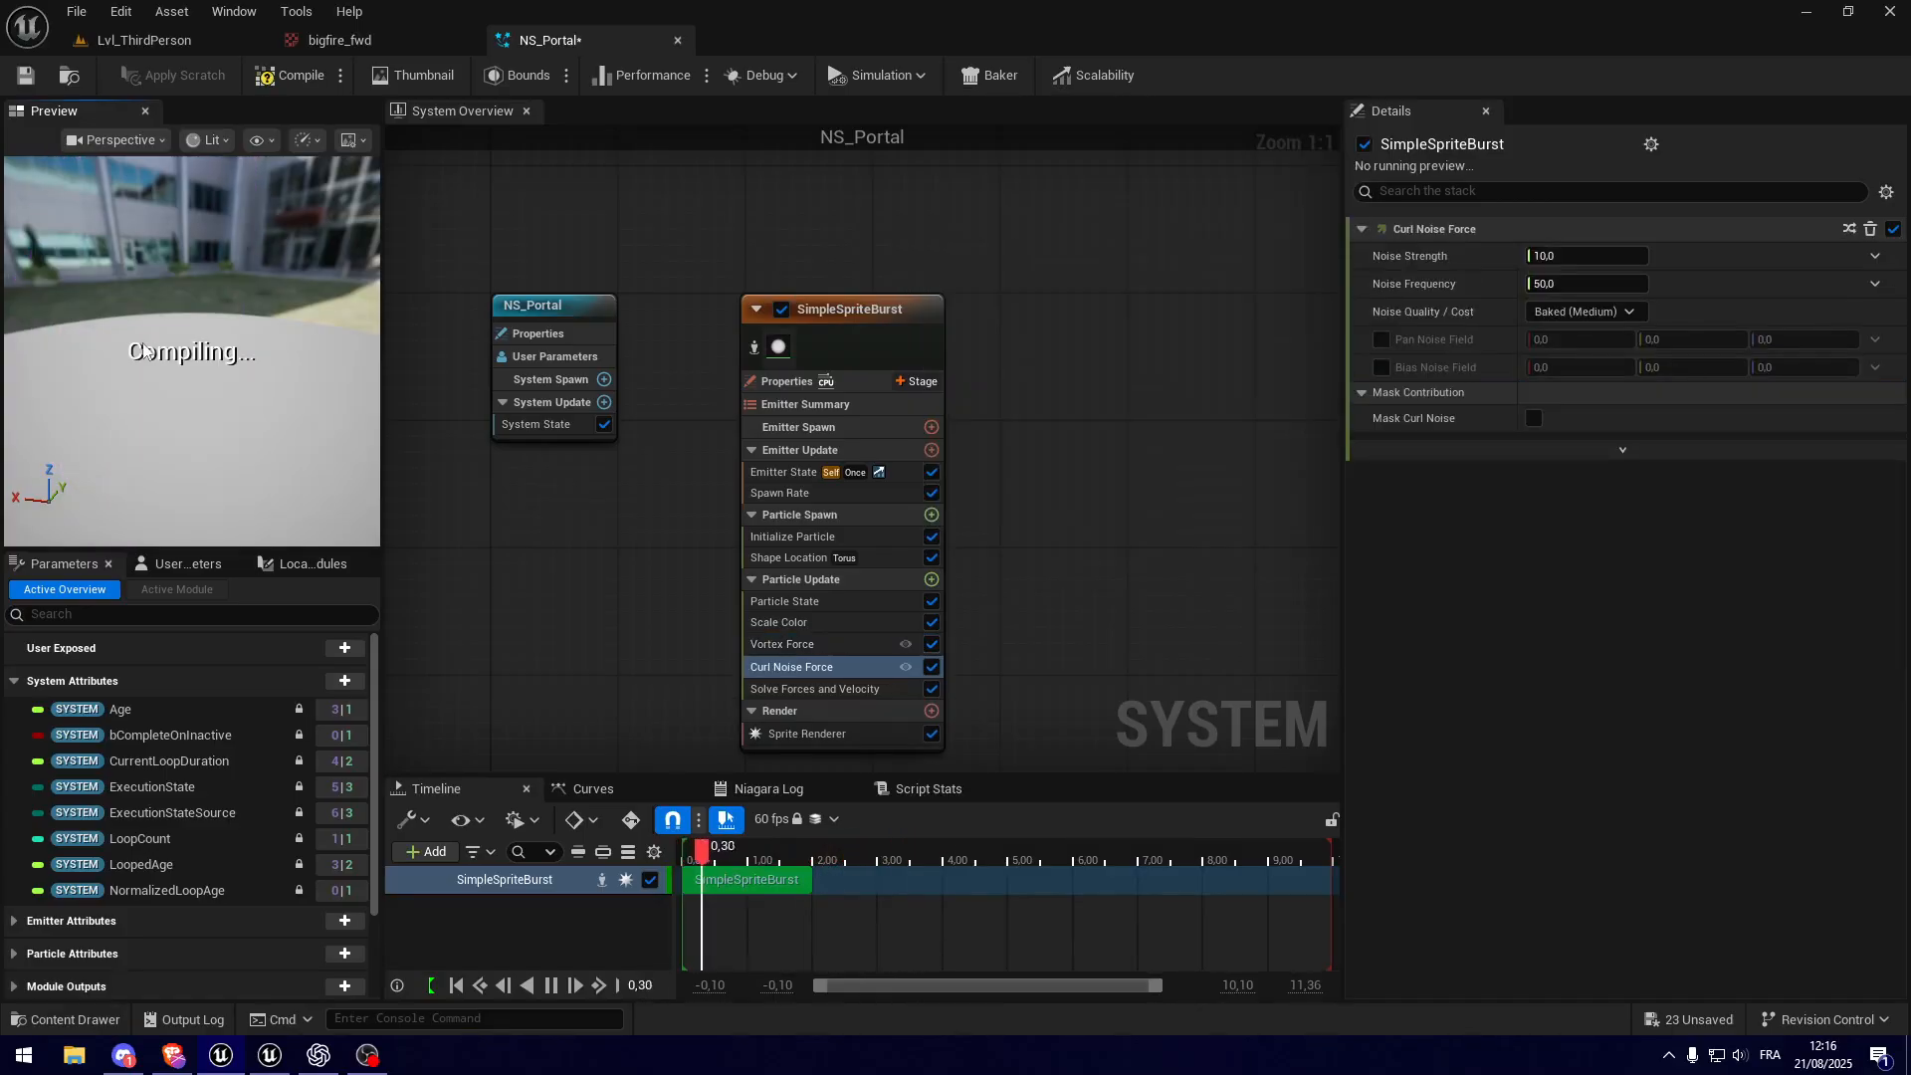
left_click_drag(251, 339, 144, 346)
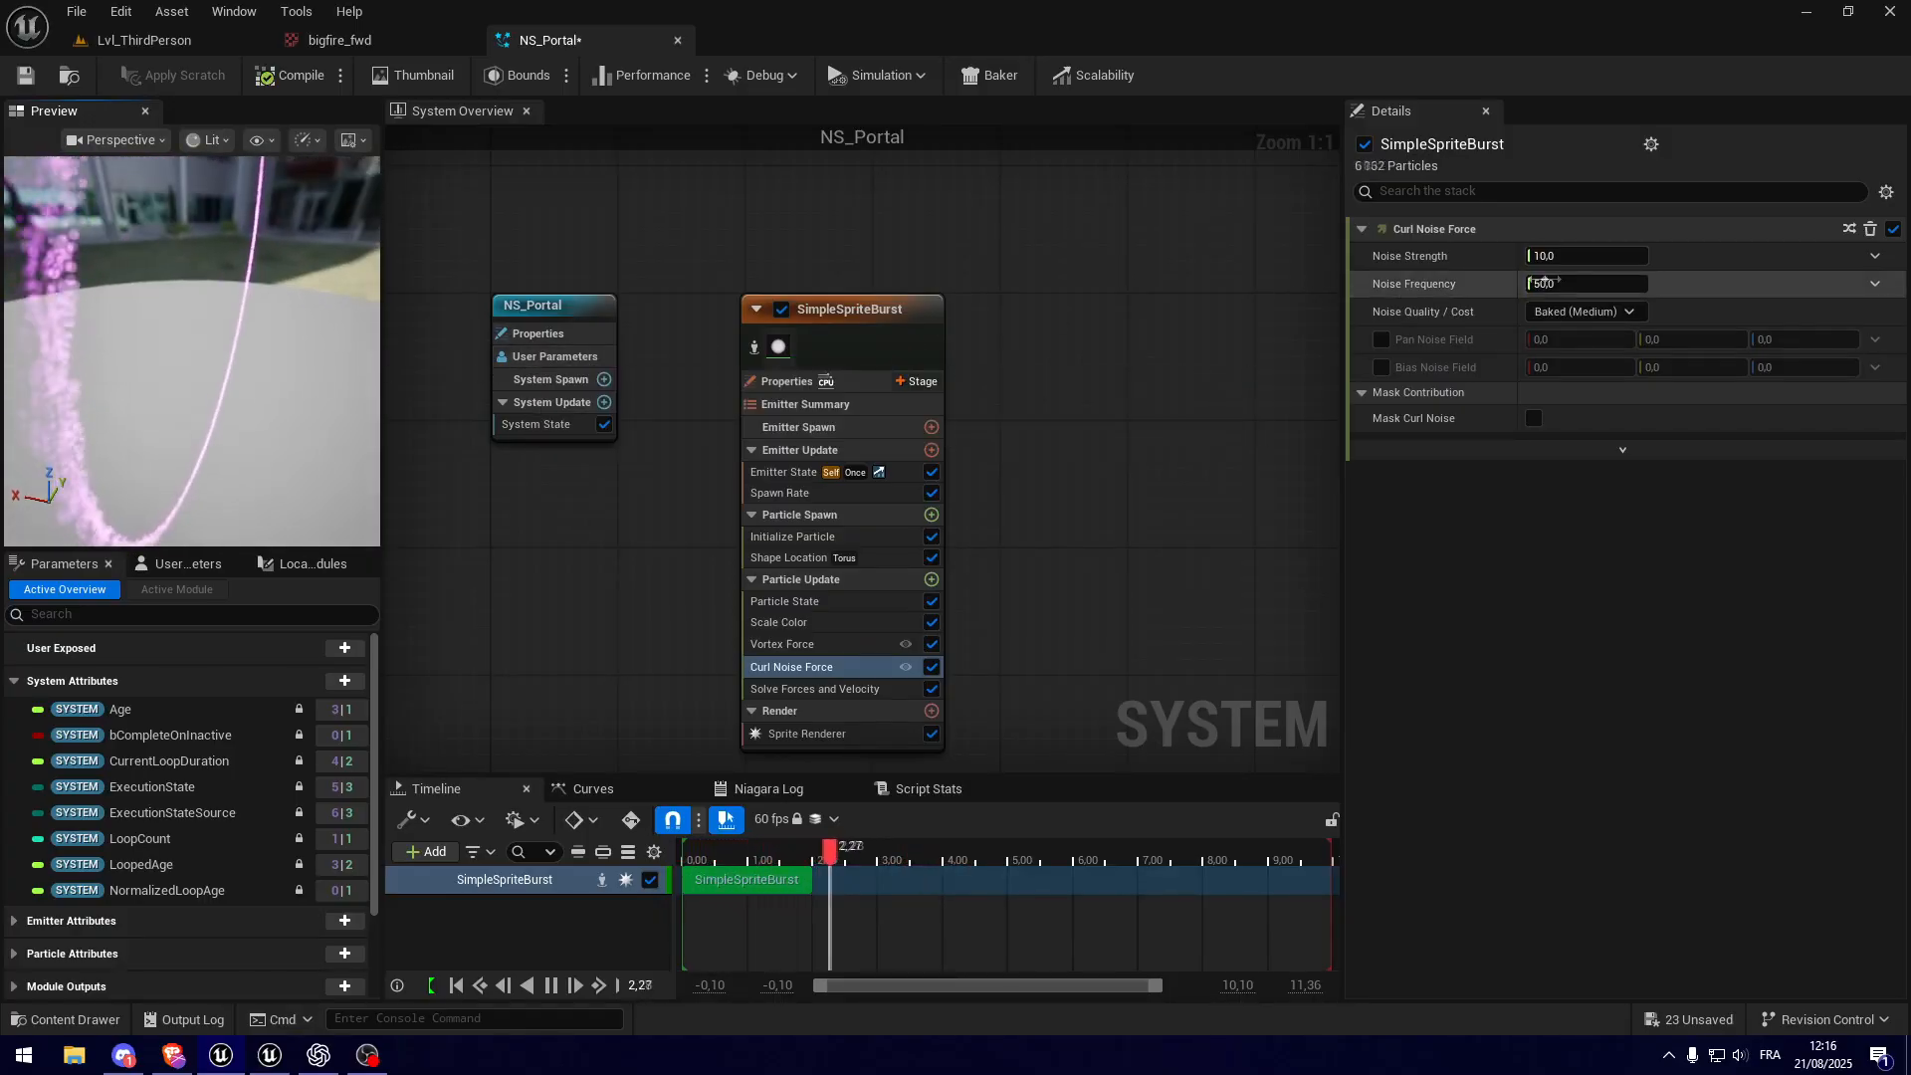
Step: Try a fixed Noise Strength of 500 in the Curl Noise Force module and inspect the ring
left_click(1604, 256)
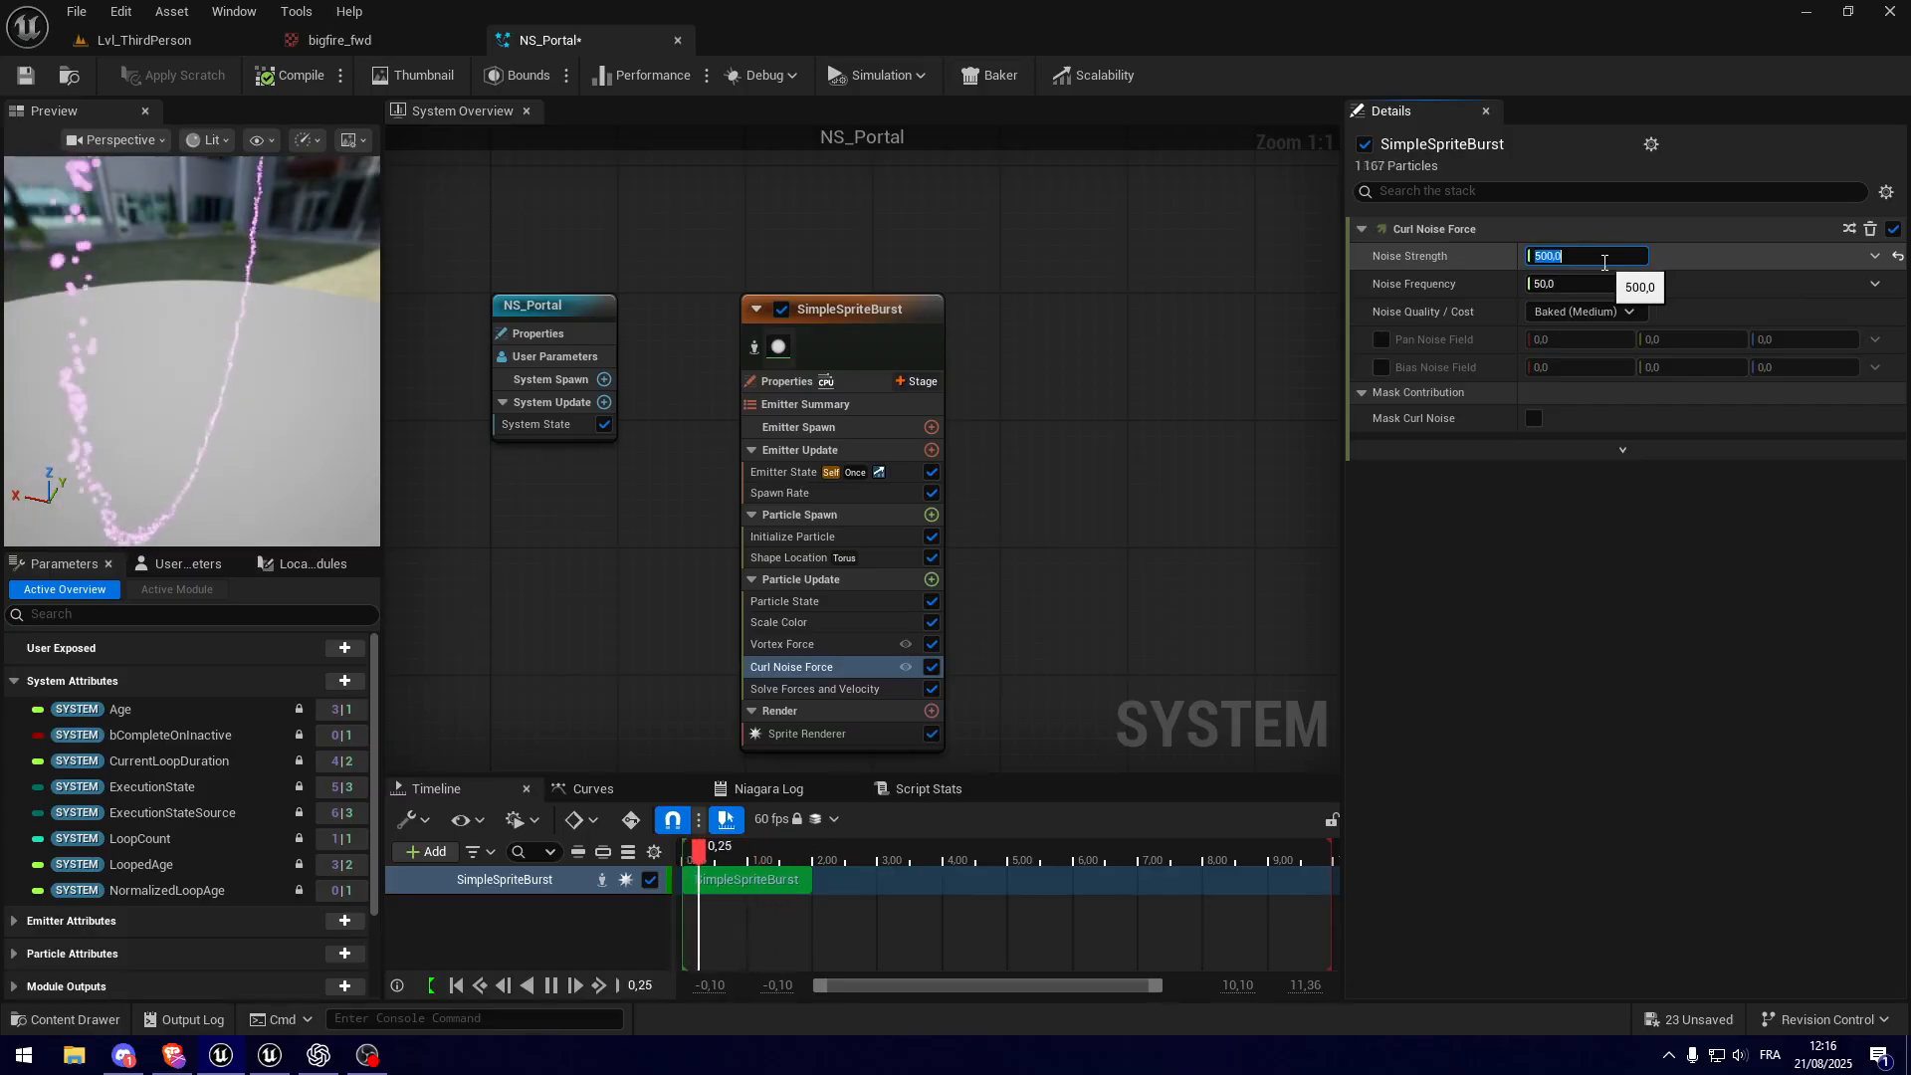
type("500")
key("Return")
left_click_drag(265, 394, 266, 438)
left_click_drag(189, 385, 101, 346)
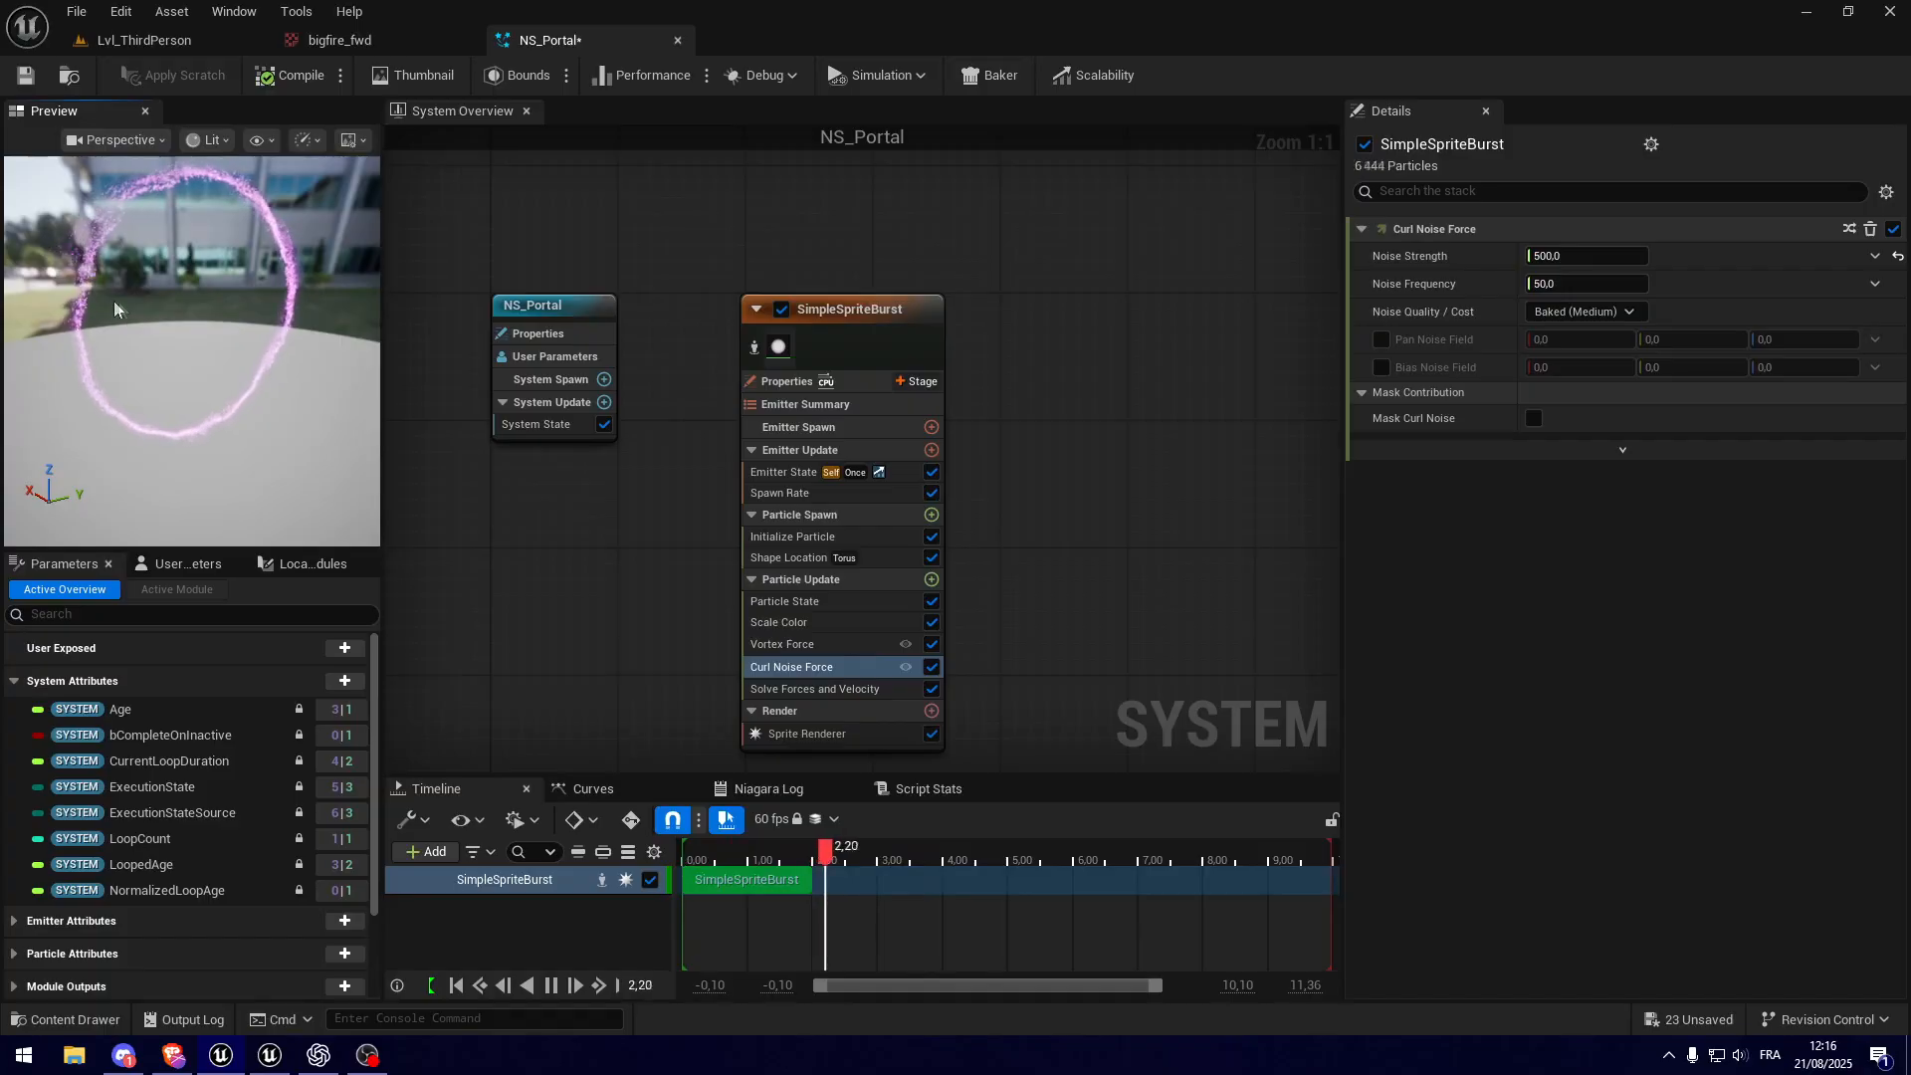
Step: Make the Noise Strength a Random Range Float with a minimum of 300 and a maximum of 600
left_click(1875, 256)
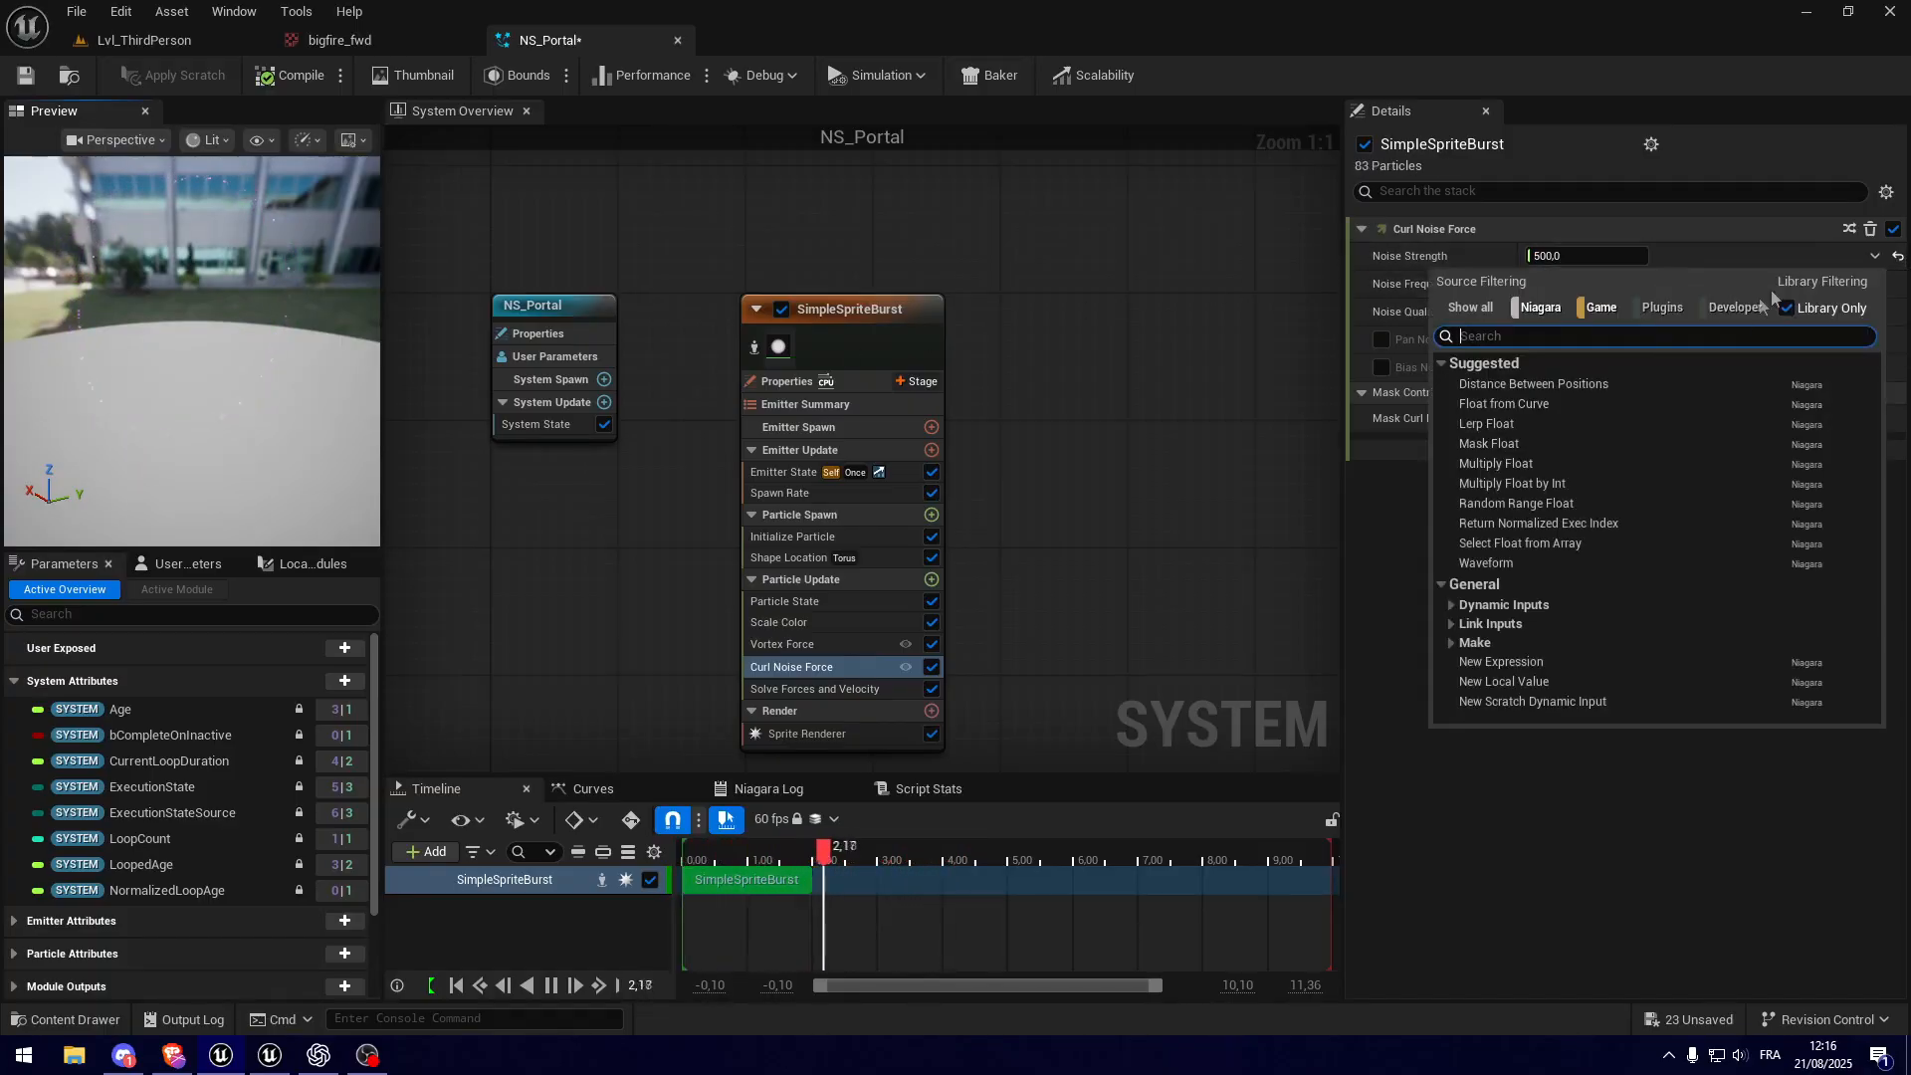
left_click(1530, 504)
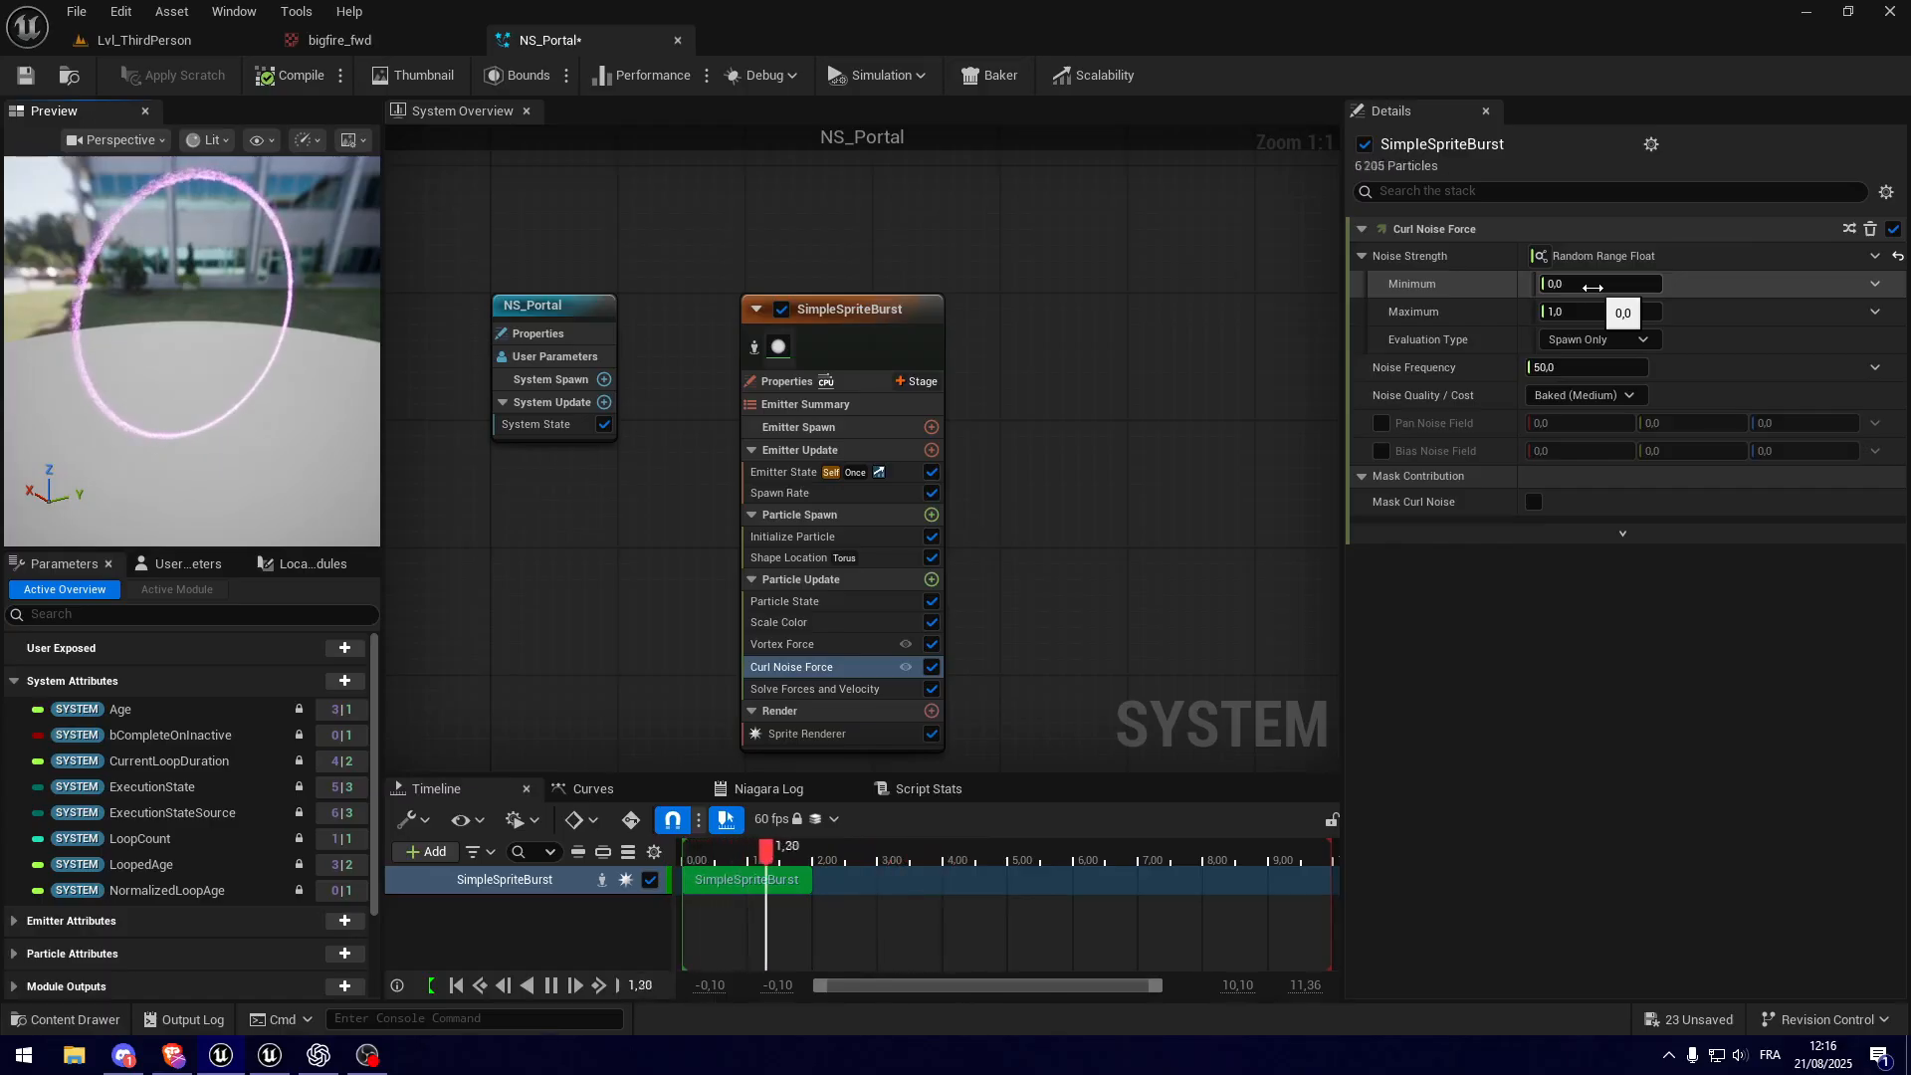
left_click(1593, 284)
type("300")
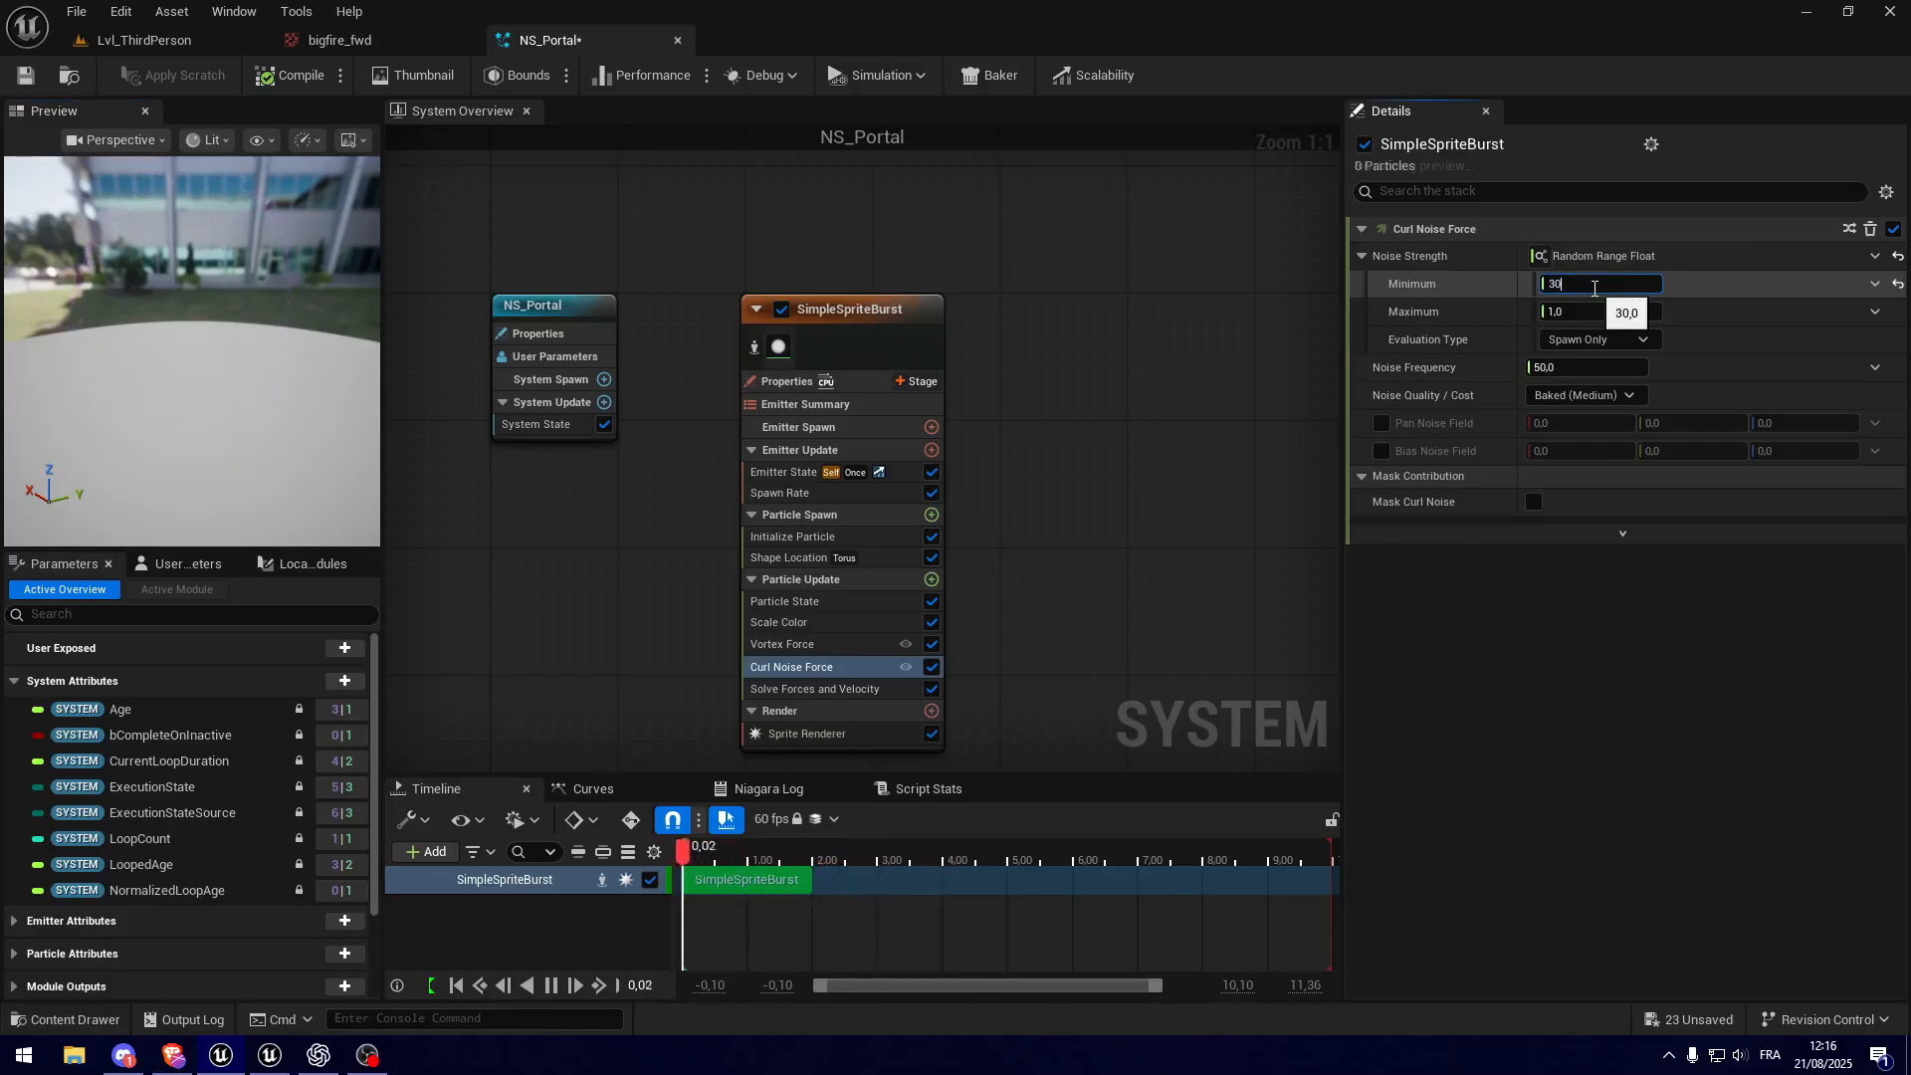
left_click(1633, 311)
type("600")
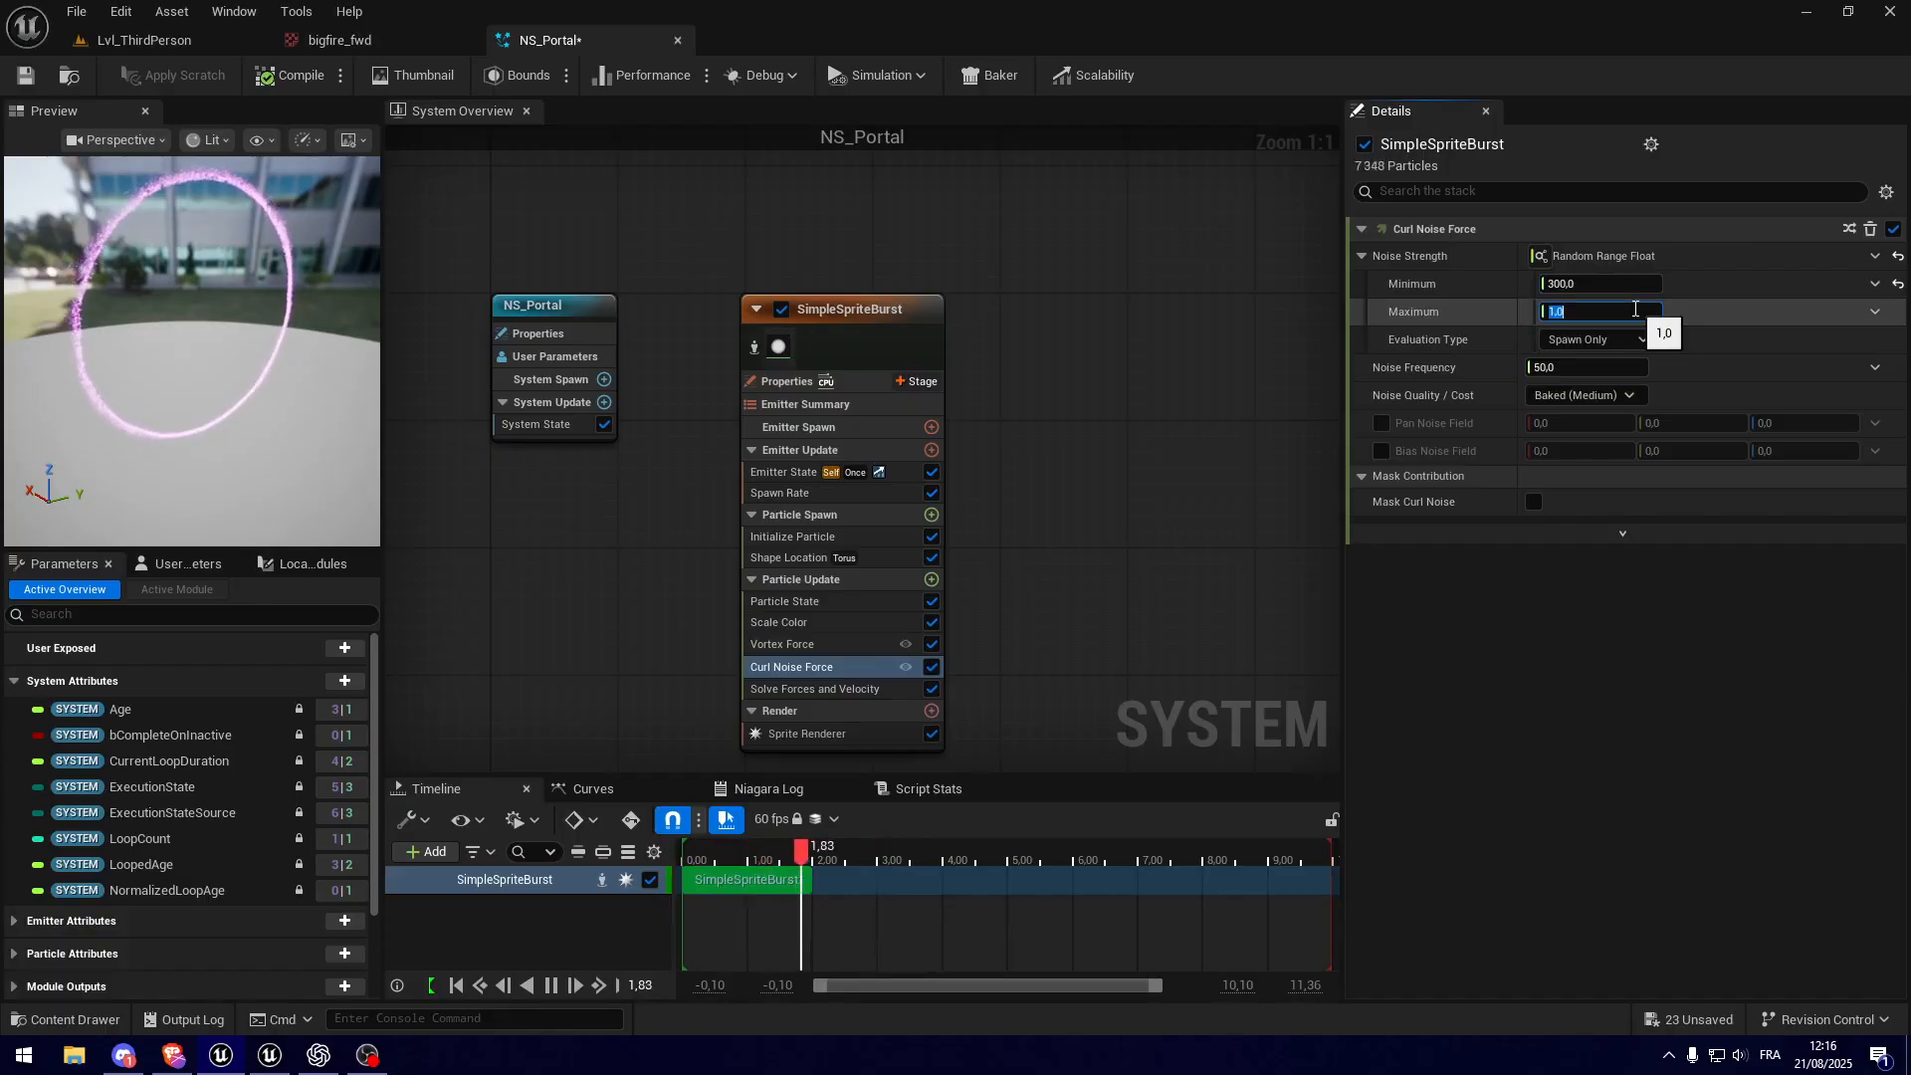
key("Return")
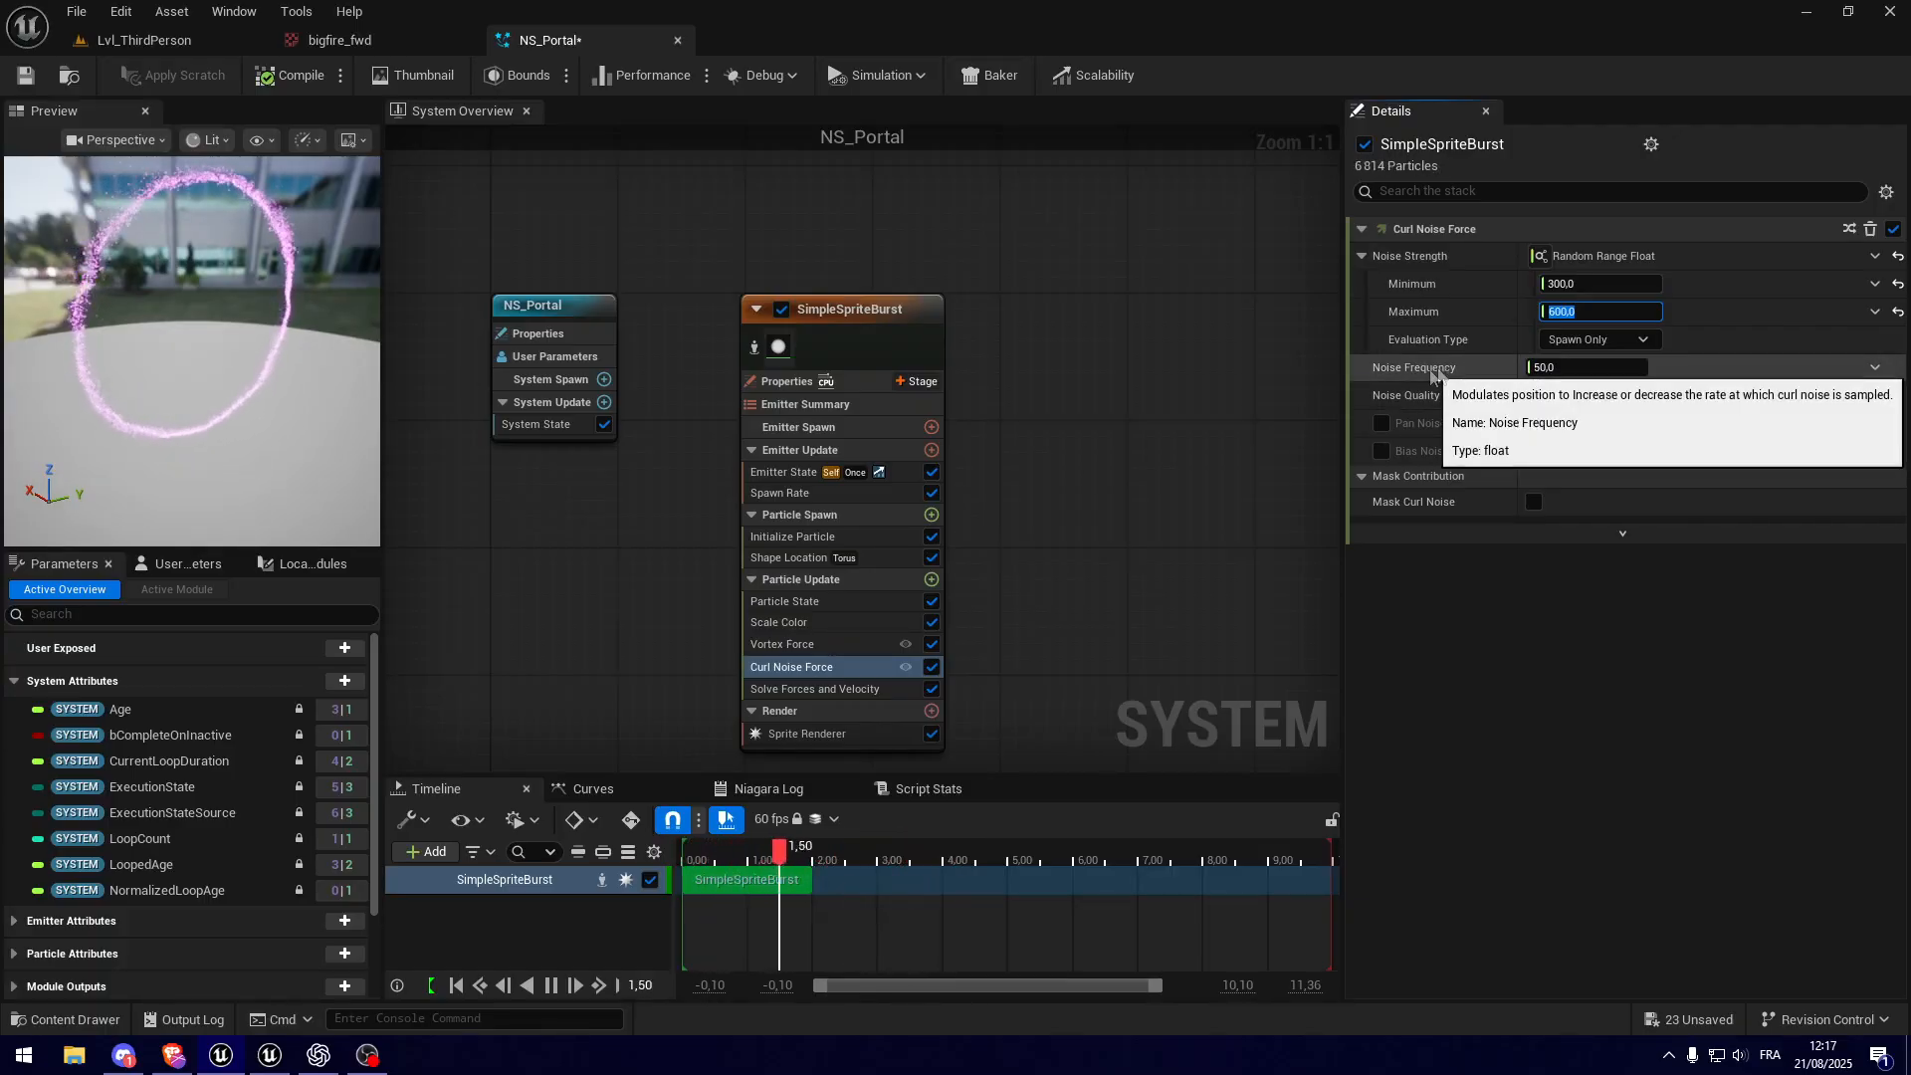
Step: Set the curl noise's Noise Frequency to 20 after trying 10 and 500, and inspect the ring
left_click(1567, 366)
type("10")
key("Return")
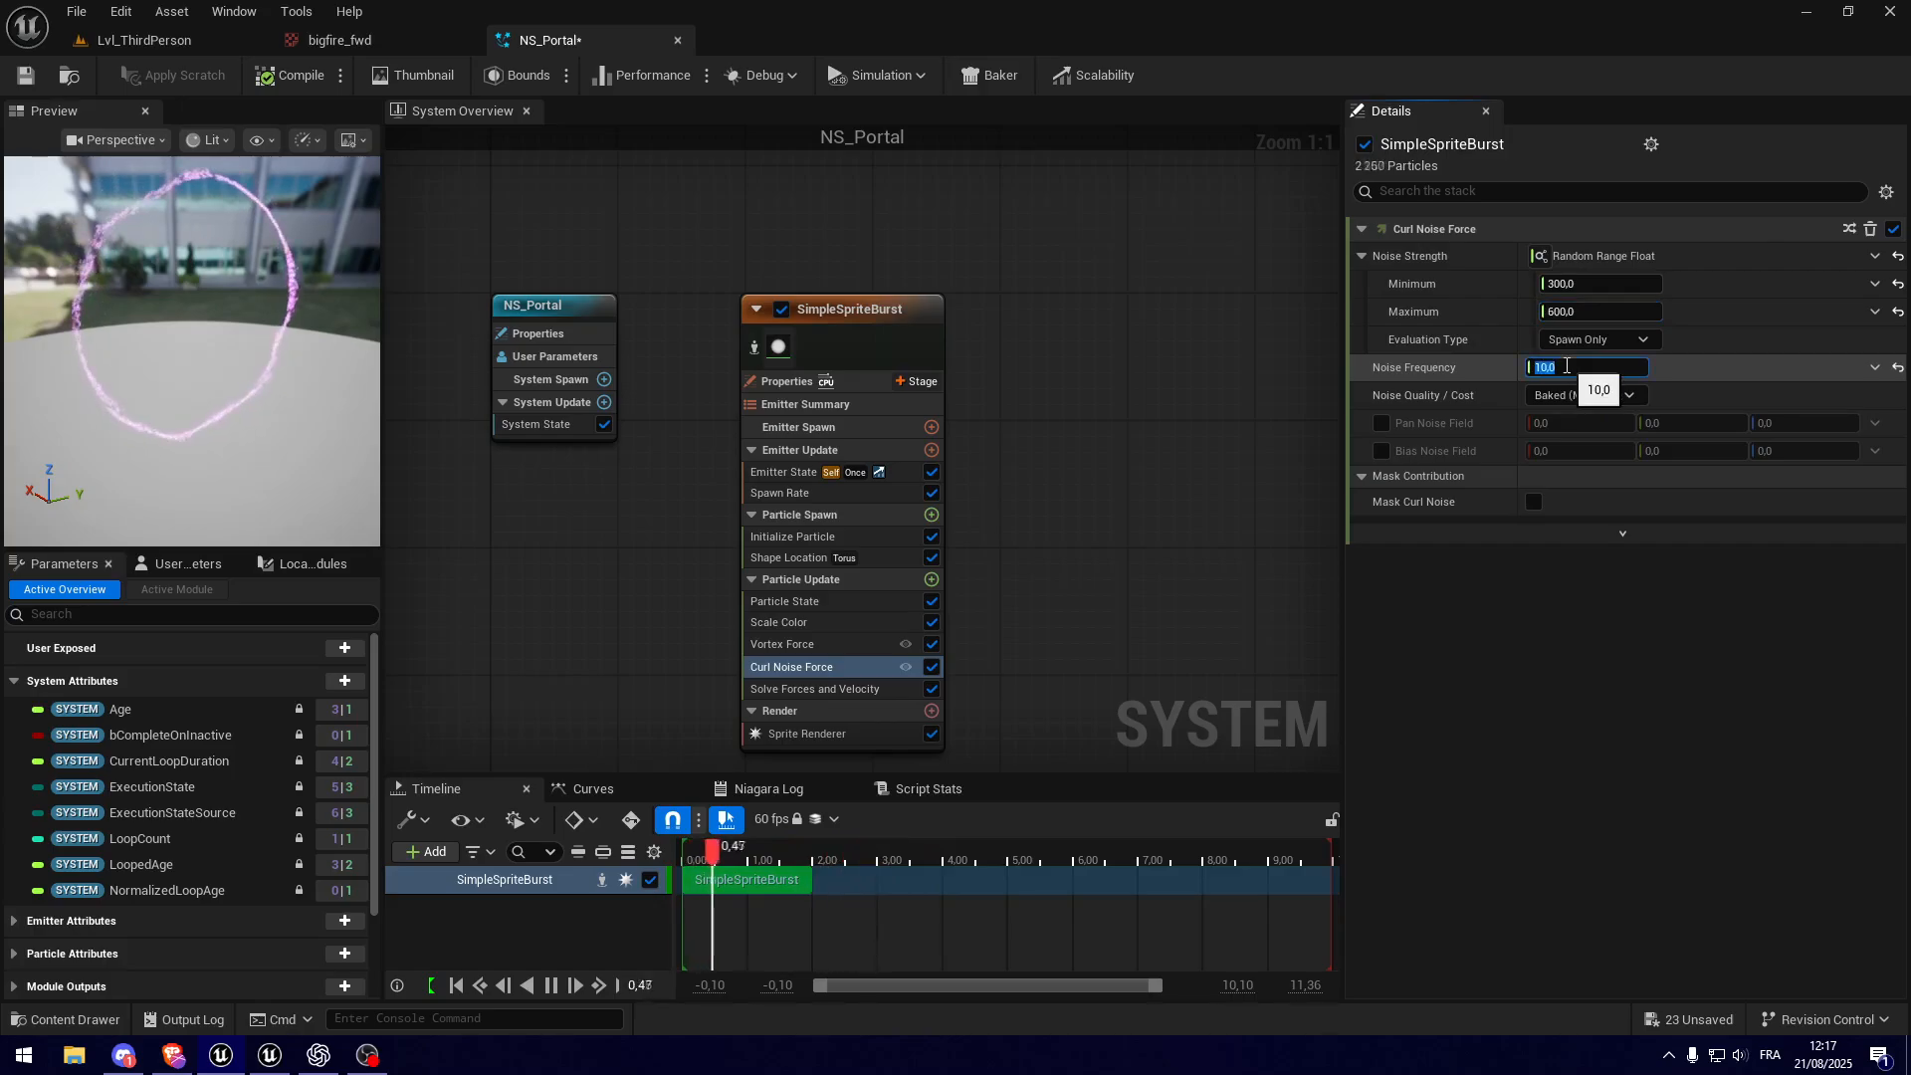
type("500")
key("Return")
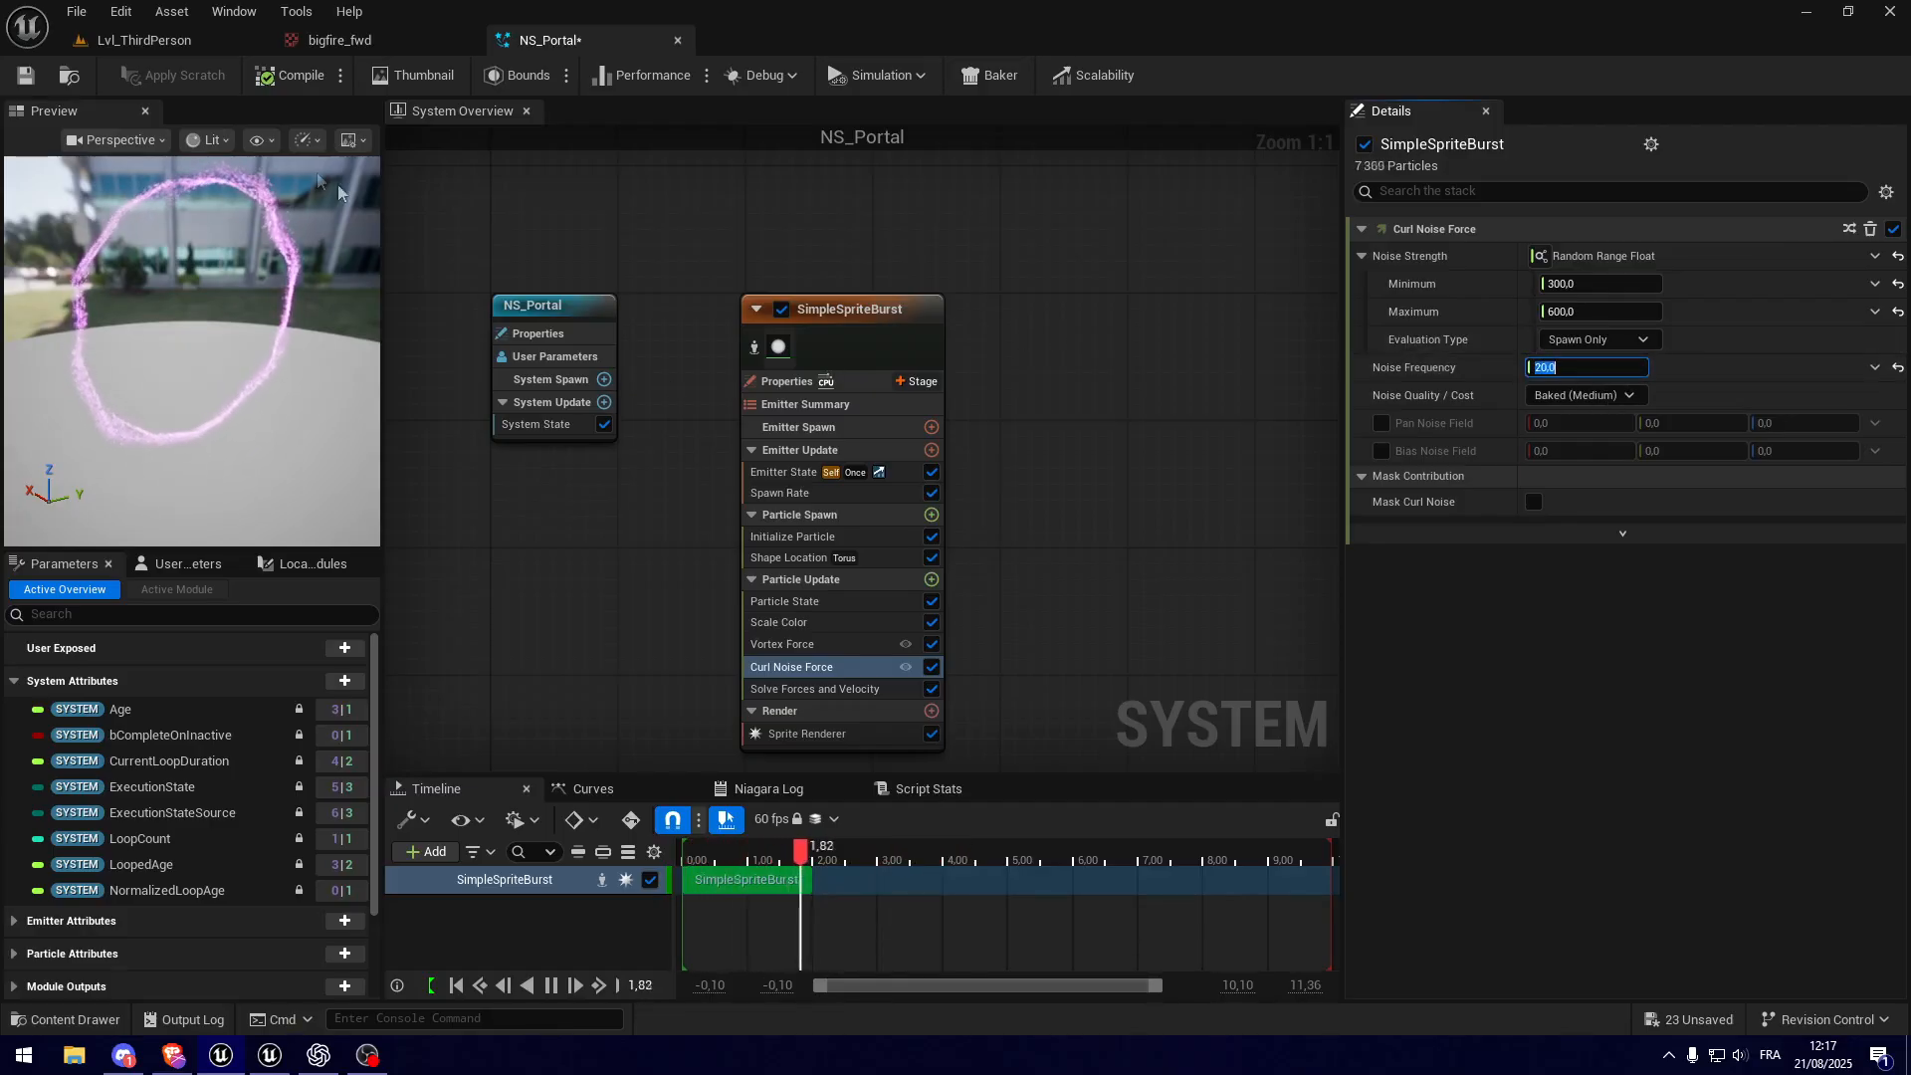
left_click_drag(240, 399, 170, 368)
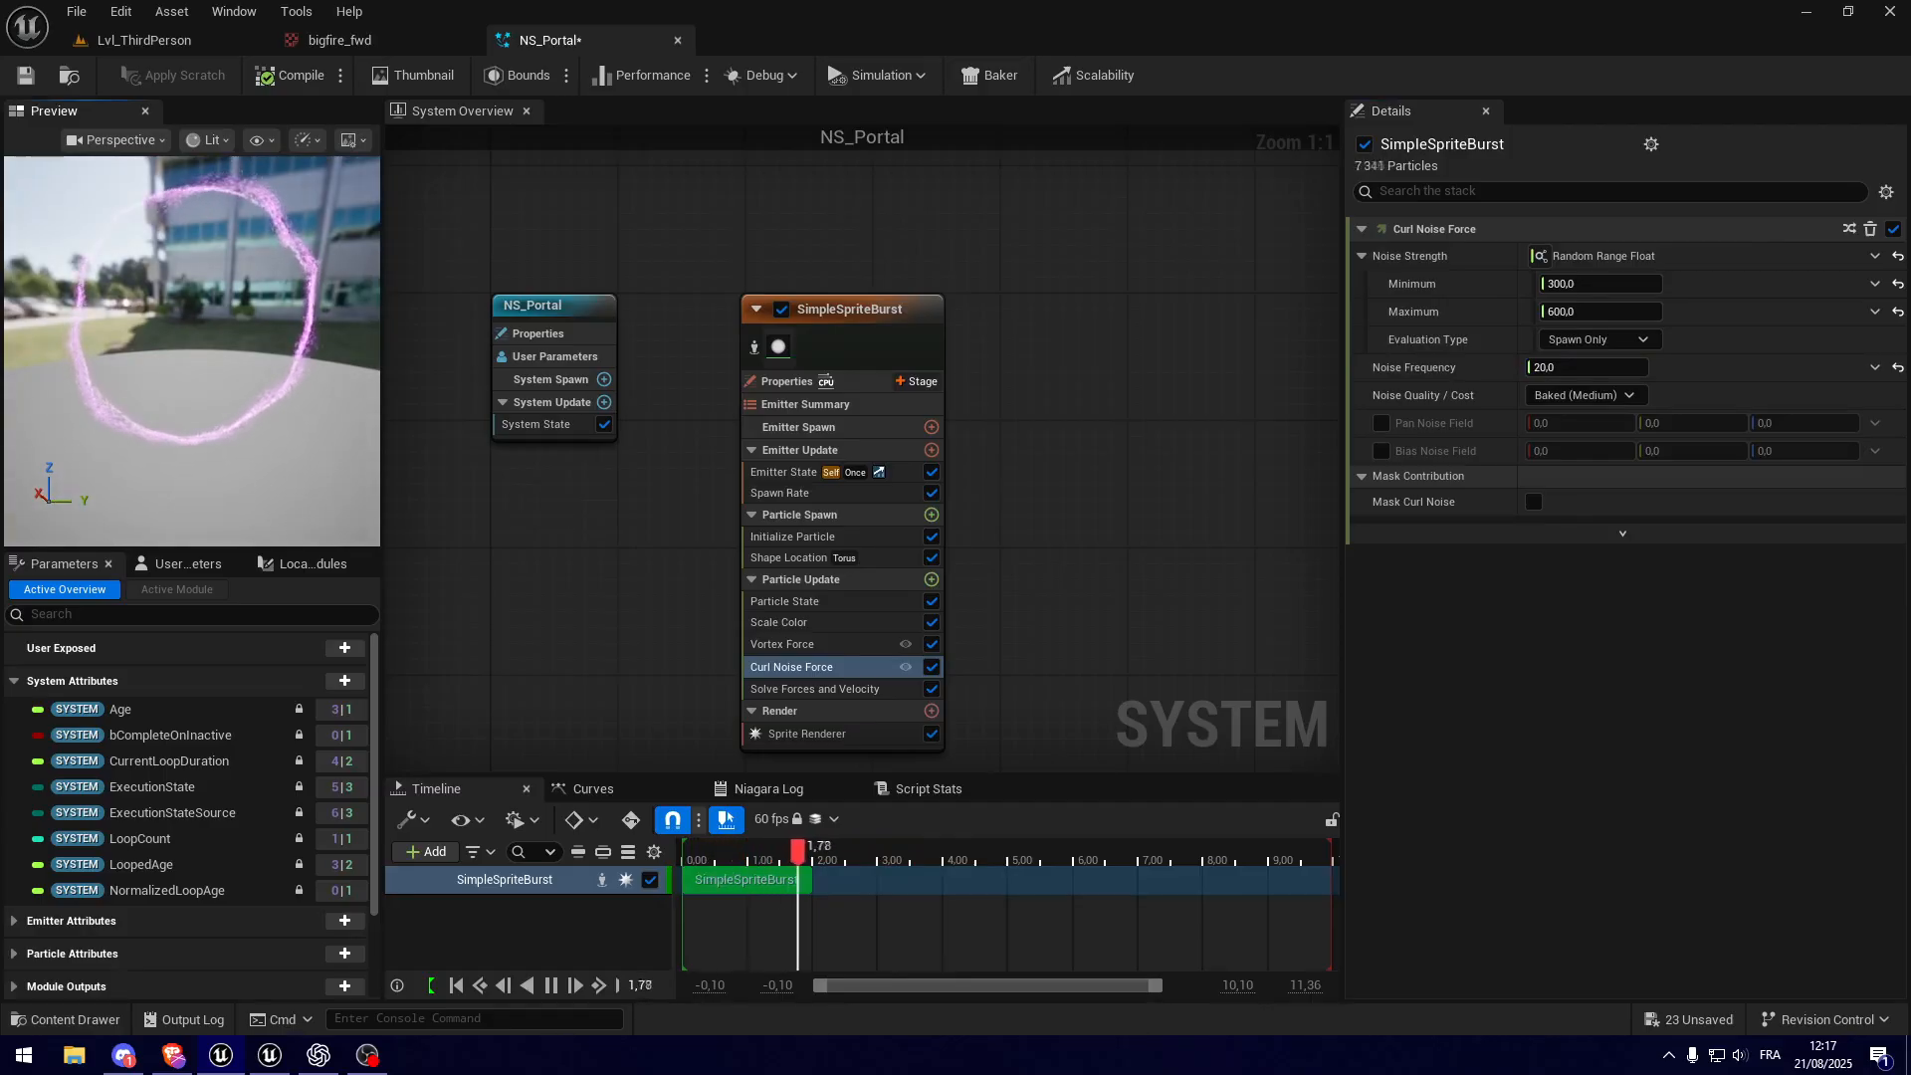
Step: Add a Point Attraction Force module to the emitter's Particle Update group
left_click(307, 564)
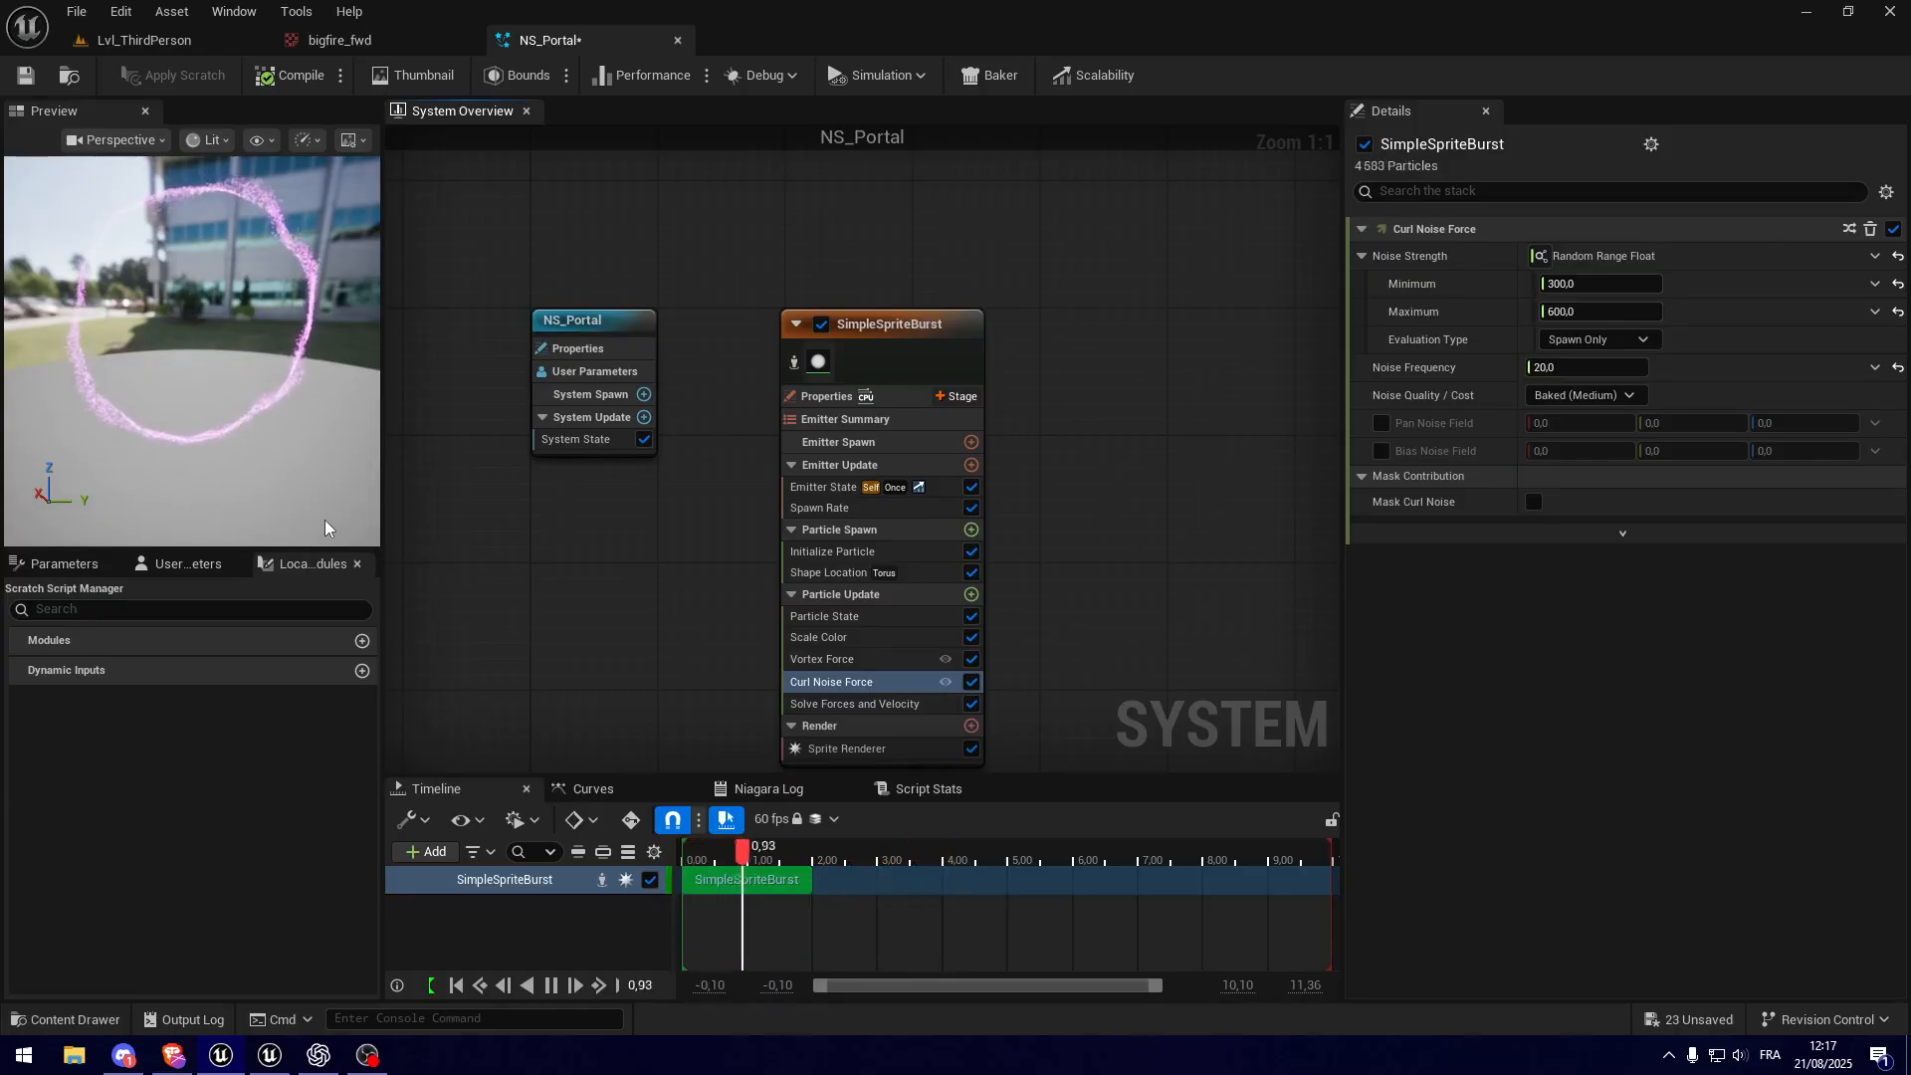
left_click(971, 594)
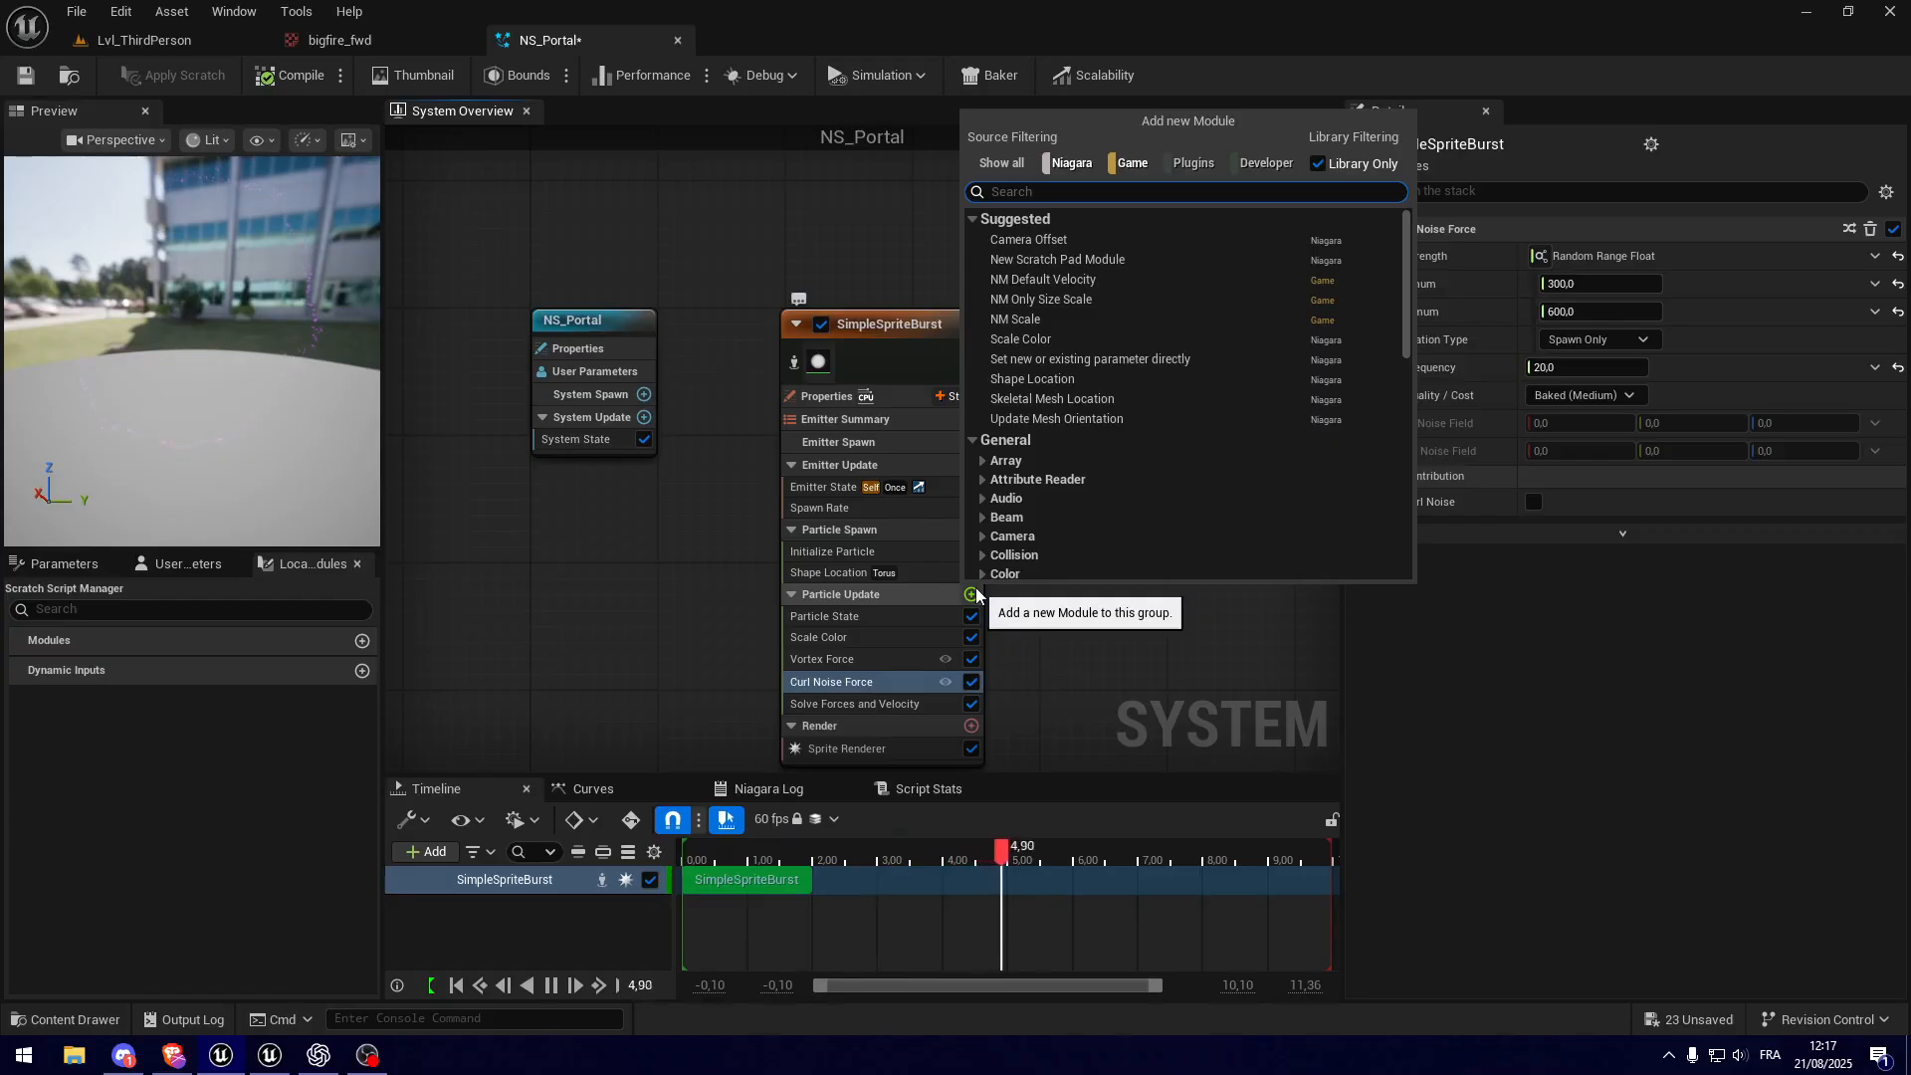
type("point attrac")
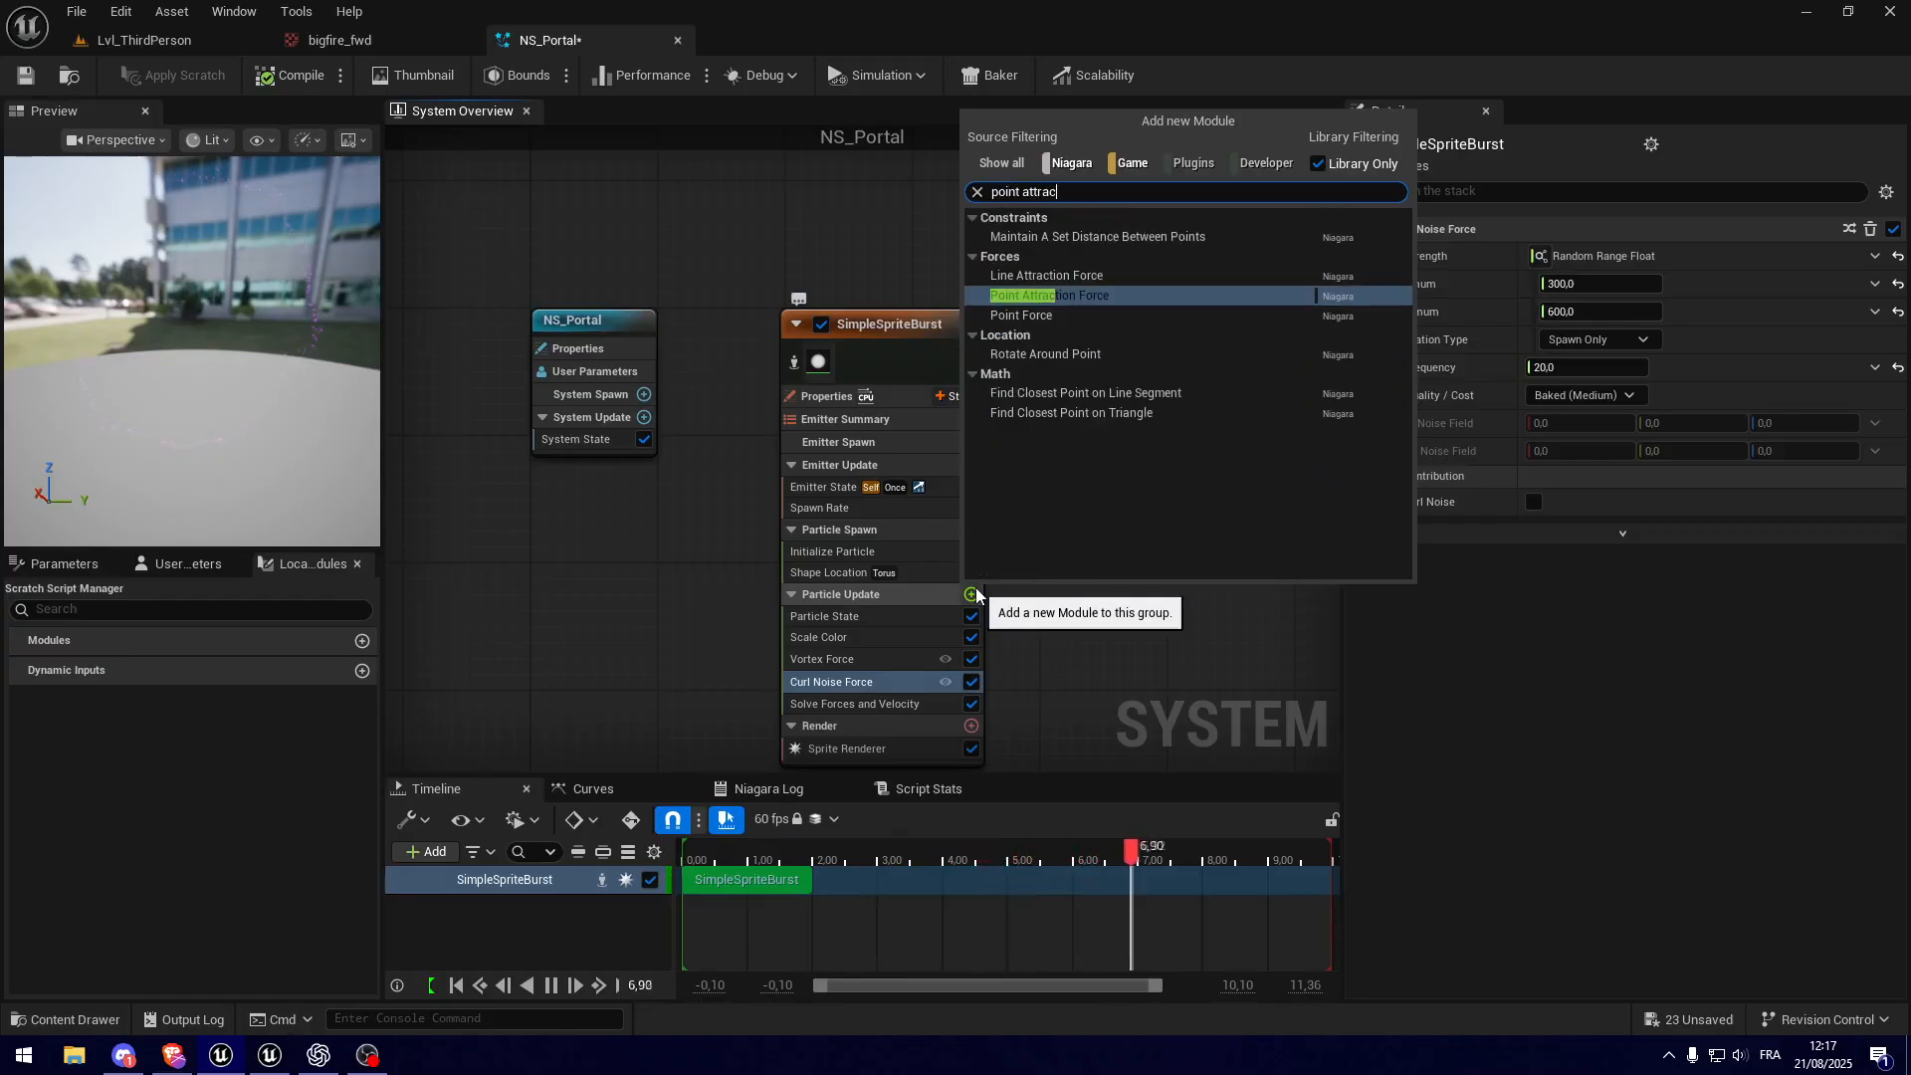
key("Return")
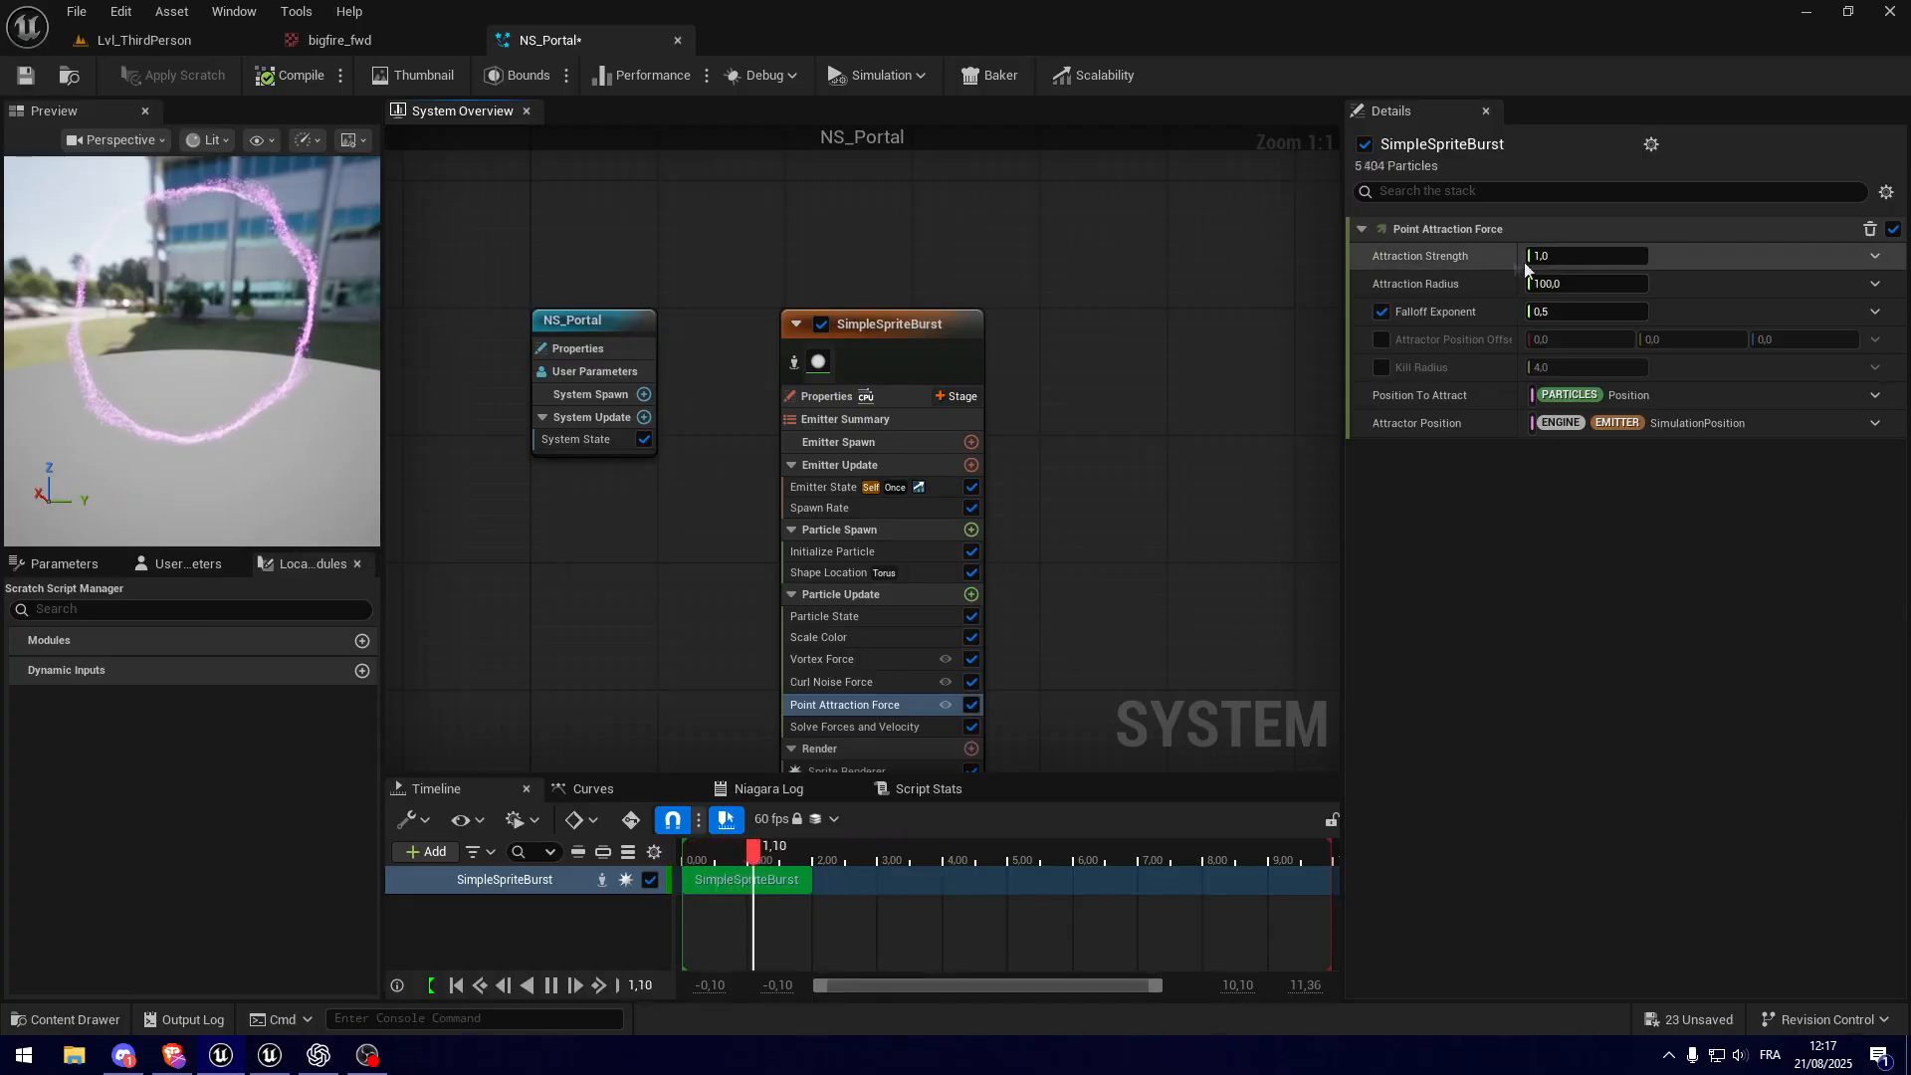
Step: Set the Point Attraction Force's Attraction Strength to 80 and its Attraction Radius to 300, and inspect the ring
left_click(1578, 258)
type("80")
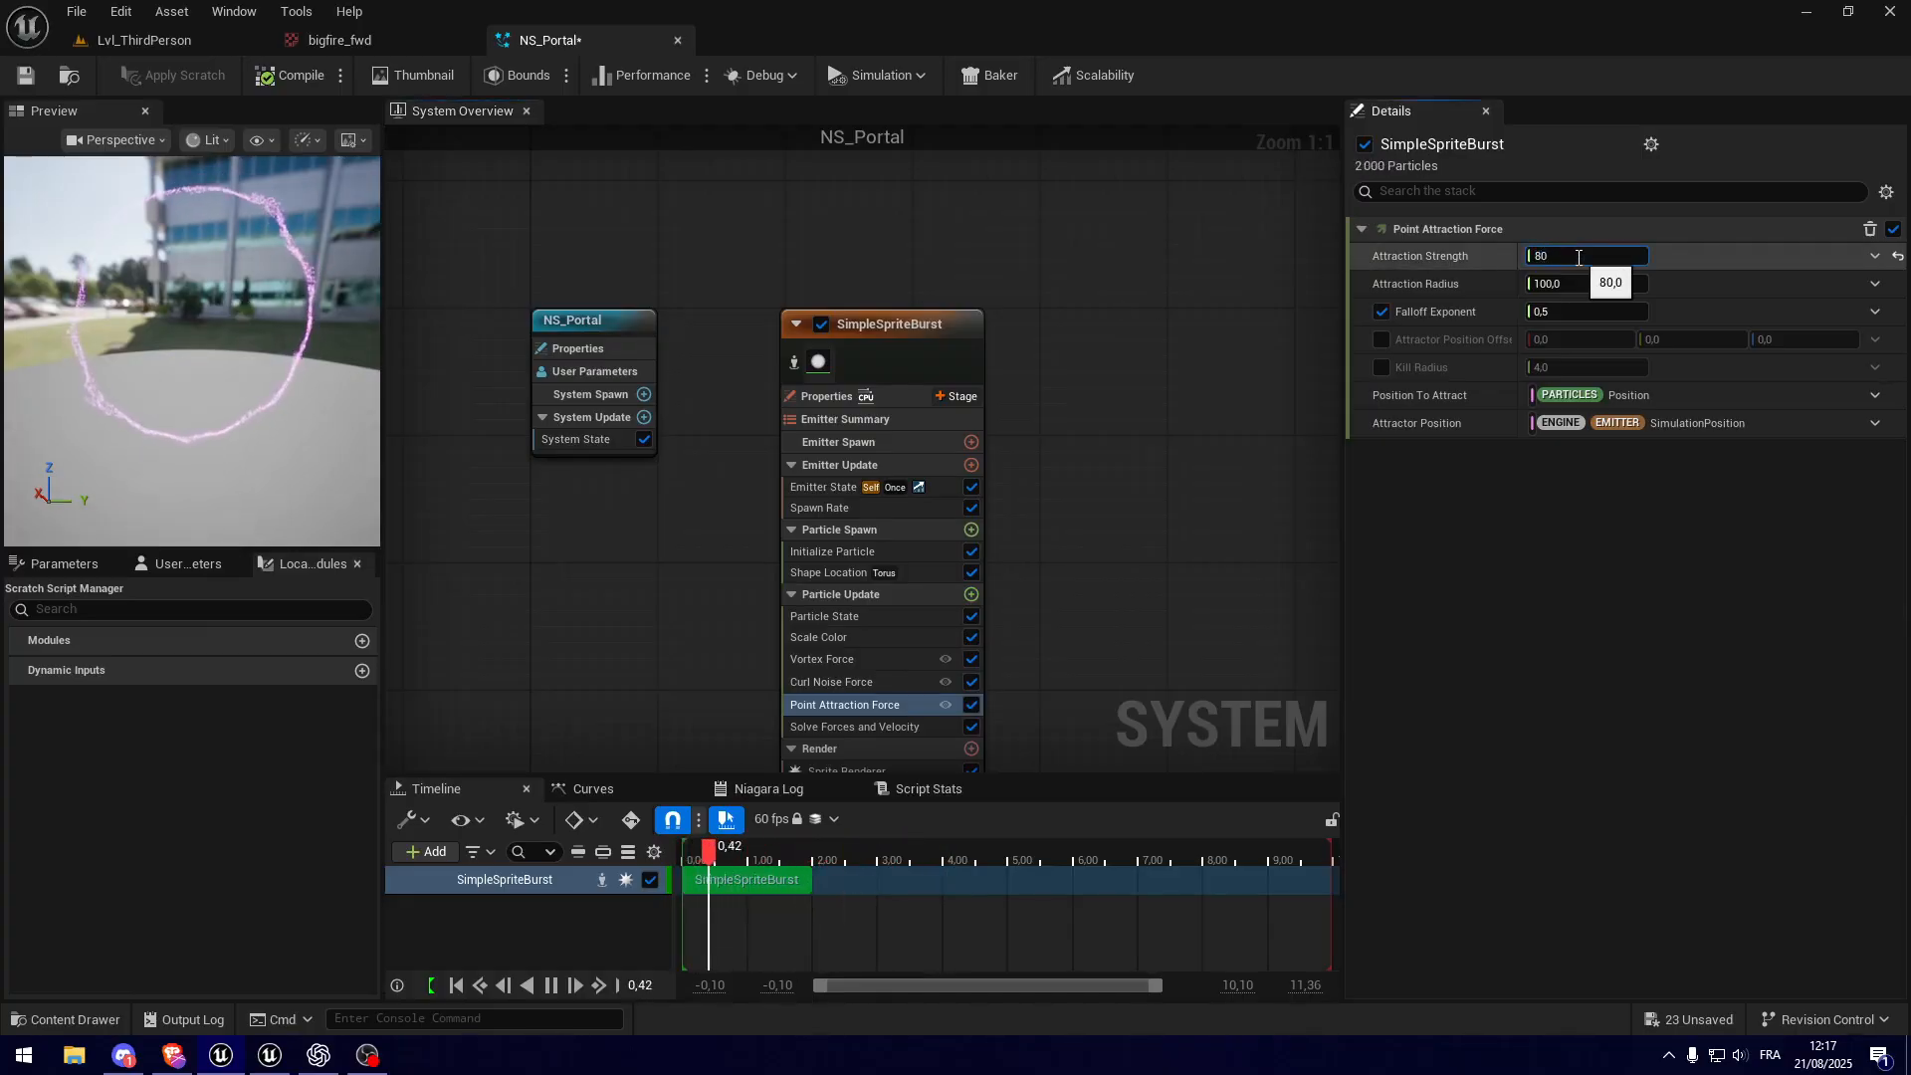
left_click(1578, 286)
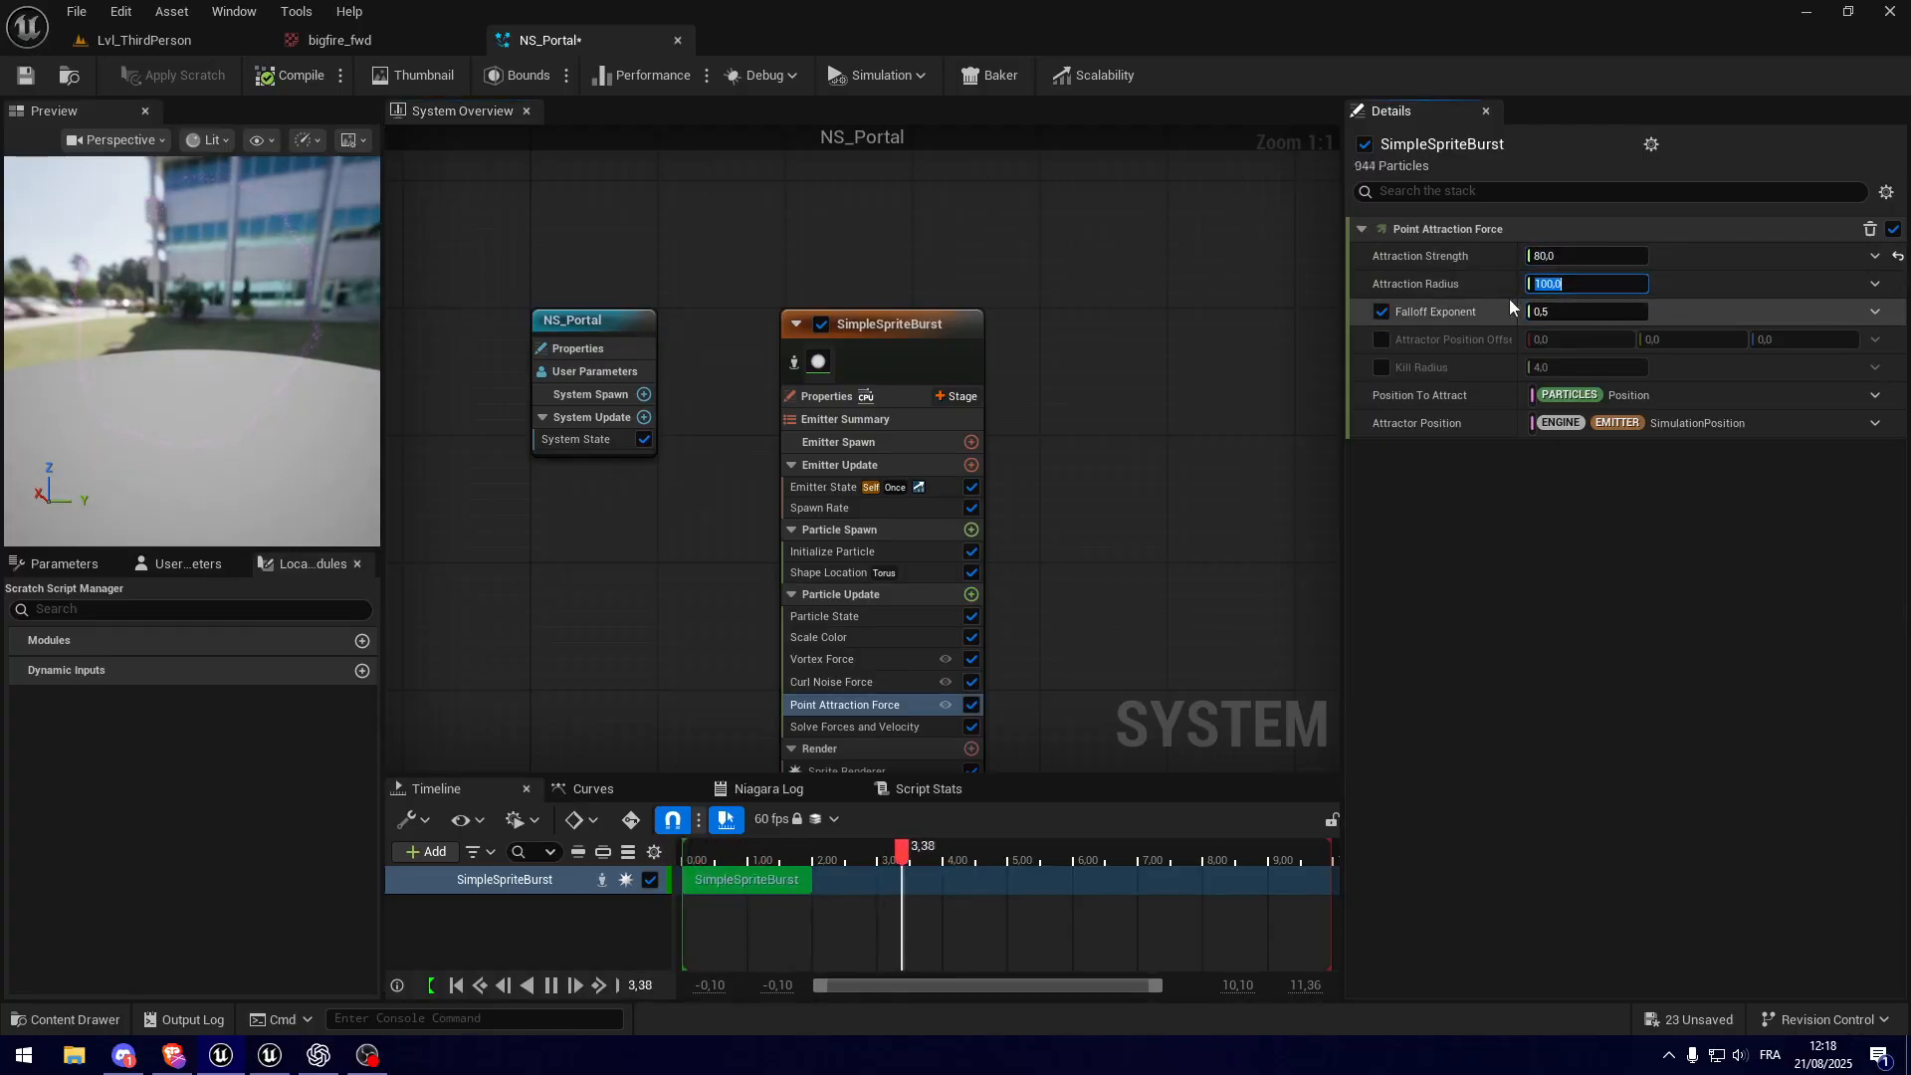
type("300")
key("Return")
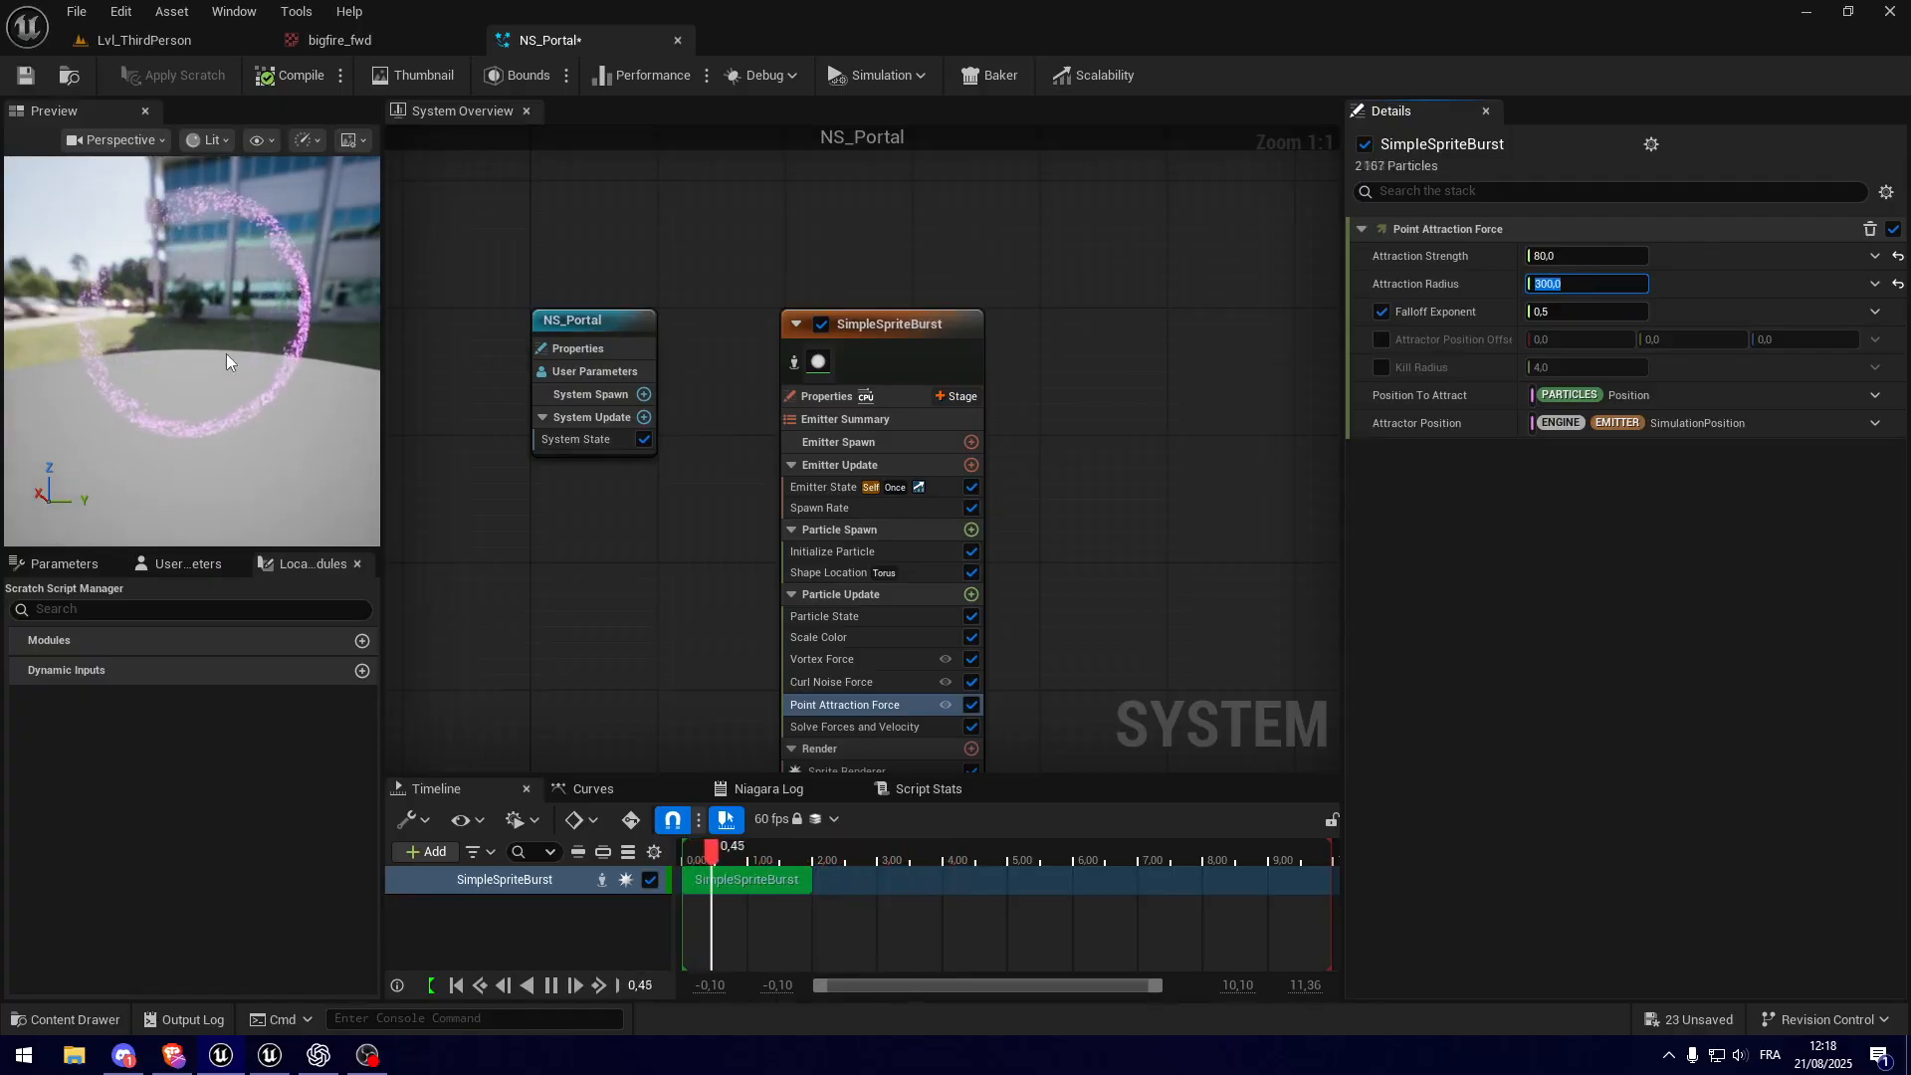
Step: Drive the Falloff Exponent with a Float from Curve and apply the Ease In template to the curve
key("Tab")
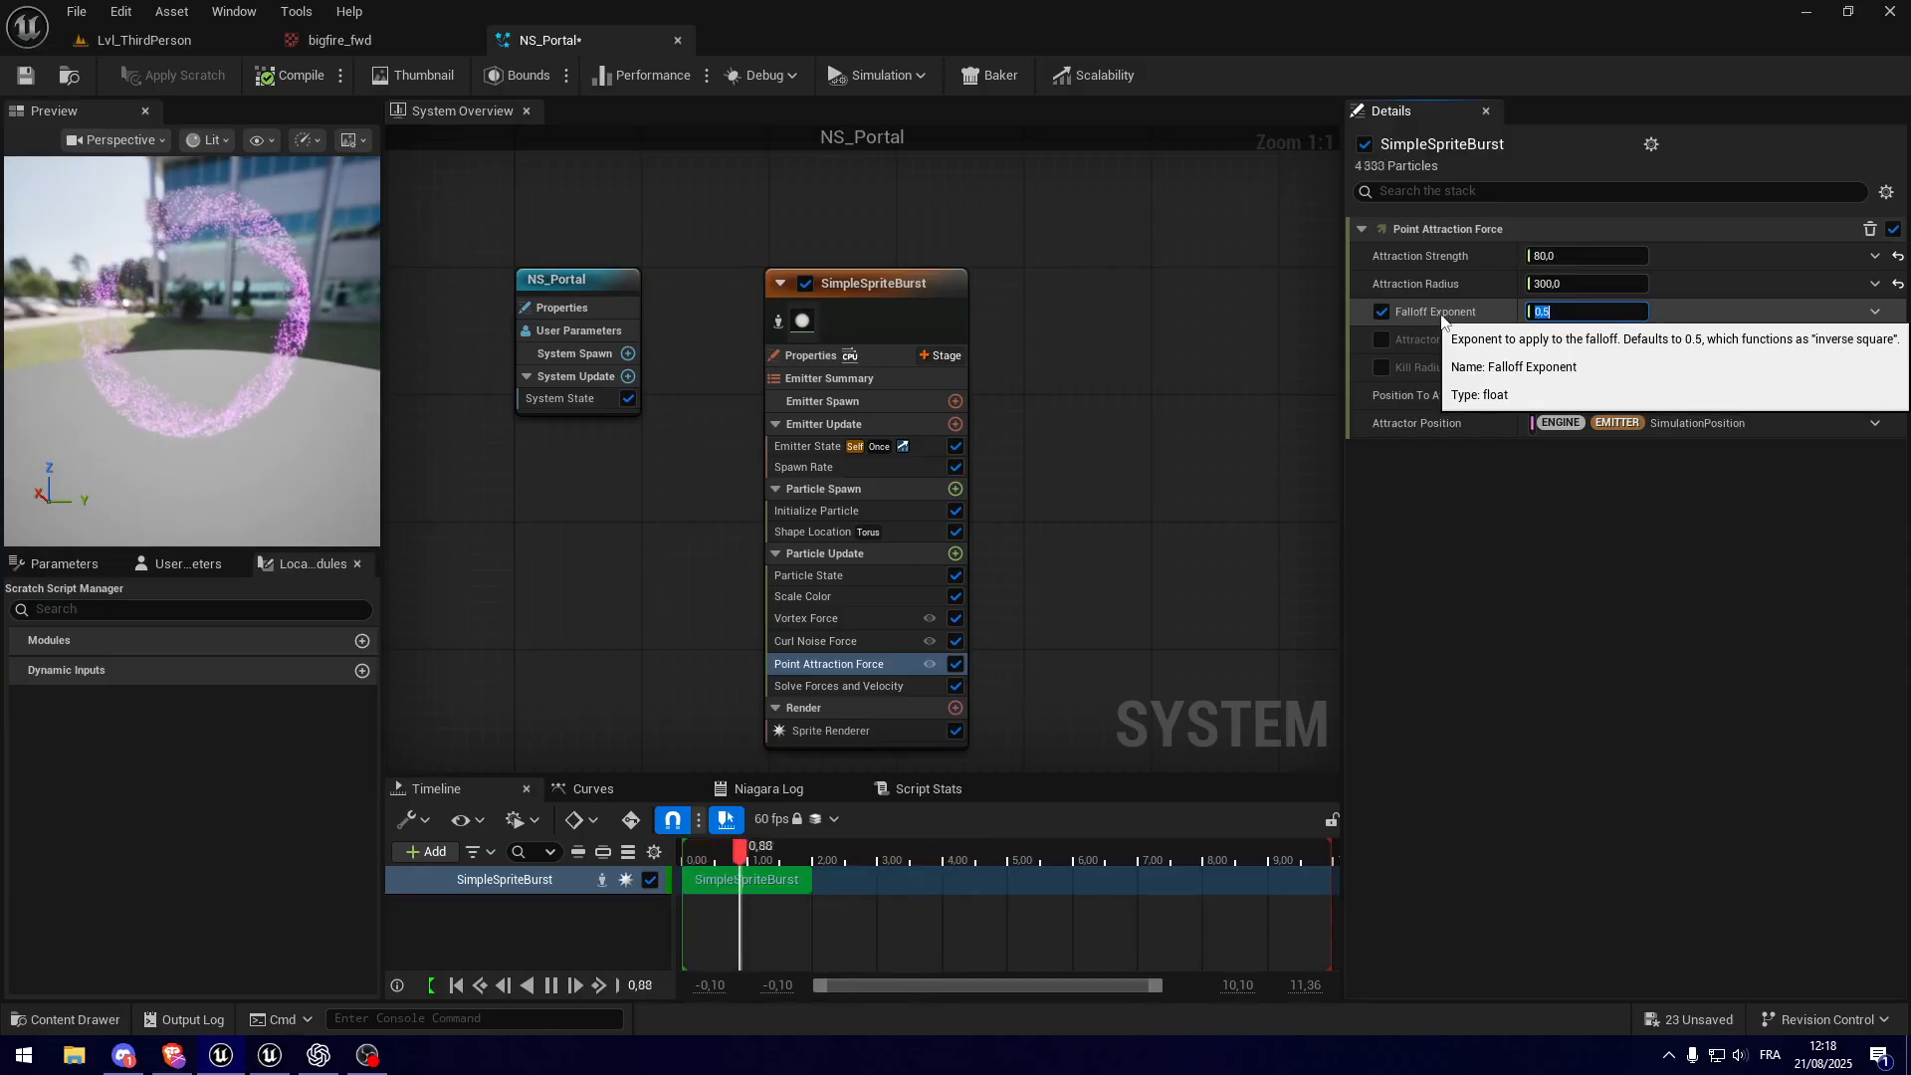
left_click(1875, 312)
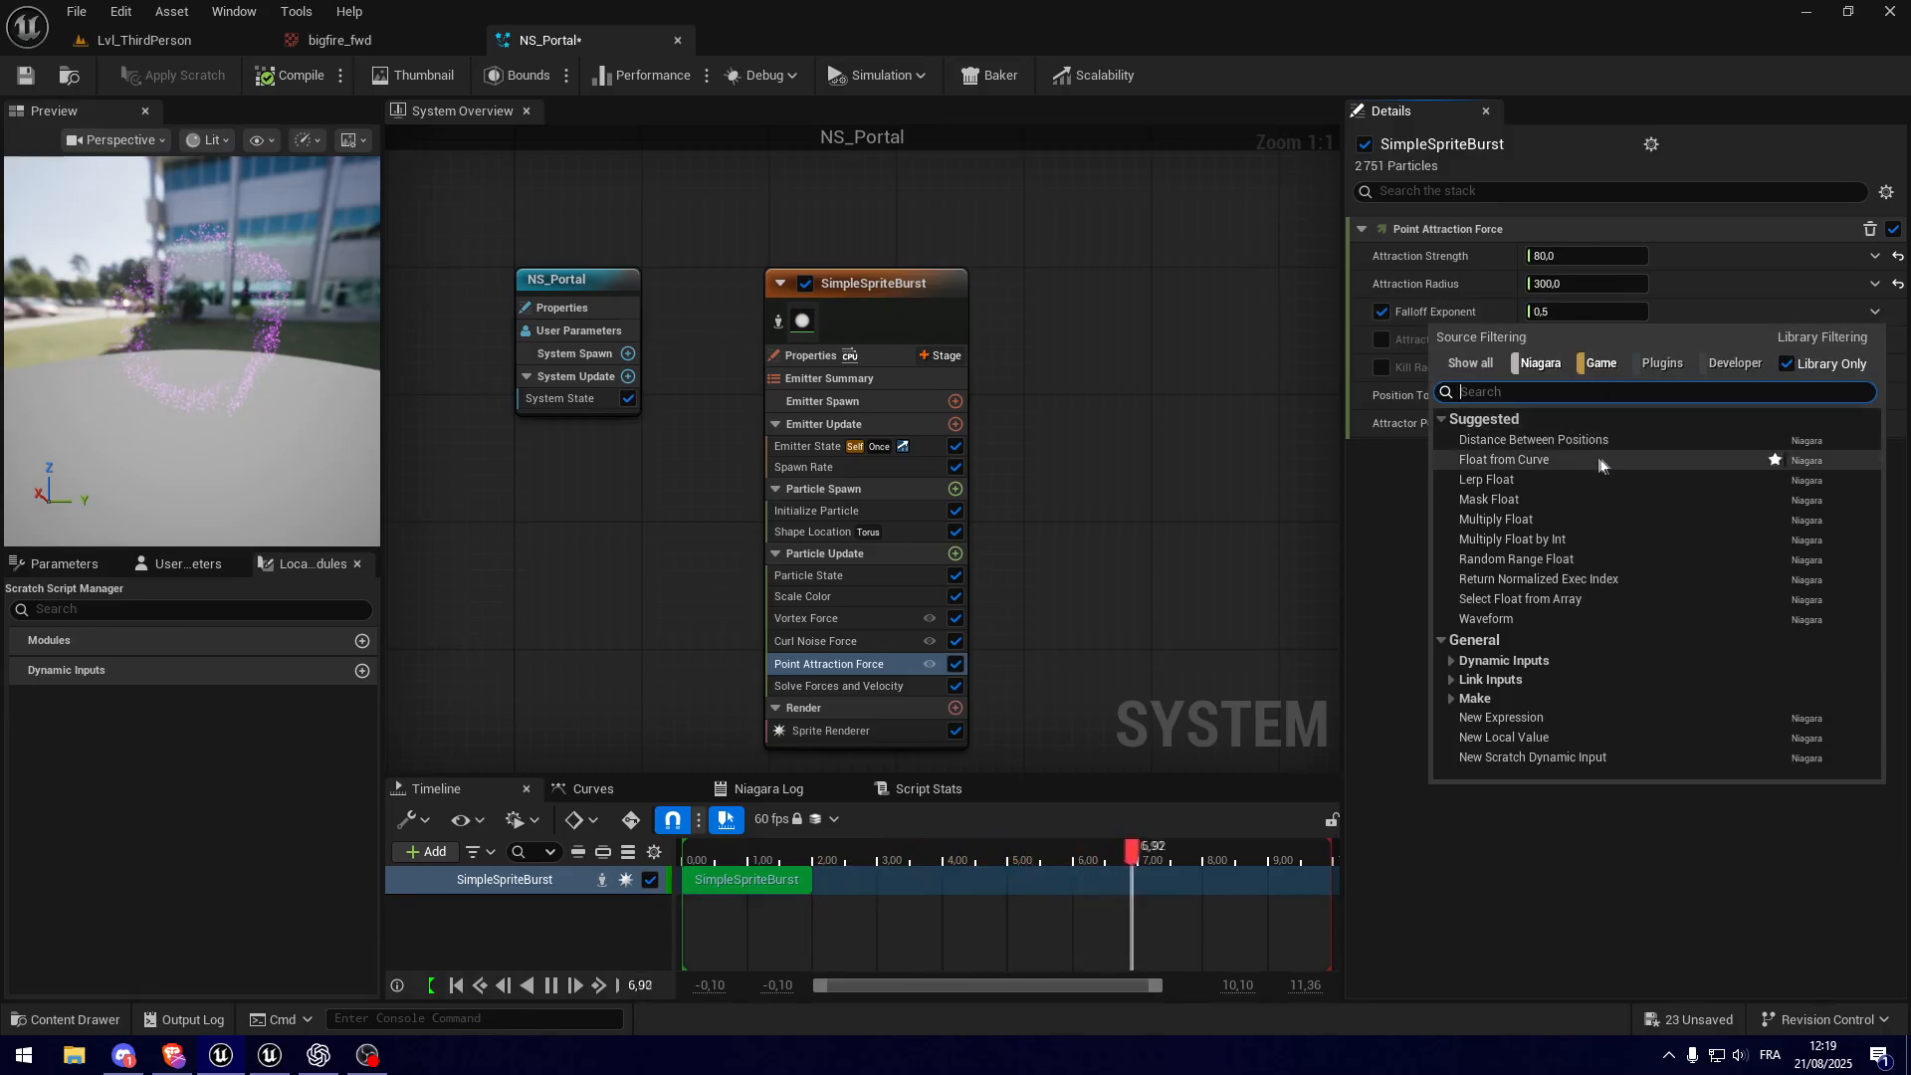
left_click(1509, 461)
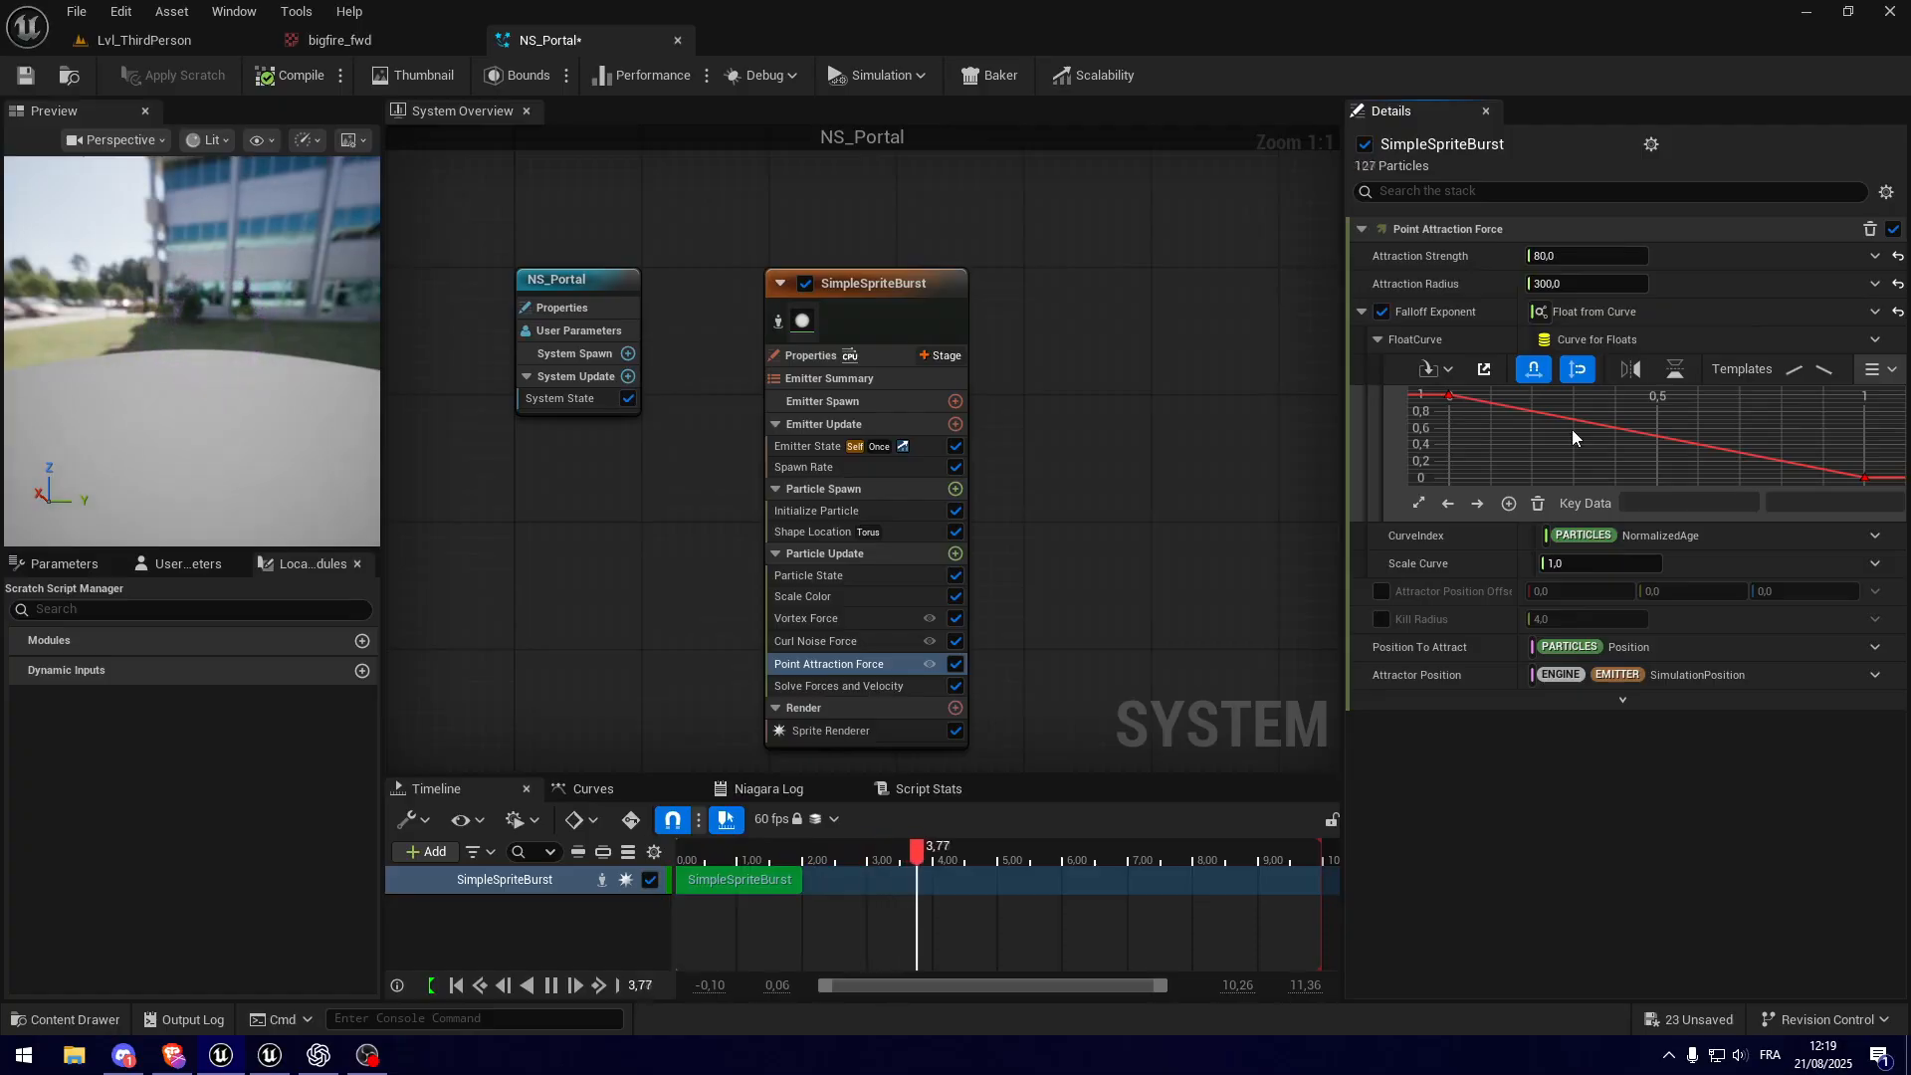
left_click(1882, 378)
left_click(1869, 443)
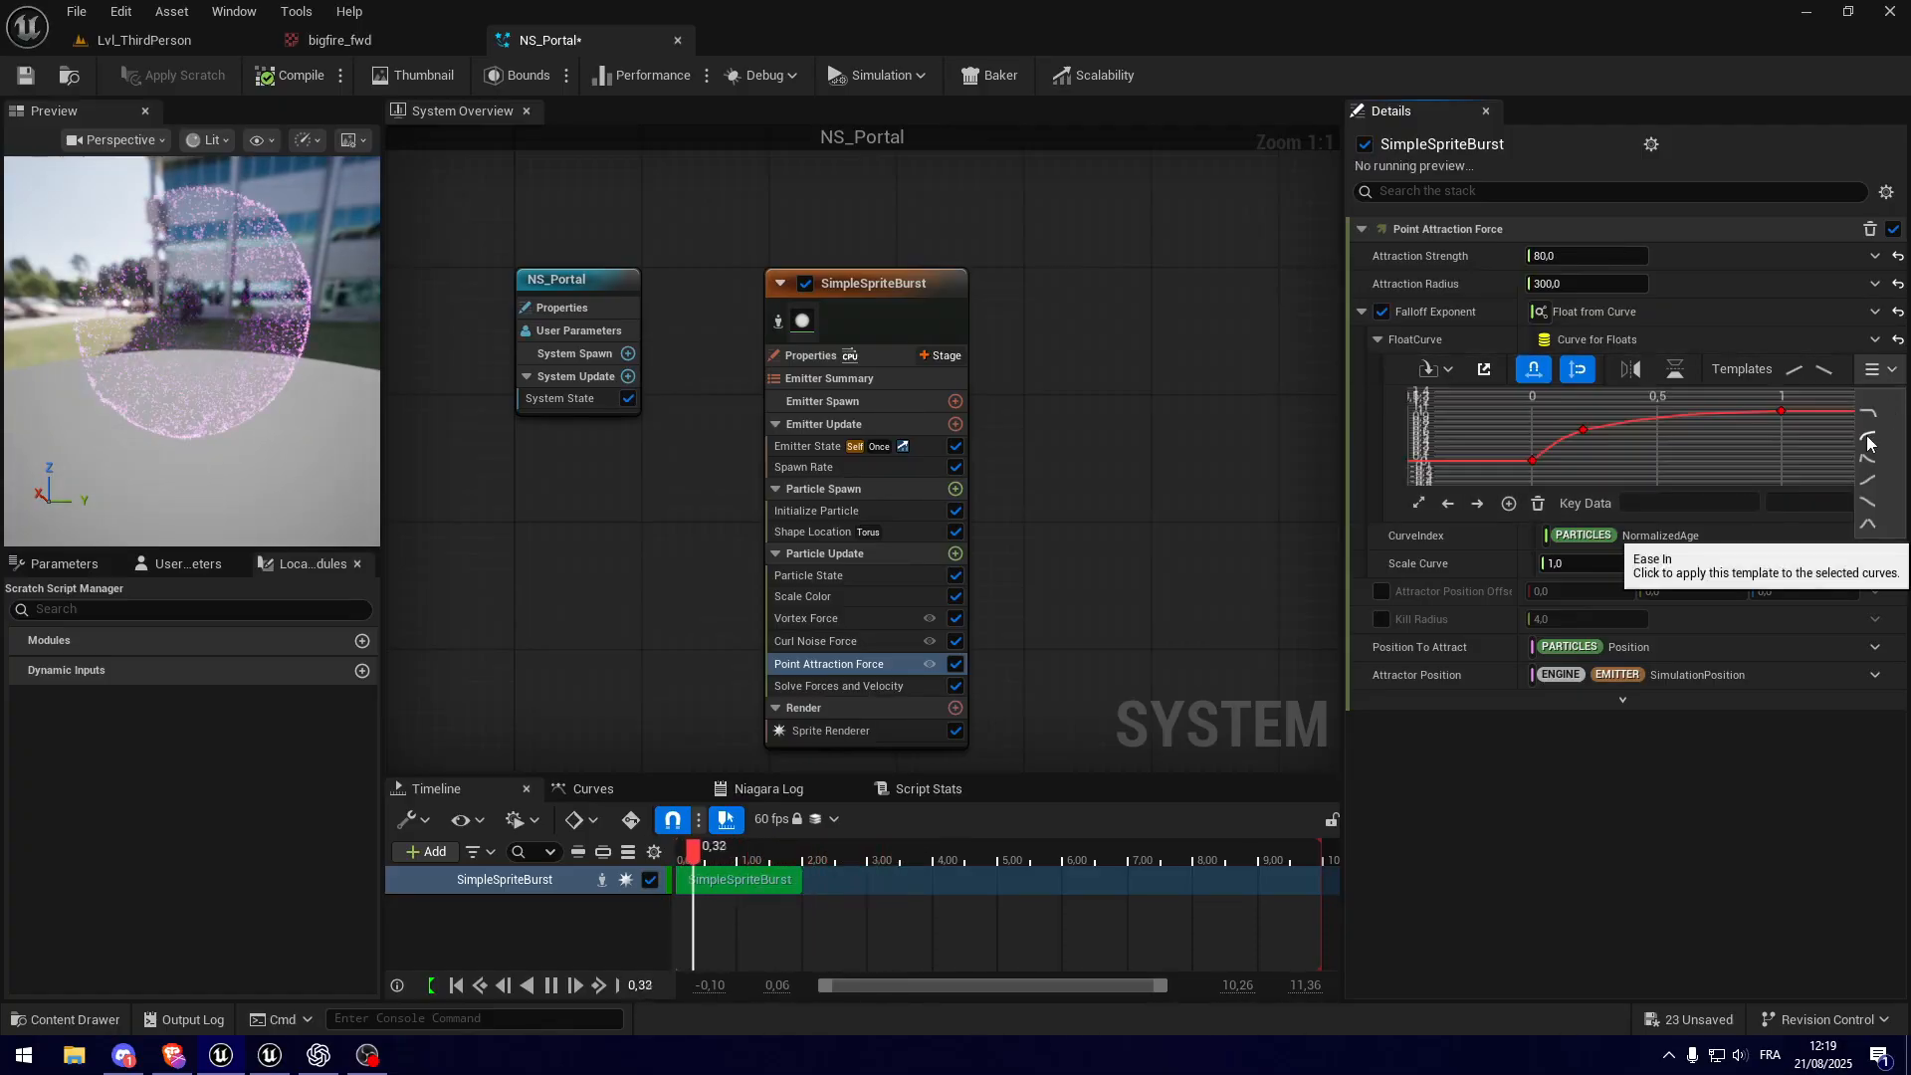
right_click_drag(1225, 453, 1256, 465)
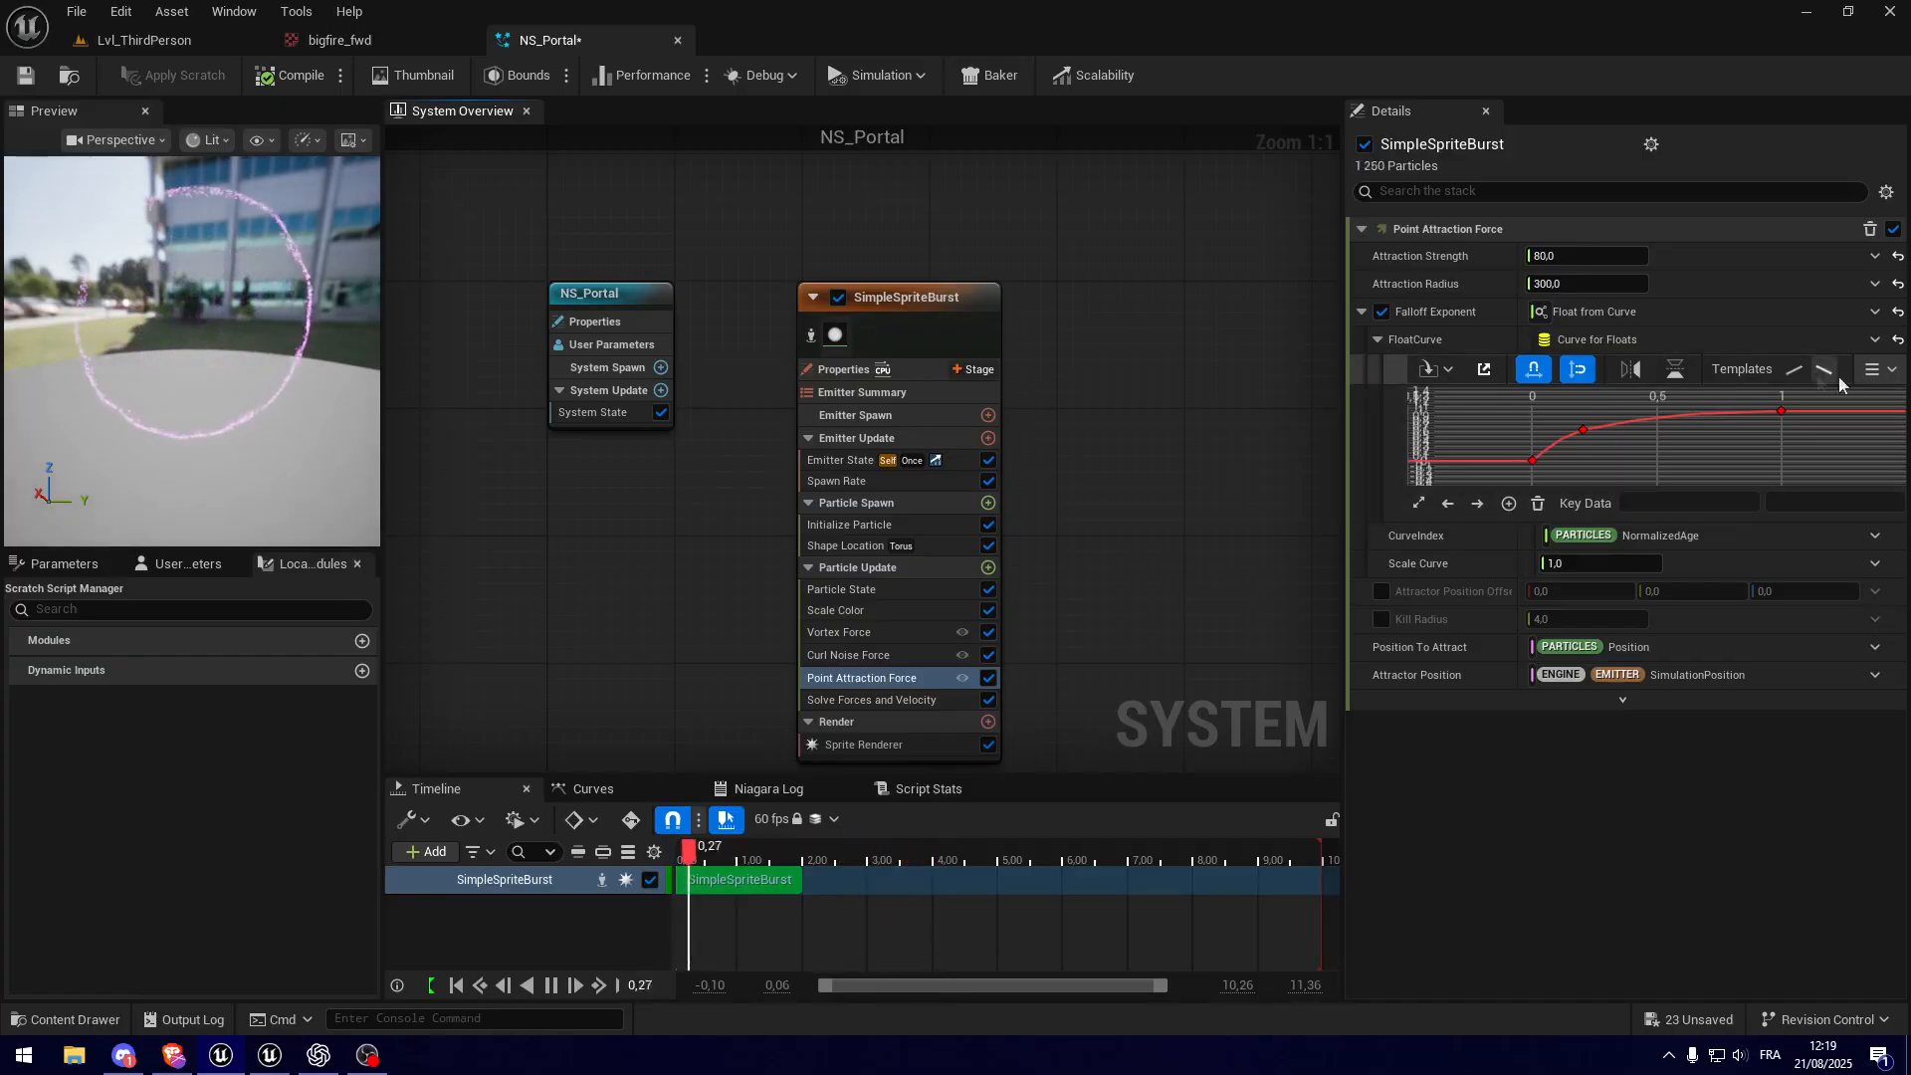
Step: Try a curve template that drops off near the end for the Falloff Exponent, inspect the preview, and return to Ease In
left_click(1890, 372)
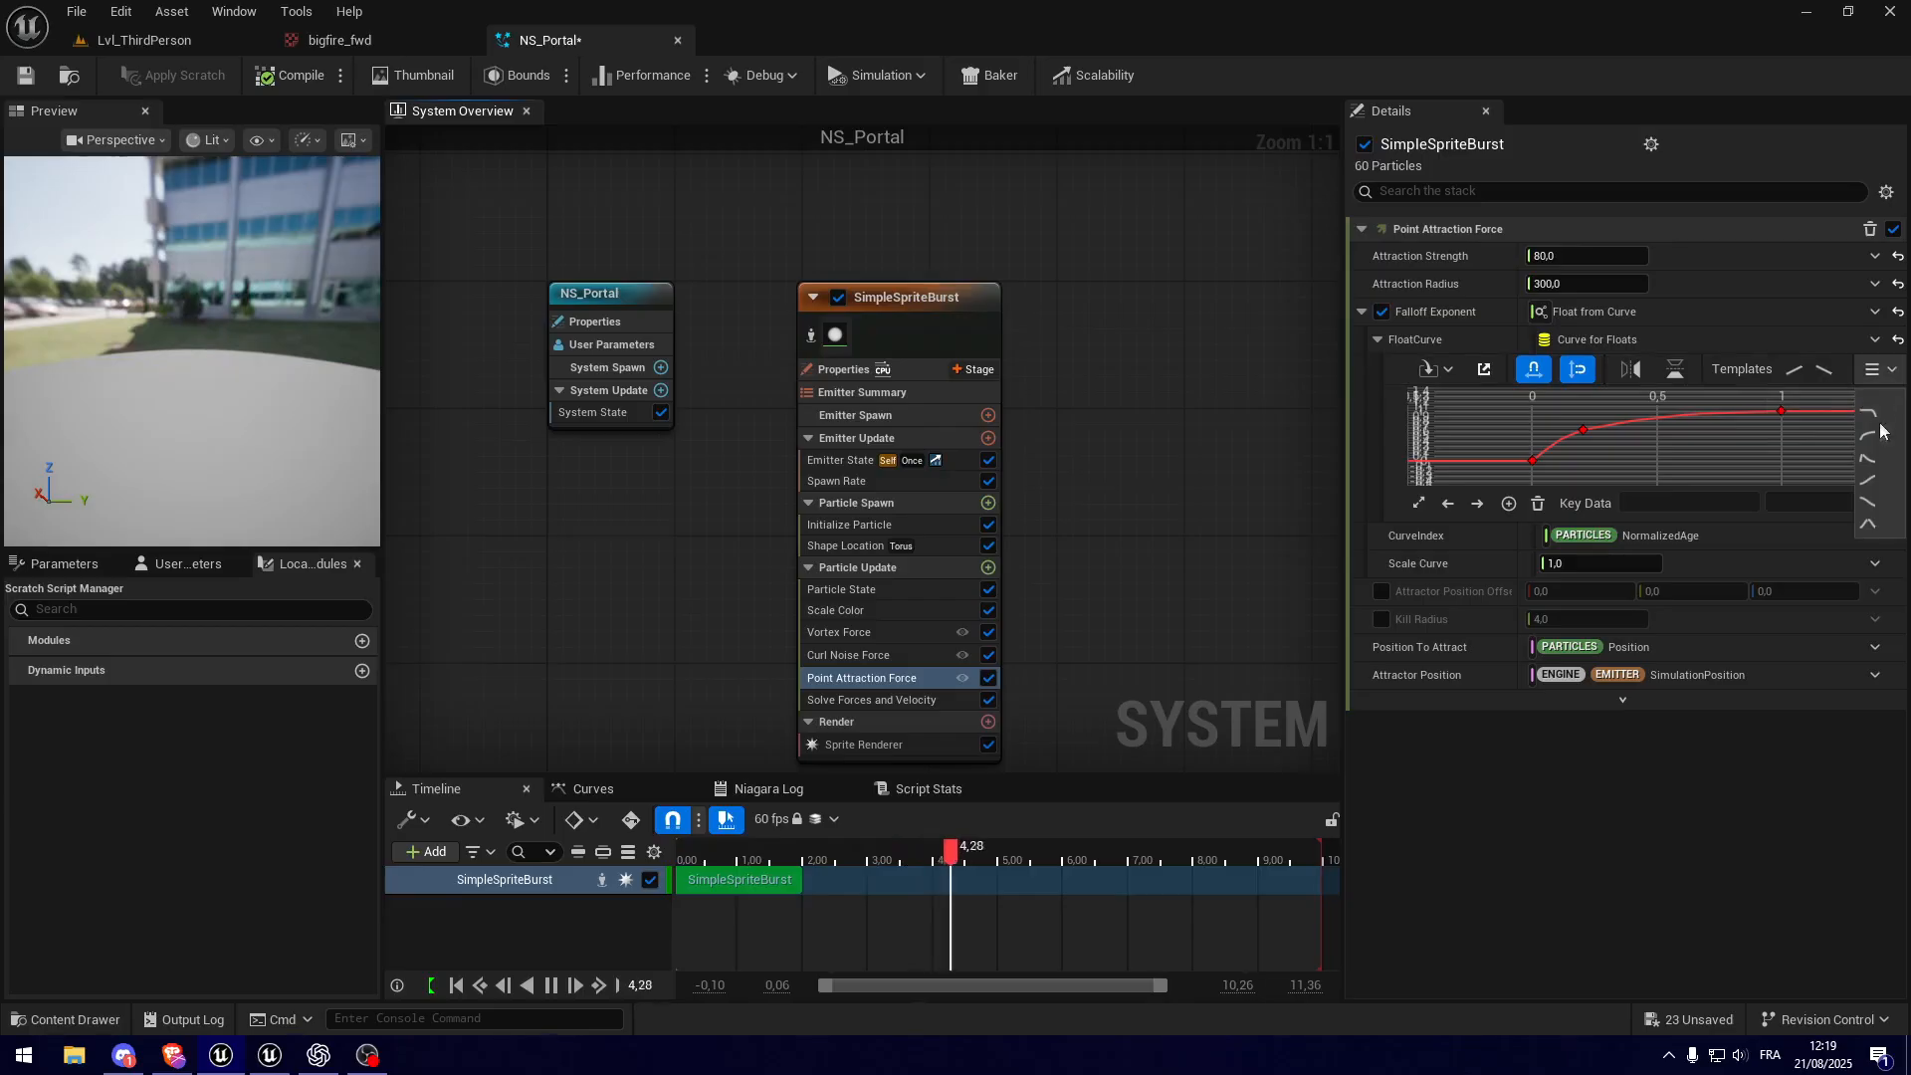
left_click(1868, 502)
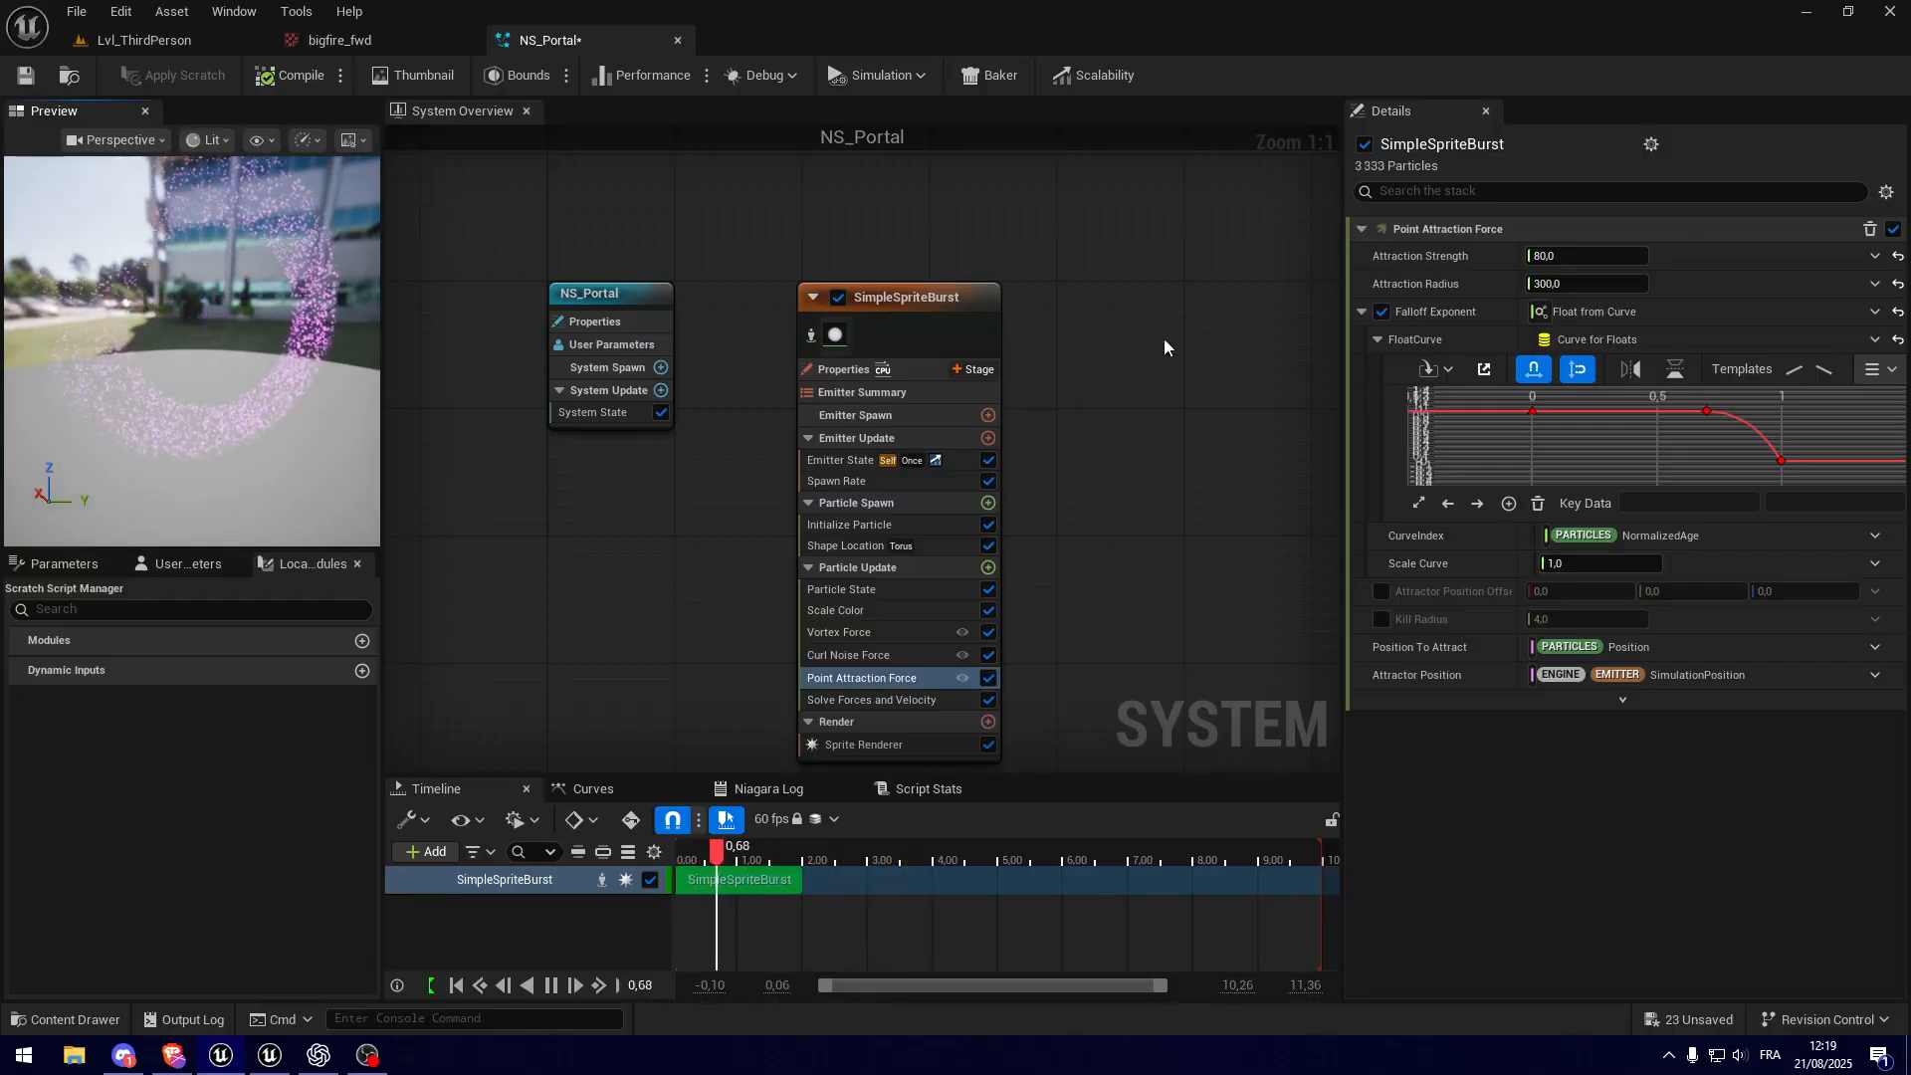
left_click(1878, 376)
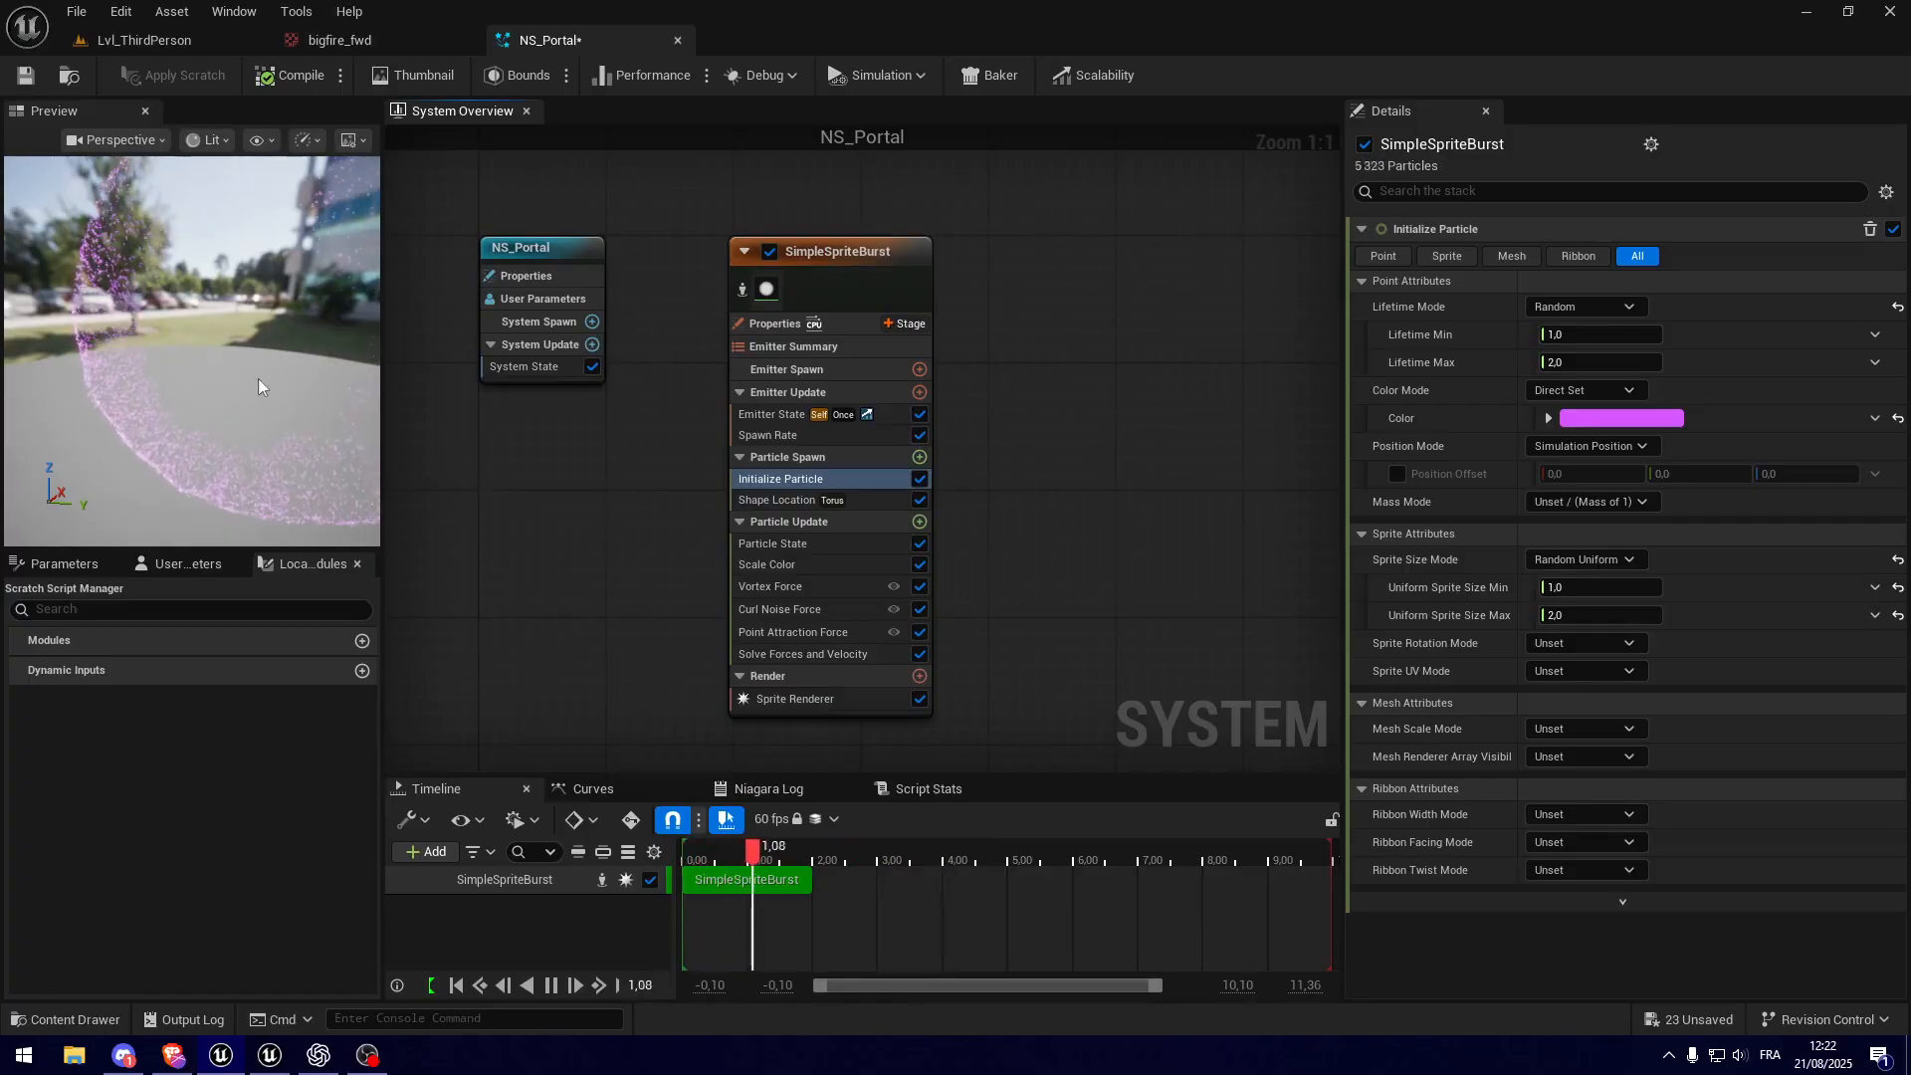
left_click_drag(259, 381, 312, 408)
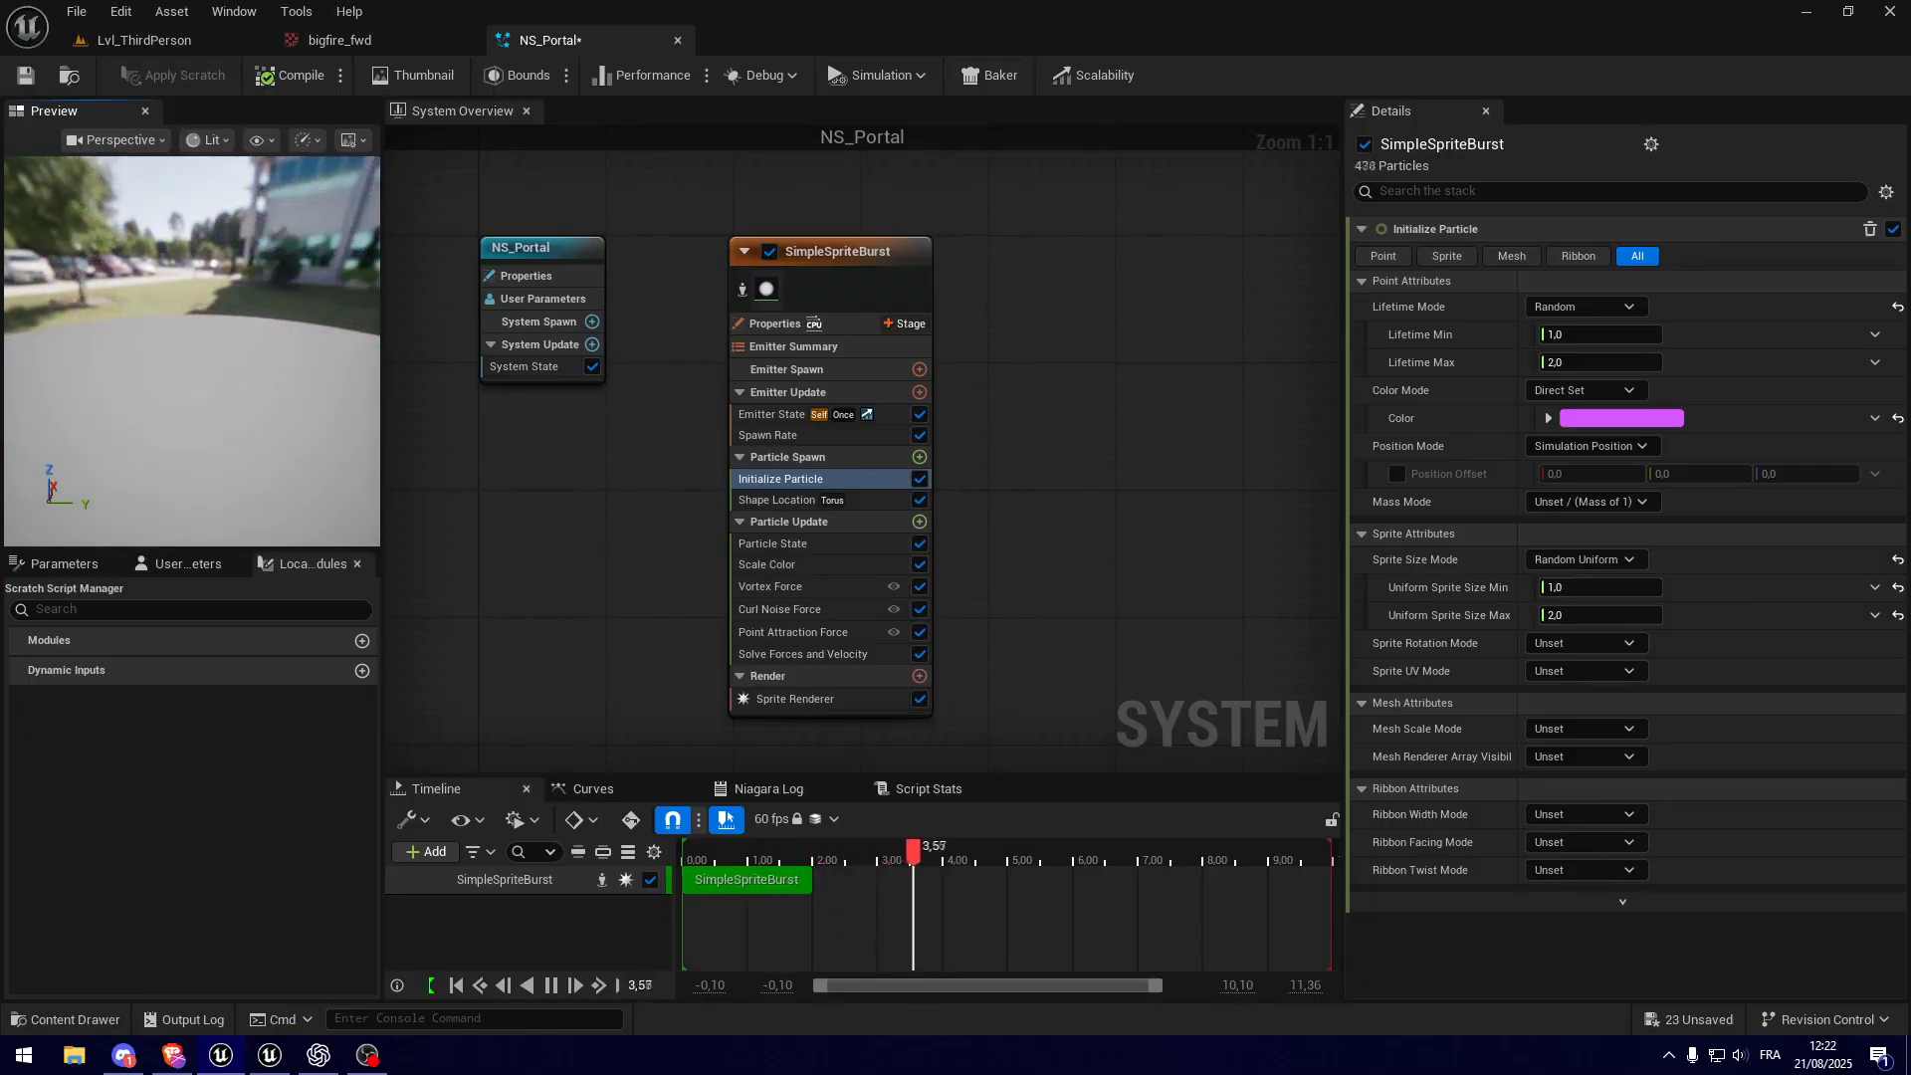
Step: Set the Emitter State's Loop Behavior to Infinite and inspect the continuously looping ring
left_click(778, 419)
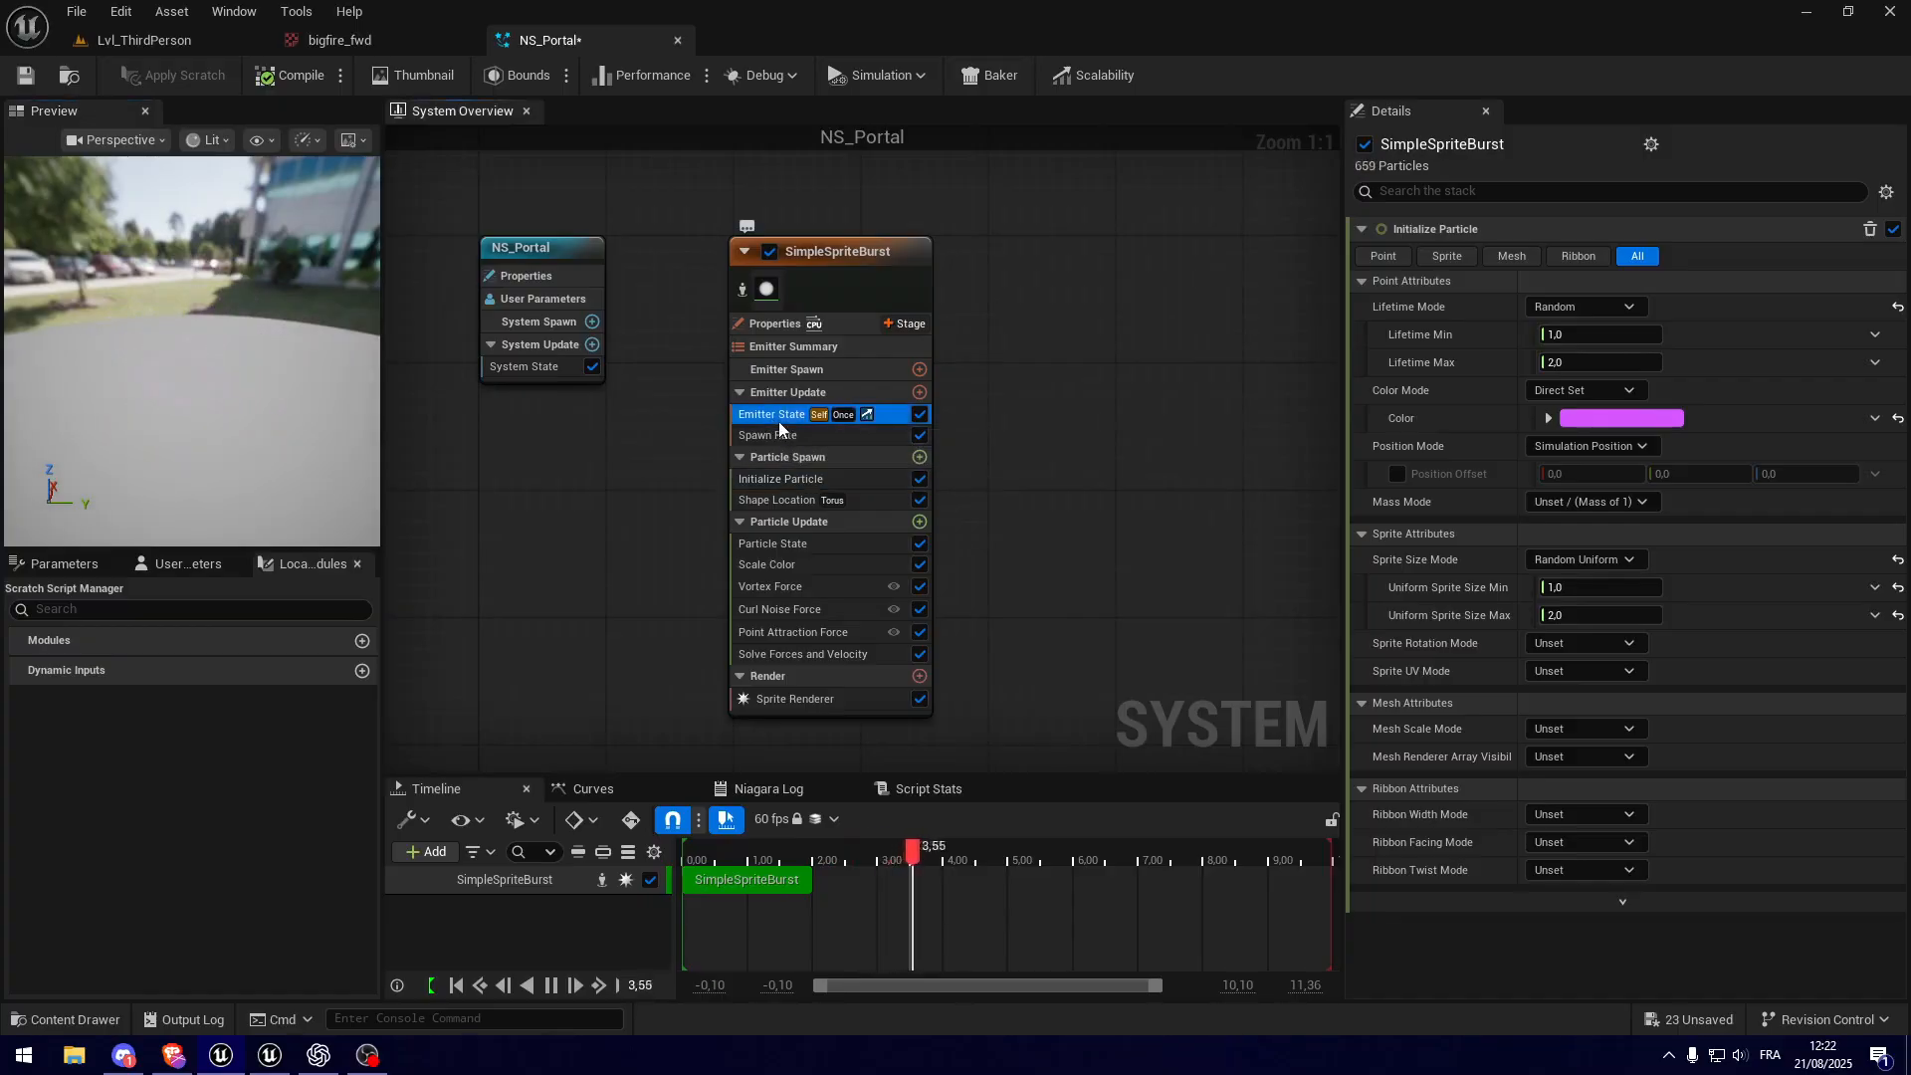
left_click(1560, 366)
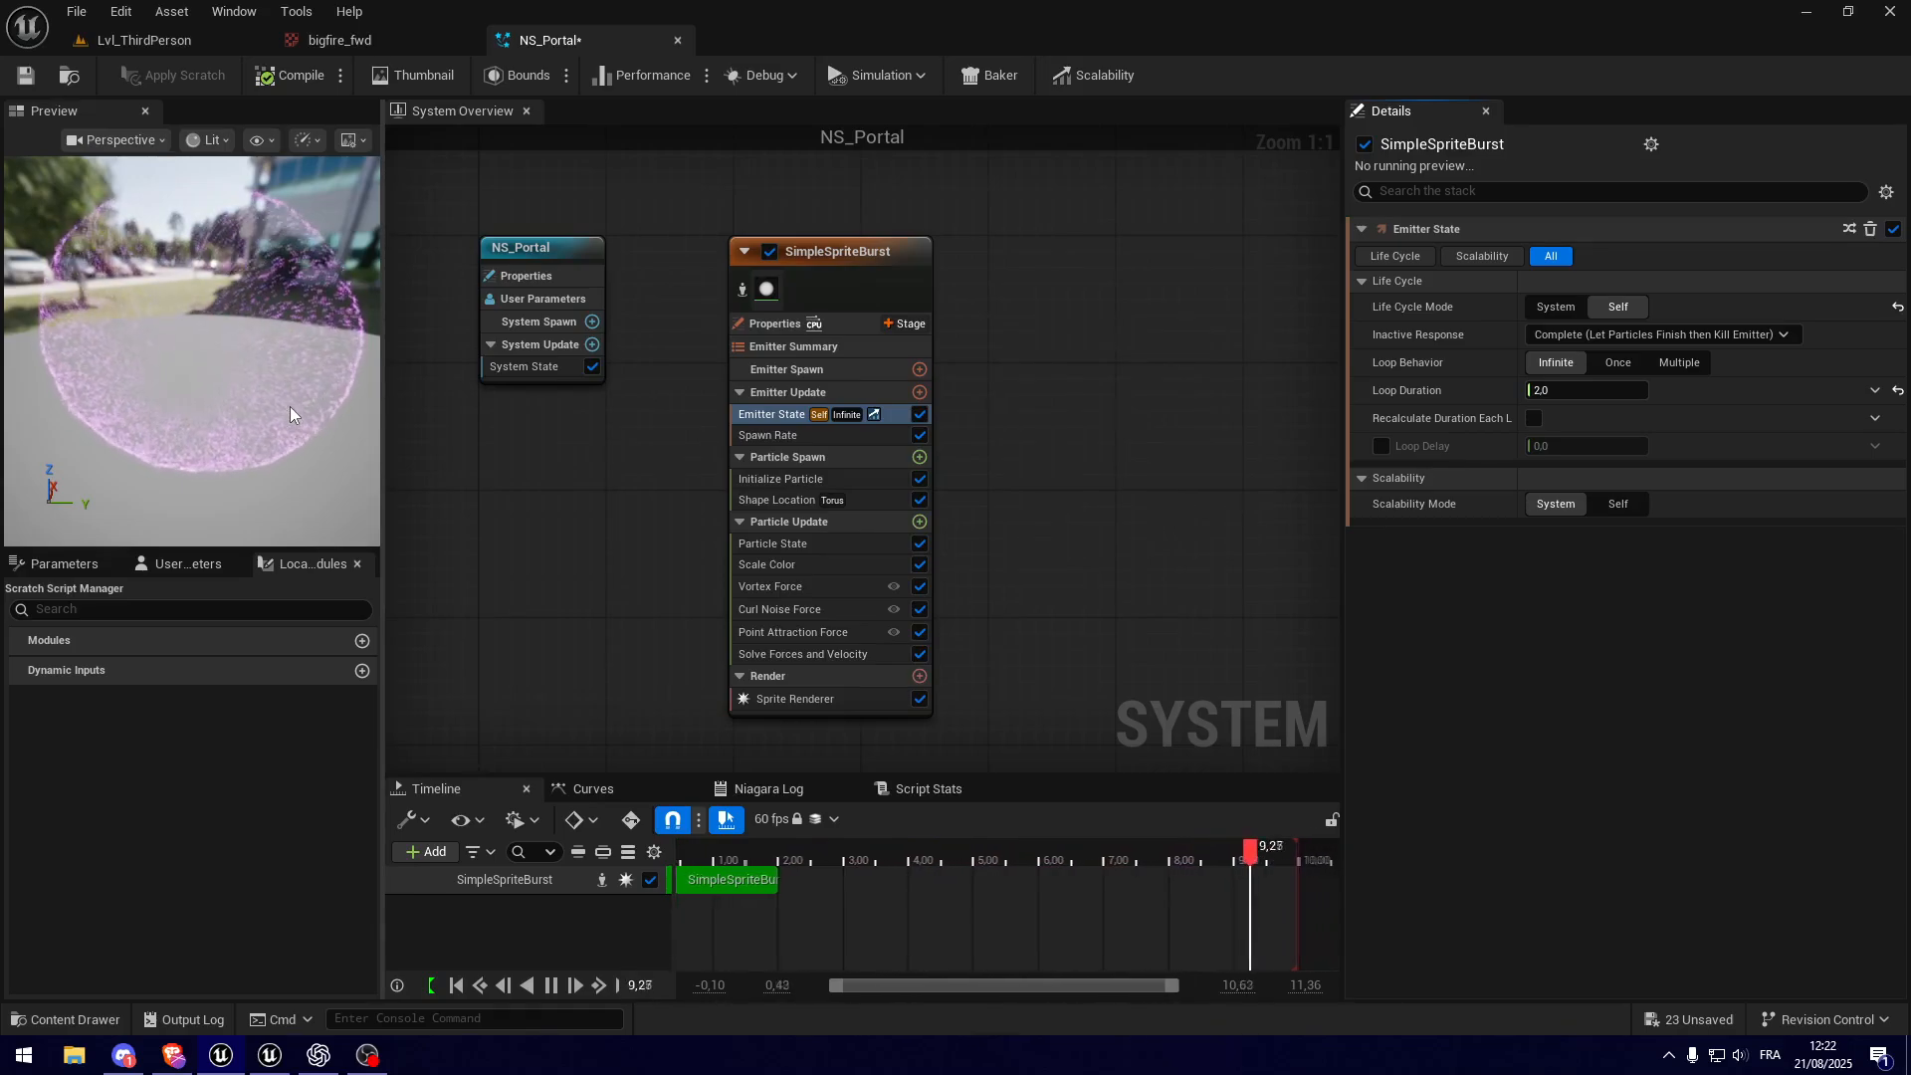
right_click_drag(299, 408, 239, 344)
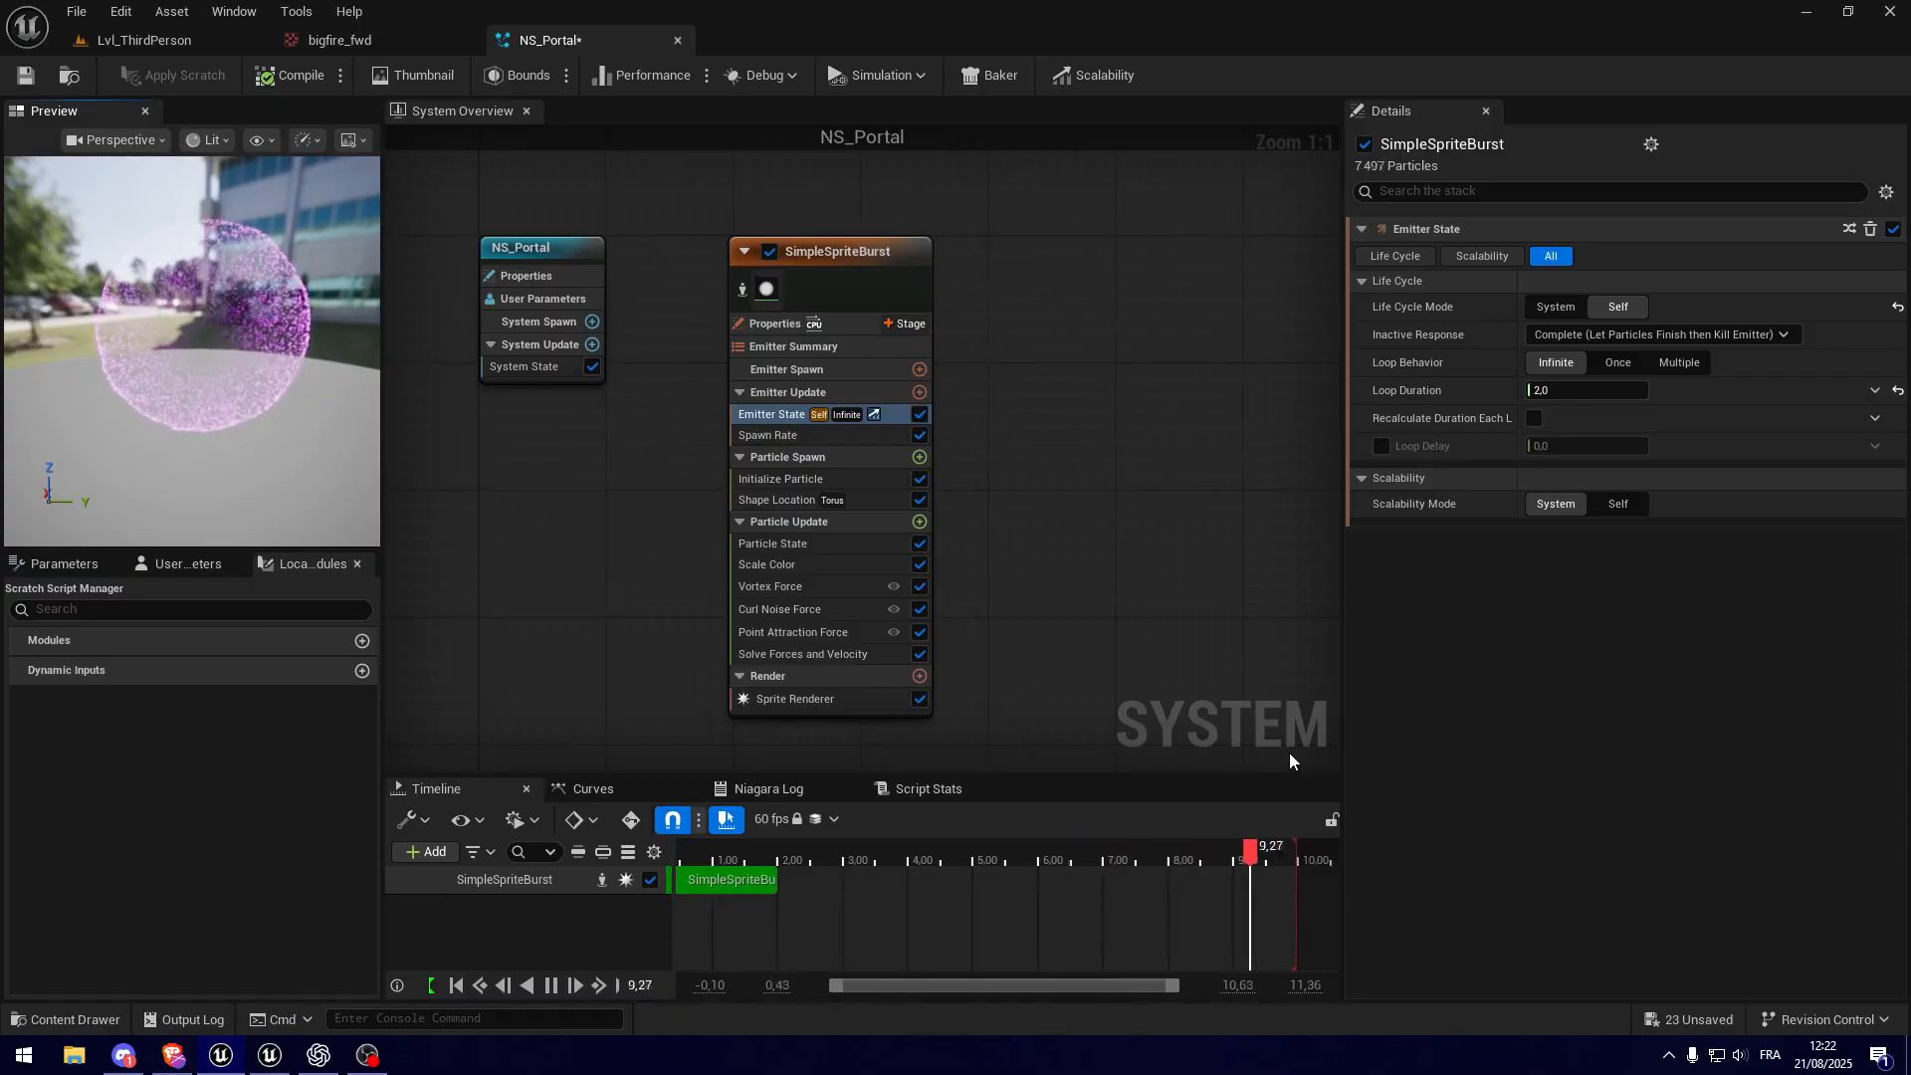
Step: Set the emitter's SpawnRate to 10000 particles
left_click(797, 436)
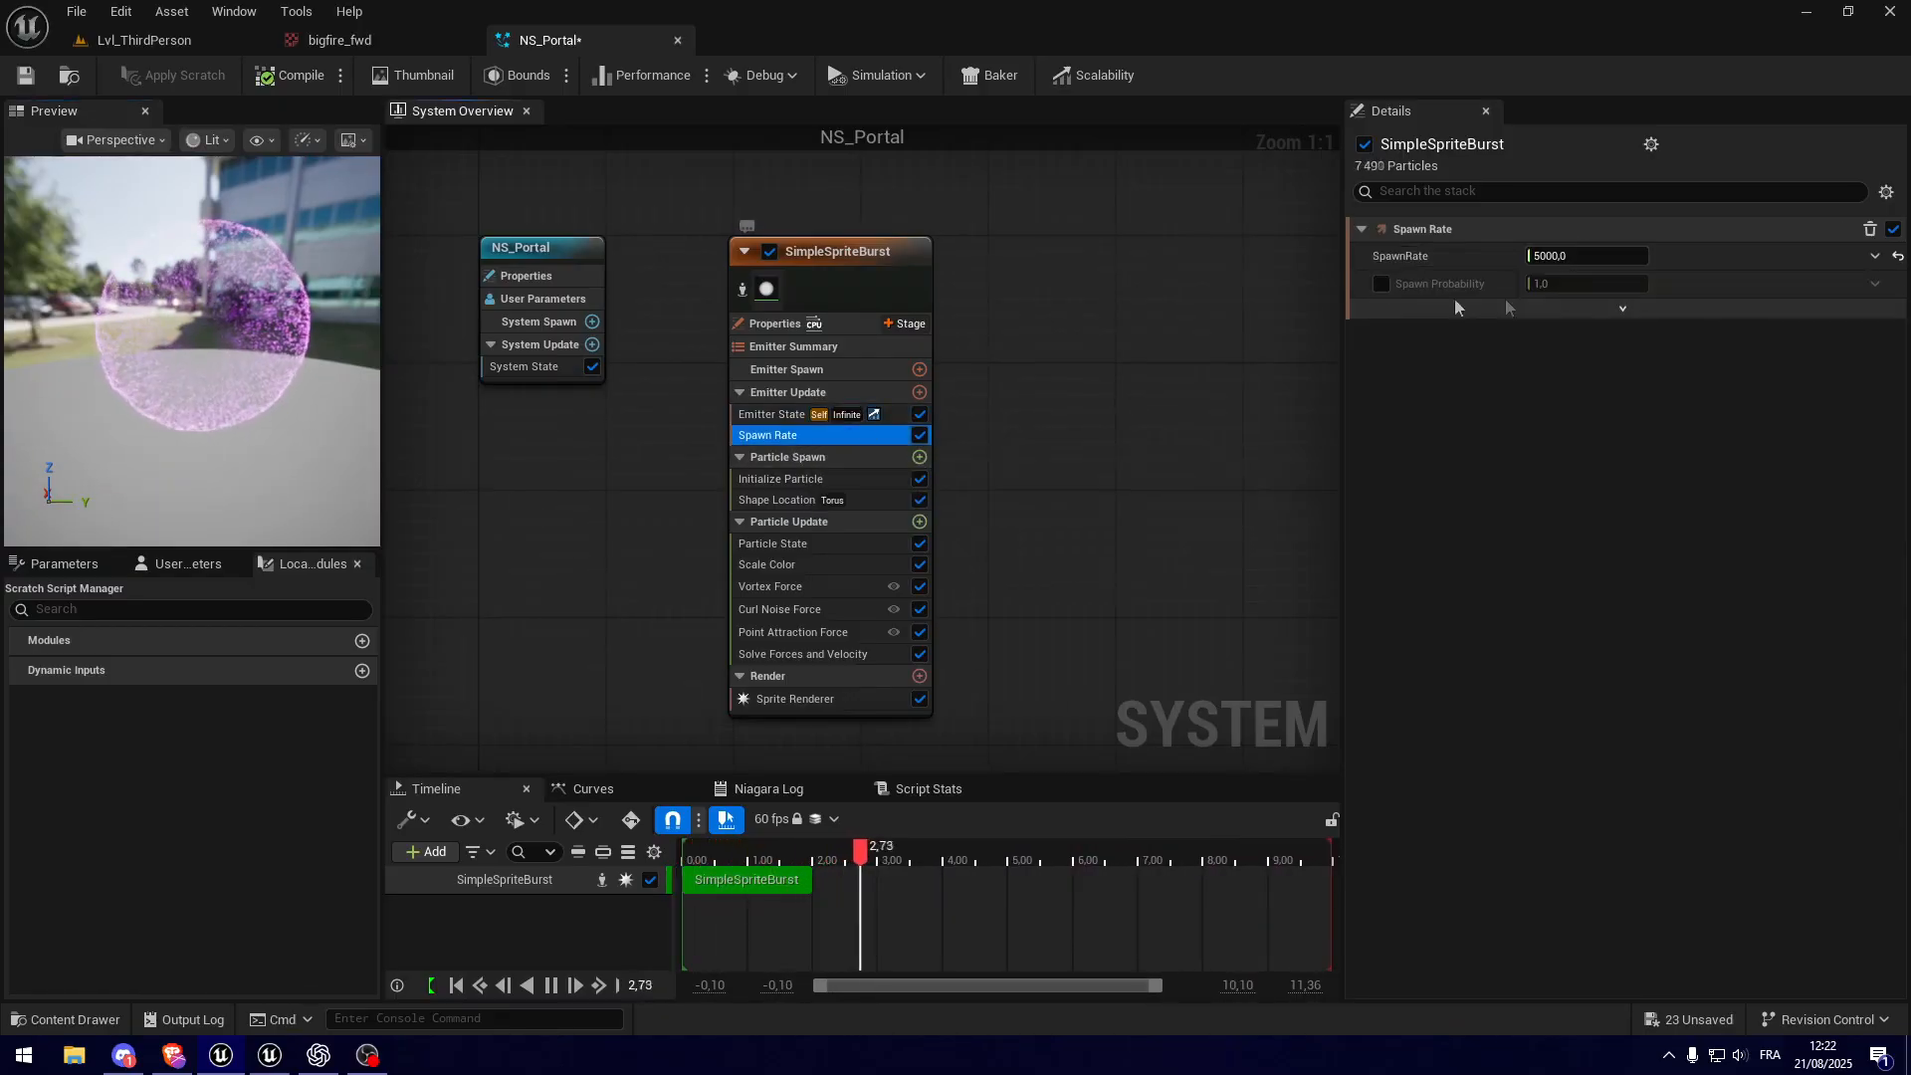
left_click(1597, 257)
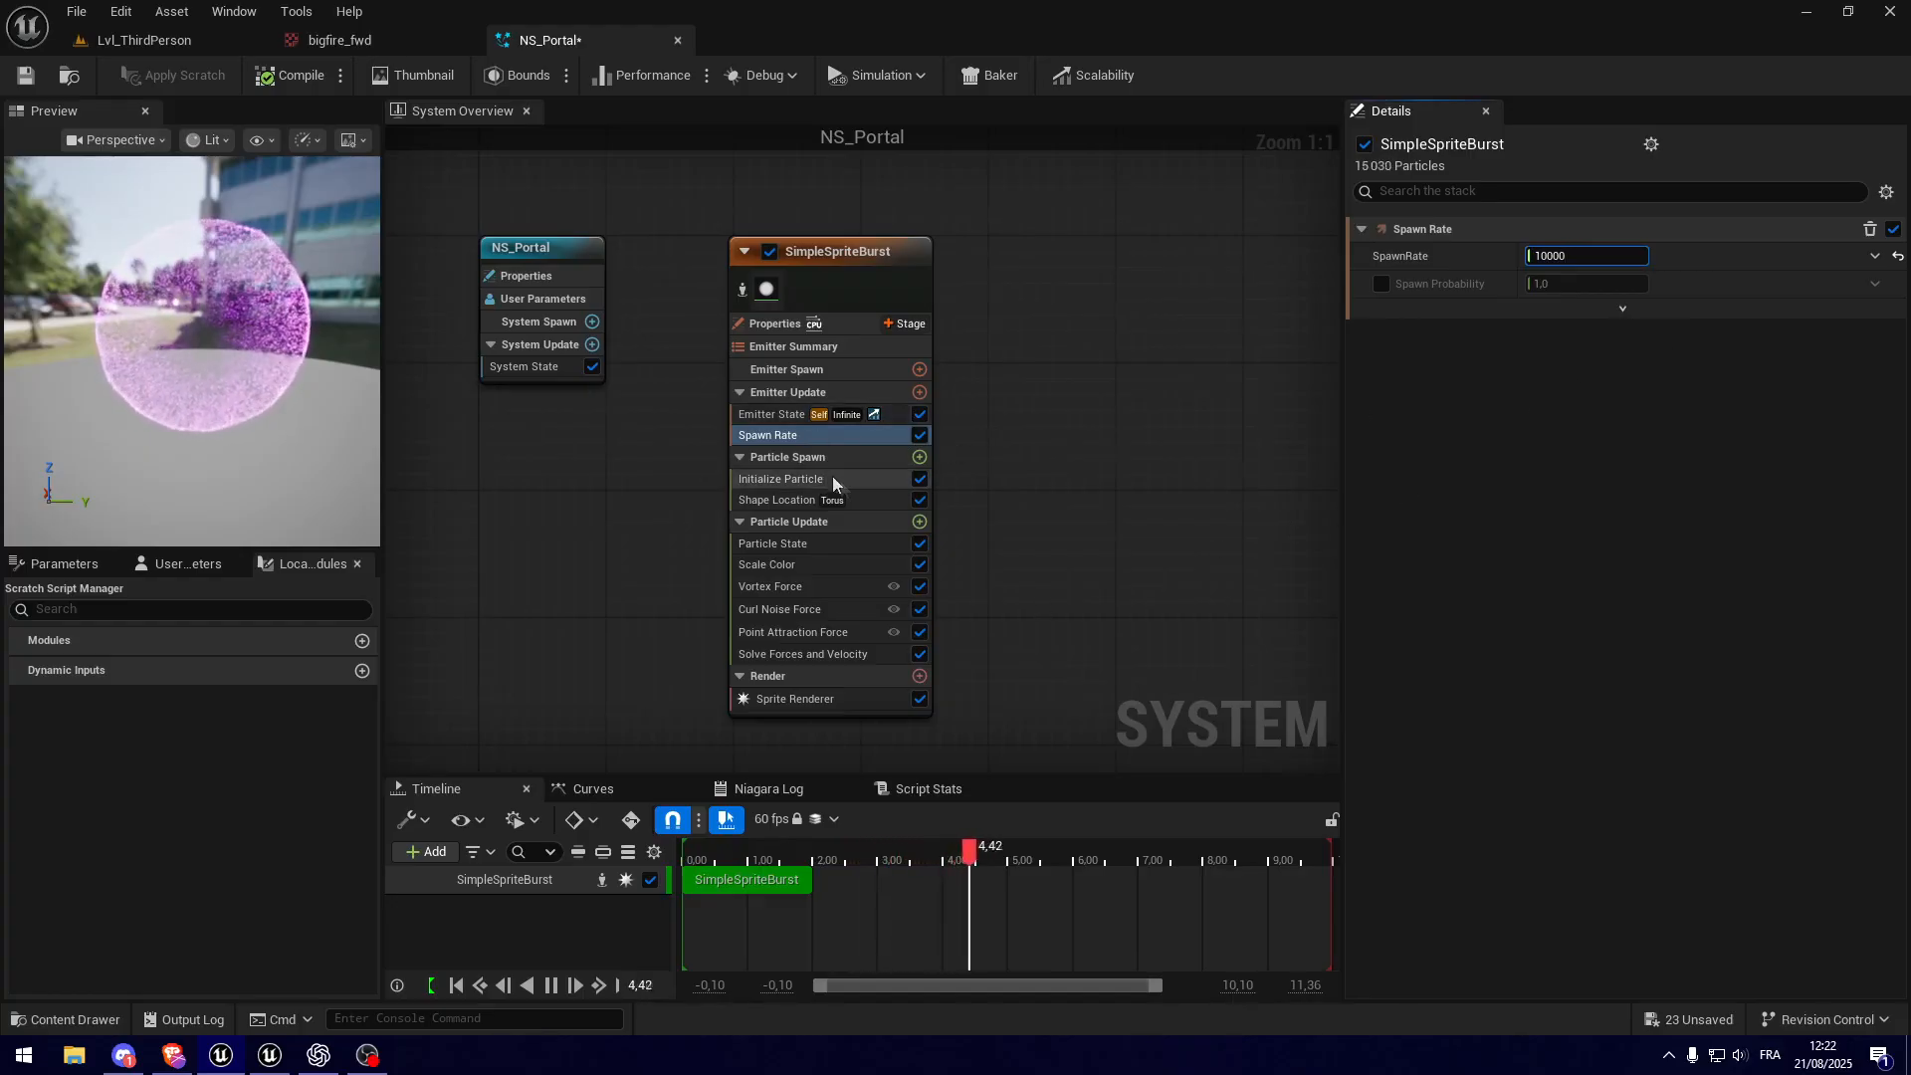
left_click(793, 415)
left_click(782, 435)
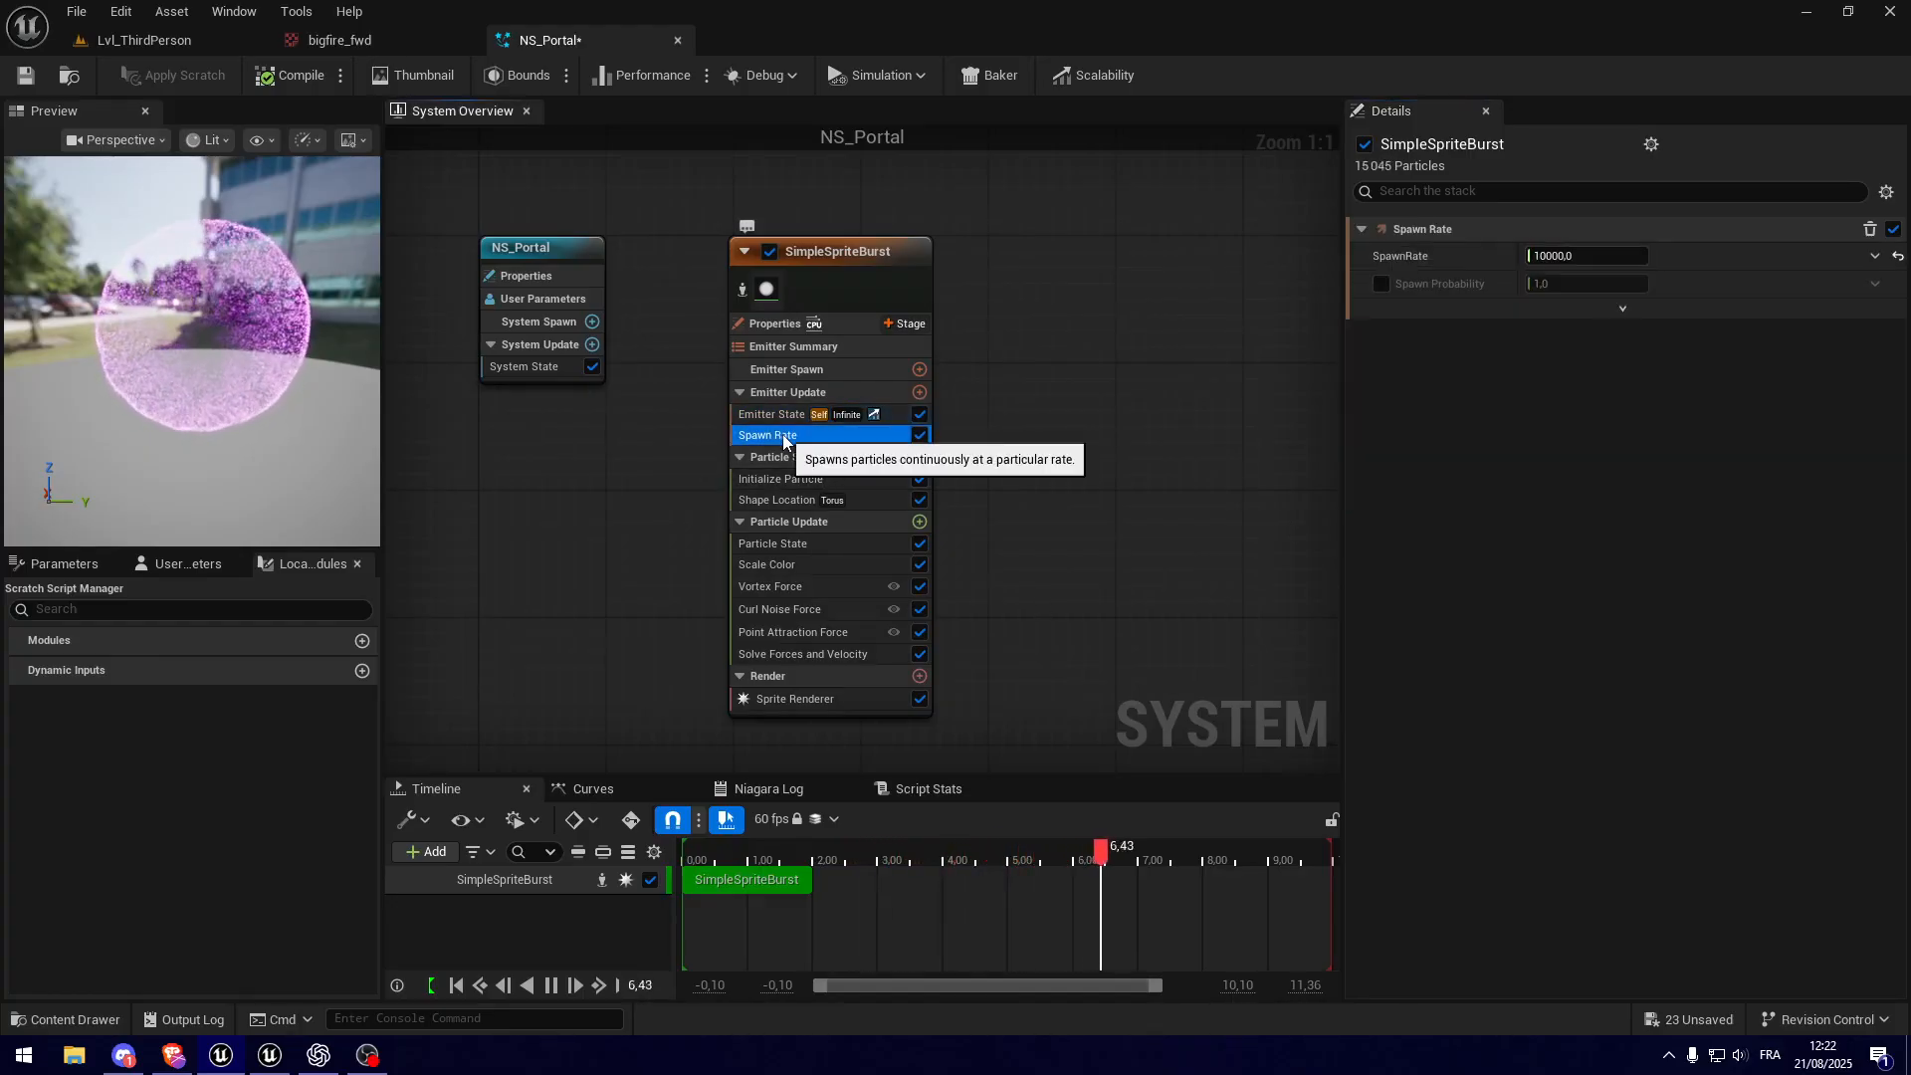
Step: Brighten the purple particle colour in Initialize Particle by setting its V value to 5
left_click(803, 480)
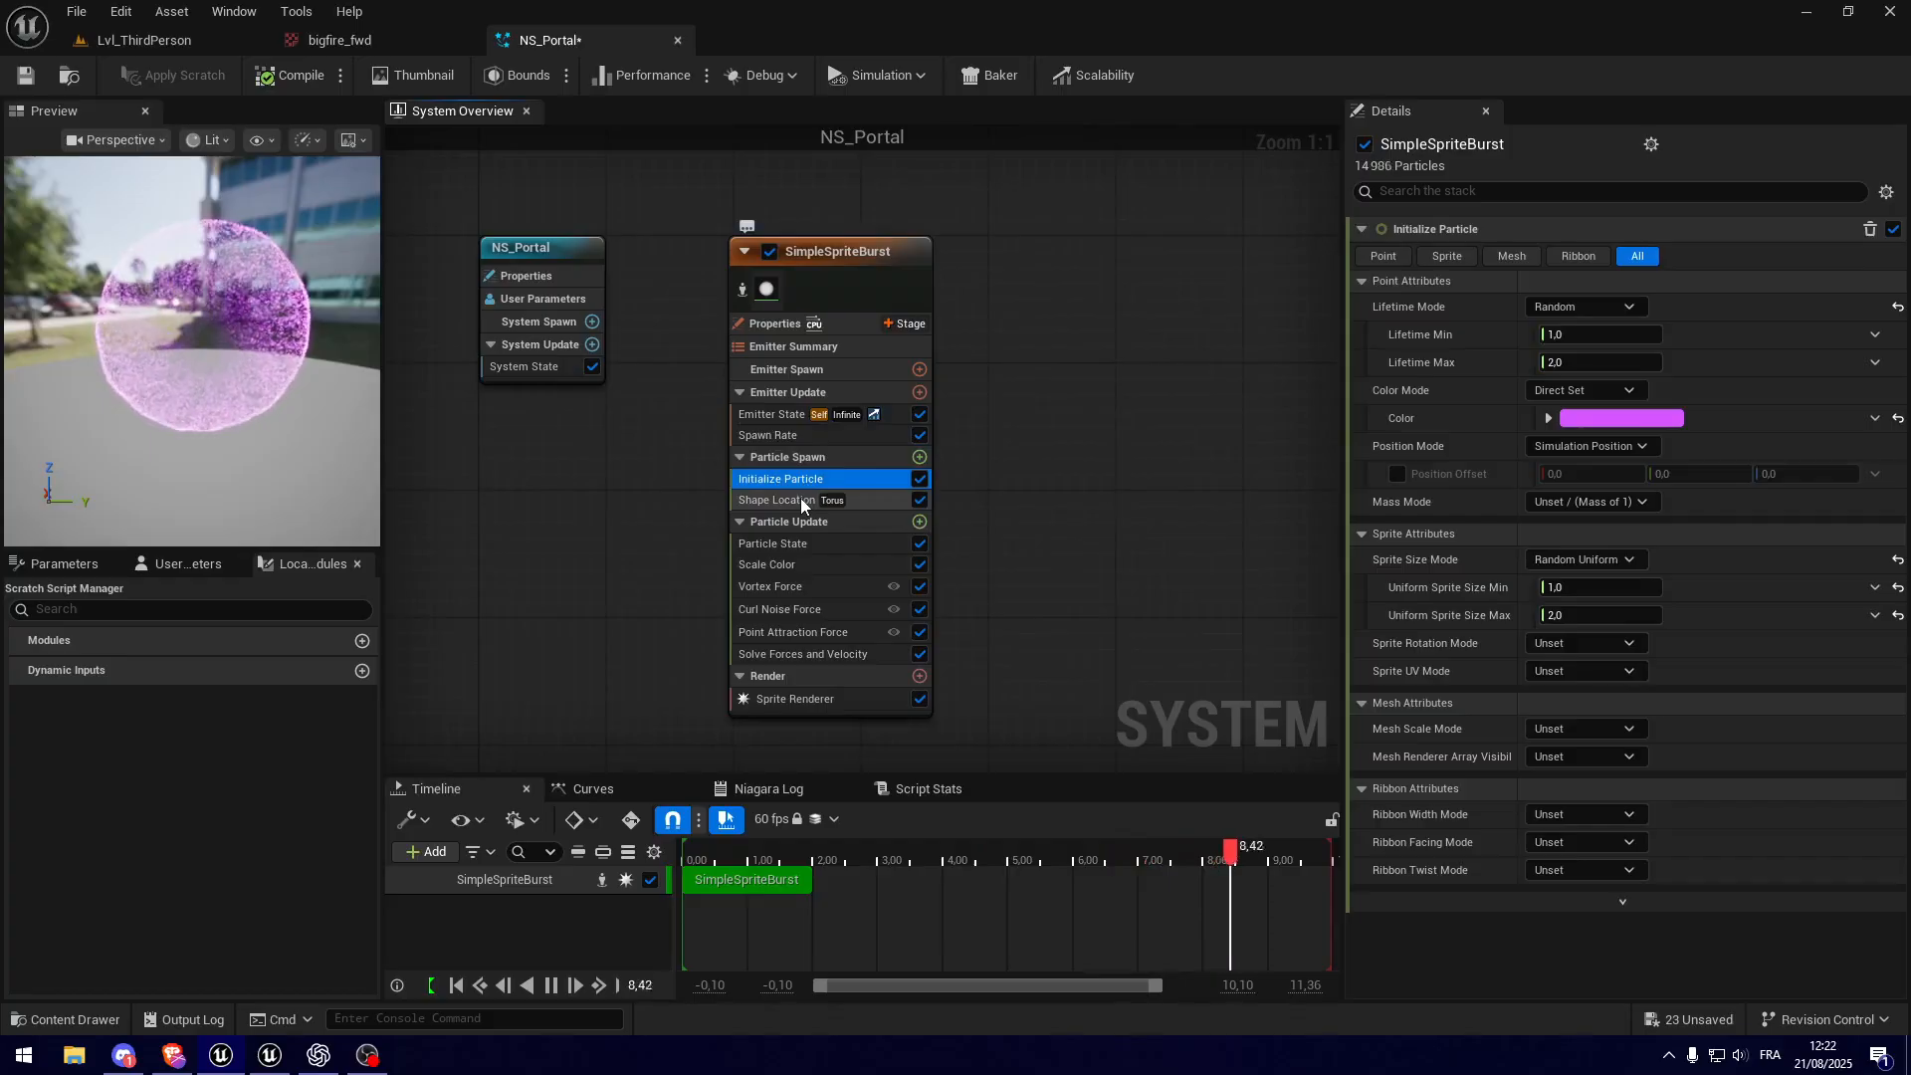
left_click(1633, 418)
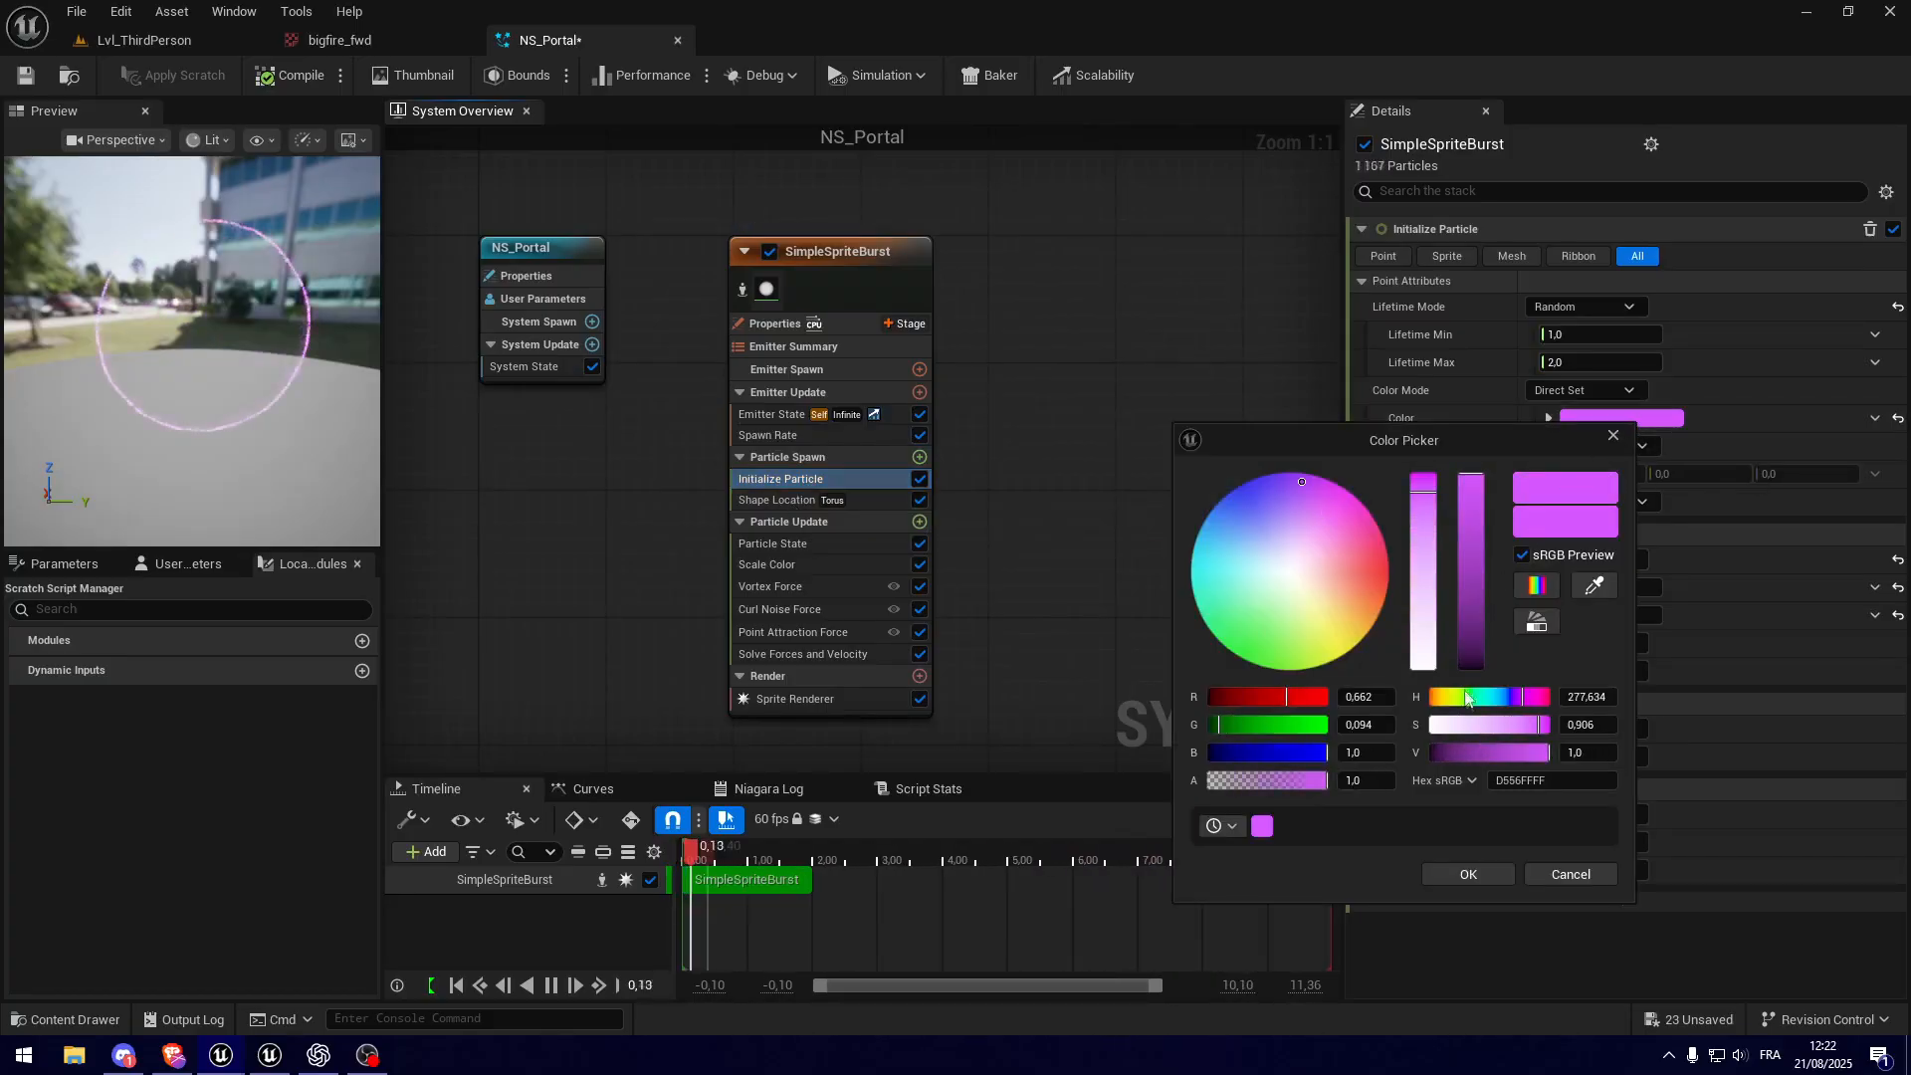
left_click(1592, 753)
type("5")
key("Return")
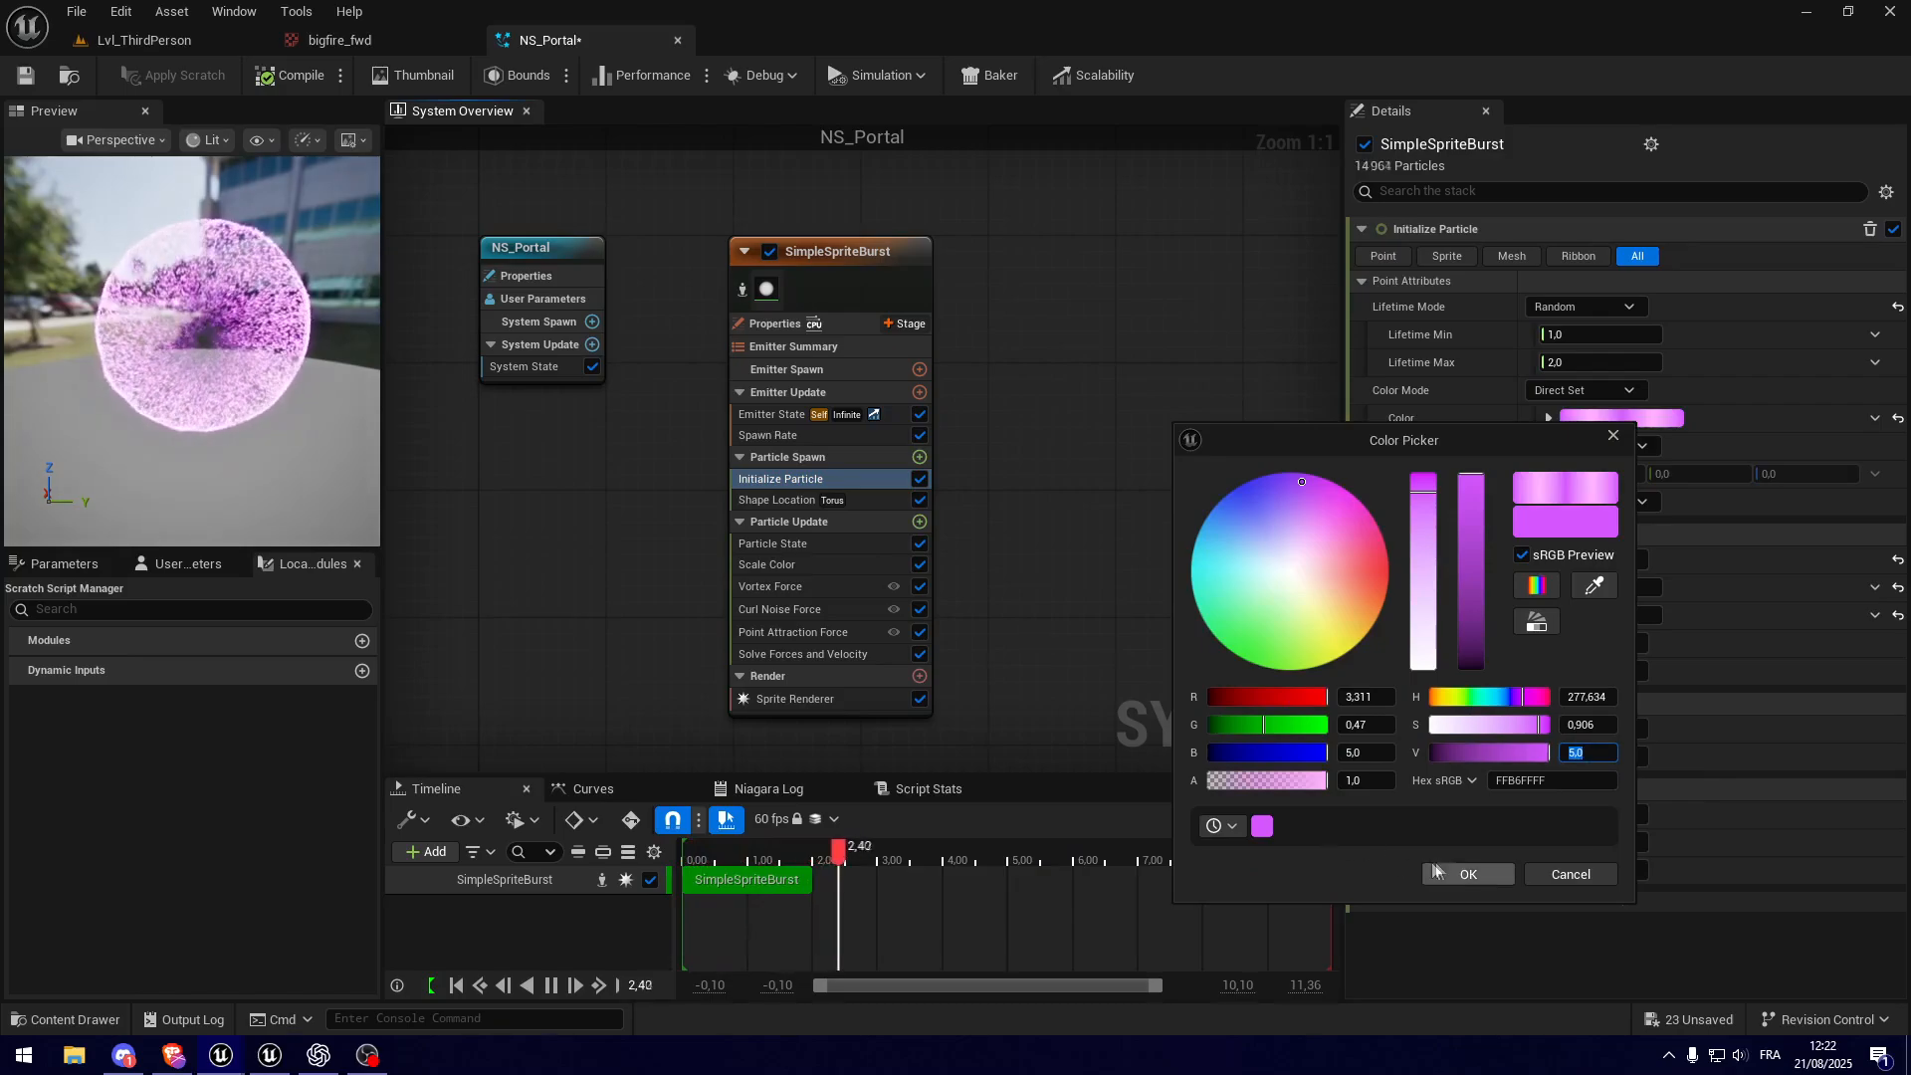
left_click(1468, 874)
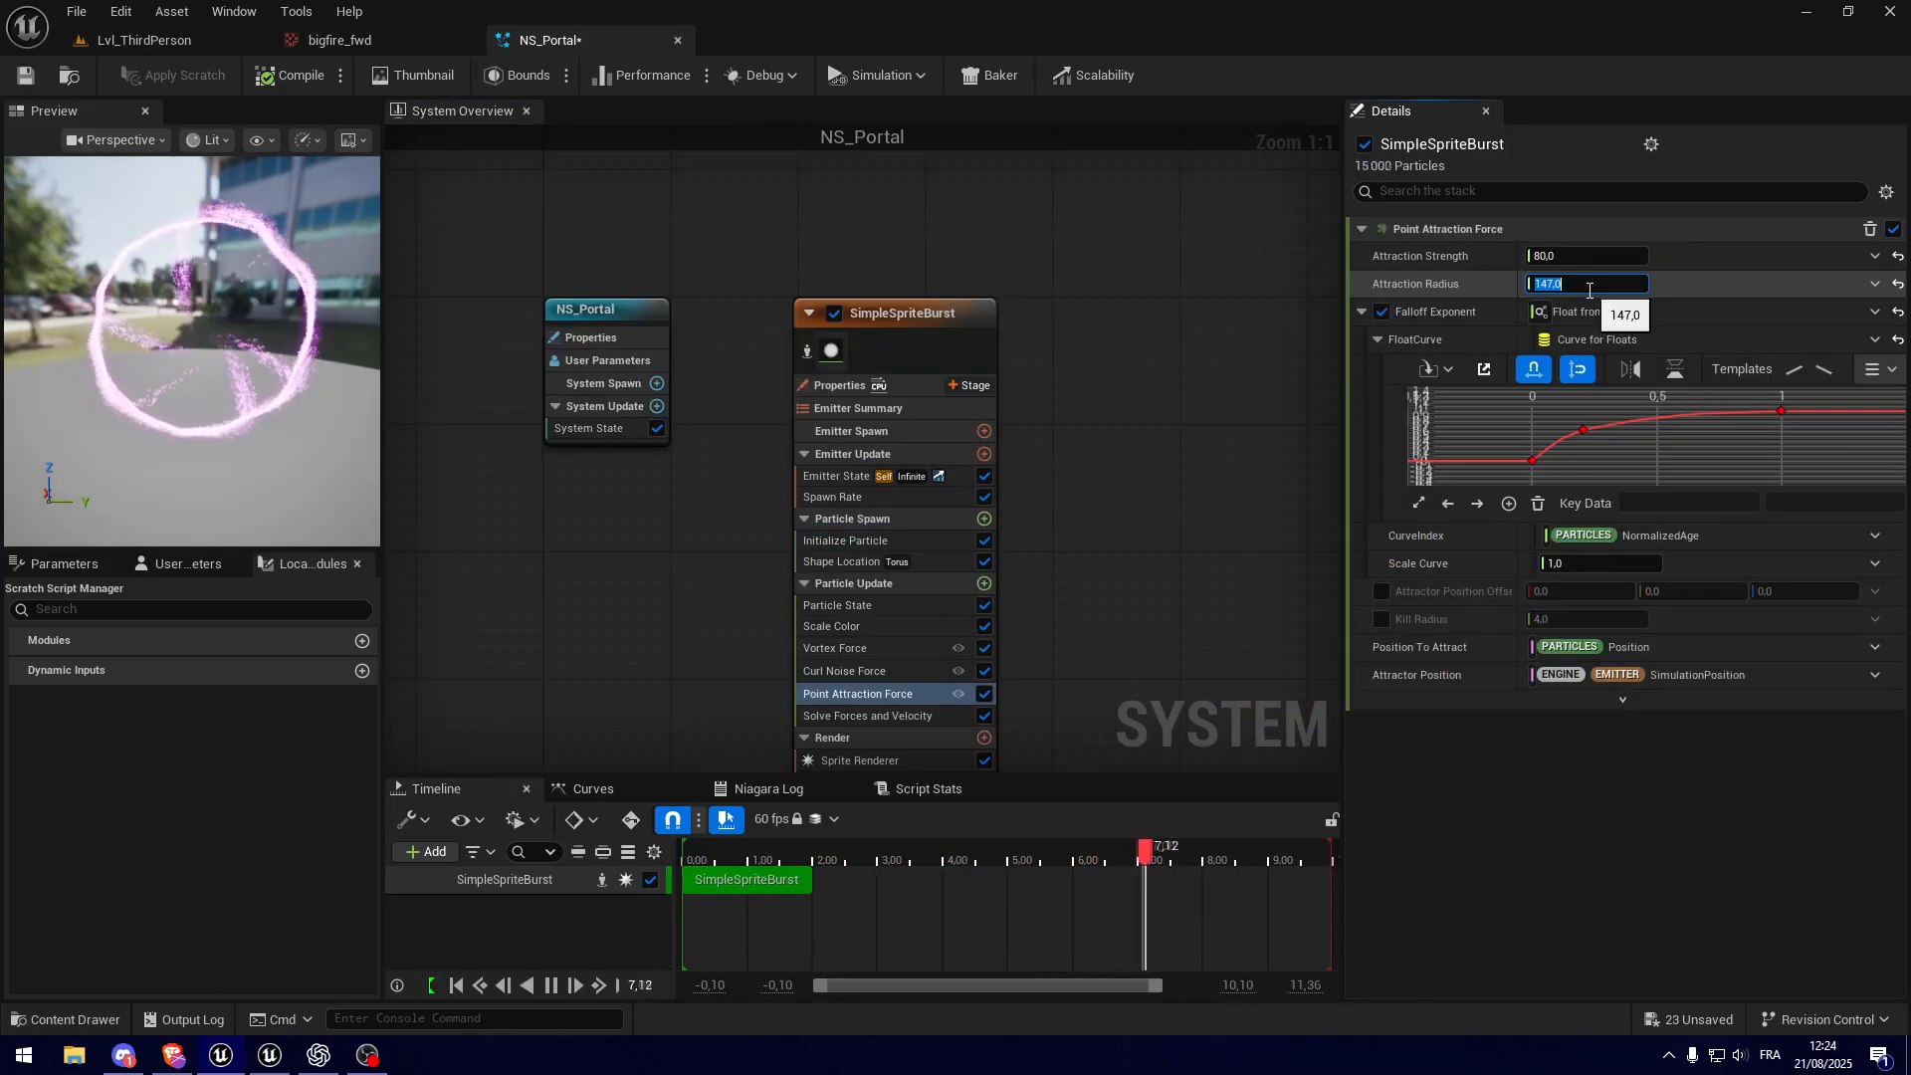
Step: Set the Point Attraction Force's Attraction Radius to 148 after trying 150, 178 and 147, and inspect the portal
type("150")
key("Return")
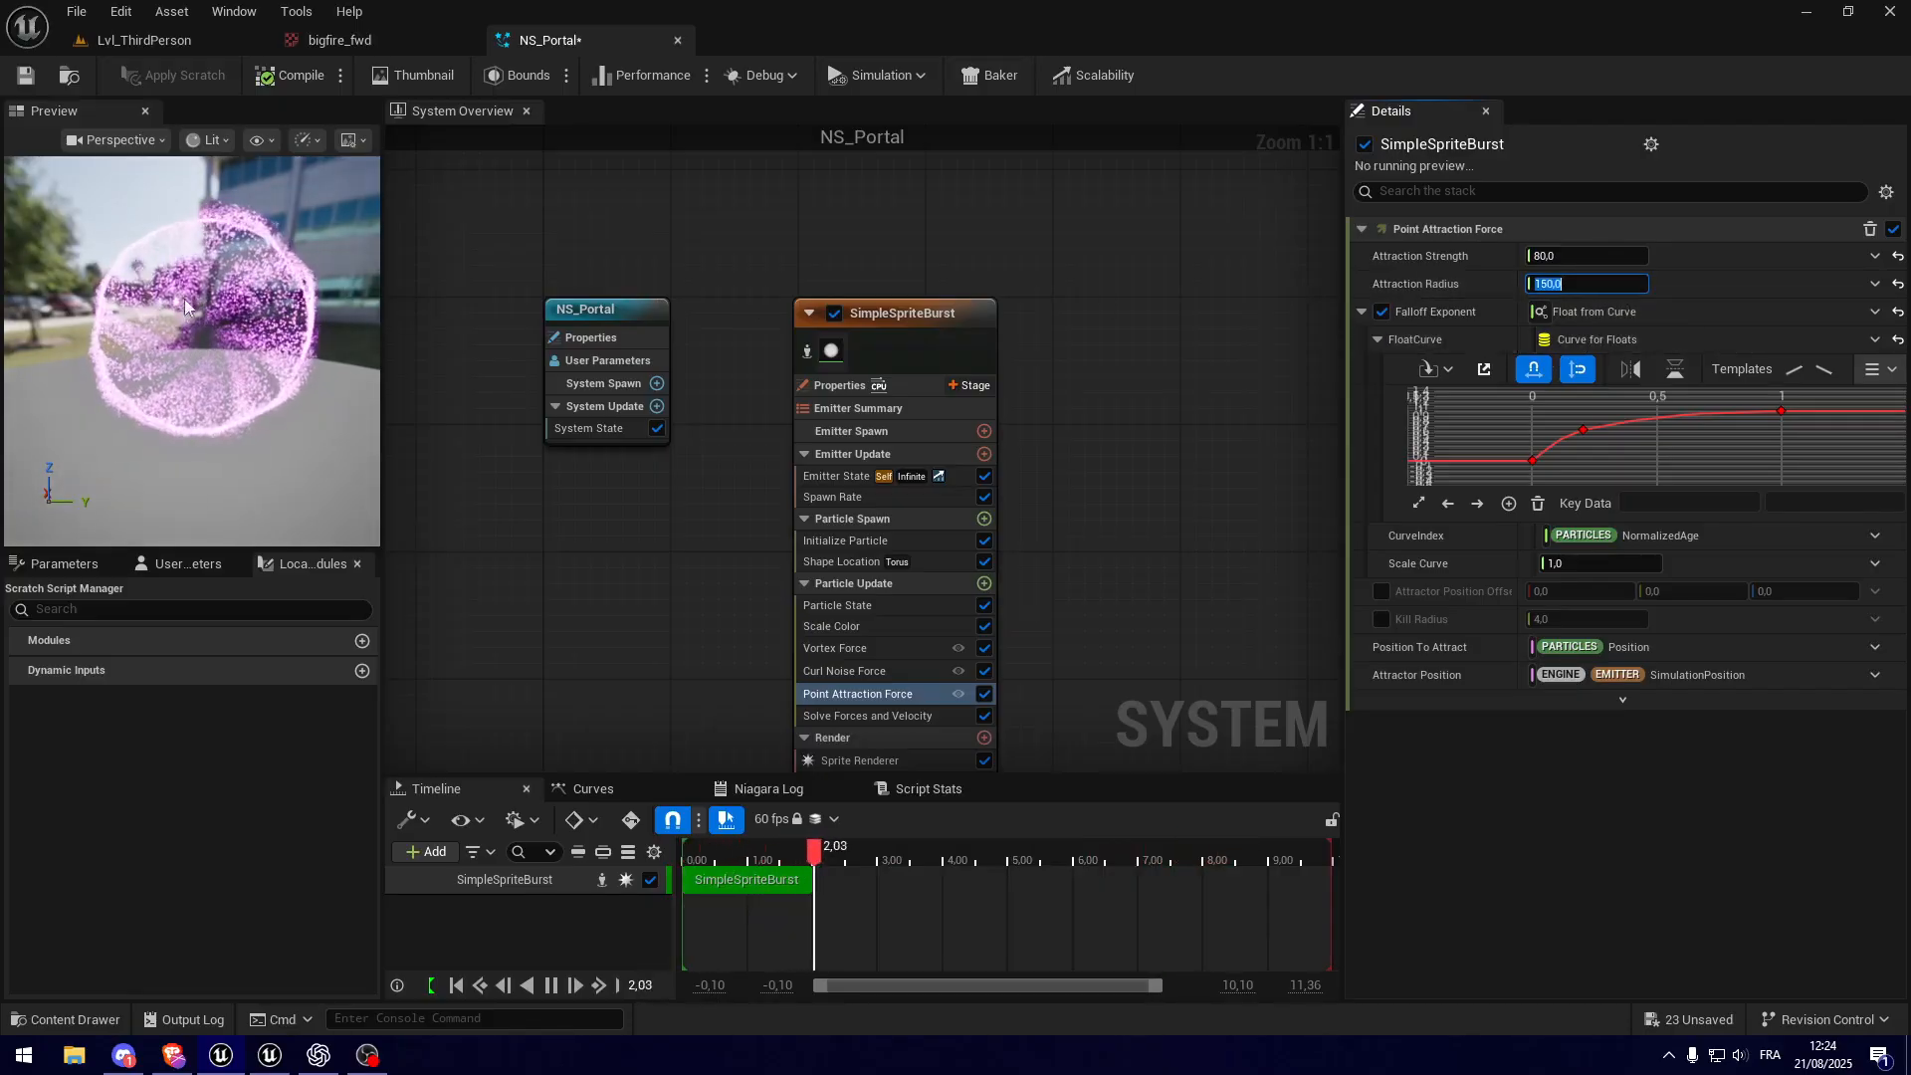
left_click(1605, 284)
type("17")
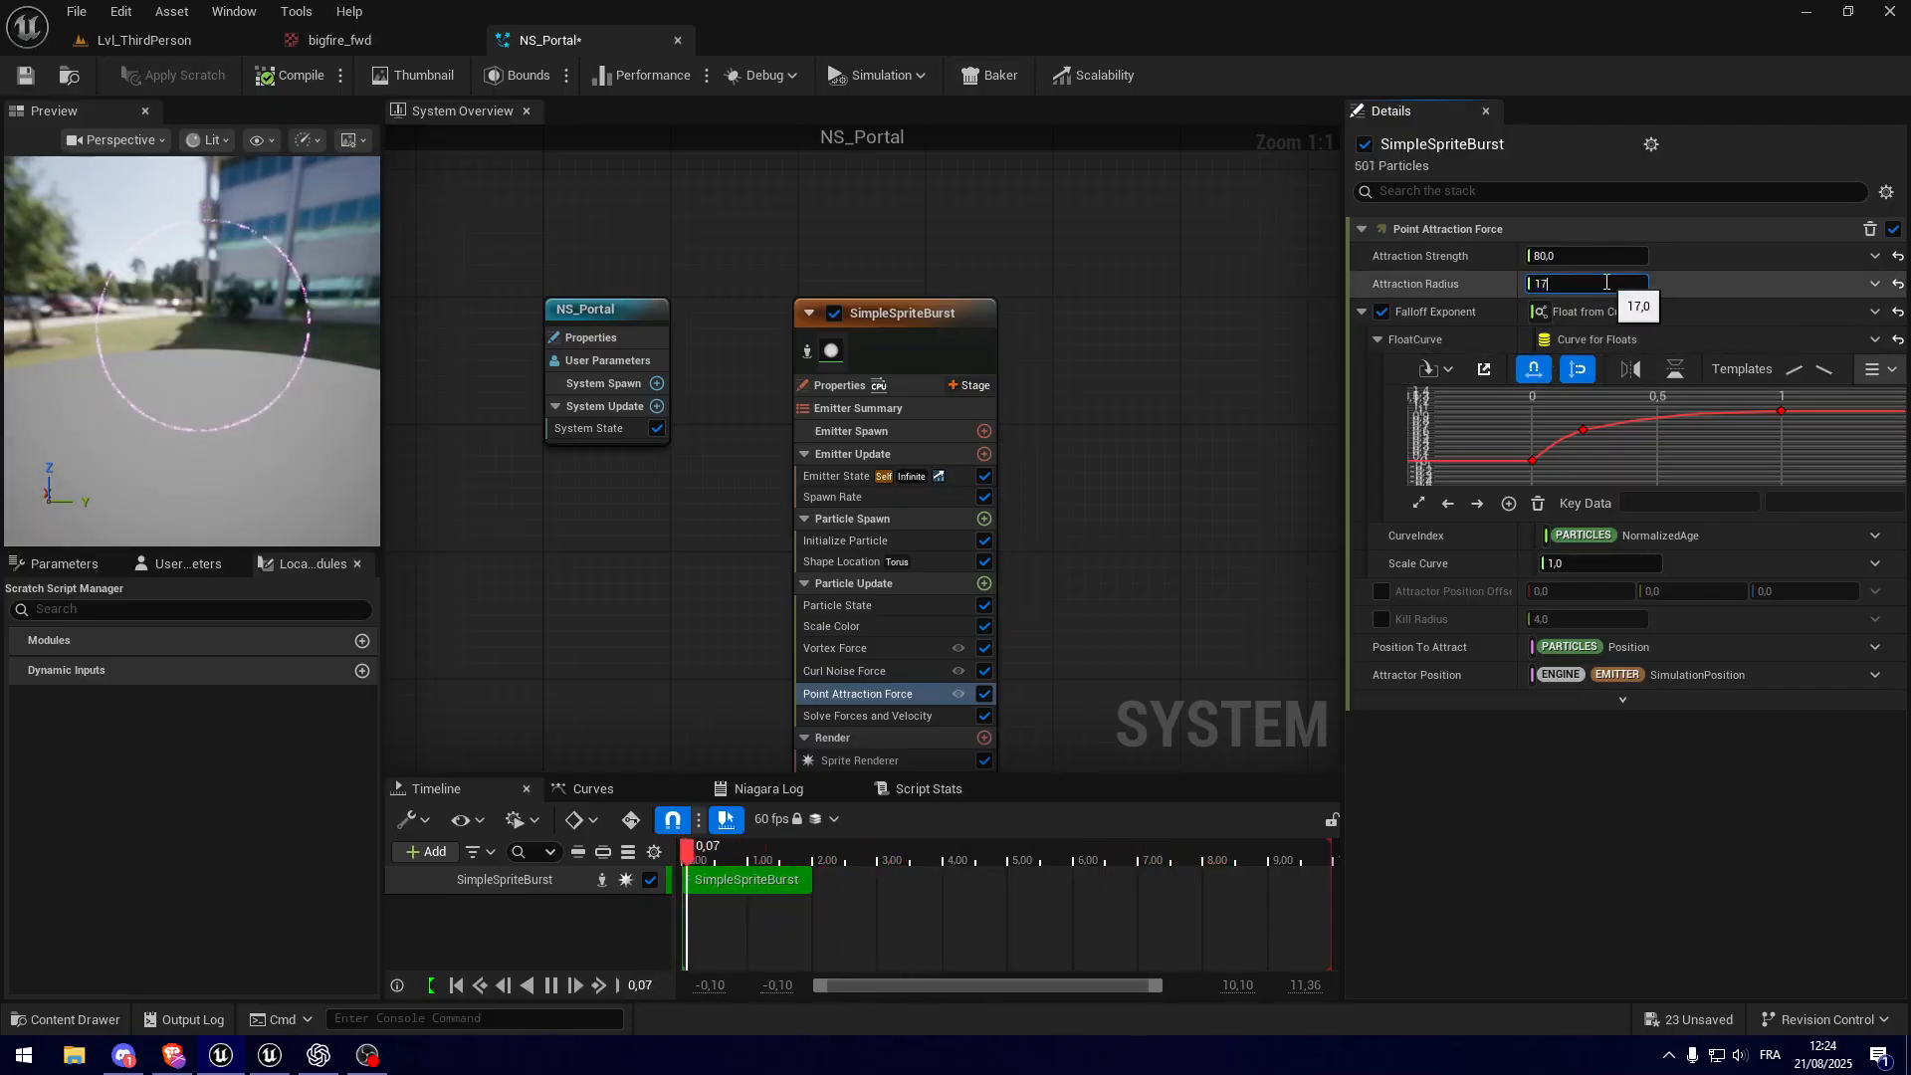
type("8")
key("Return")
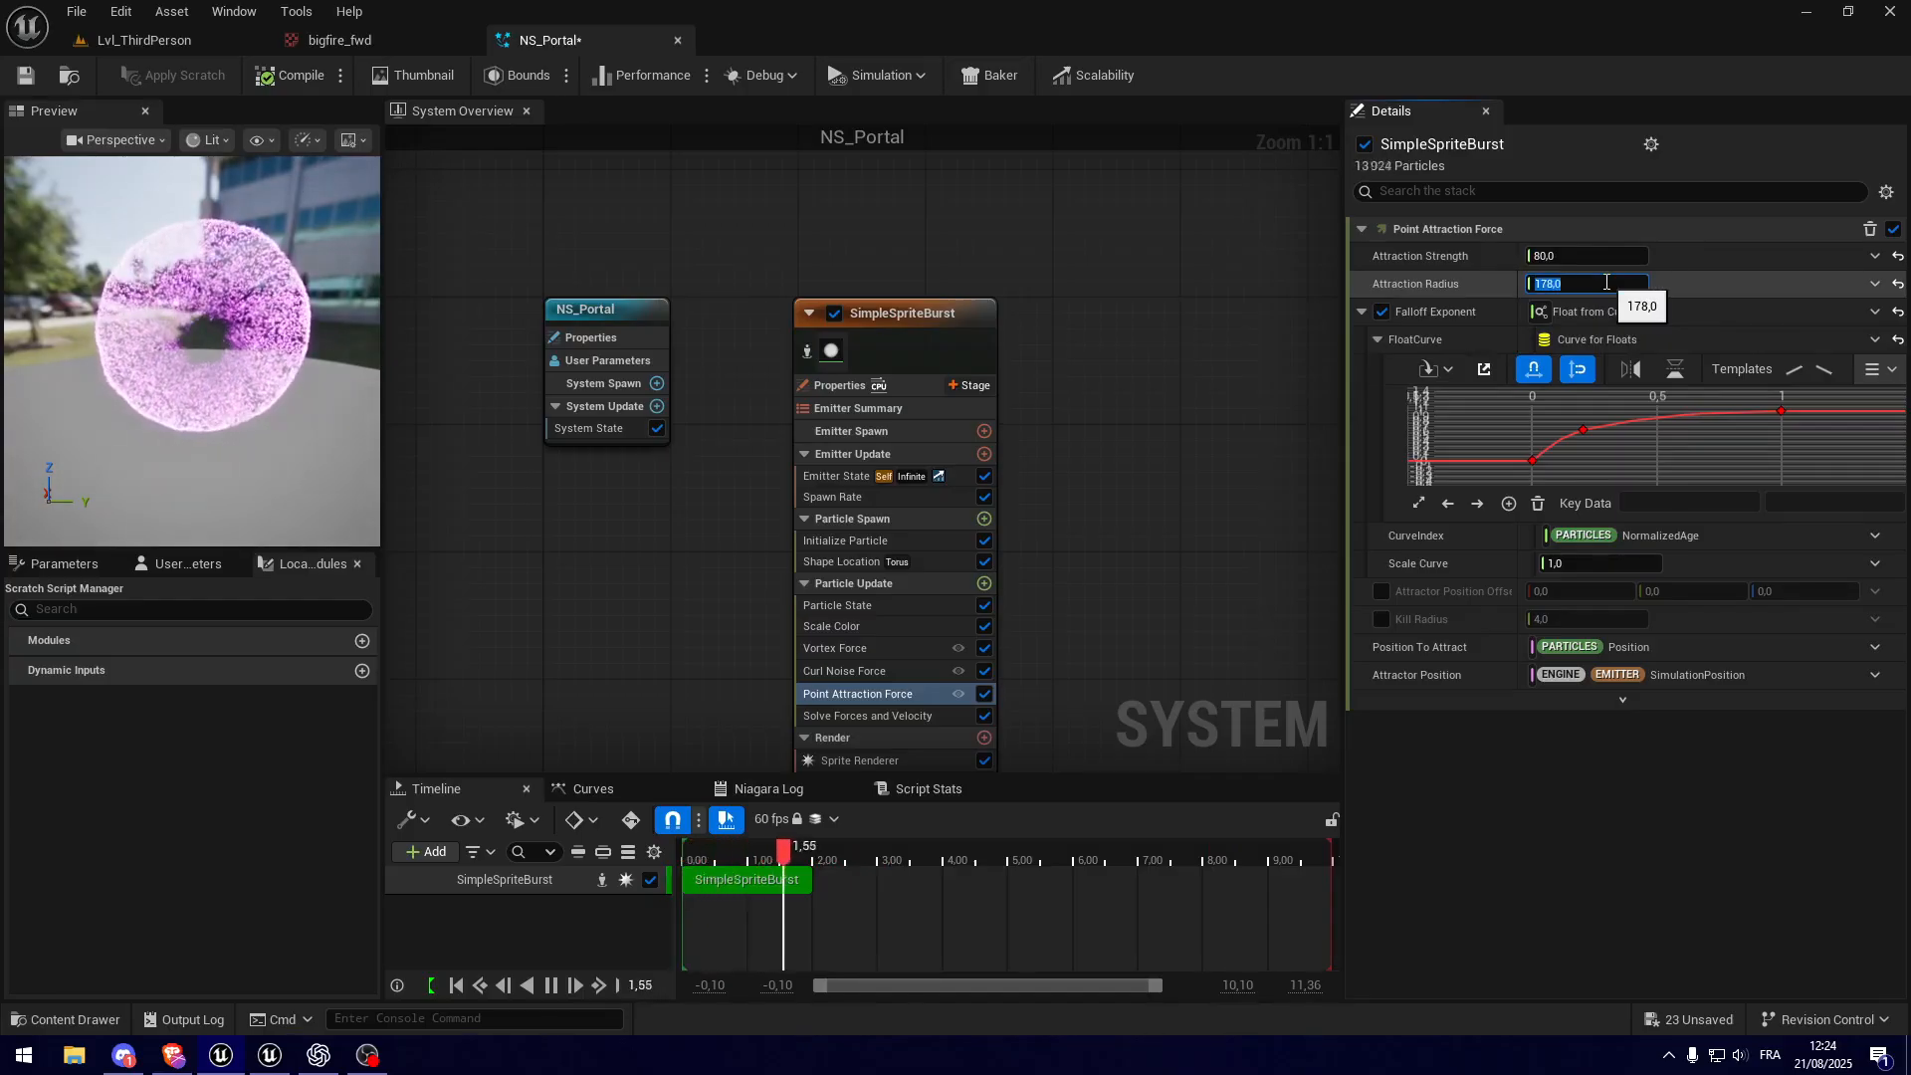
type("147")
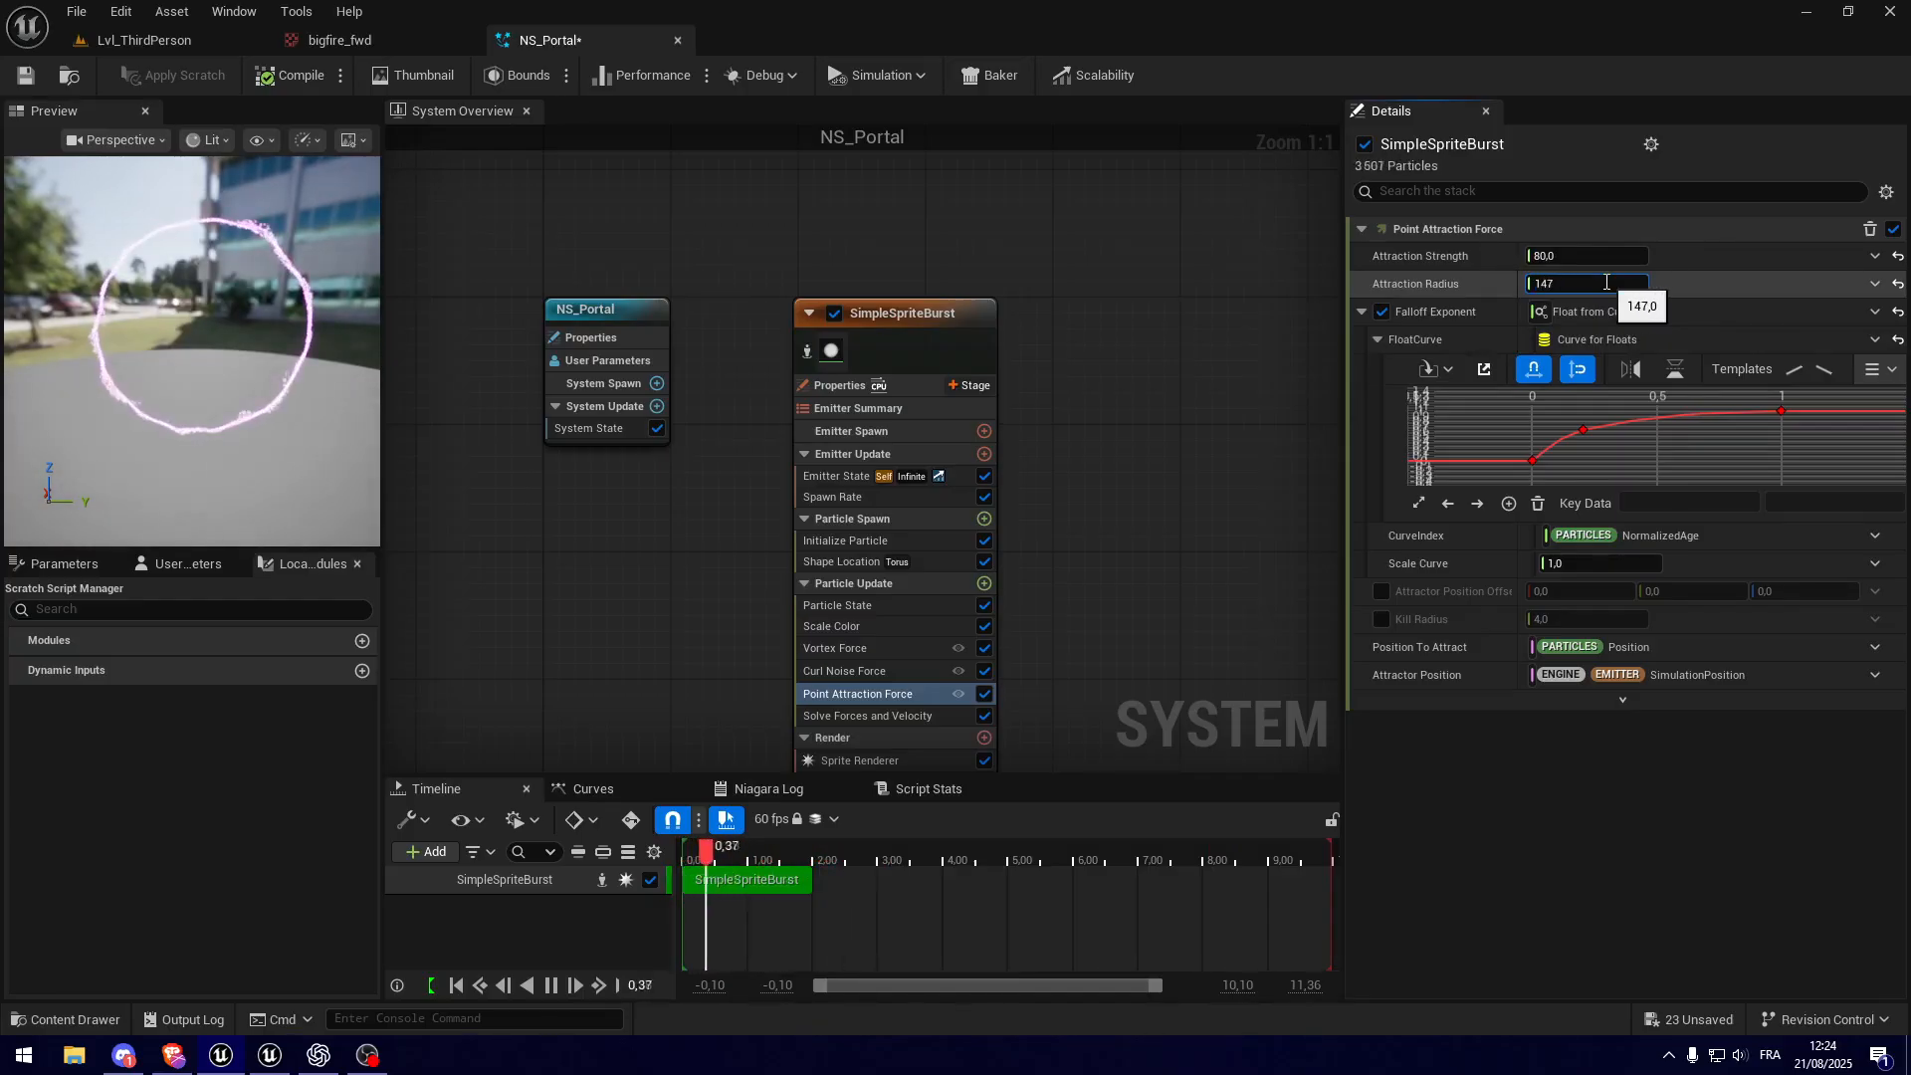
type("14")
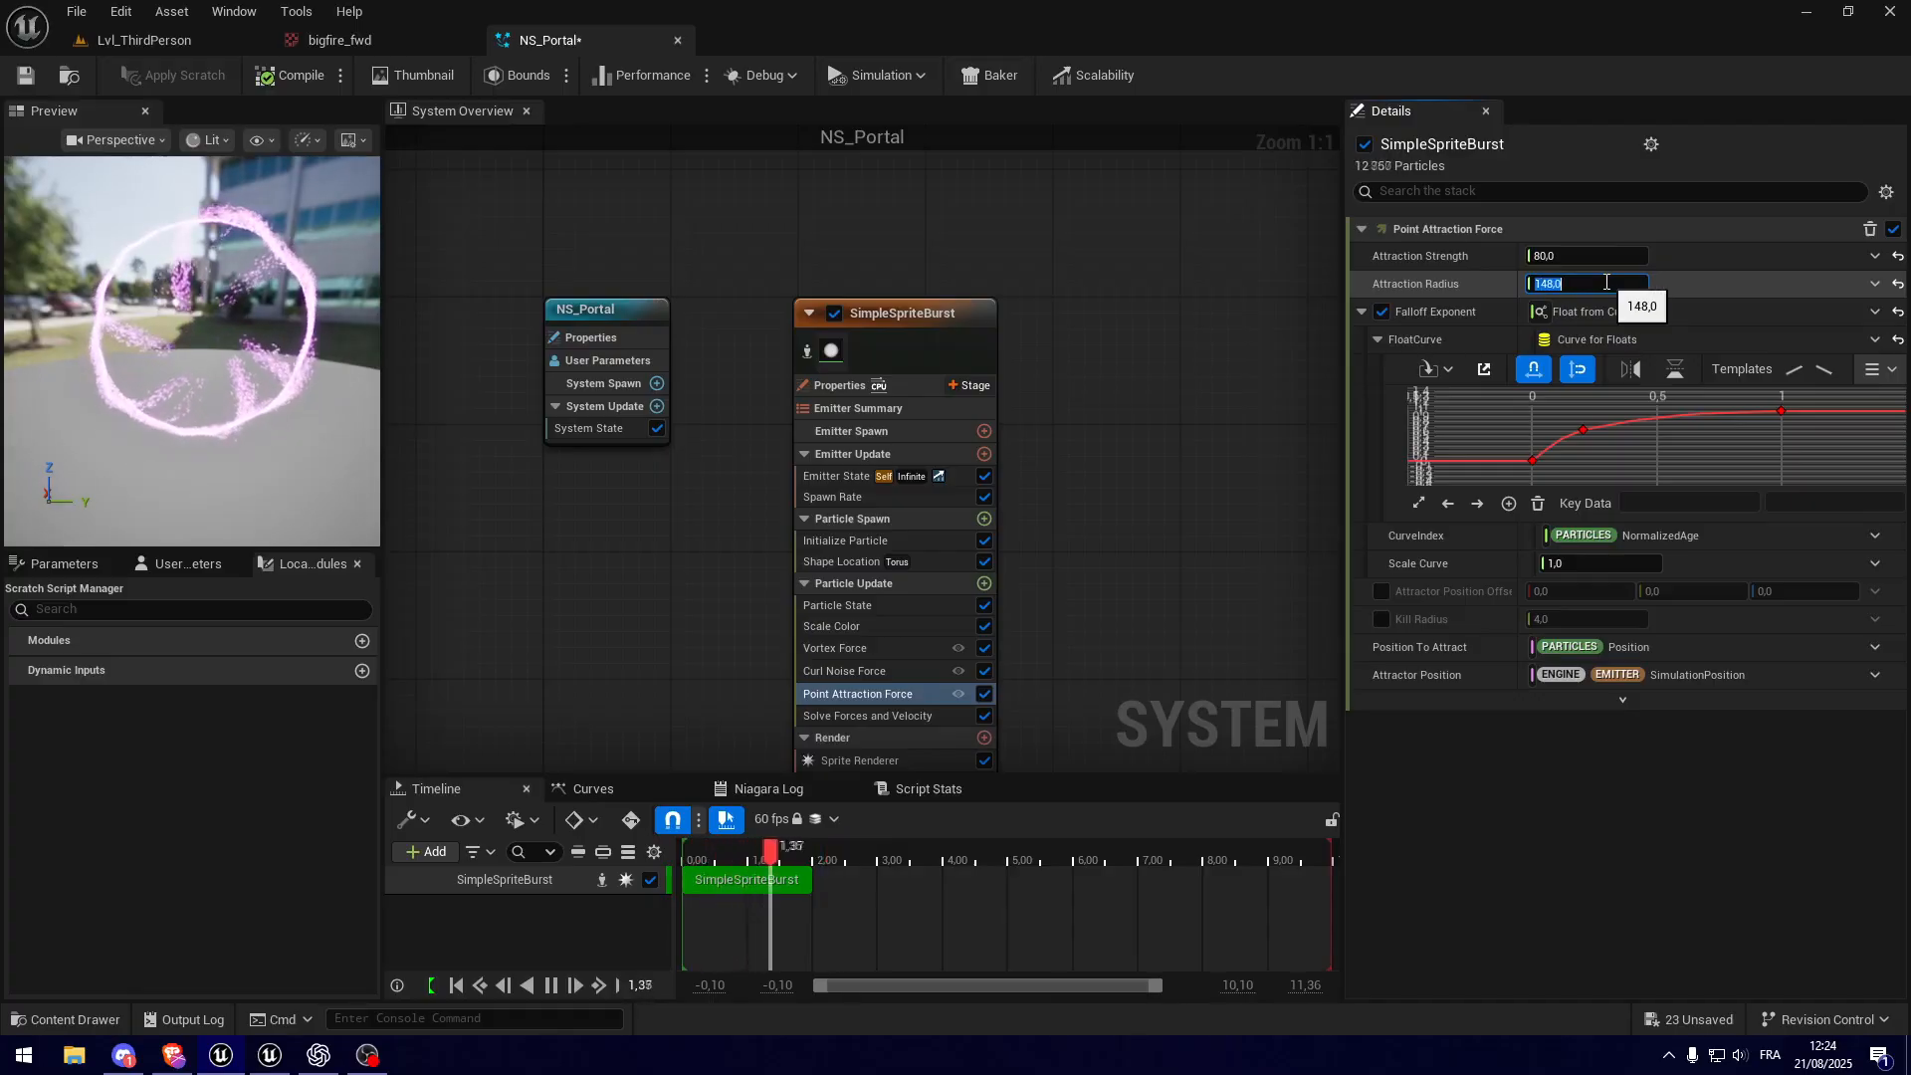
left_click(263, 339)
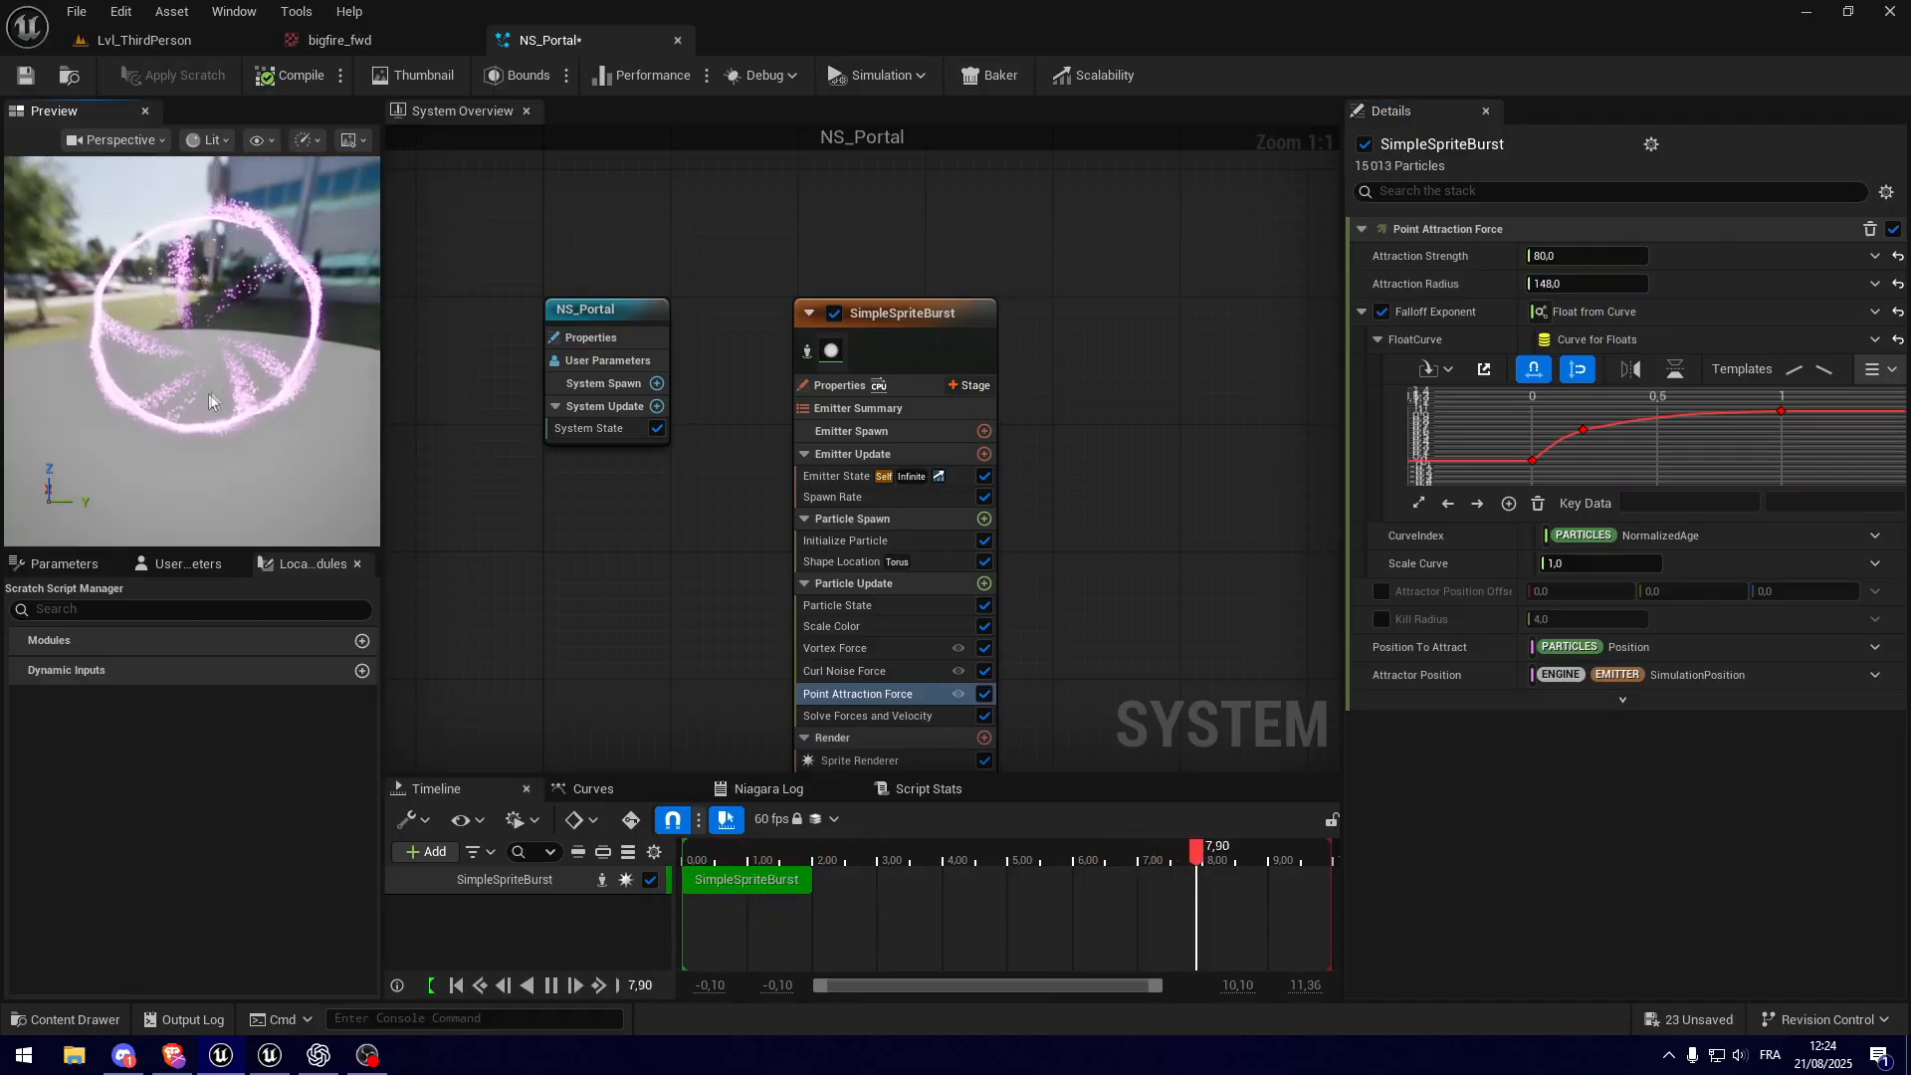
left_click_drag(227, 461, 227, 436)
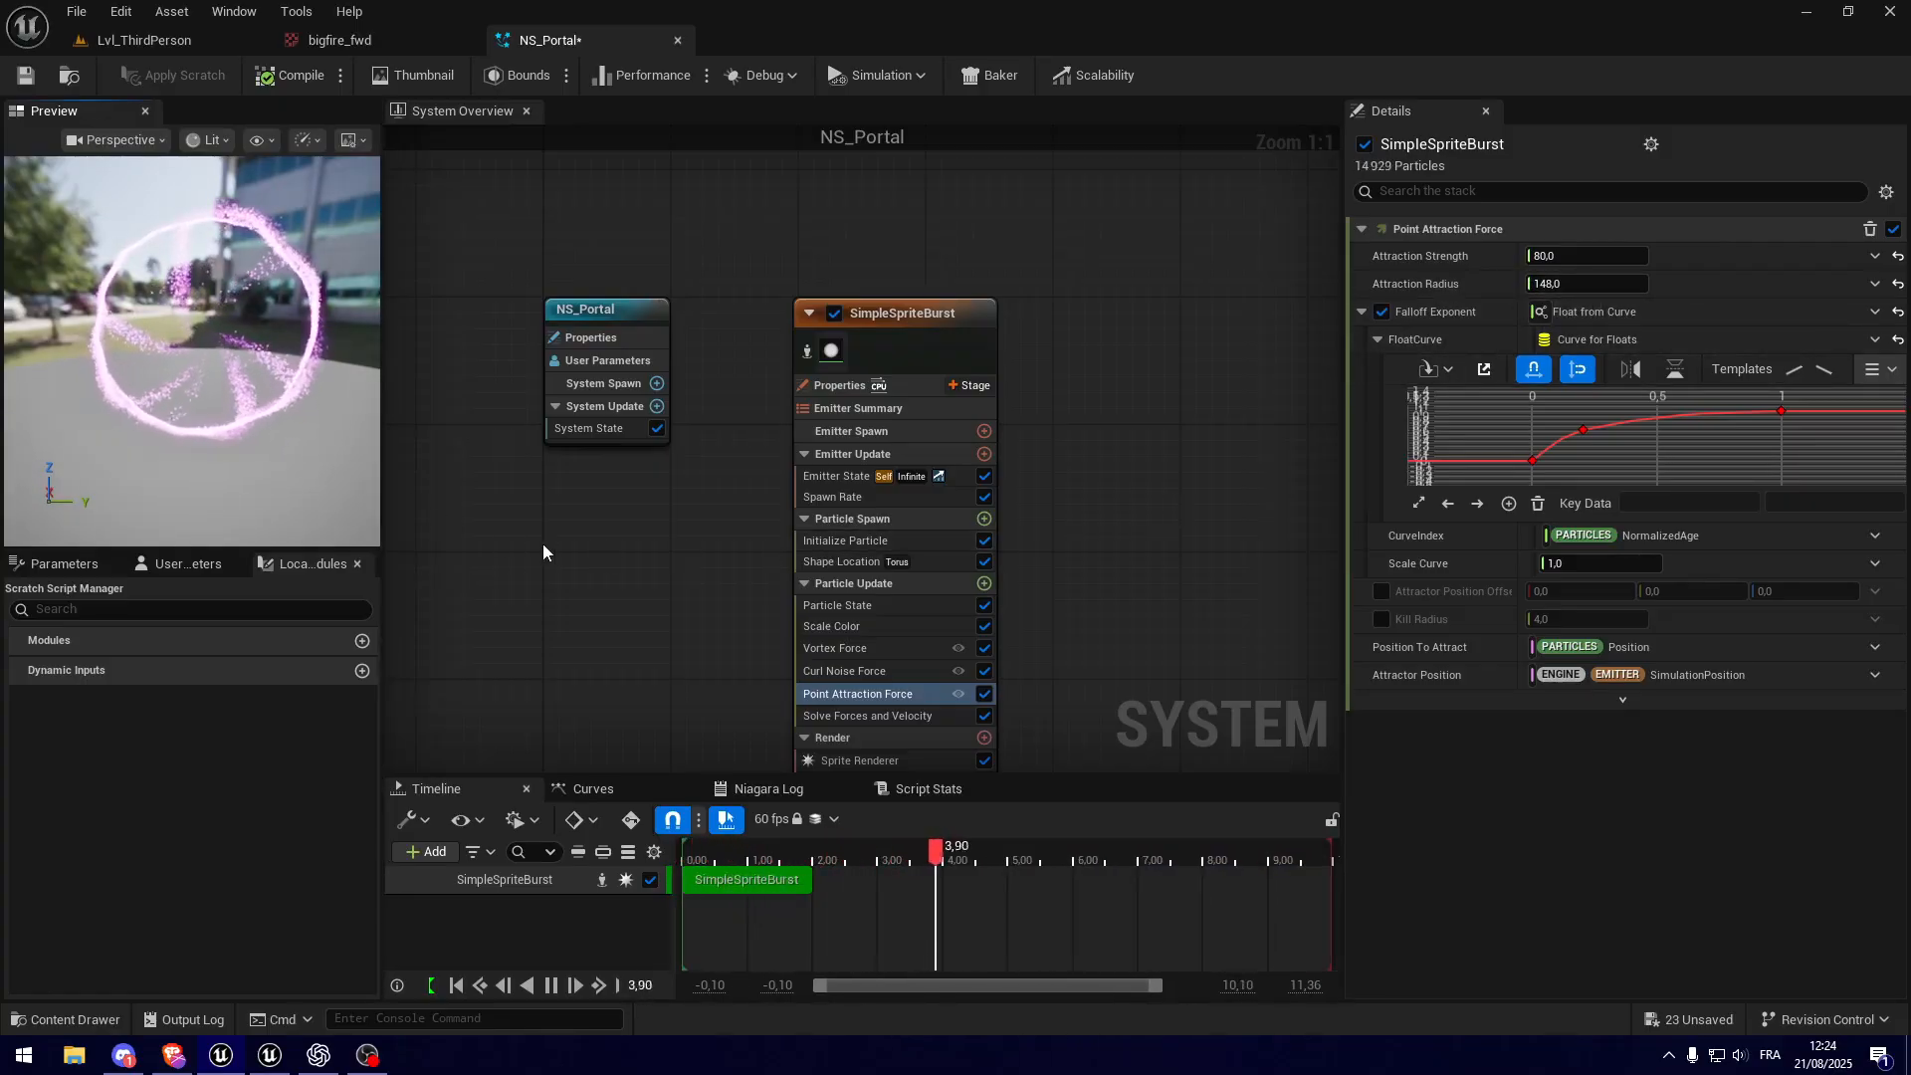
left_click_drag(267, 426, 249, 385)
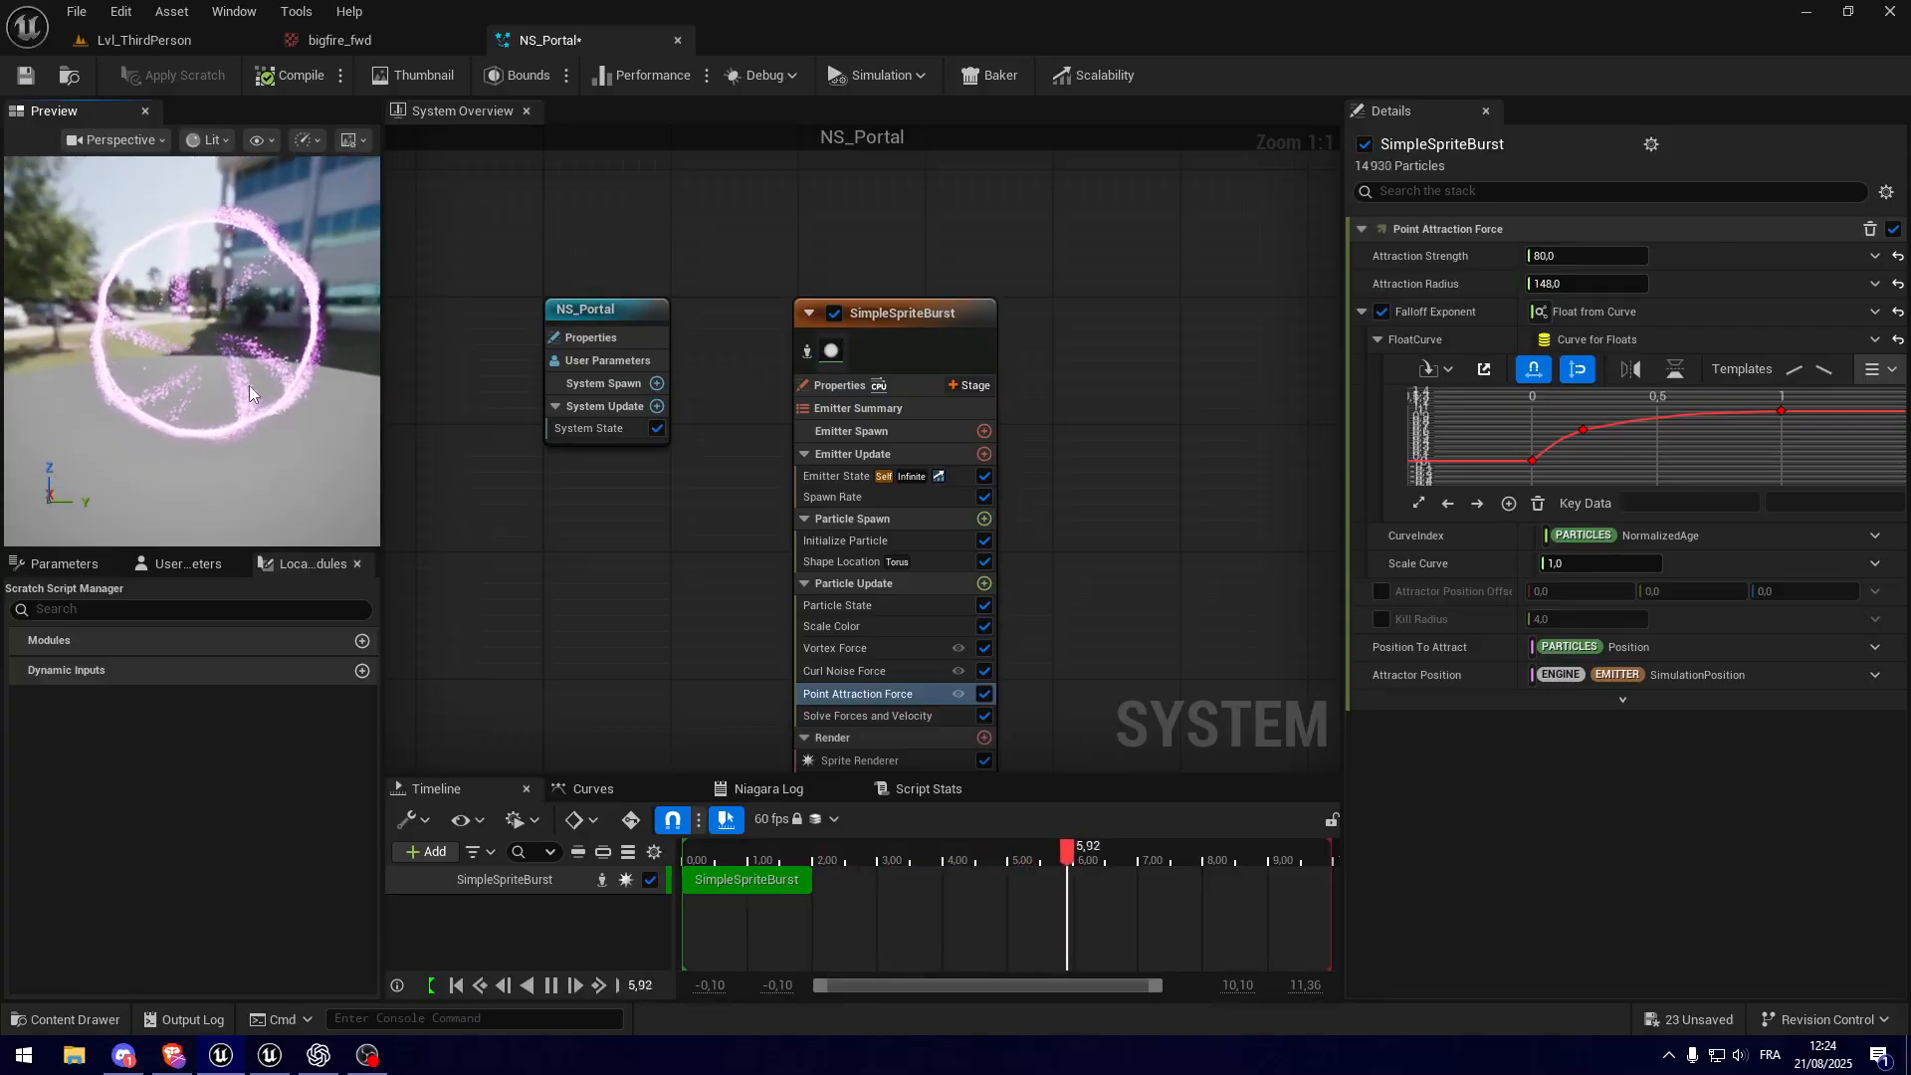
Step: Place the NS_Portal system in the Lvl_ThirdPerson level beside the round green platform and view it up close
left_click(144, 41)
right_click_drag(415, 525, 423, 517)
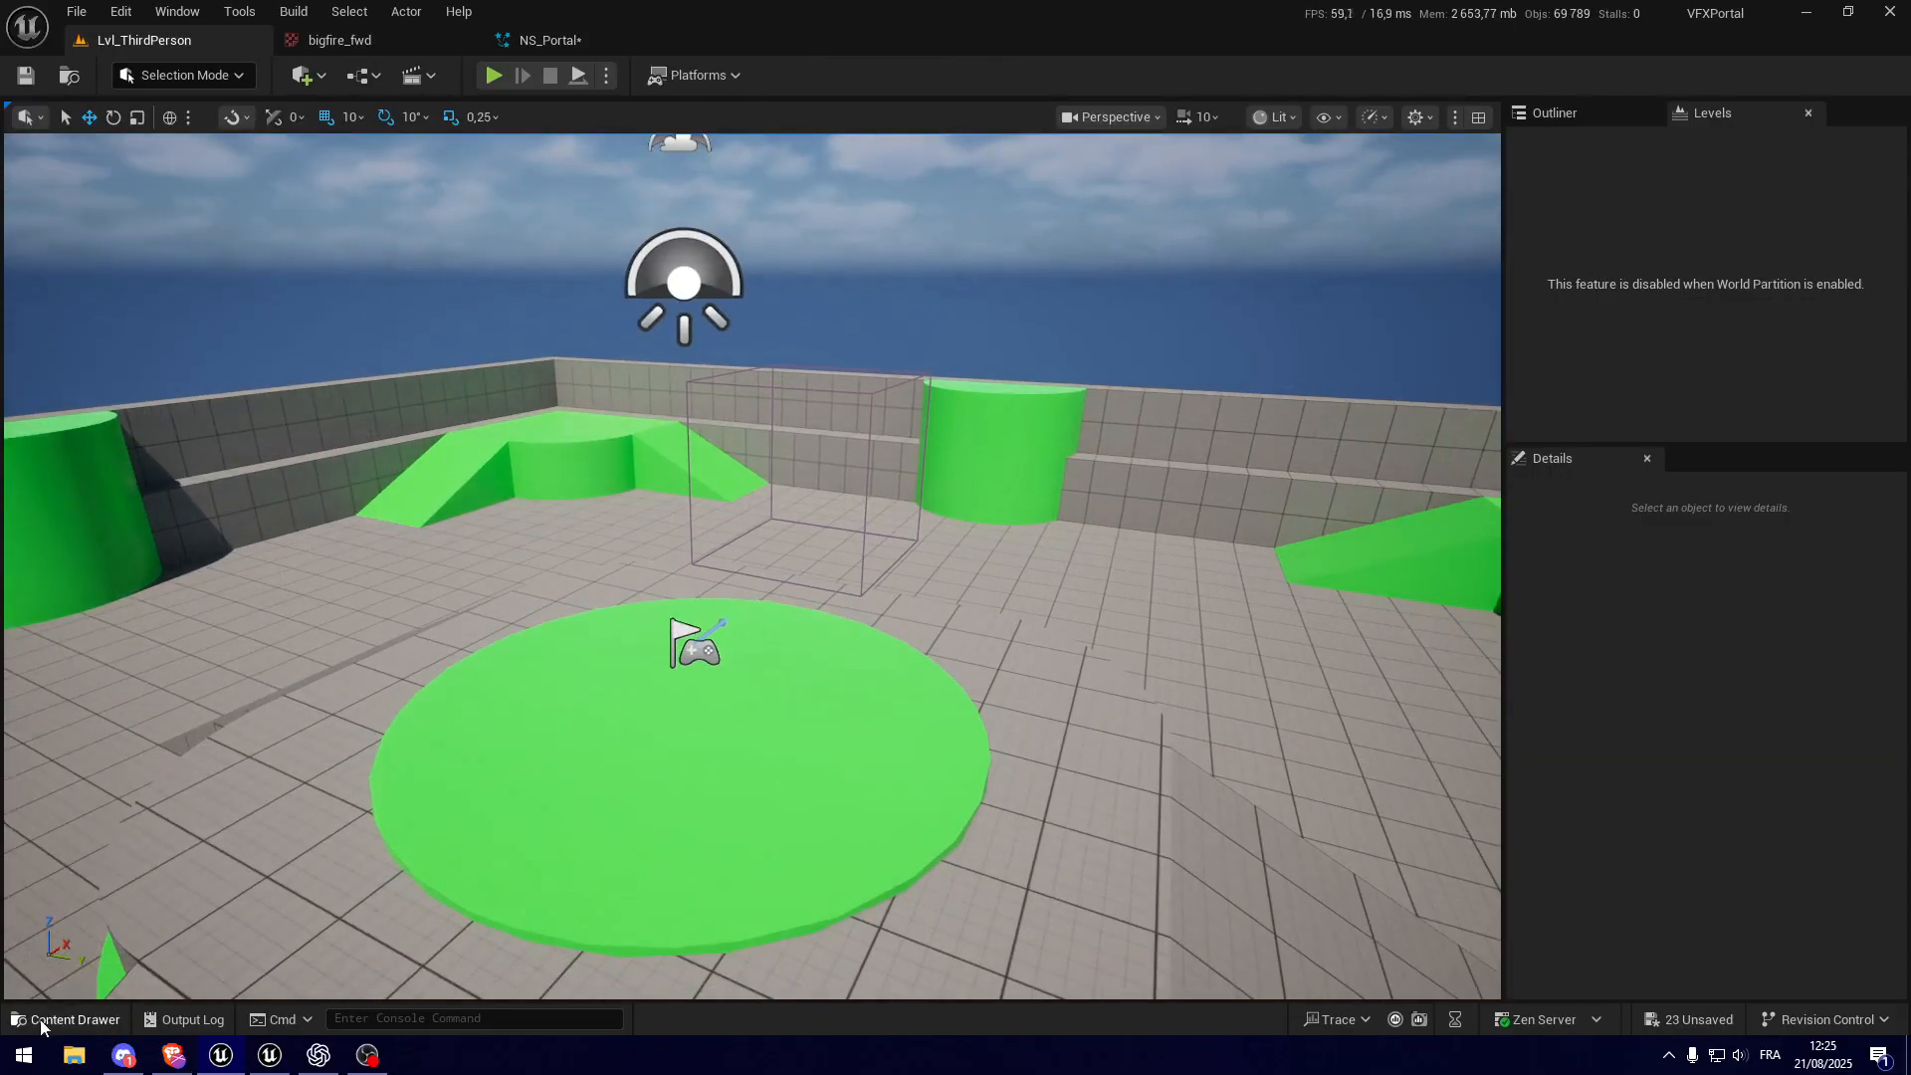
left_click(96, 1027)
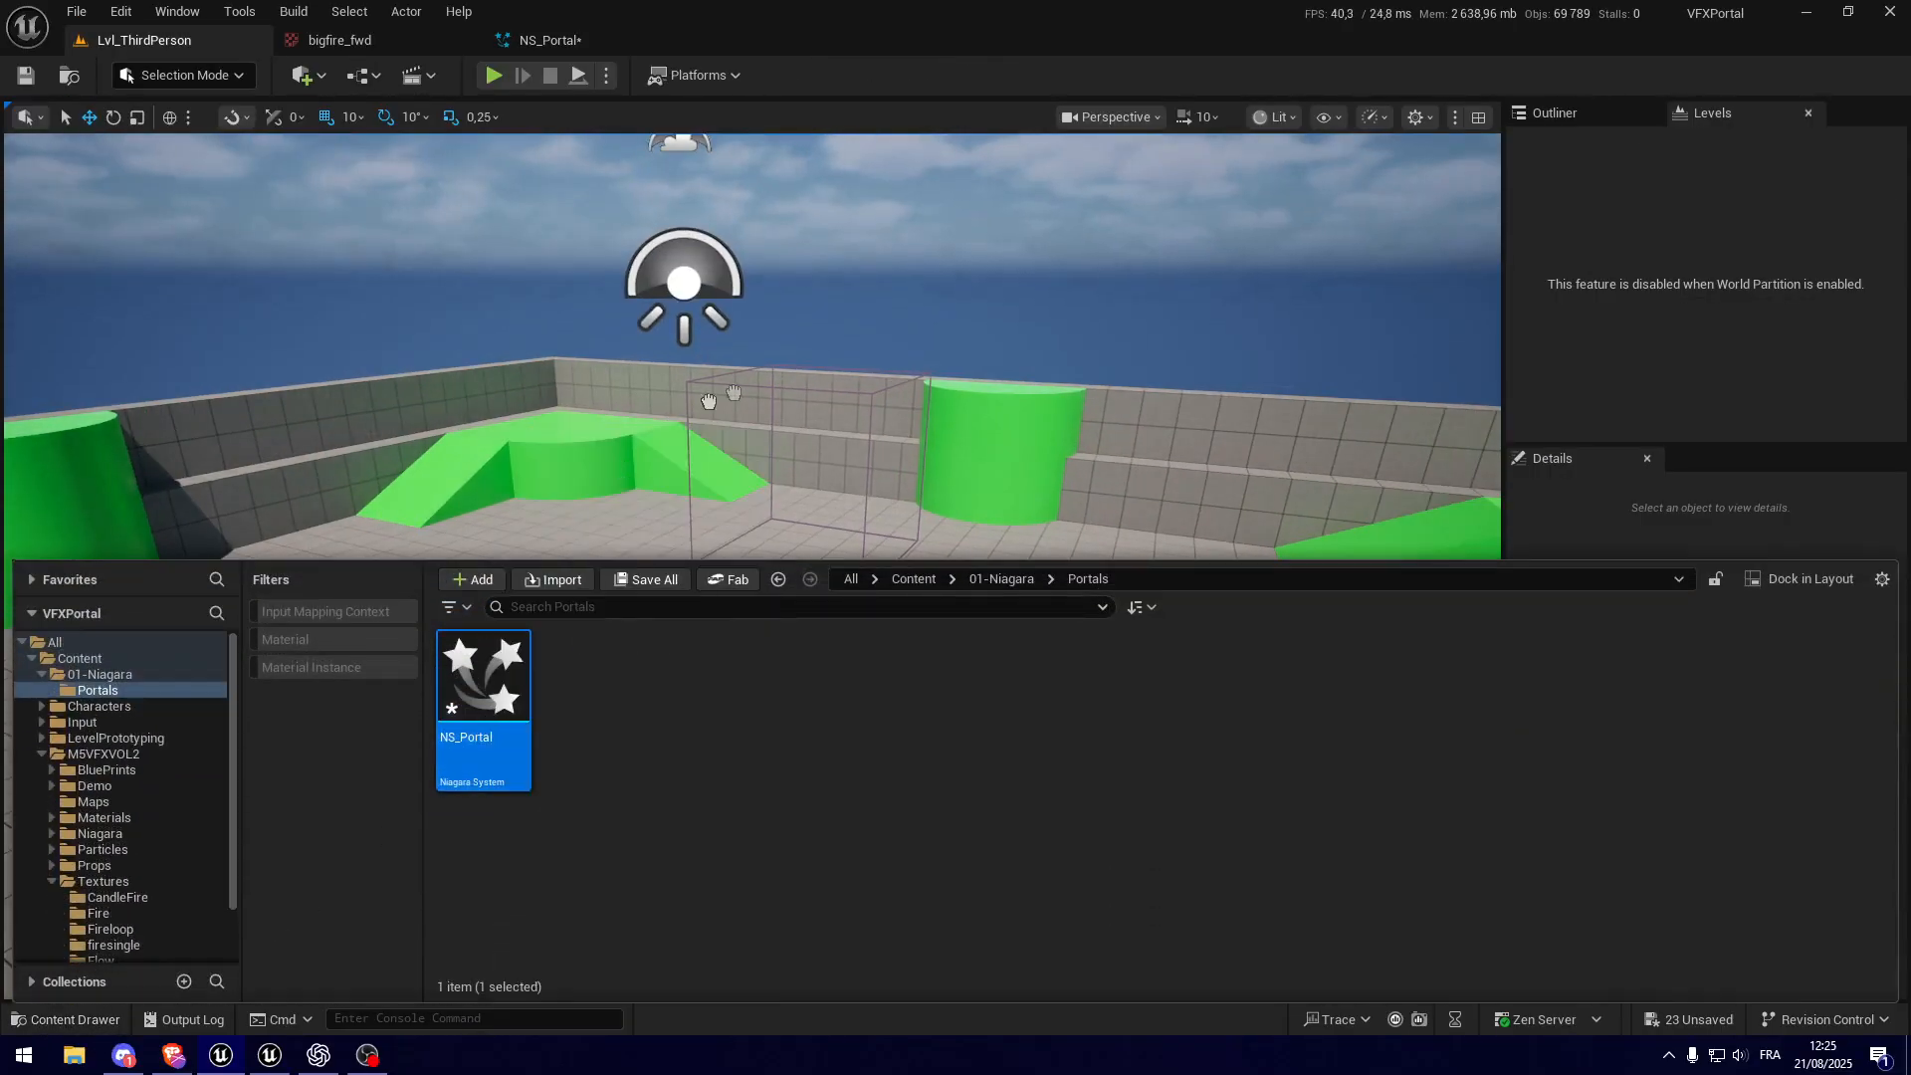
left_click_drag(487, 683, 917, 683)
left_click_drag(1073, 689, 1070, 687)
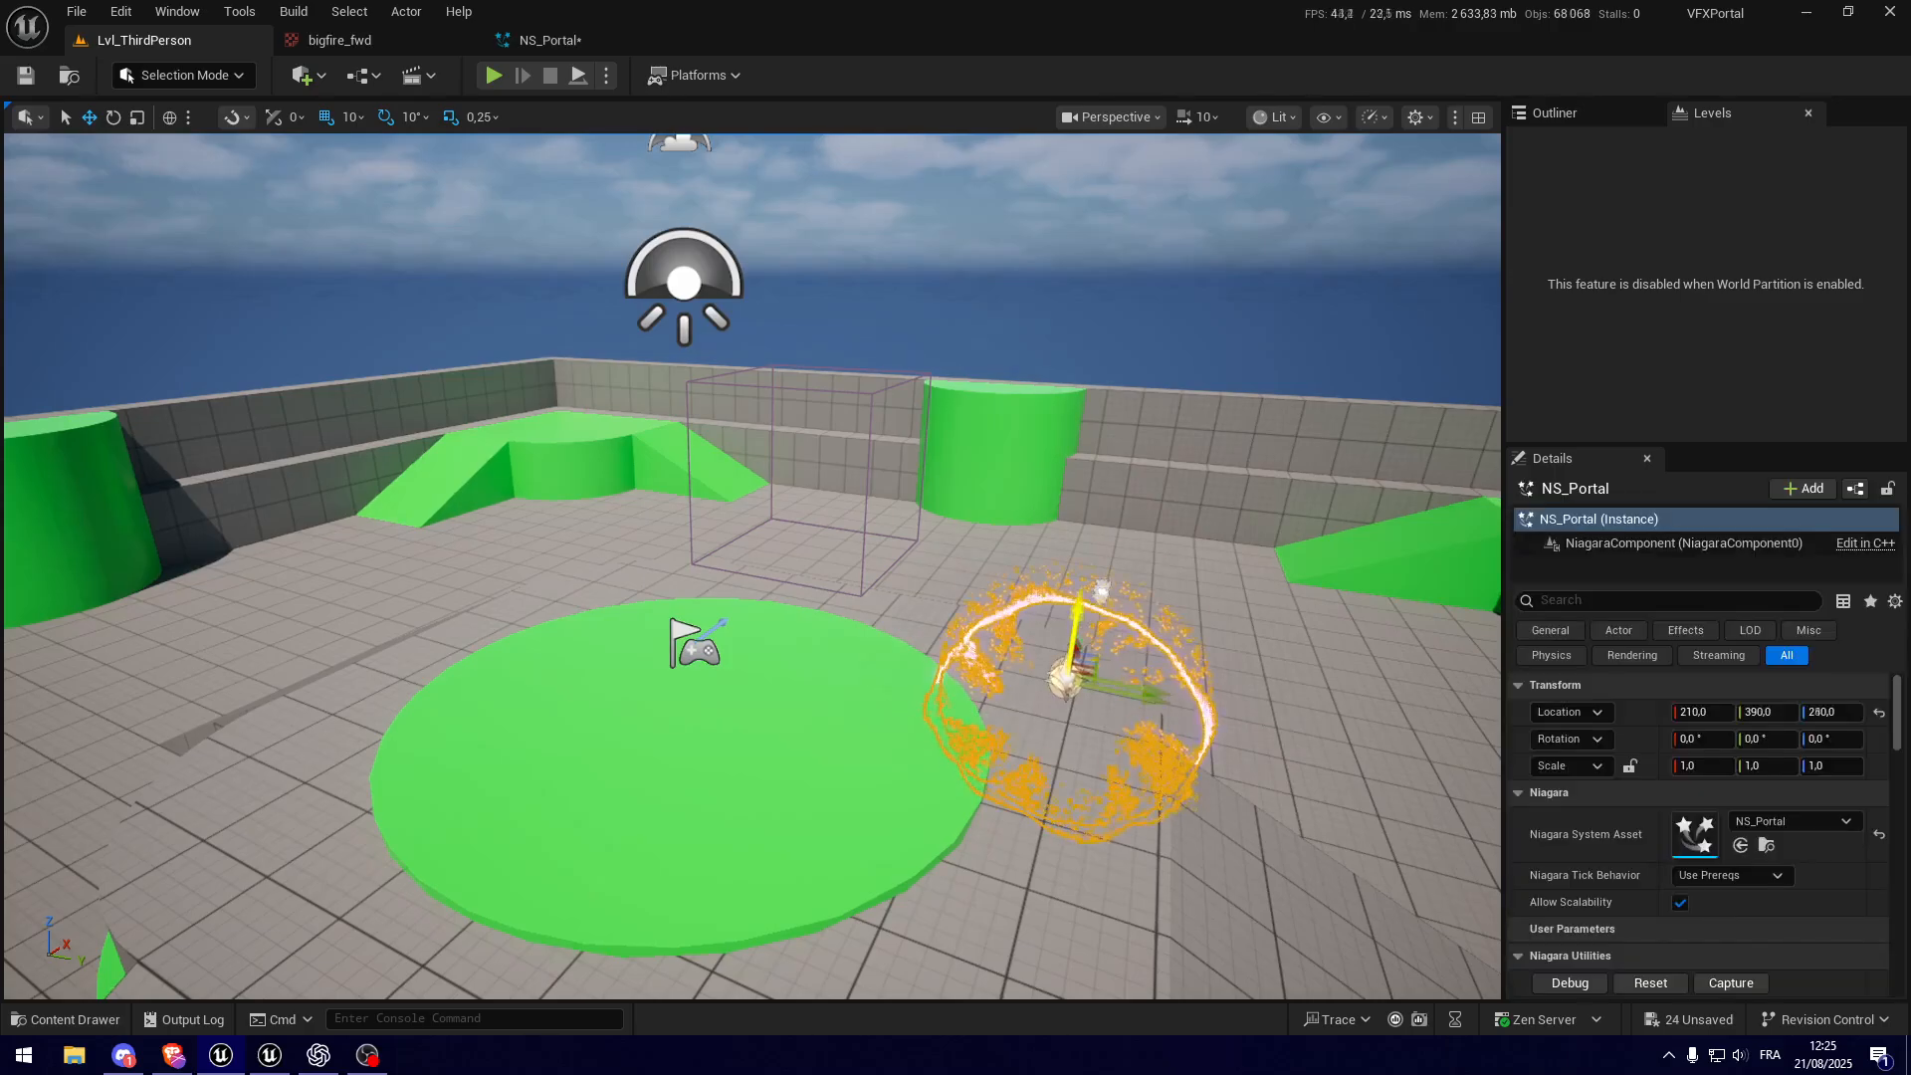
key("f")
right_click_drag(1073, 689, 1085, 691)
left_click(1083, 694)
middle_click_drag(1114, 610, 1121, 665)
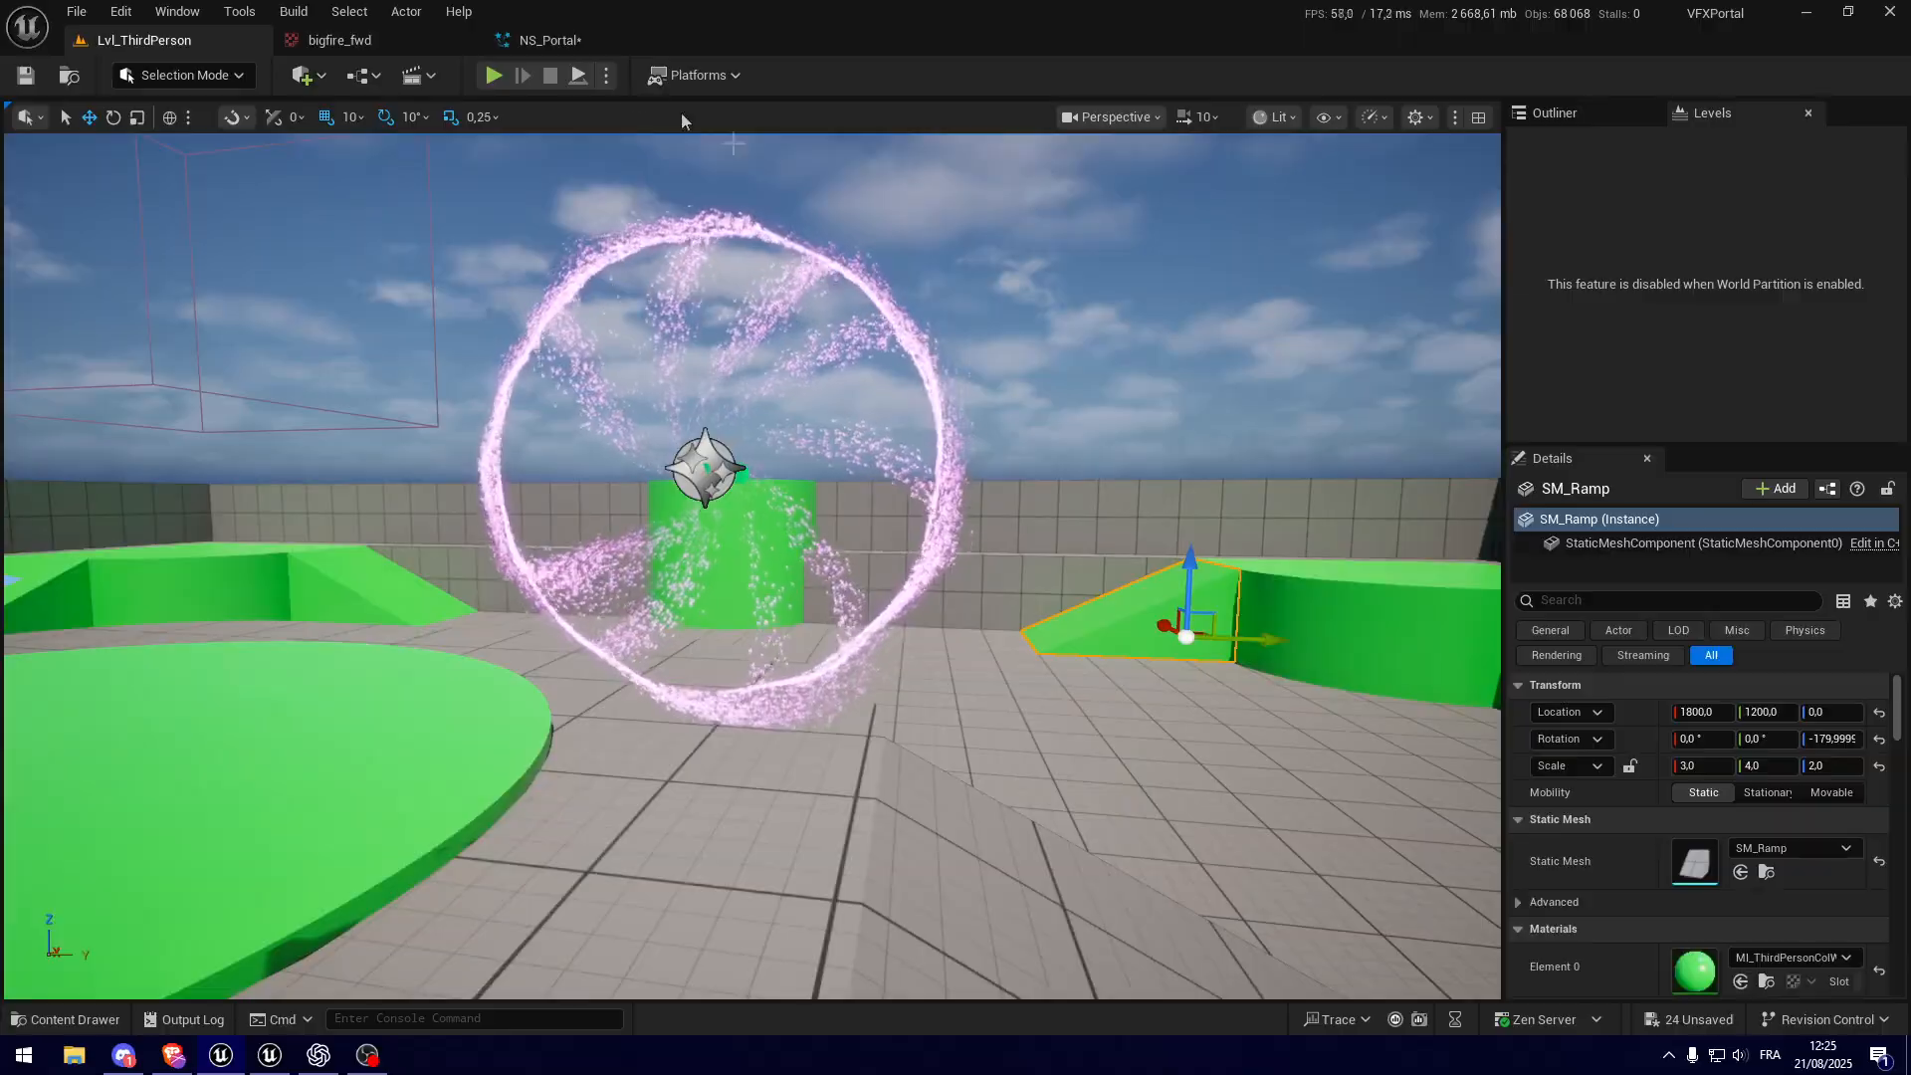
Step: Play the level and walk the character around the portal to examine the effect in game
left_click(493, 76)
key("w")
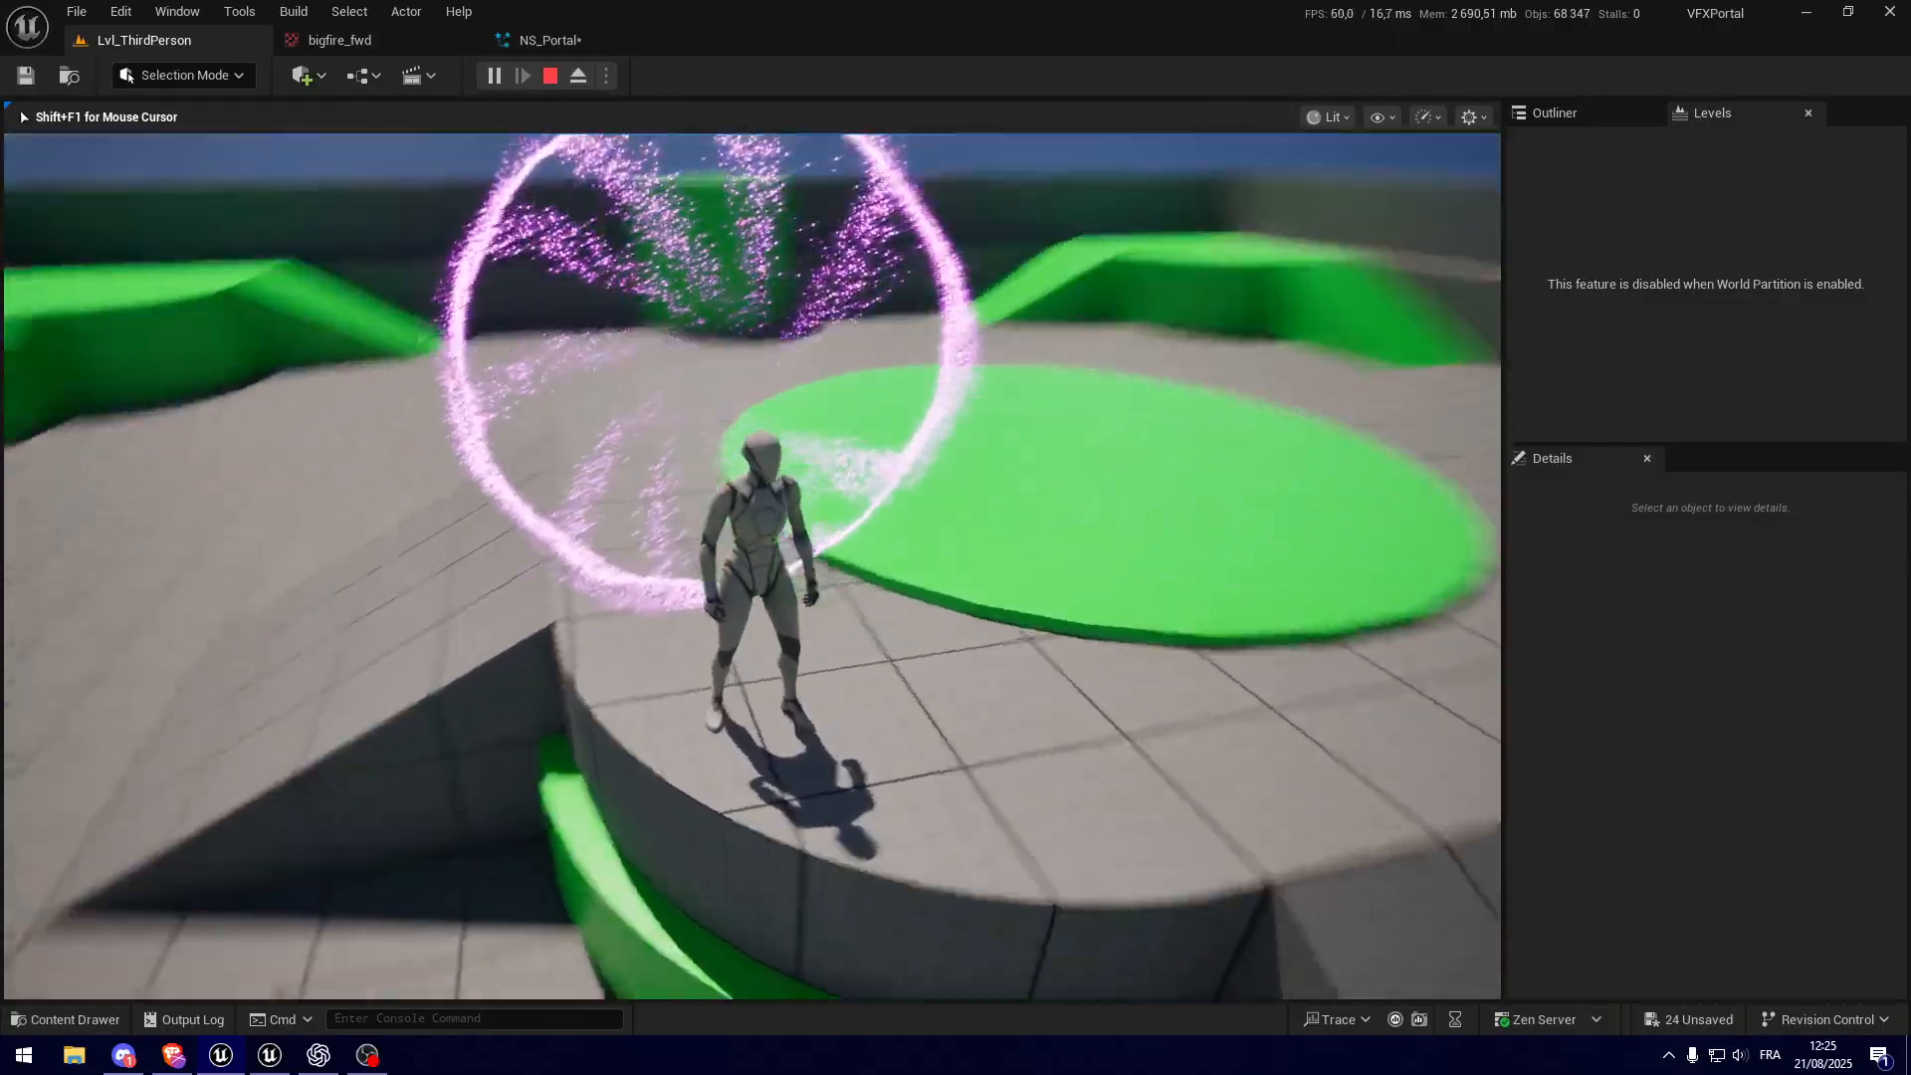